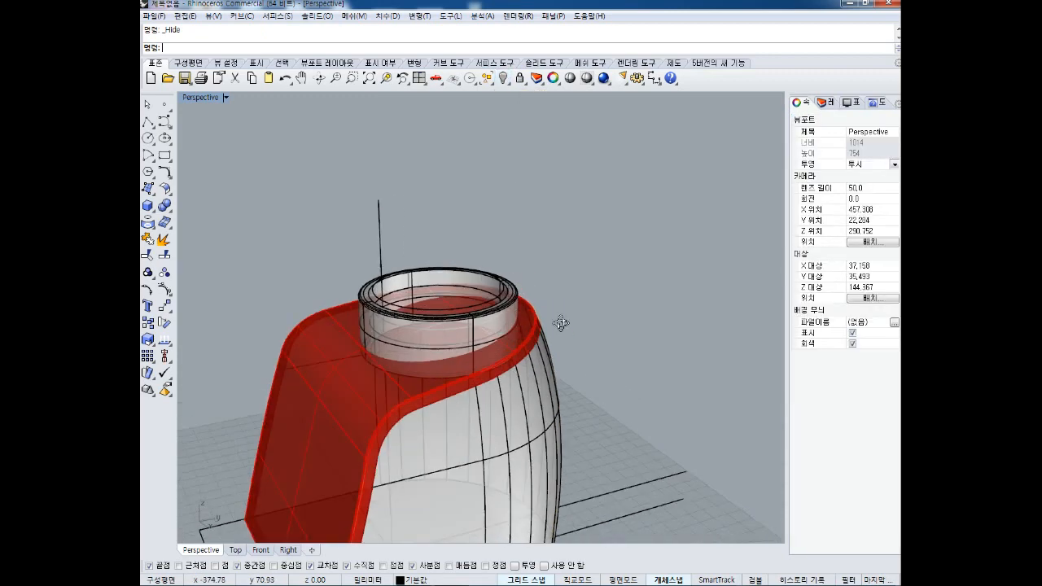
Draw an interpolated curve from a quadrant of the large upper circle down to the matching quadrant of the circle at the neck.
shift+right_drag(474, 320, 591, 345)
scroll(521, 323, up, 5)
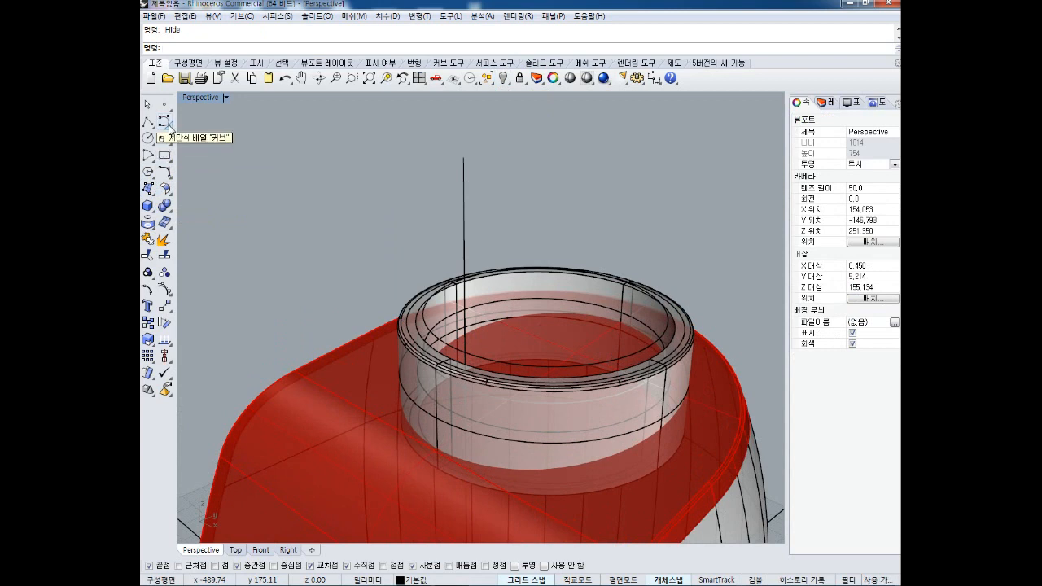
scroll(533, 408, down, 8)
shift+right_drag(584, 479, 541, 457)
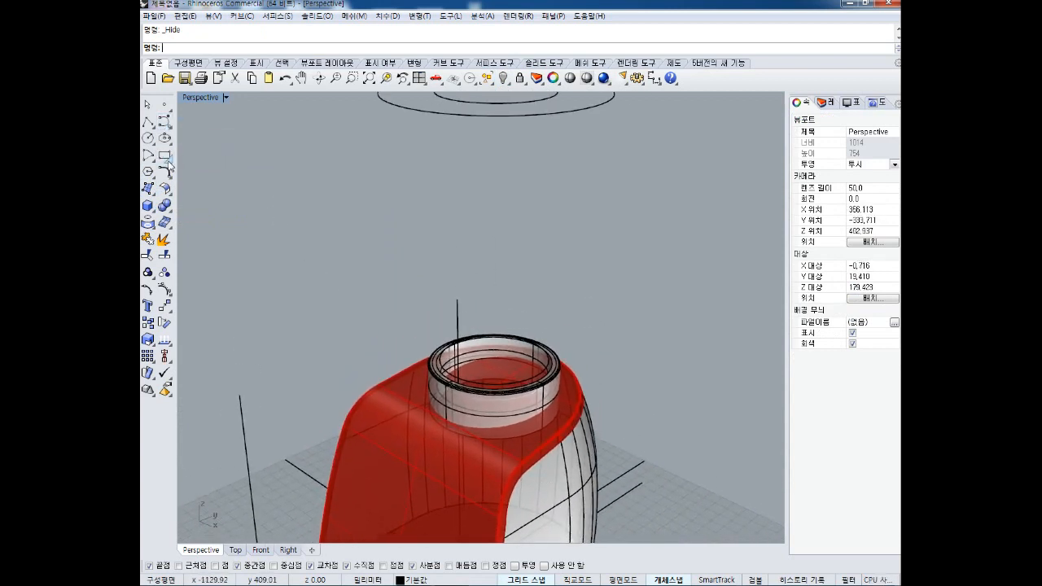
click(170, 127)
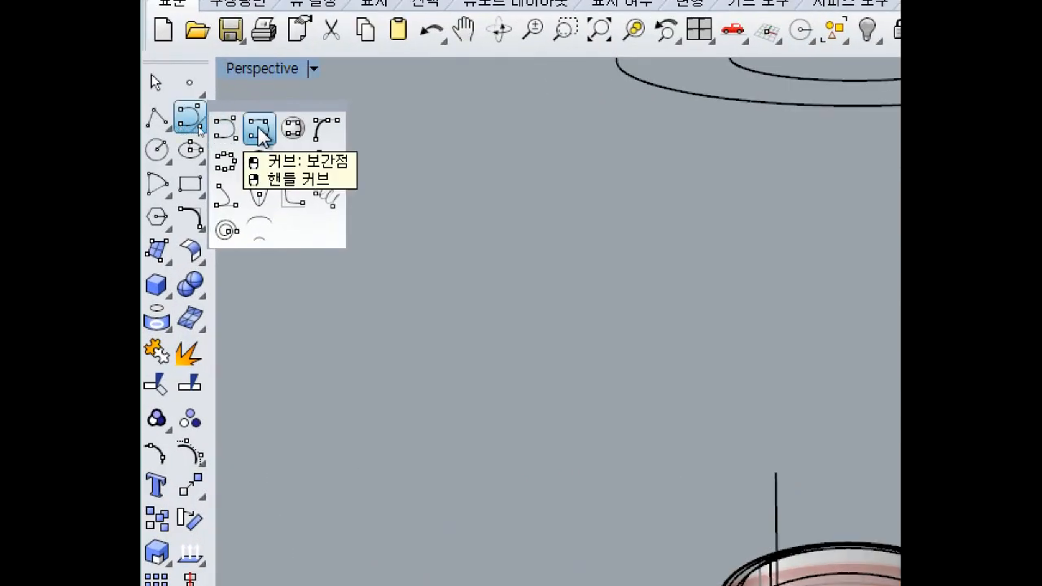
click(259, 132)
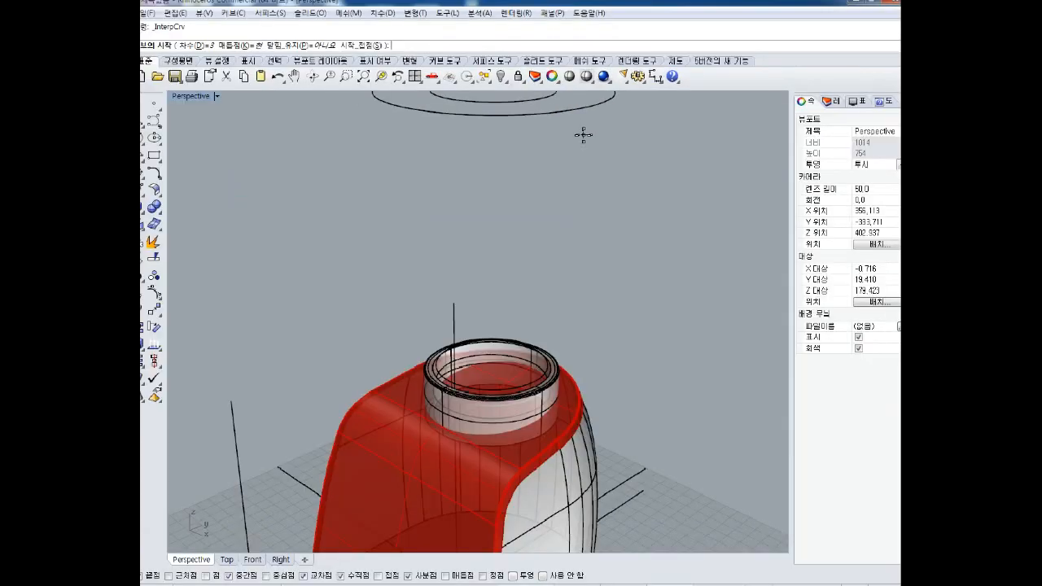
shift+right_drag(657, 242, 637, 303)
shift+right_drag(563, 166, 559, 190)
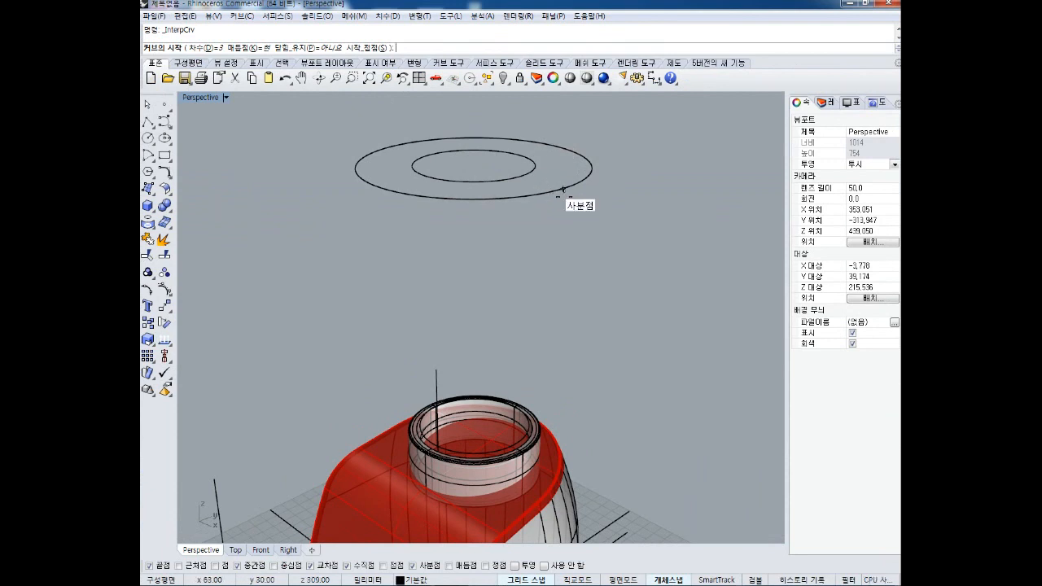
click(553, 143)
right_drag(619, 309, 520, 301)
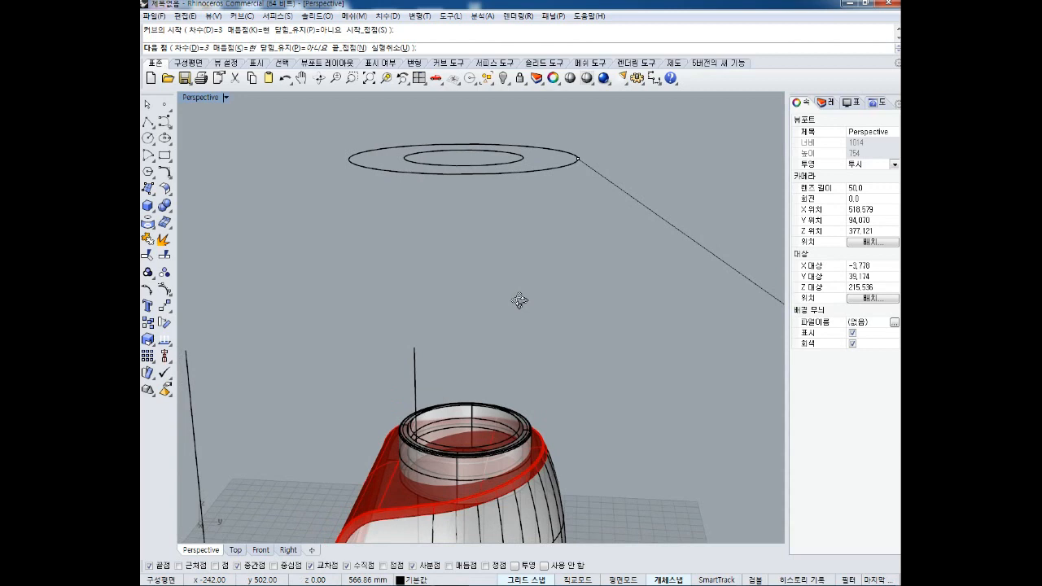
scroll(521, 423, up, 3)
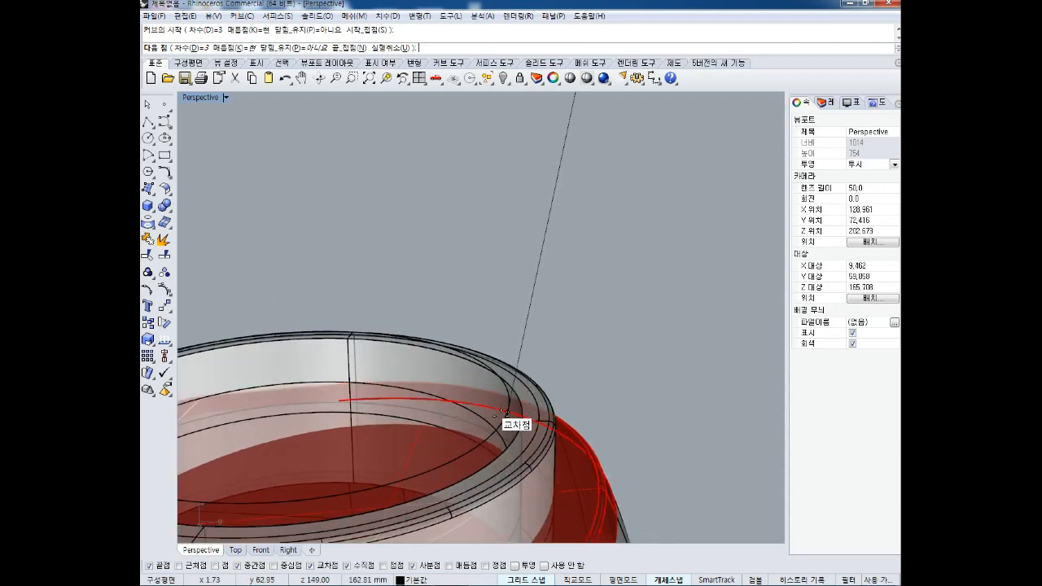
right_drag(499, 417, 485, 381)
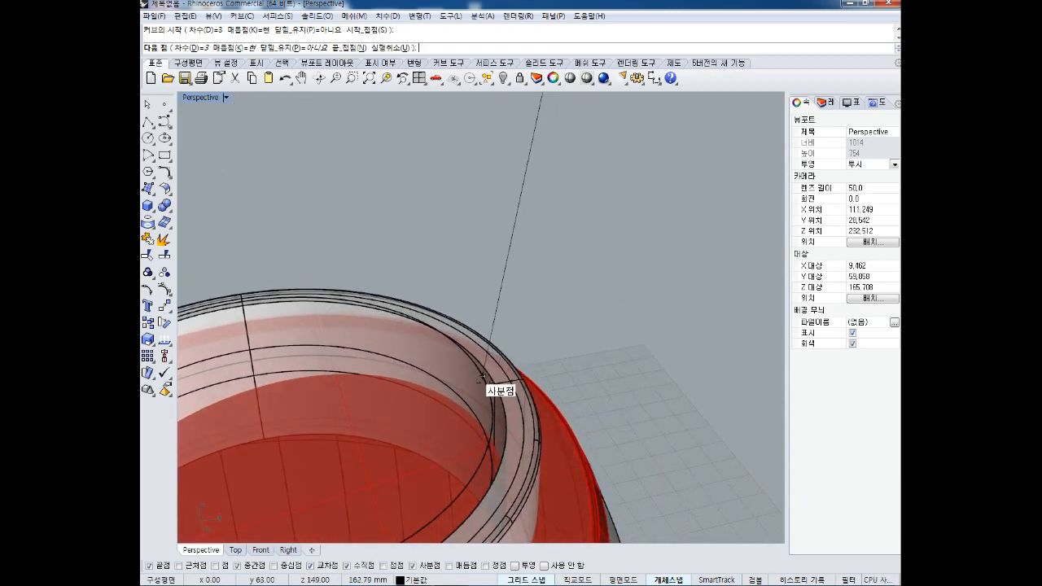
click(482, 376)
scroll(495, 385, down, 5)
right_drag(495, 390, 500, 333)
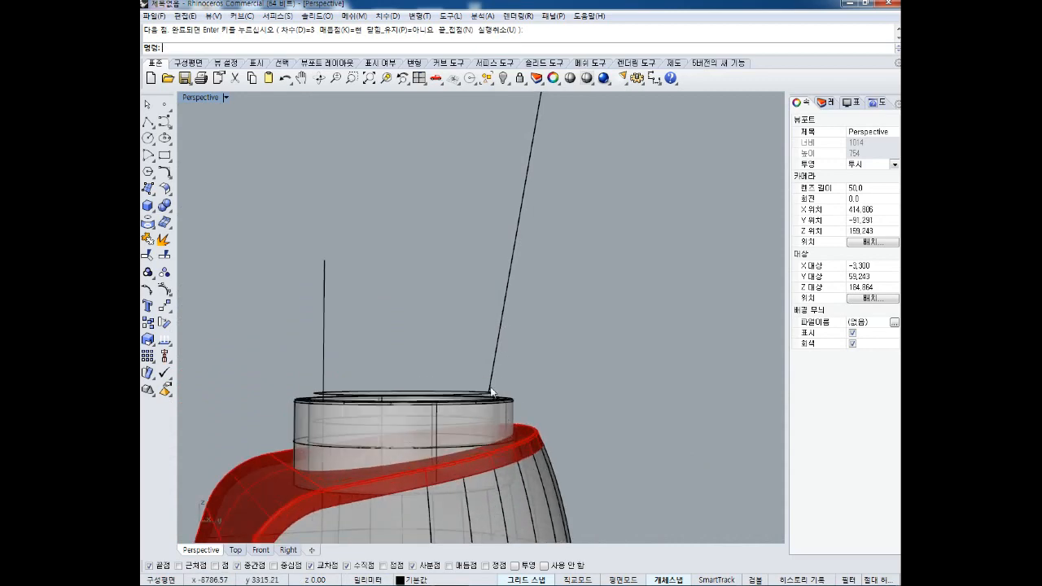
scroll(492, 393, up, 8)
right_drag(482, 432, 484, 421)
scroll(502, 393, up, 5)
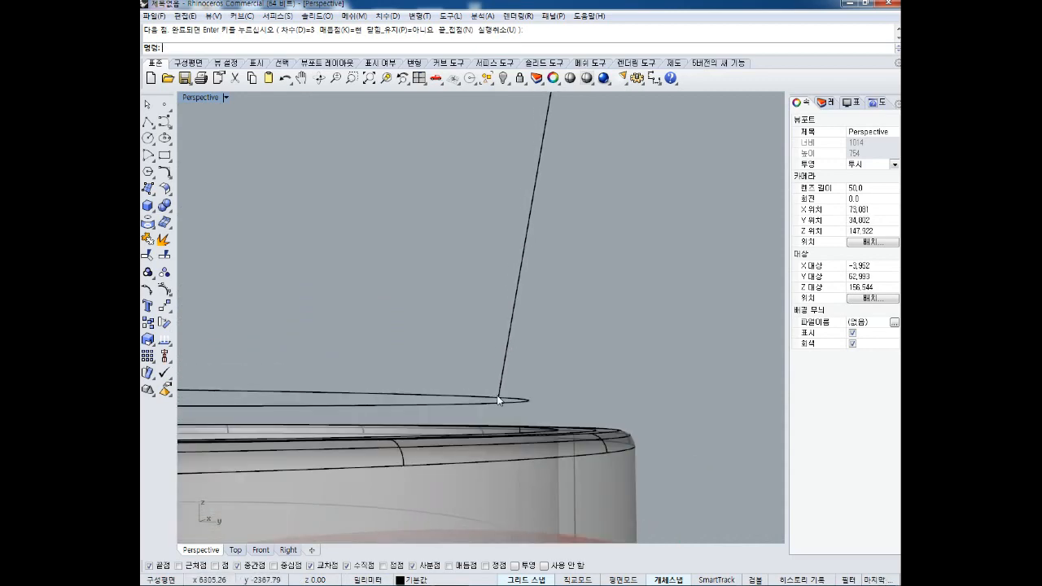
Turn on the control points of the new side curve and show it in a maximized Right view.
scroll(565, 298, down, 15)
right_drag(565, 235, 505, 314)
drag(594, 260, 501, 307)
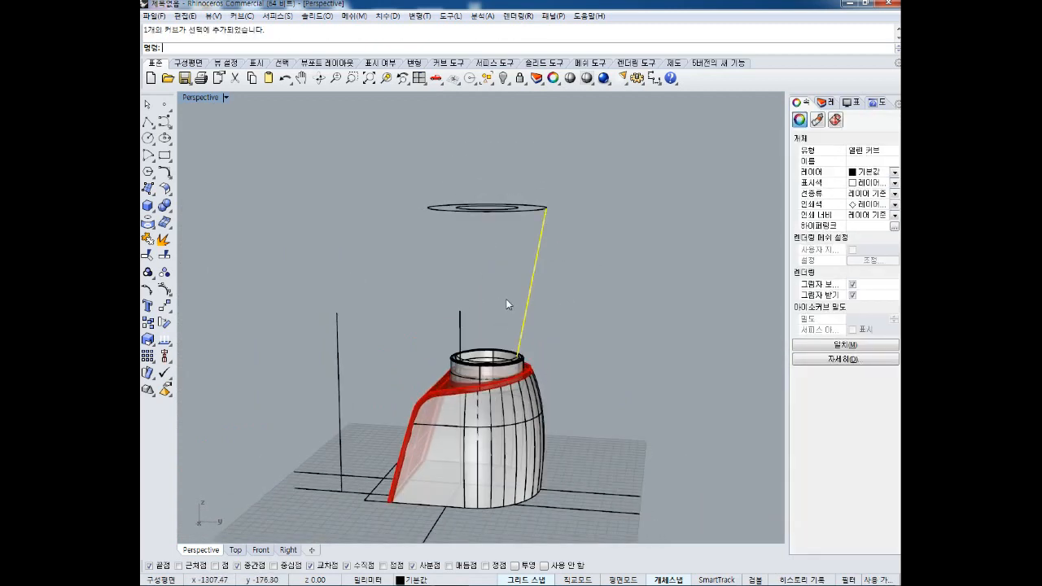
key(F10)
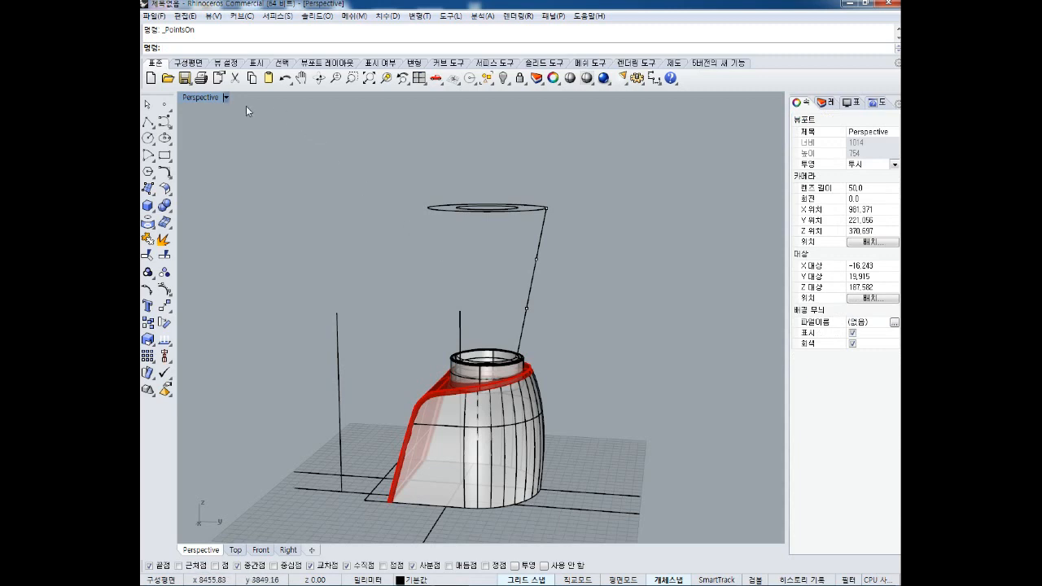
double_click(208, 98)
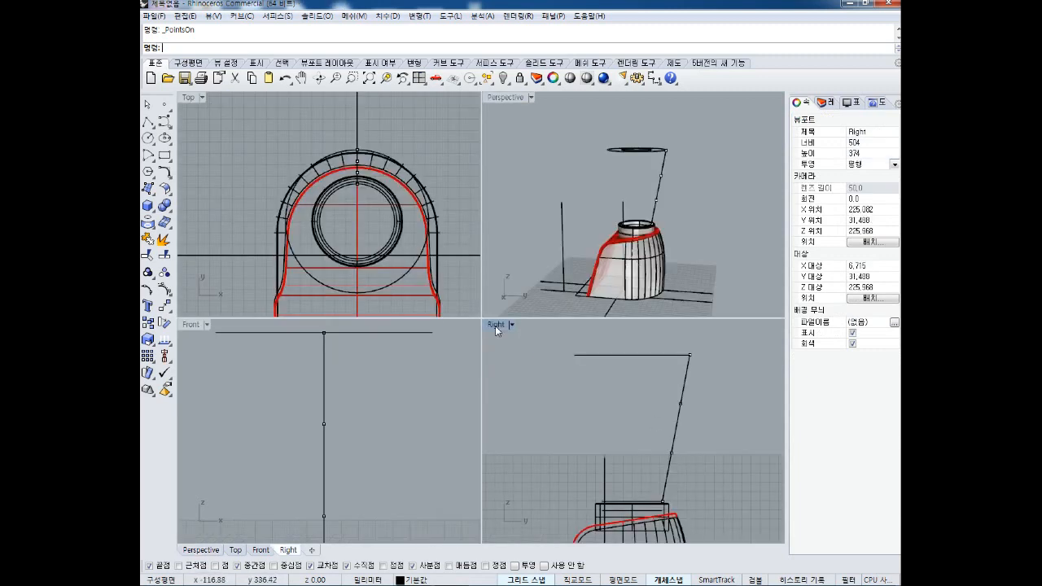
double_click(495, 325)
right_drag(482, 364, 511, 360)
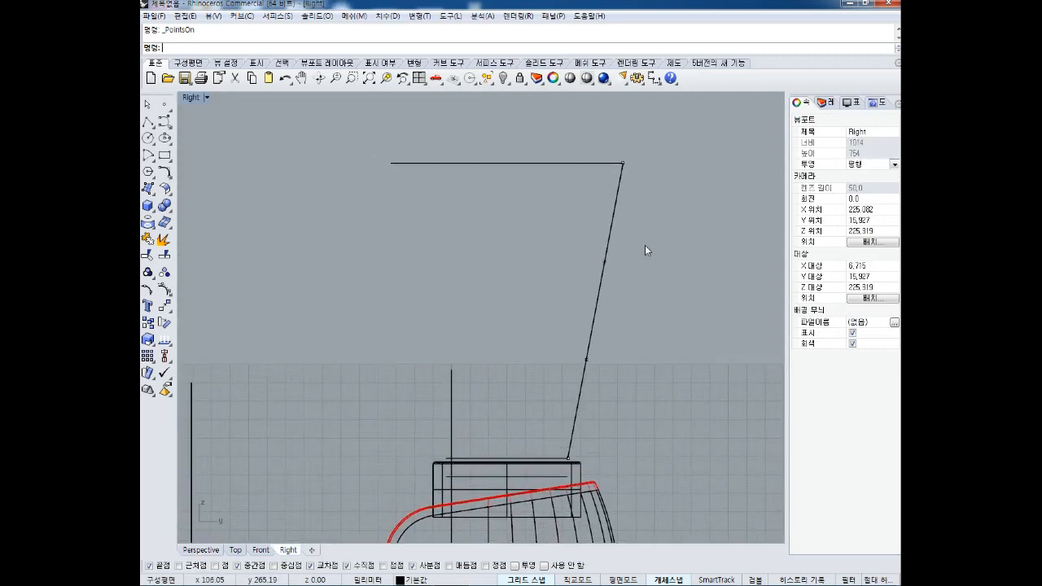
Move the curve's two middle control points outward and down together to bow it, and turn the control points off.
drag(562, 371, 563, 372)
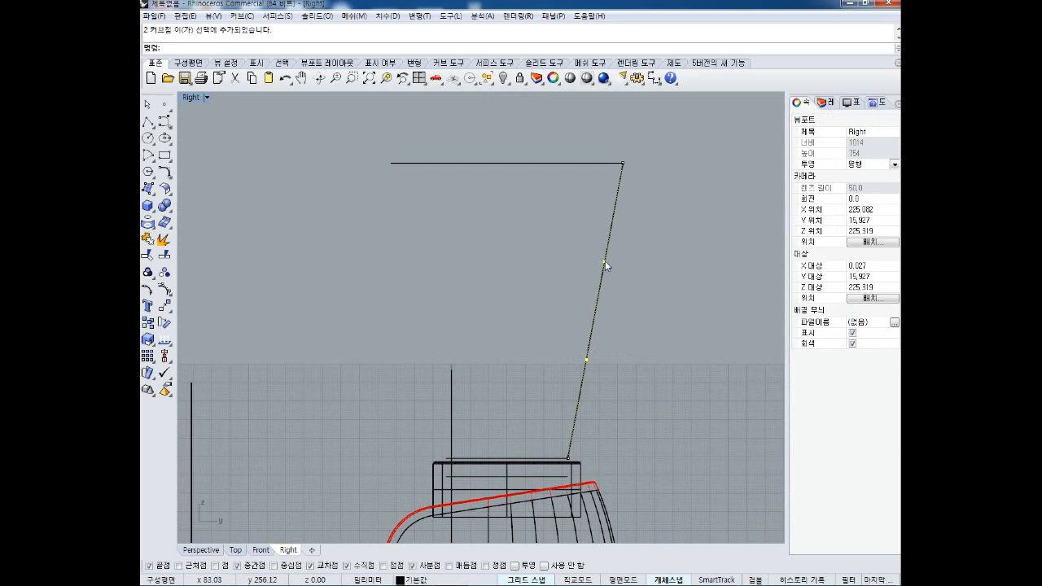
drag(605, 264, 622, 269)
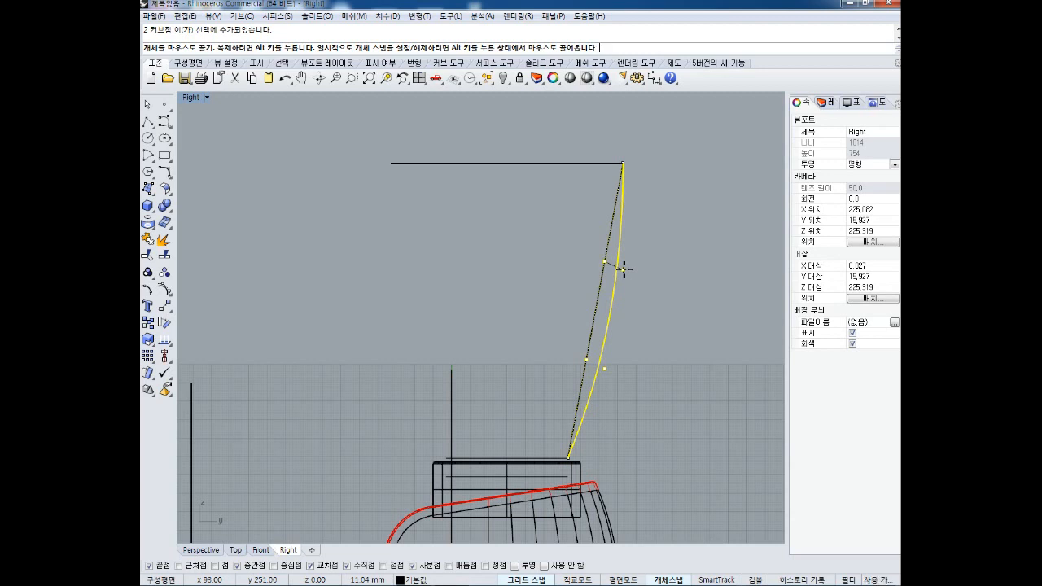
drag(624, 269, 623, 304)
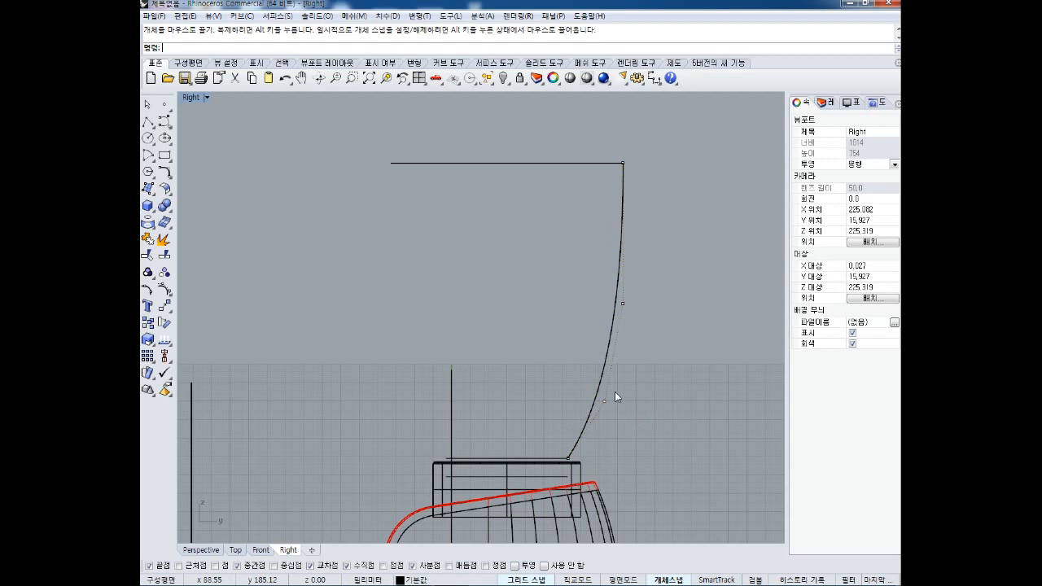
click(626, 298)
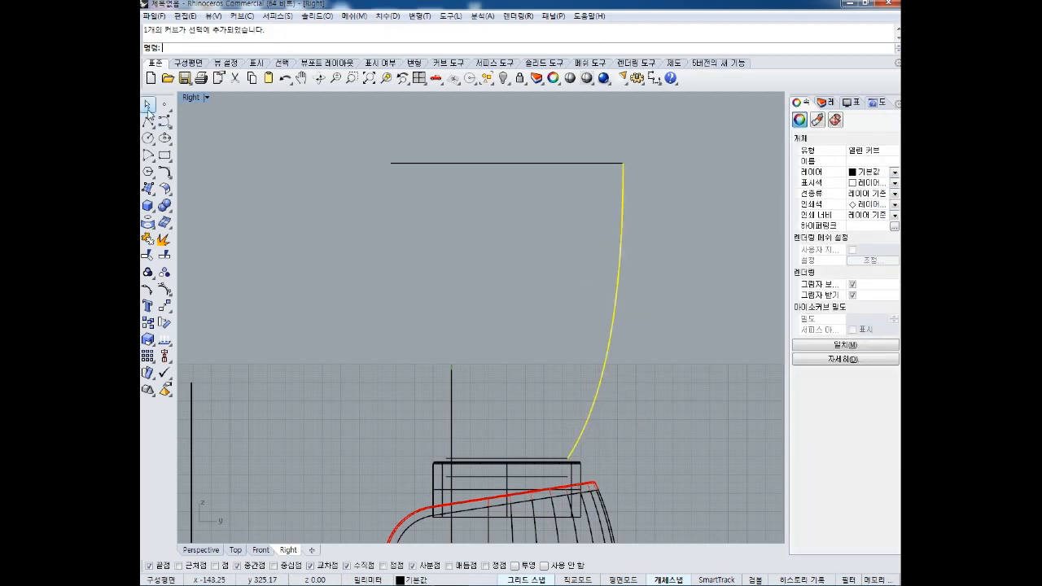
key(Escape)
Create a one-rail sweep in the Perspective view with the large upper circle as rail and the bowed curve as section, keeping default options.
double_click(192, 97)
right_drag(509, 215, 675, 162)
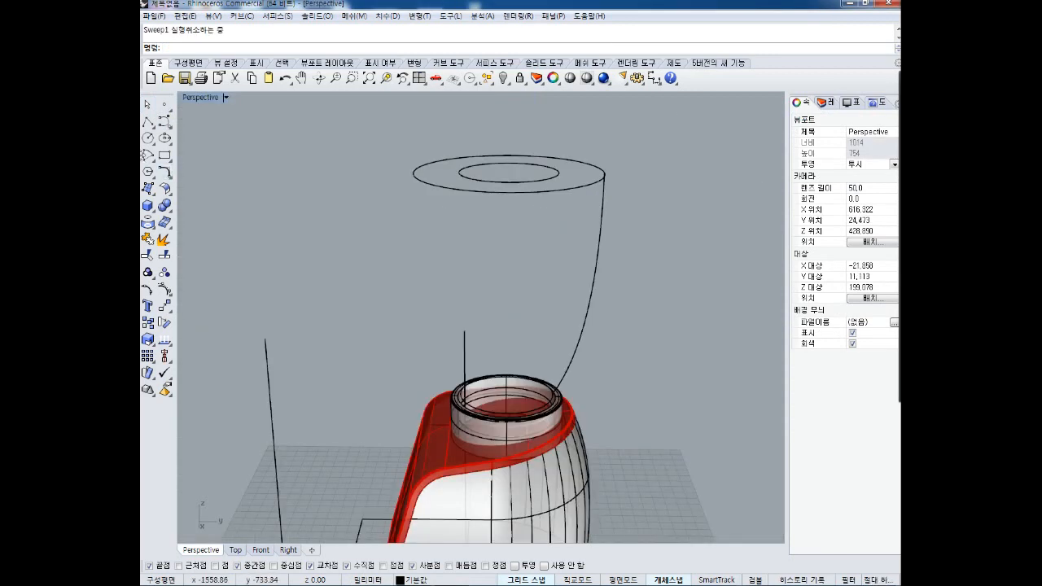
click(152, 195)
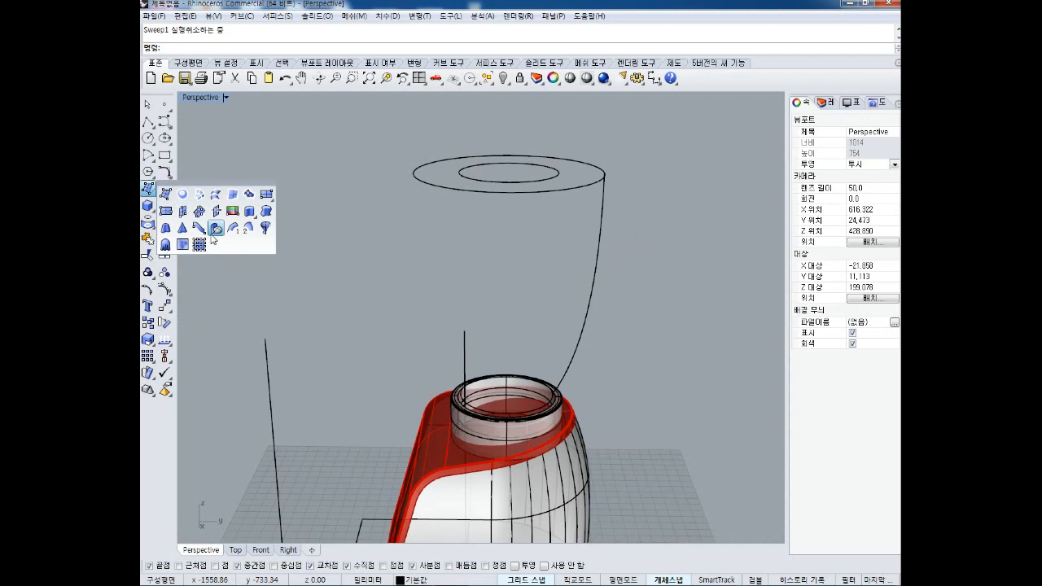
click(234, 228)
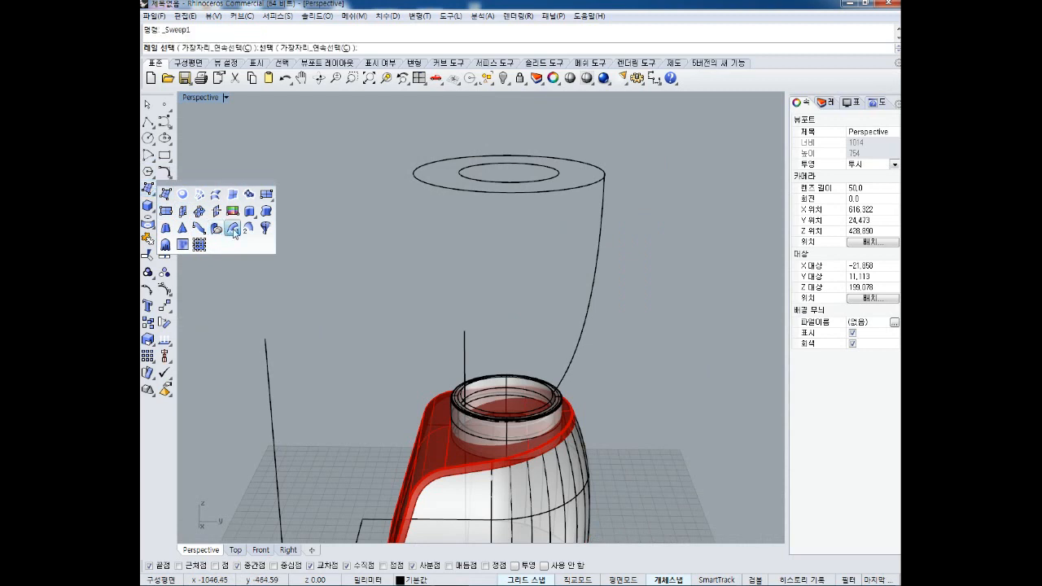
click(587, 185)
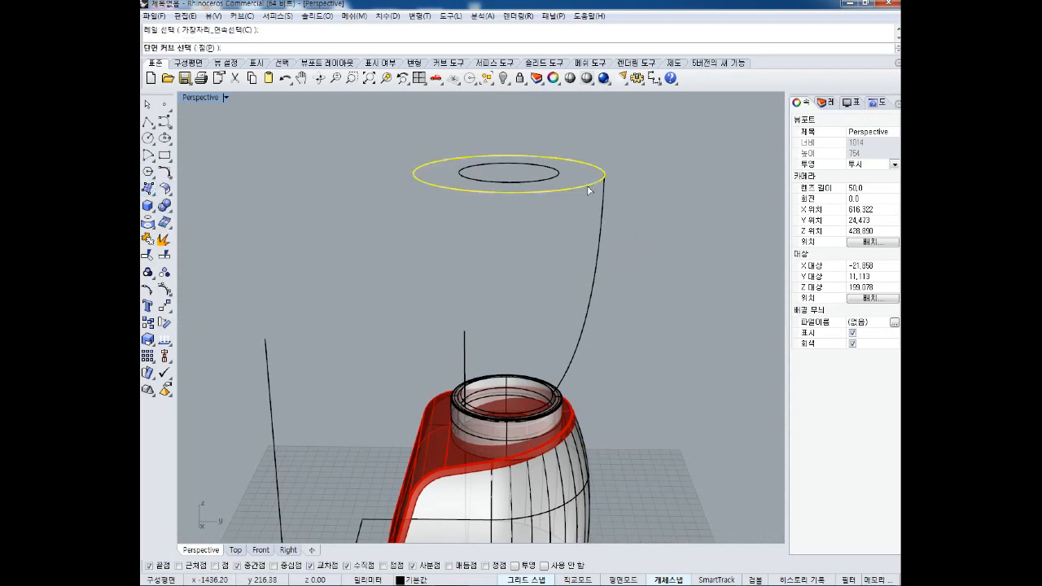
click(604, 229)
key(Return)
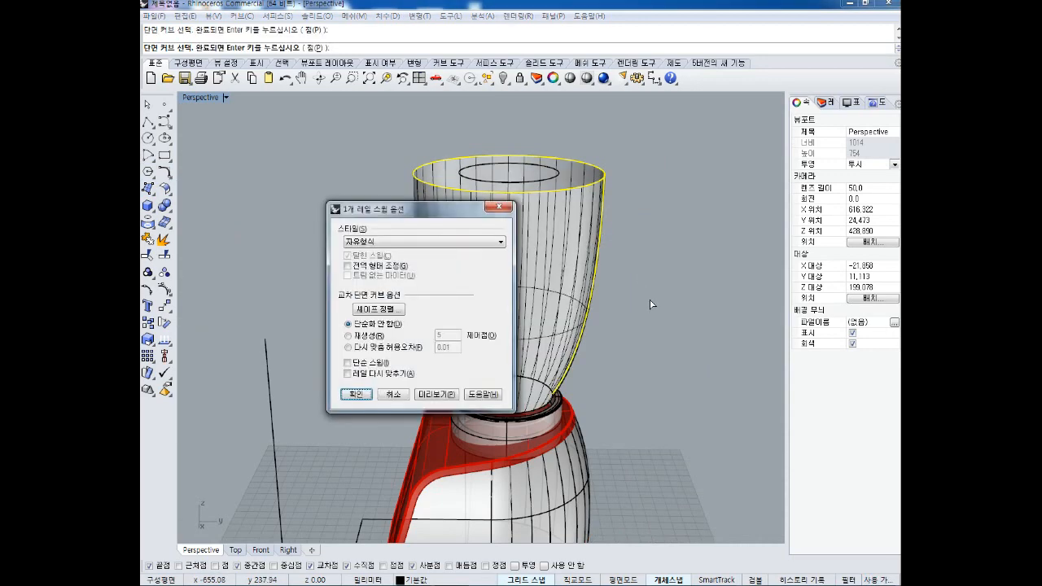
click(355, 396)
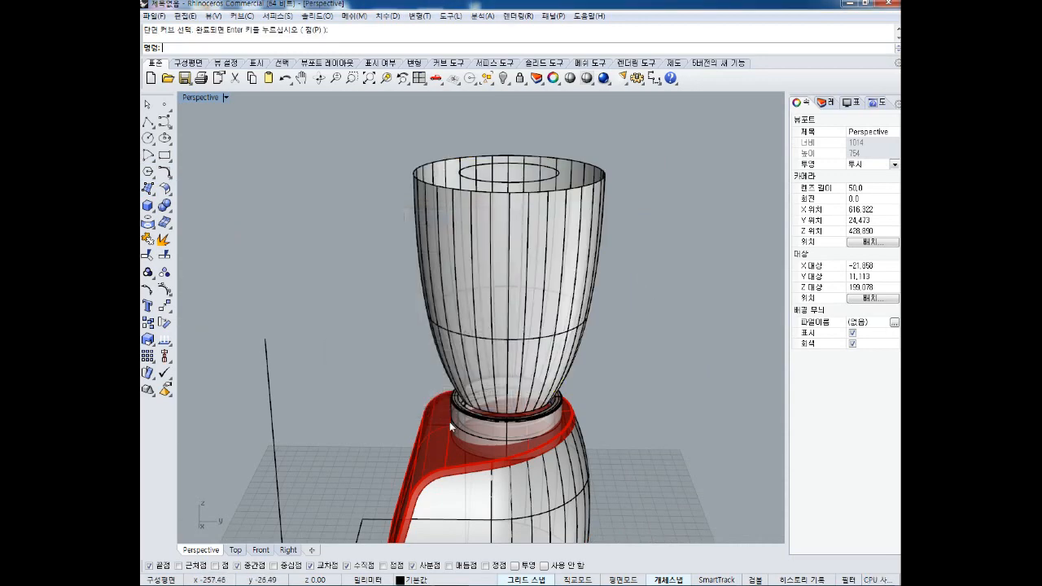
Hide the thick neck ring between the swept container surface and the body.
scroll(507, 421, up, 5)
right_drag(507, 422, 565, 381)
click(402, 396)
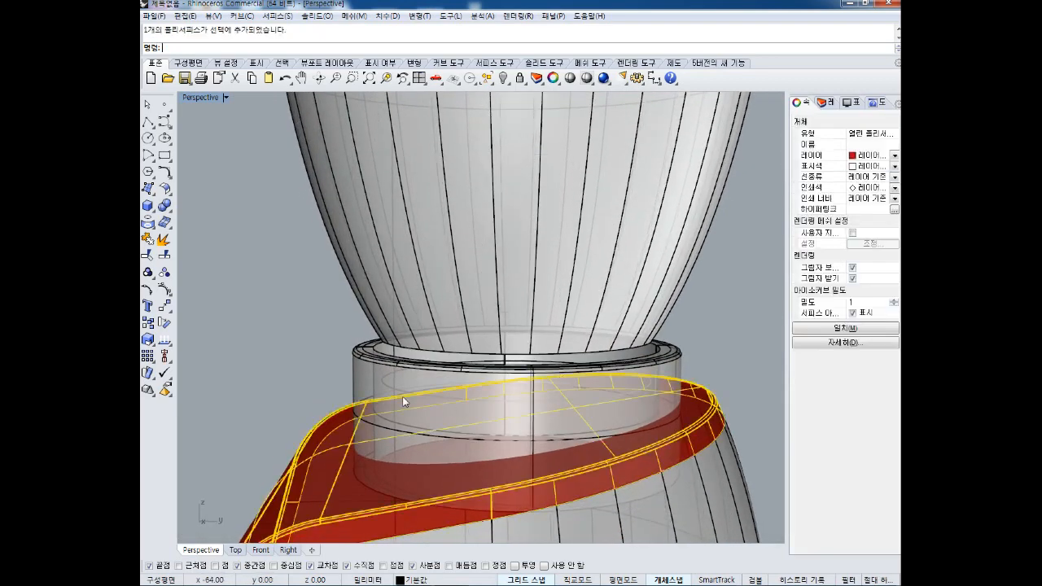
click(367, 366)
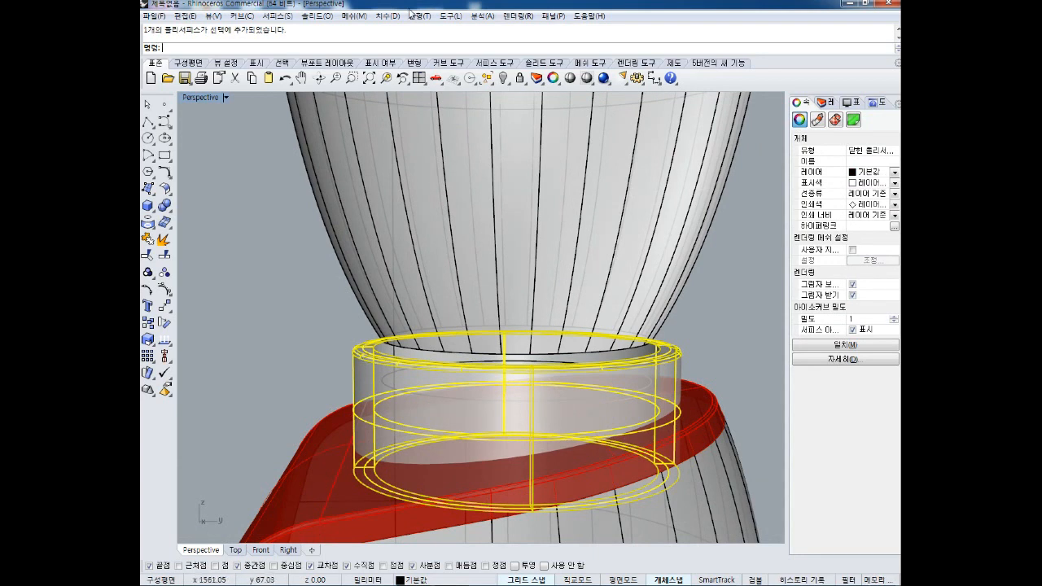
click(505, 78)
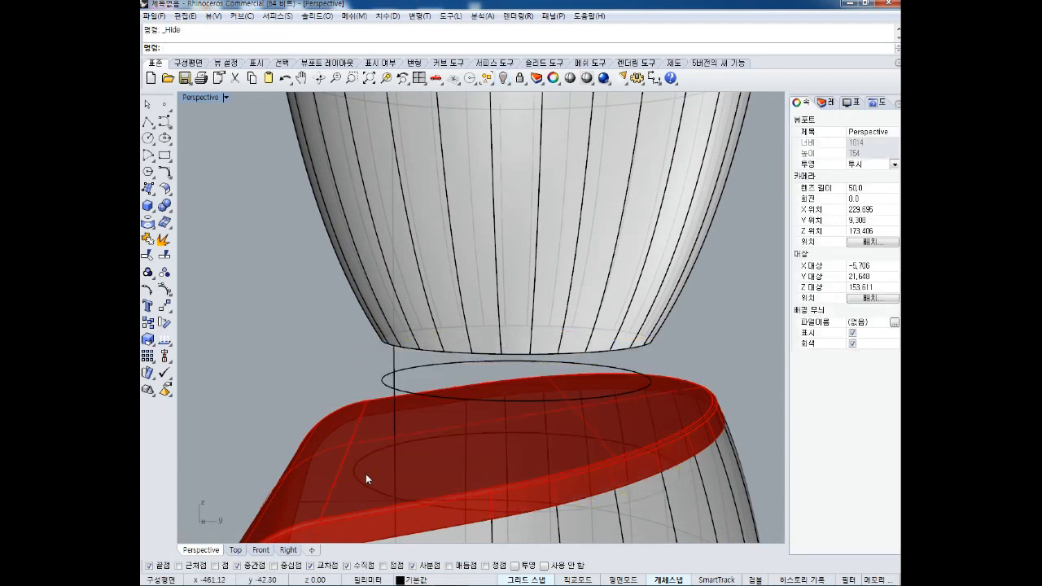
Examine the gap between the lower edge of the swept container and the circle just beneath it.
click(722, 440)
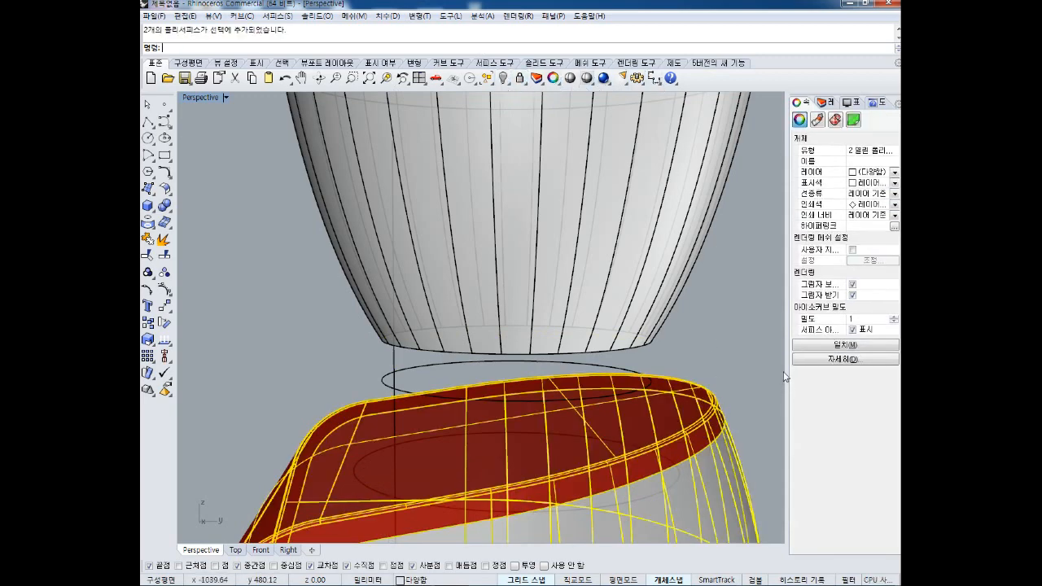
click(518, 80)
right_drag(756, 357, 689, 373)
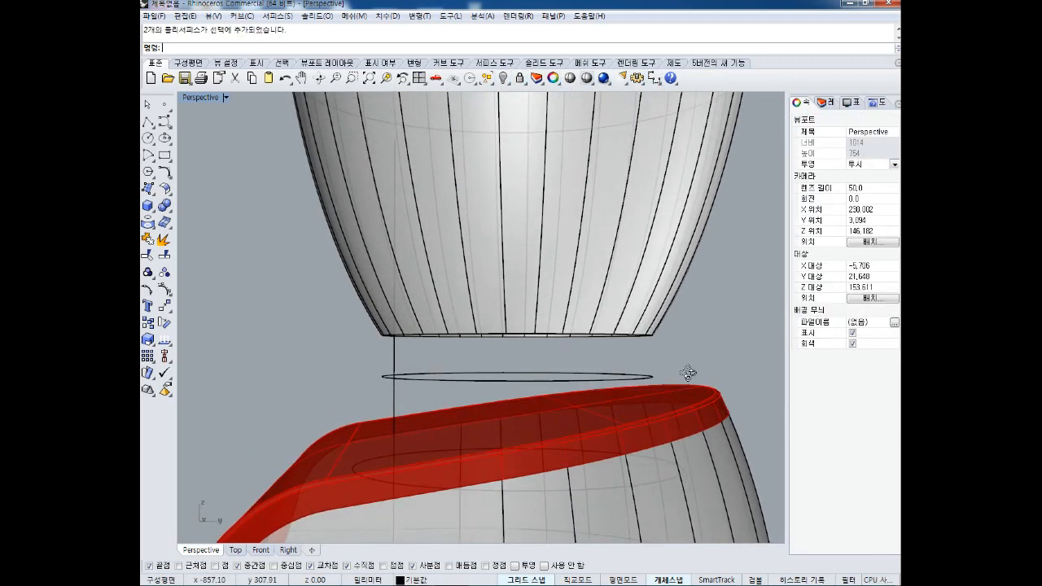
right_drag(581, 358, 446, 349)
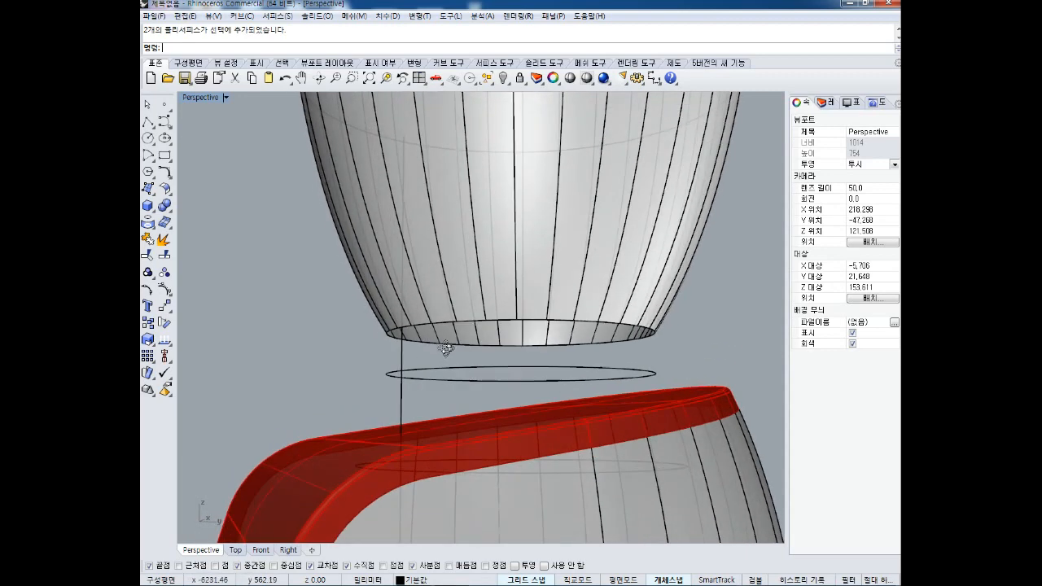
scroll(404, 352, up, 2)
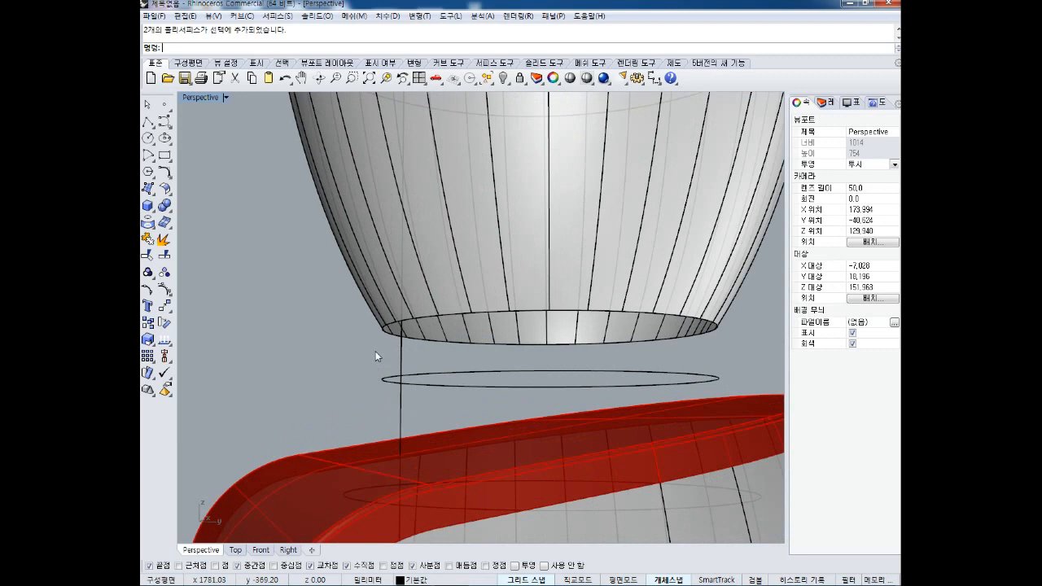
drag(385, 335, 384, 377)
mouse_move(720, 323)
mouse_down()
mouse_move(723, 362)
mouse_move(583, 297)
mouse_move(672, 399)
mouse_move(736, 372)
mouse_up()
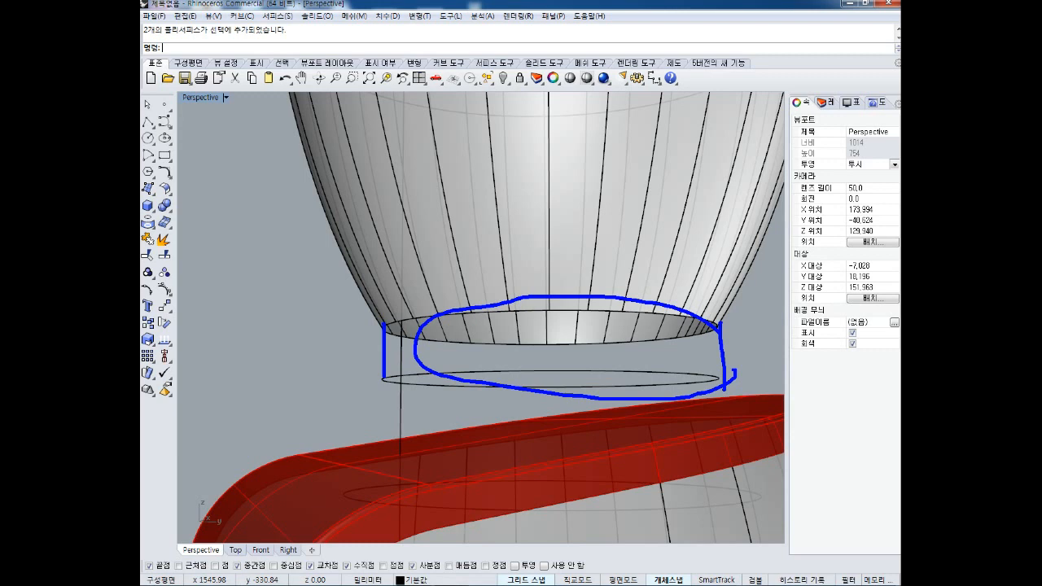
key(Escape)
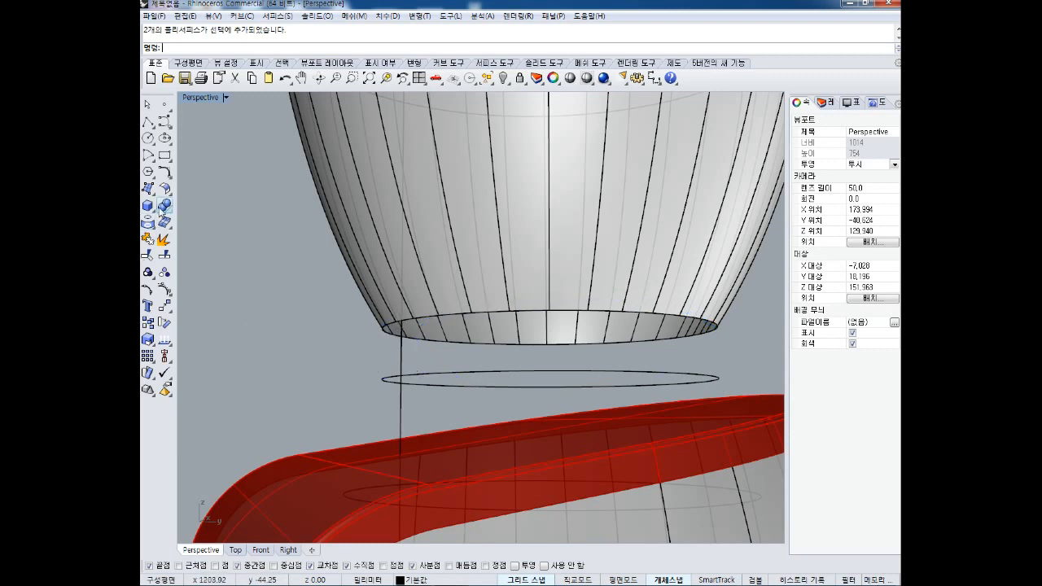
Loft a surface between the curve at the container's lower rim and the circle just beneath it.
click(154, 194)
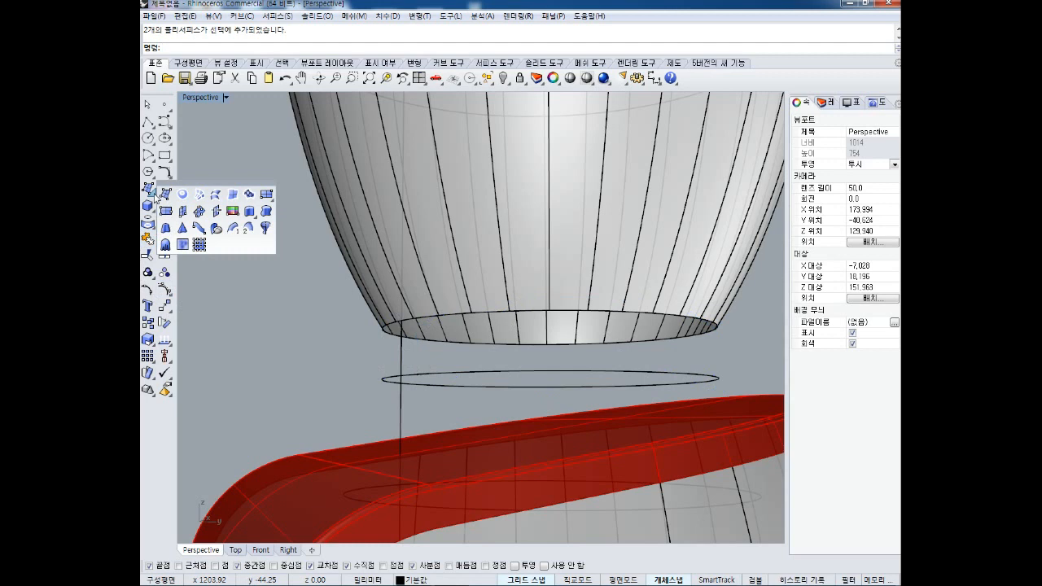
click(215, 195)
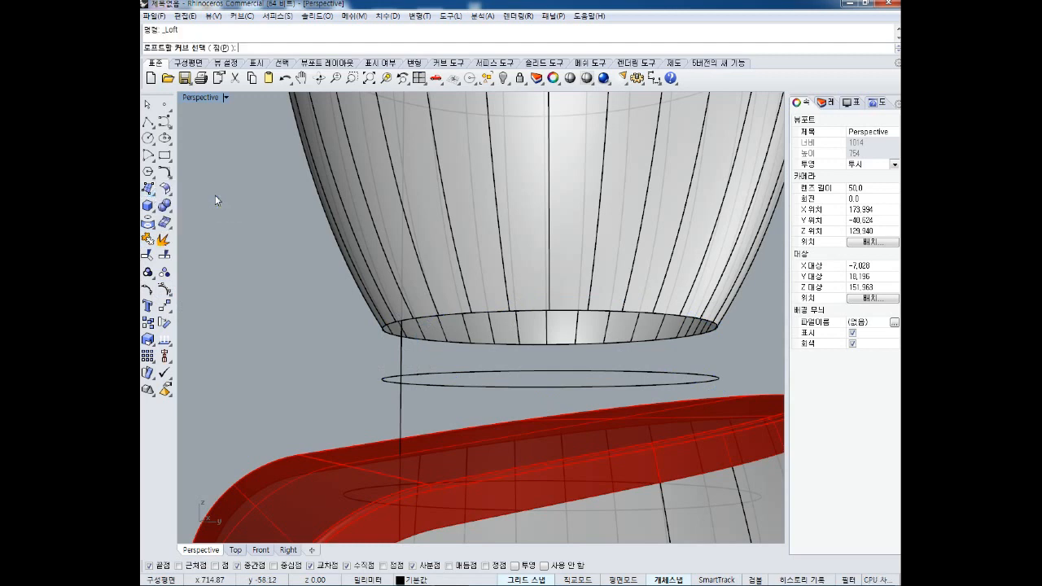
click(424, 316)
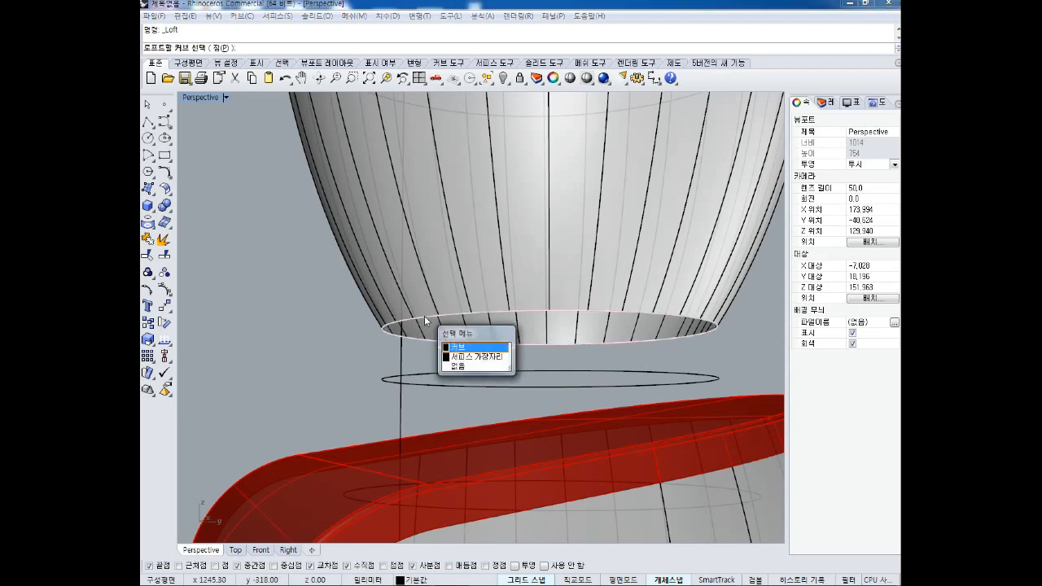
click(458, 348)
click(444, 375)
key(Return)
key(Return)
key(Return)
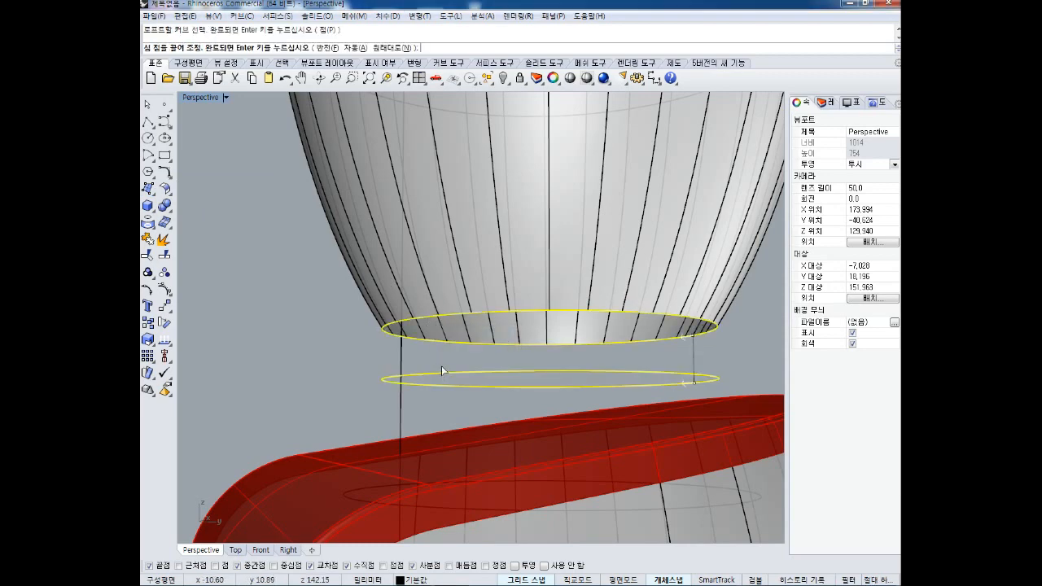
right_drag(425, 358, 293, 407)
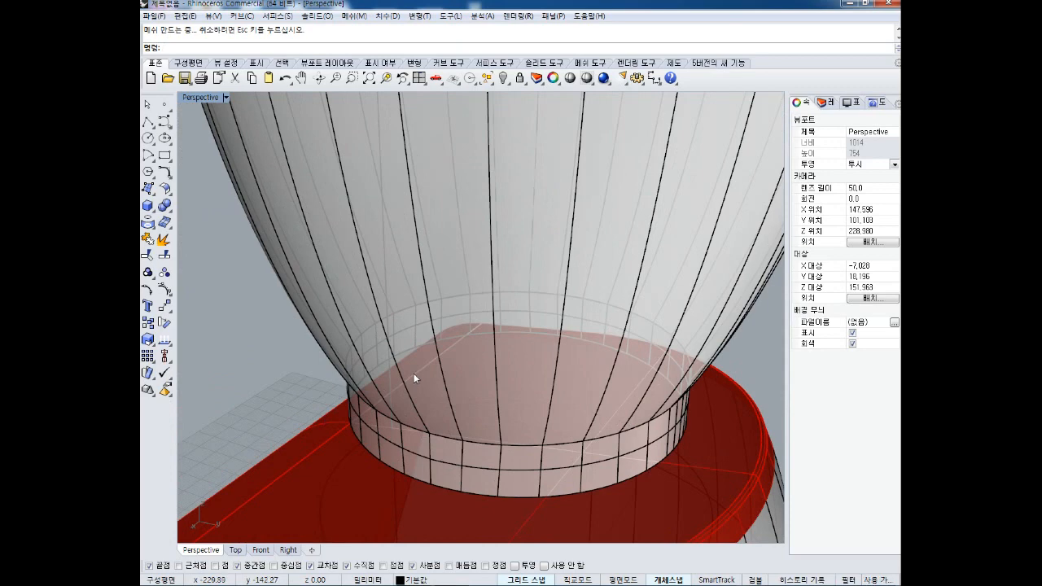
scroll(414, 373, down, 6)
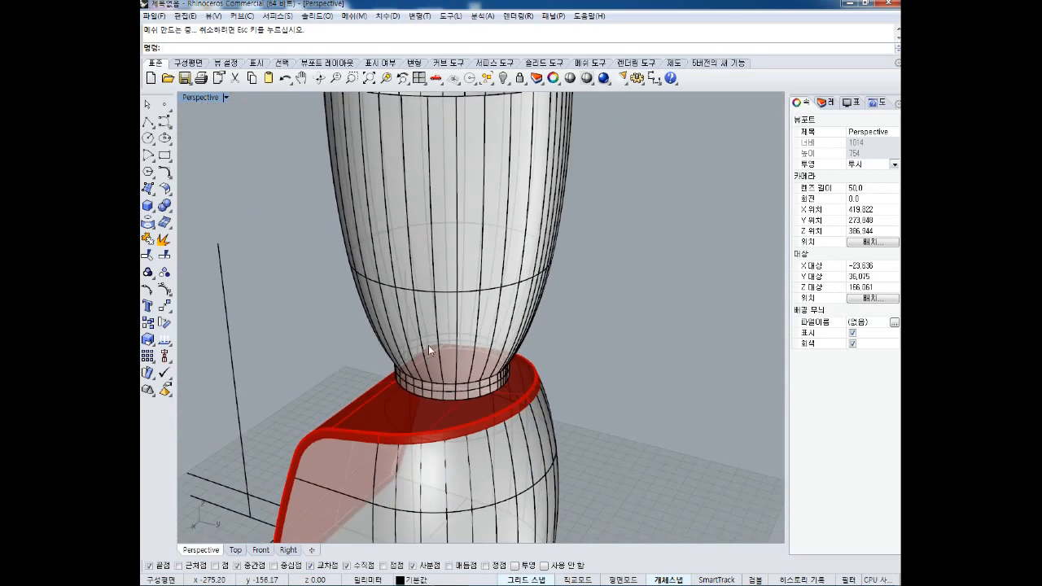
scroll(456, 342, up, 4)
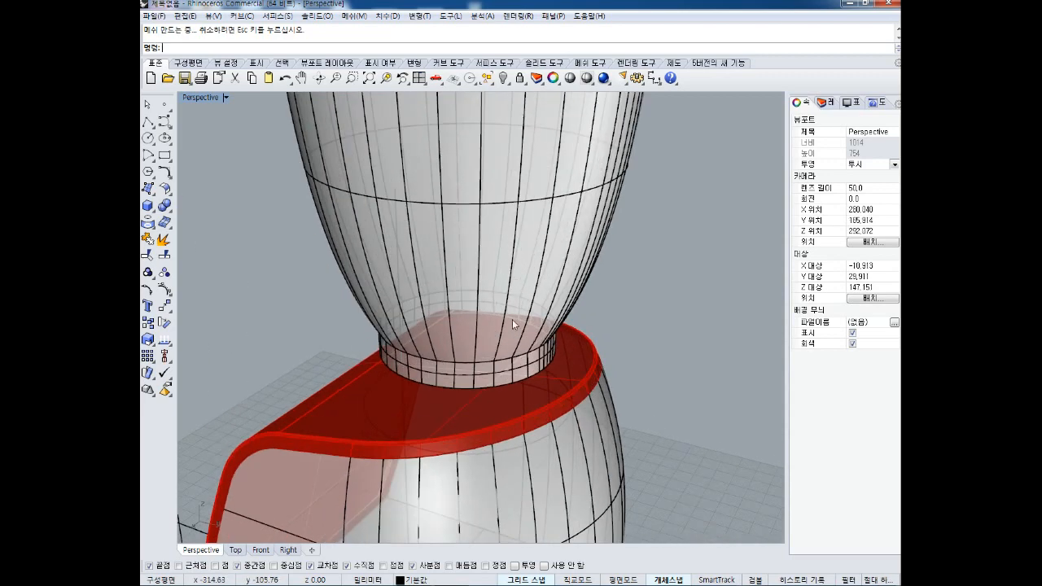
click(508, 345)
click(656, 347)
text(join)
key(Return)
click(532, 350)
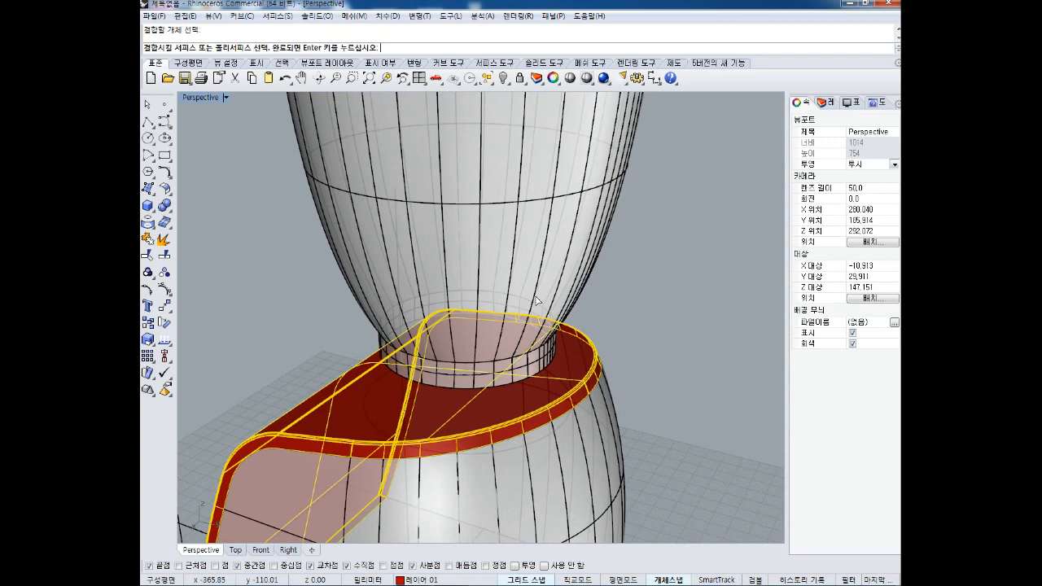
right_click(529, 351)
Join the swept container surface and the lofted neck band into one polysurface and check it as a single selection.
right_drag(526, 371, 532, 361)
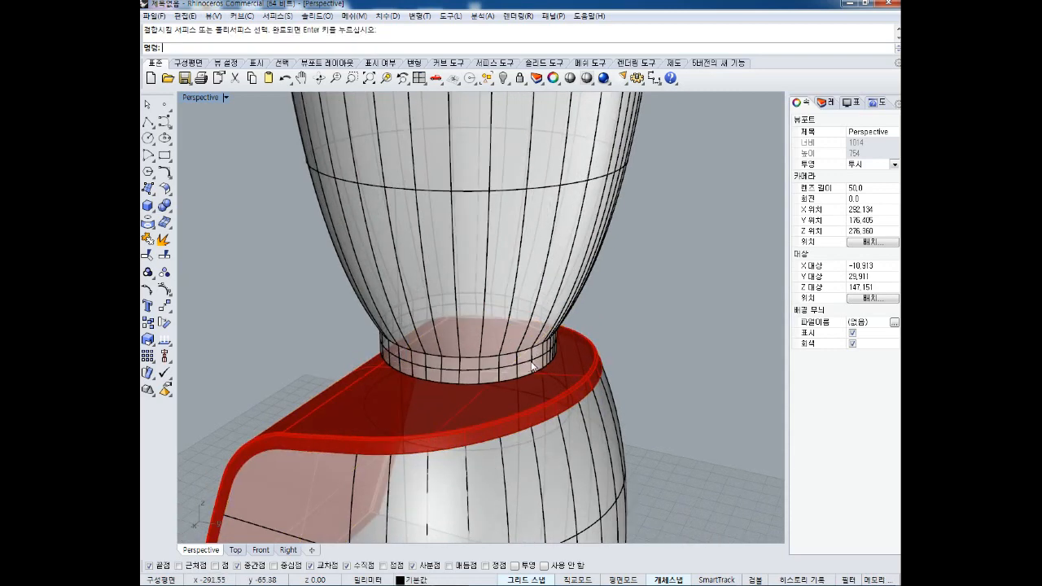
right_click(533, 367)
click(533, 367)
click(591, 257)
right_click(591, 257)
click(590, 268)
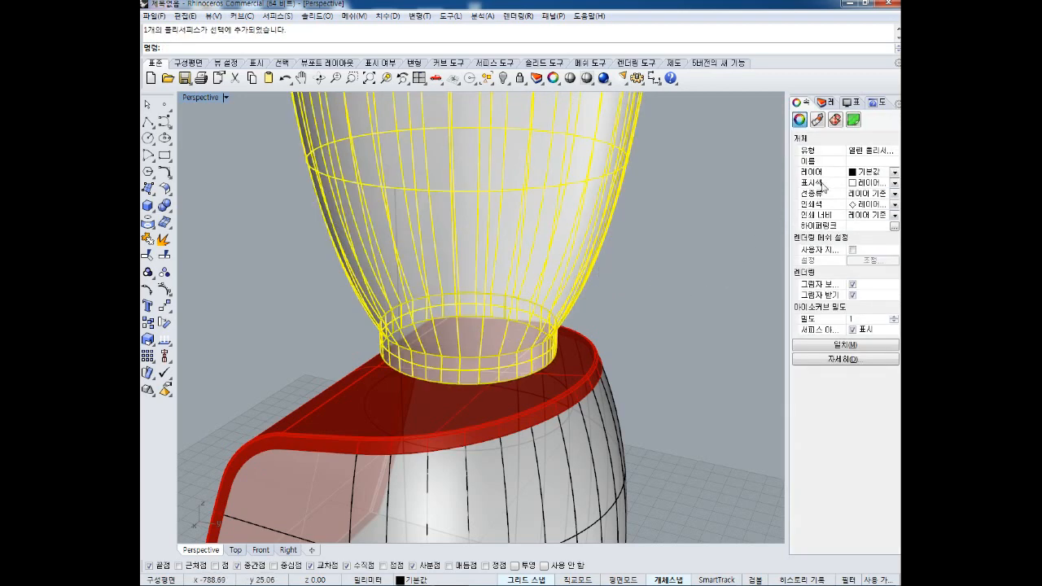
click(686, 221)
Offset the joined container inward with OffsetSrf at distance 5 as a solid, flipping the offset direction.
right_drag(665, 242, 509, 344)
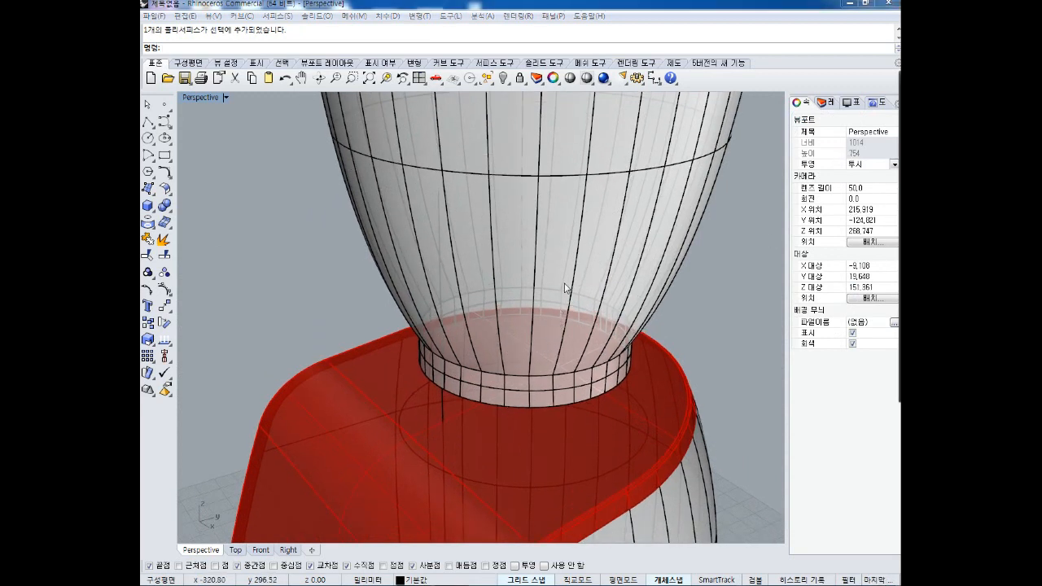
text(OffsetSrf)
click(197, 86)
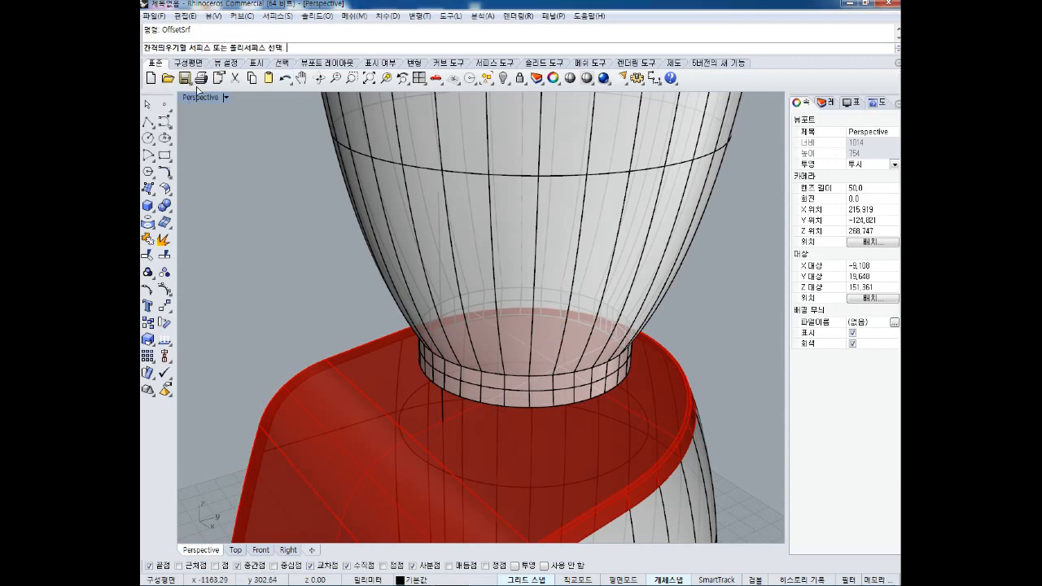
click(541, 242)
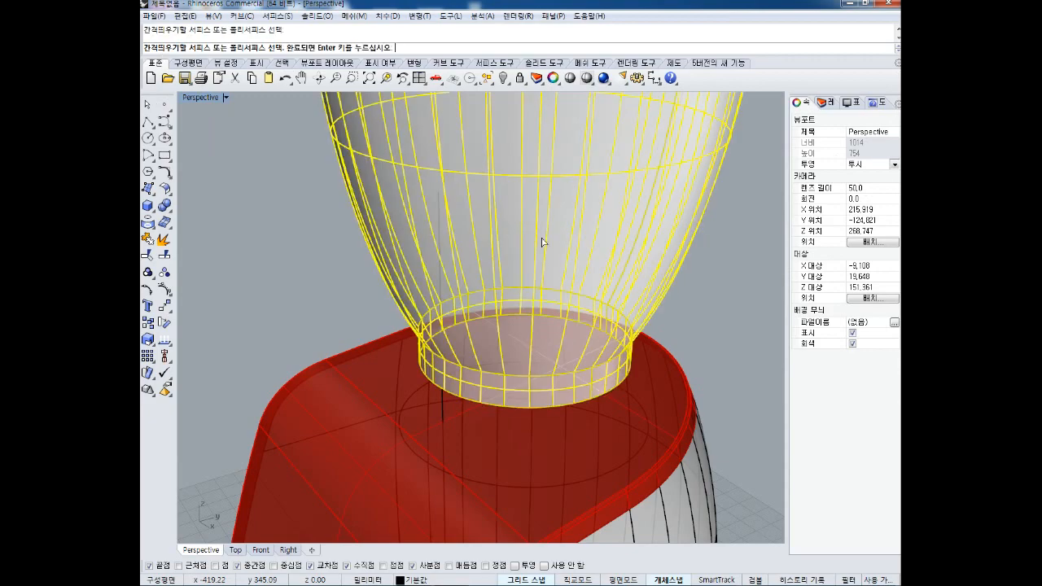
right_click(525, 216)
scroll(525, 215, down, 2)
click(533, 212)
right_click(665, 266)
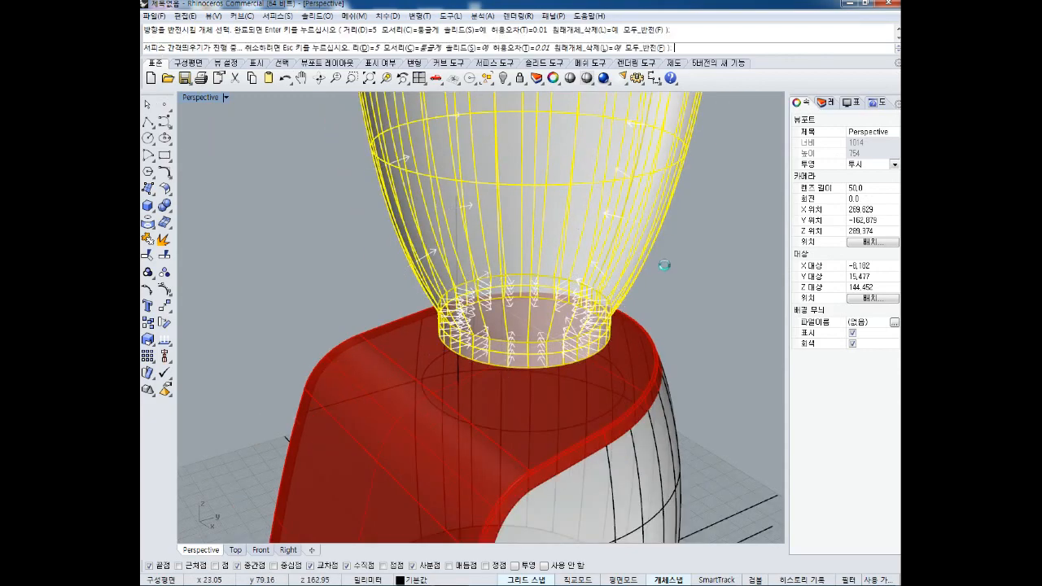
Show all hidden objects again around the thickened container.
right_drag(679, 318, 647, 450)
scroll(610, 348, down, 5)
right_drag(611, 347, 639, 278)
right_click(504, 79)
right_drag(599, 362, 591, 303)
scroll(609, 330, up, 10)
scroll(575, 237, down, 8)
shift+right_drag(575, 231, 556, 278)
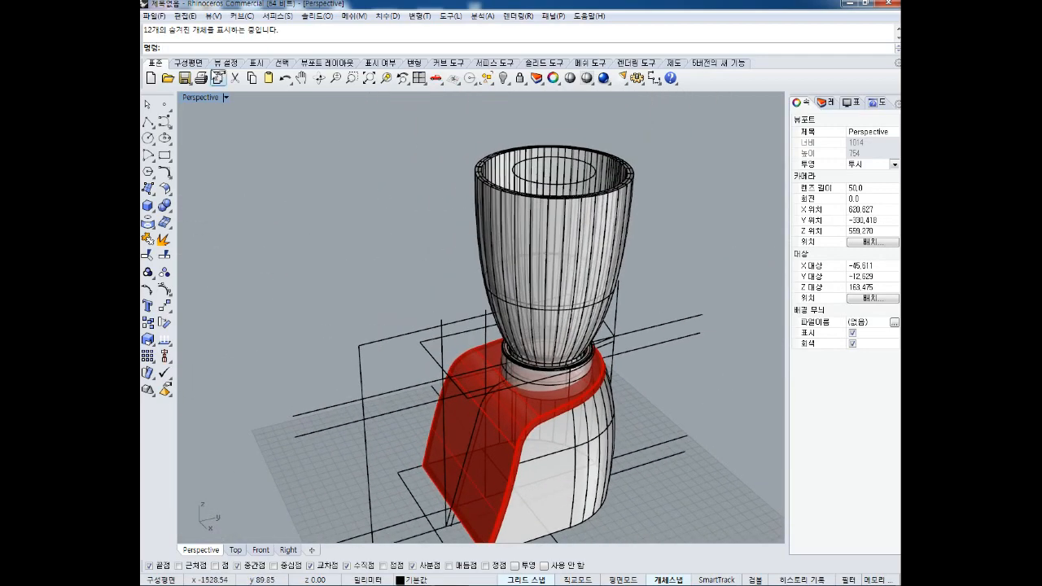
Switch the Perspective view to the Shaded display mode.
click(225, 98)
click(218, 145)
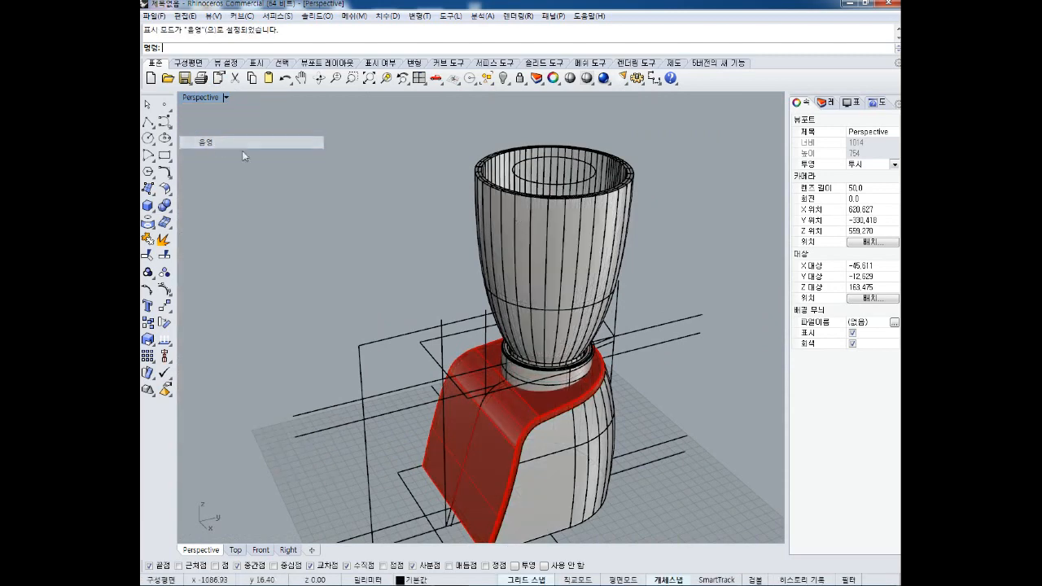
right_drag(539, 234, 544, 231)
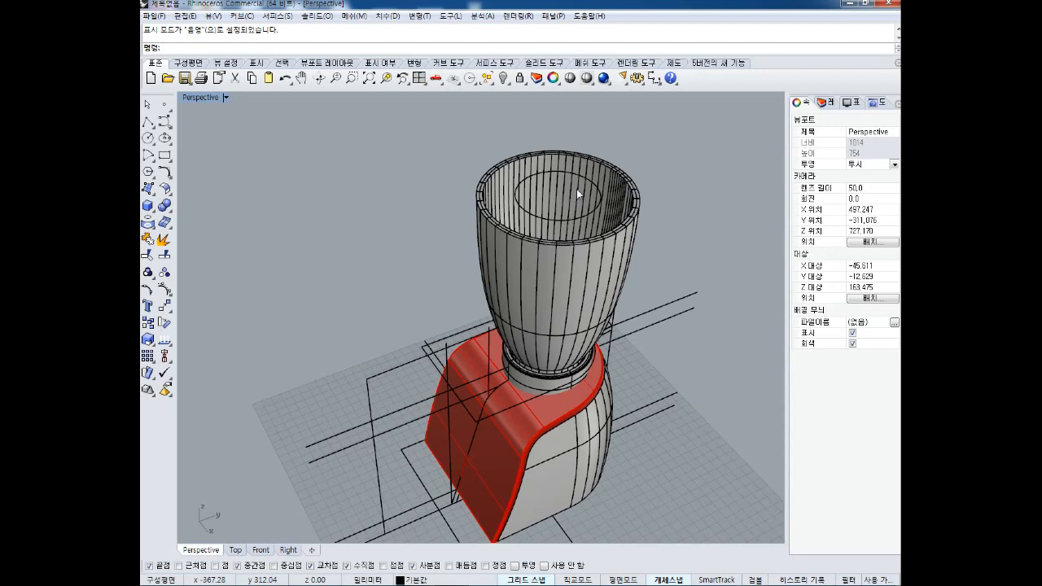
Fillet the outer and inner edges of the container's upper rim with FilletEdge at radius 1.
scroll(551, 210, up, 5)
shift+right_drag(551, 210, 425, 232)
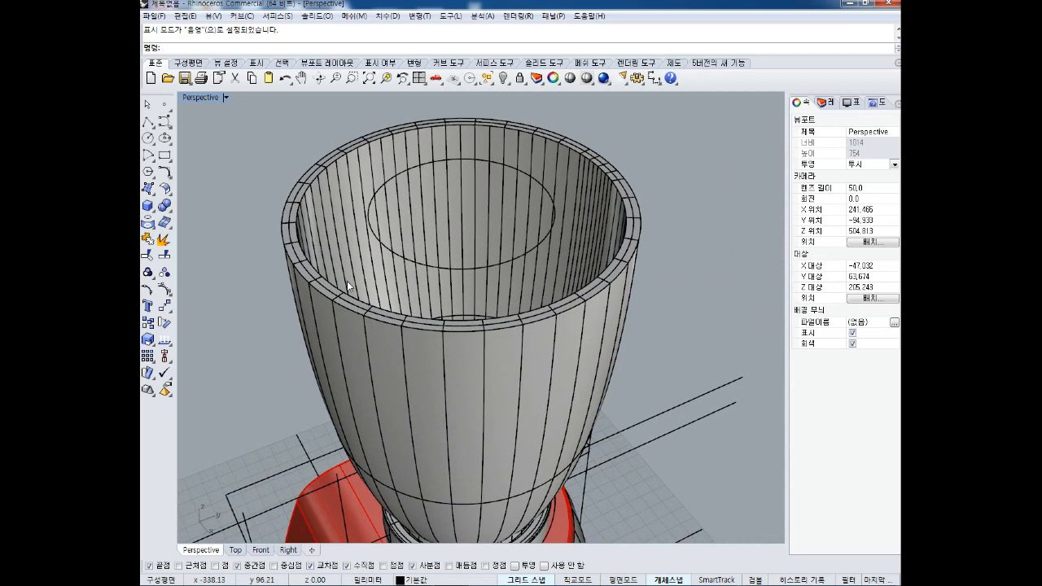
text(FoldFace)
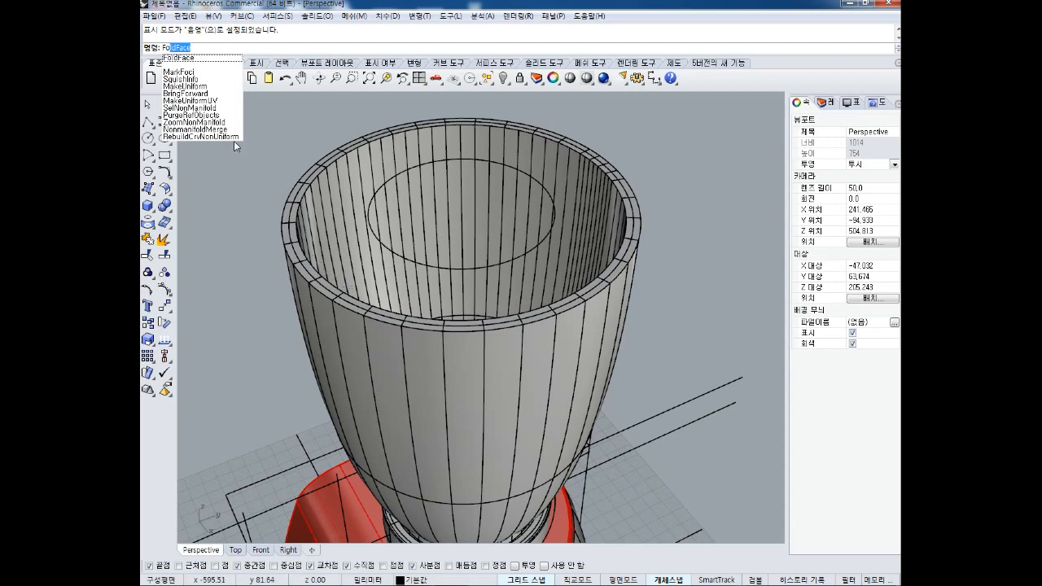
key(Escape)
text(Fi)
key(Return)
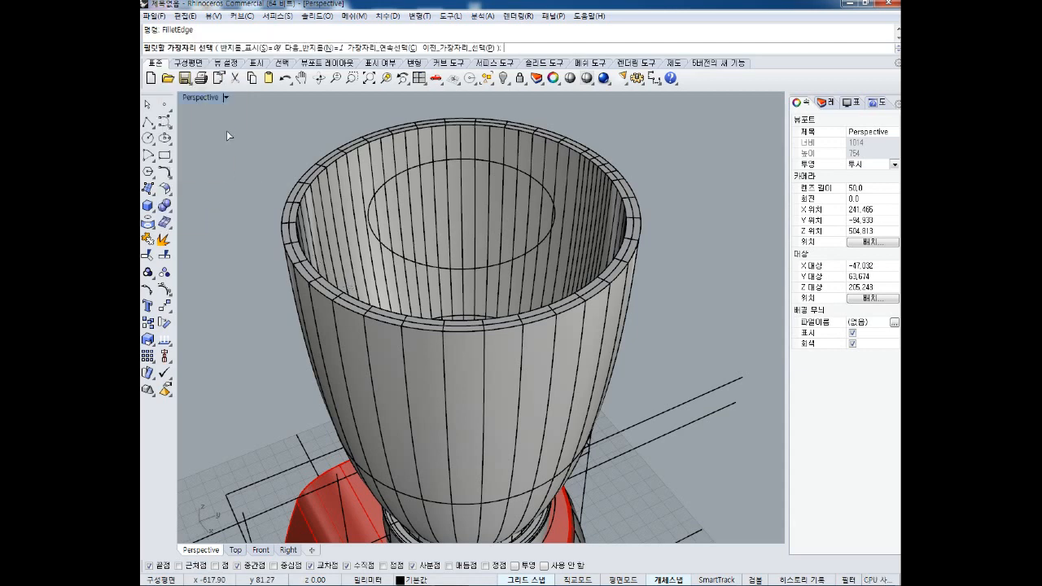
click(289, 250)
click(314, 289)
click(320, 277)
click(301, 238)
key(Return)
key(Return)
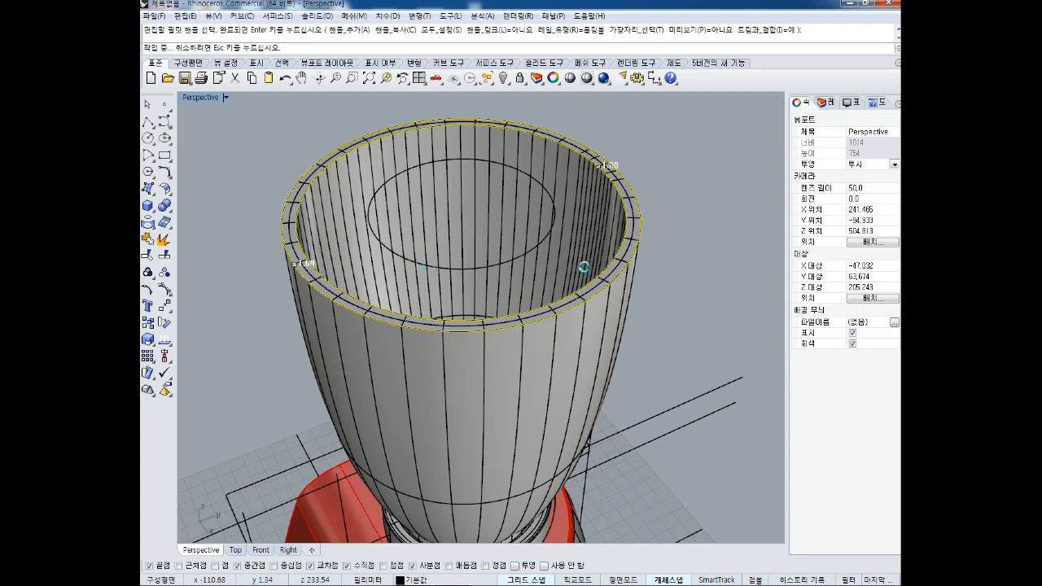
right_drag(534, 303, 410, 284)
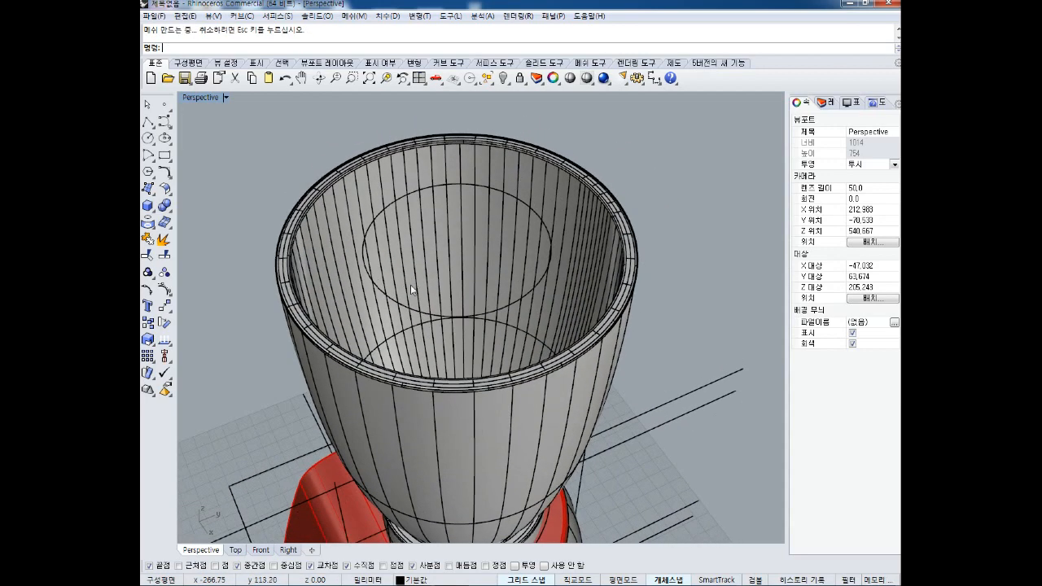
Switch the Perspective view to the Rendered display mode to inspect the filleted rim.
click(225, 98)
click(216, 155)
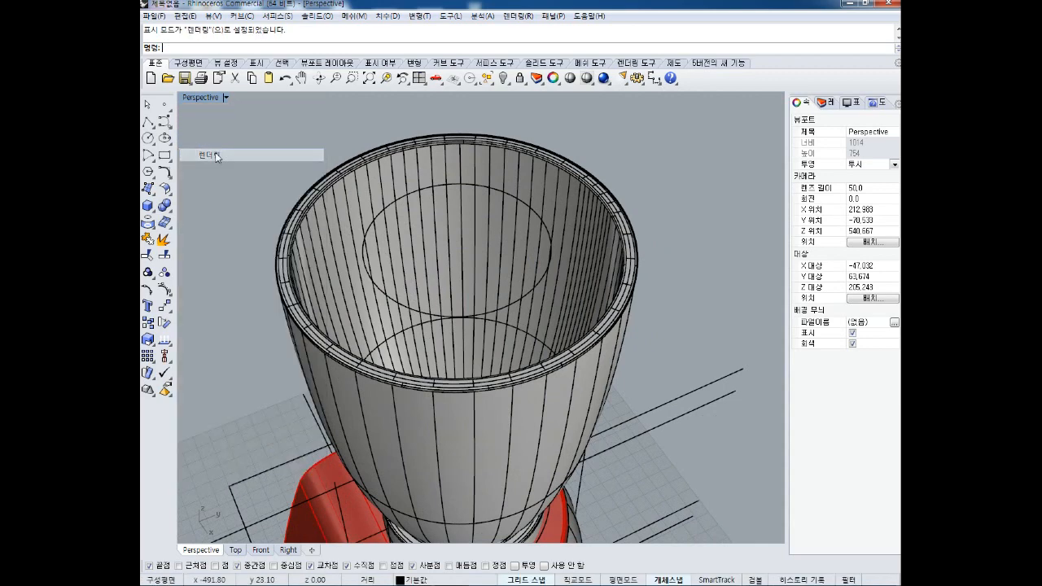
right_drag(318, 247, 334, 216)
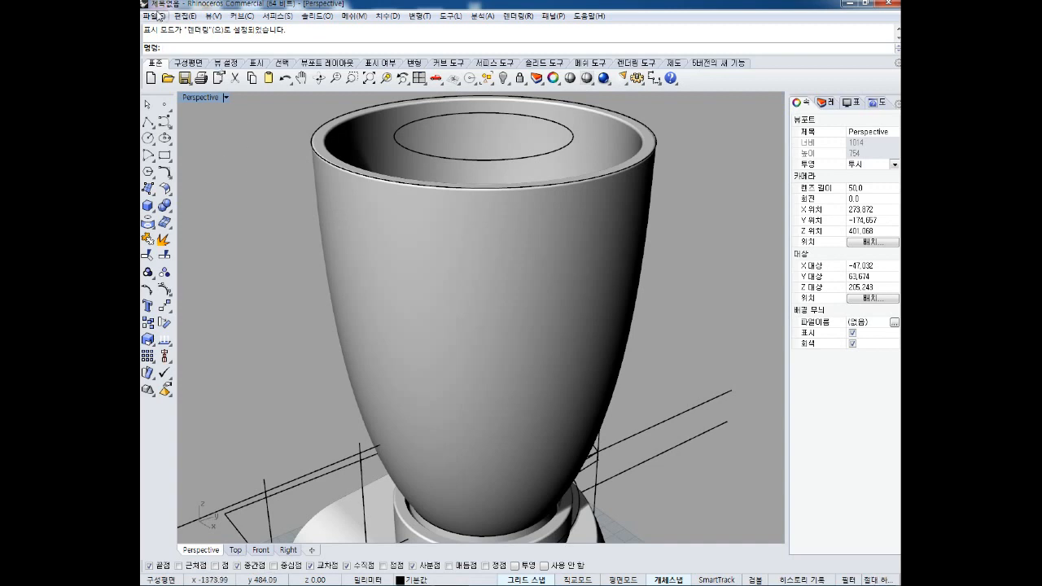
Save the model to the desktop as a Rhino 5 3D model named 믹서기.
click(155, 15)
click(196, 74)
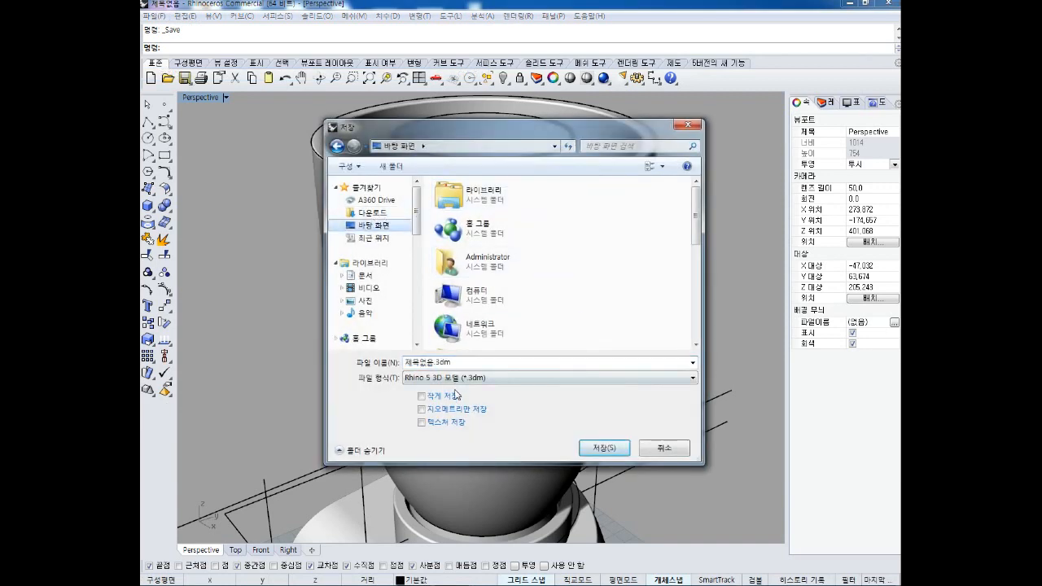
text(aim)
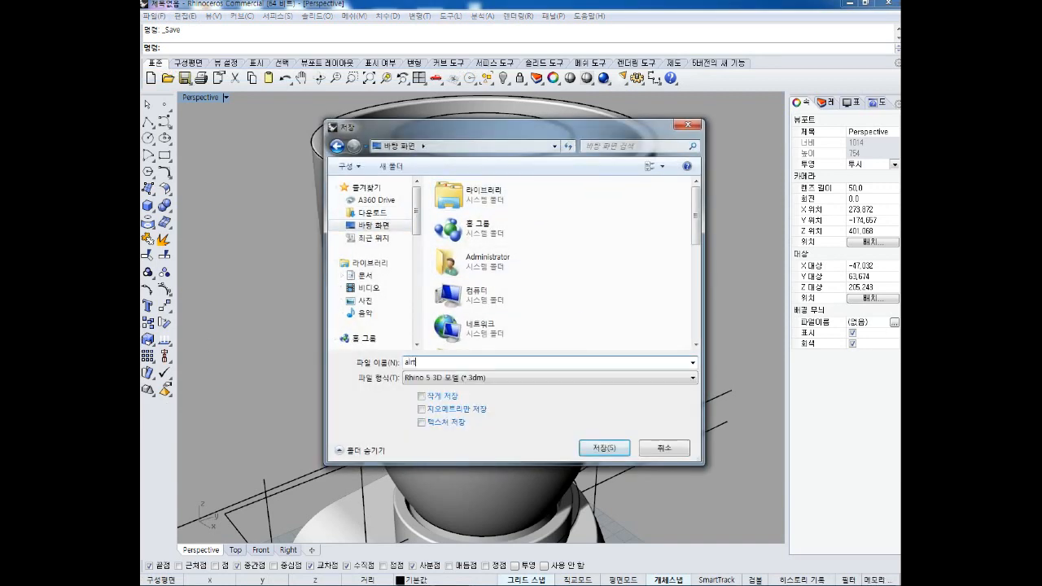
key(BackSpace)
key(BackSpace)
key(BackSpace)
text(믹서기)
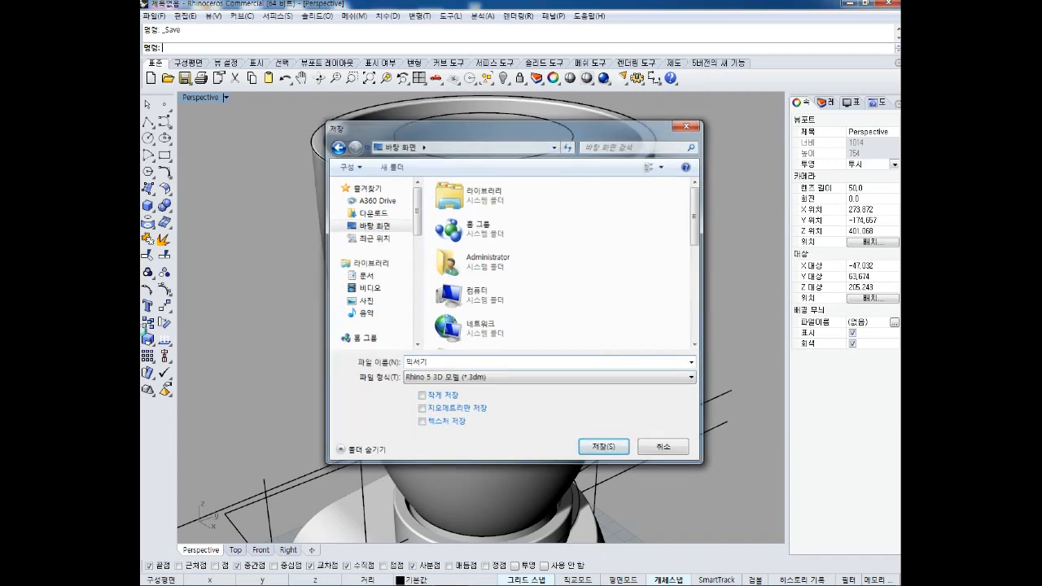
key(Return)
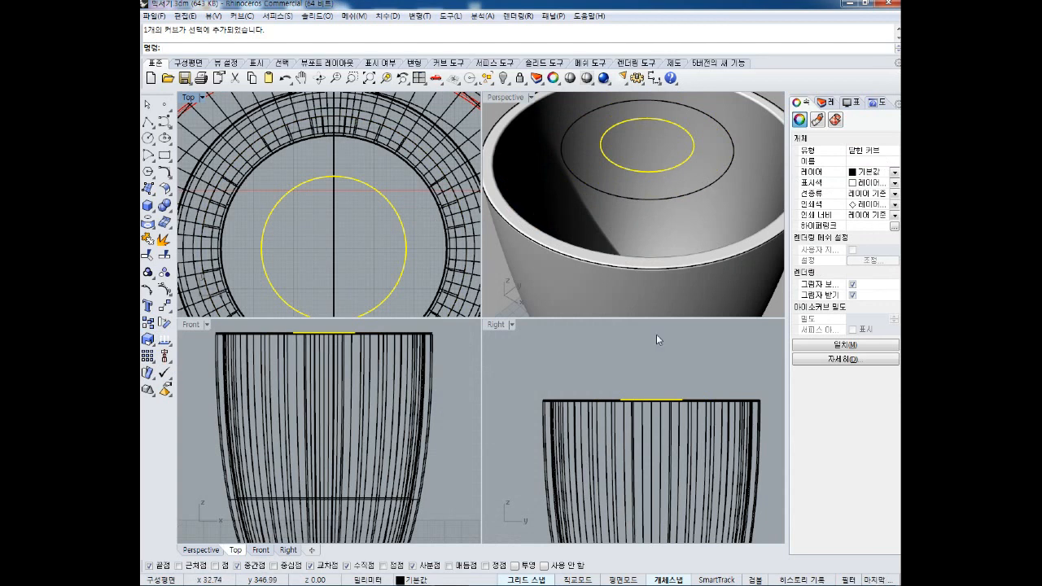
Move the small inner circle straight up above the container's rim in the Right view.
click(648, 400)
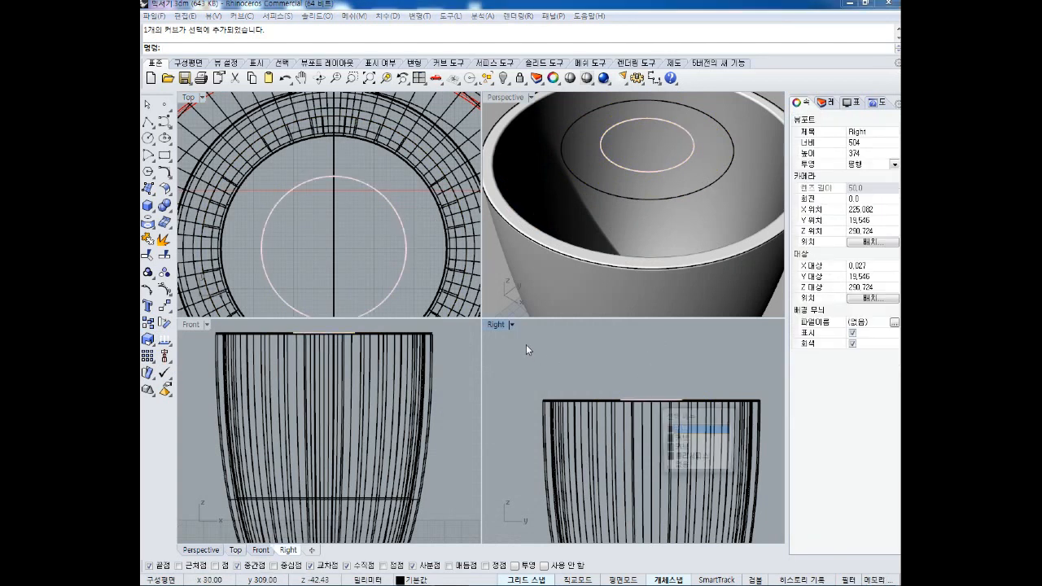
key(Return)
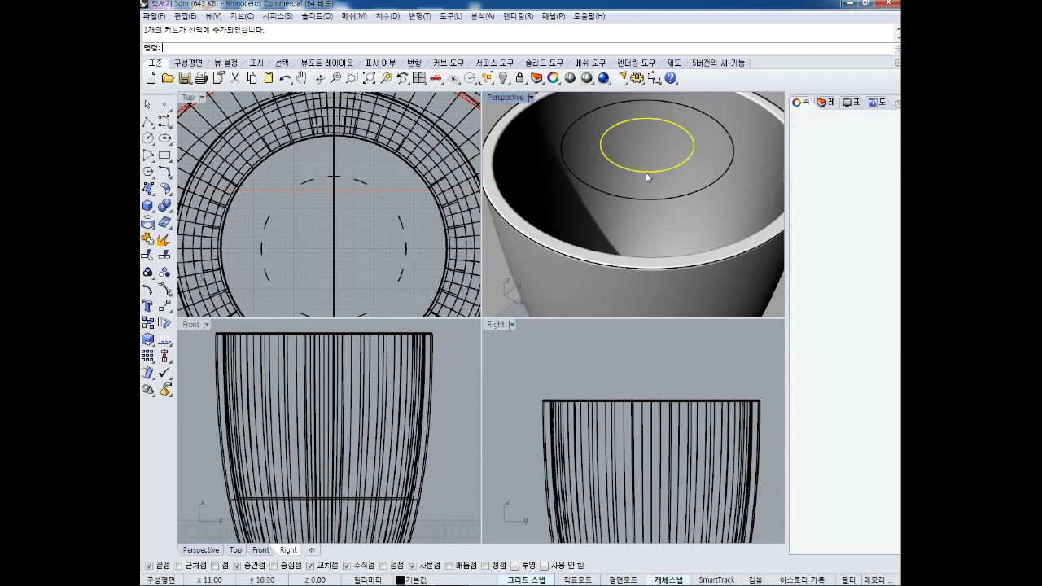
drag(649, 400, 649, 349)
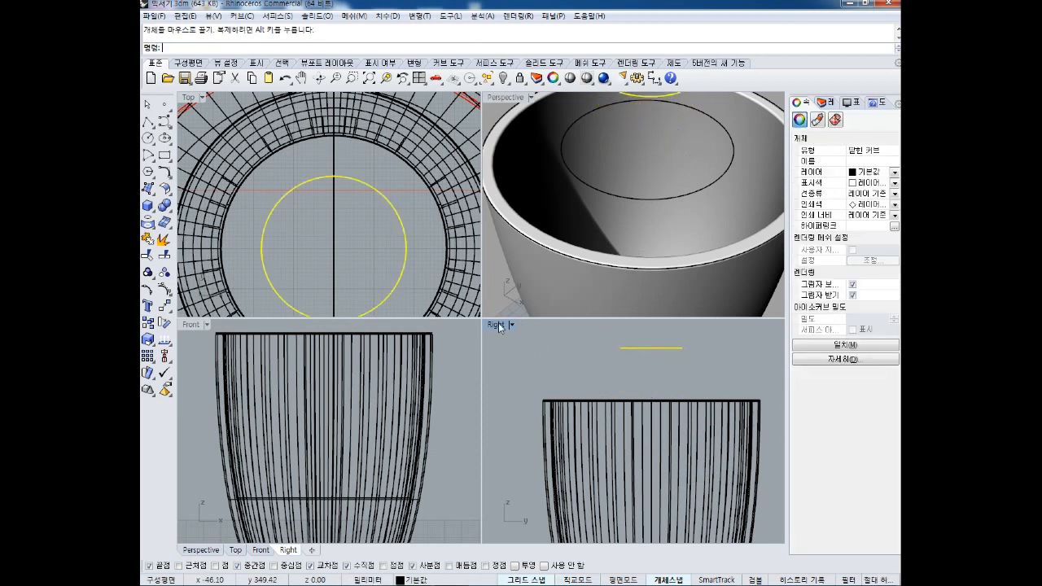
Offset the raised circle downward by 15 in a maximized Right view and clear the selection.
double_click(497, 324)
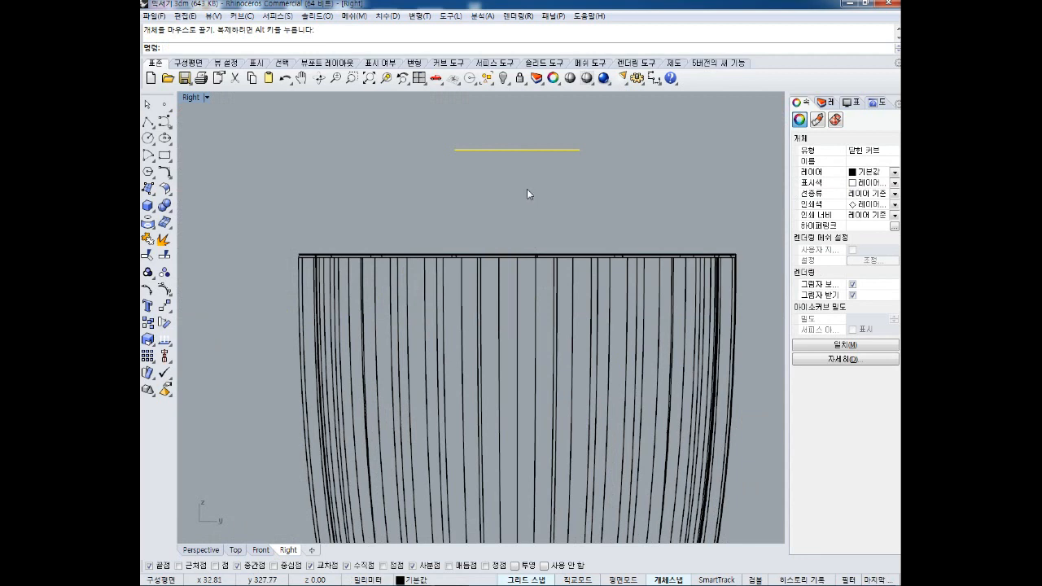
text(ffset)
key(Return)
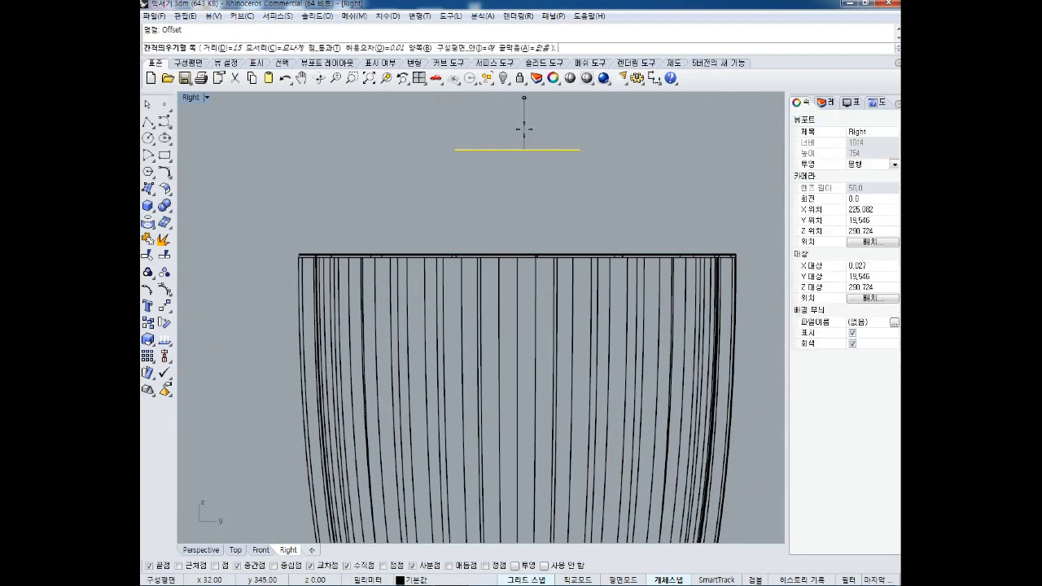
click(514, 210)
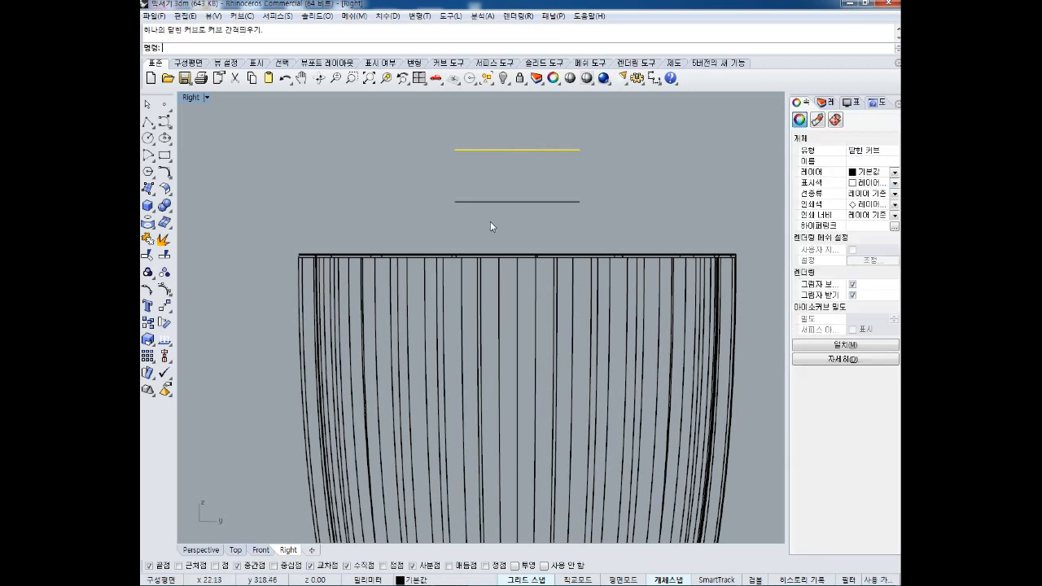
click(486, 220)
Draw a gently sloping curve from the lower circle's end to a point just outside and above the container's rim.
click(167, 124)
click(215, 128)
click(454, 201)
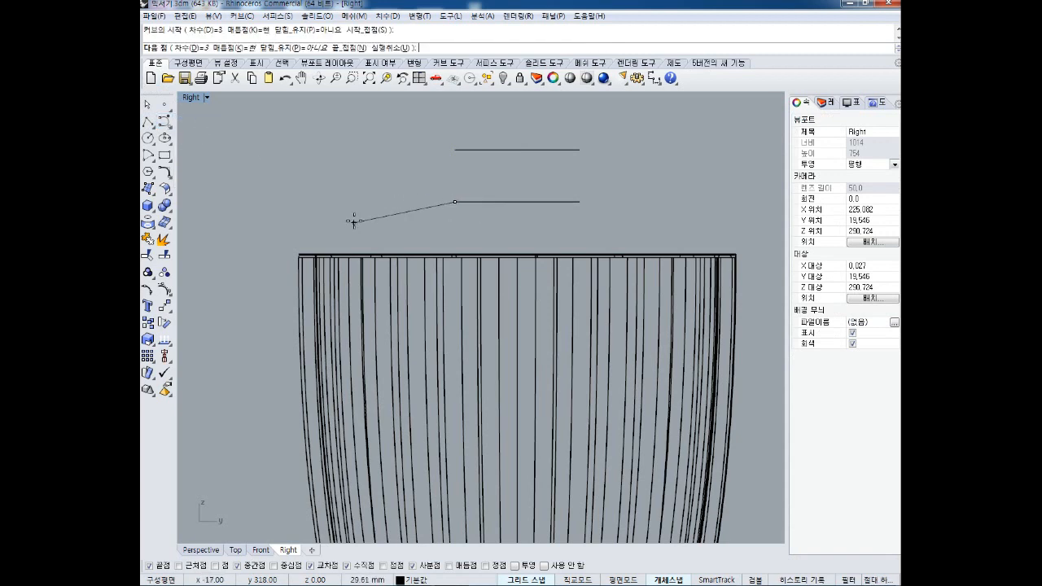
click(382, 216)
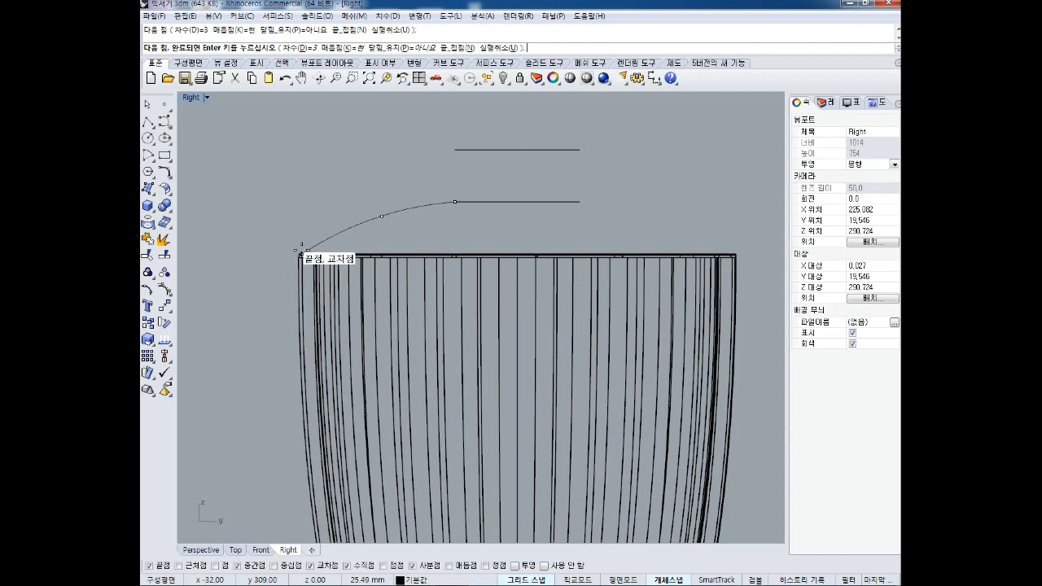
scroll(281, 242, up, 3)
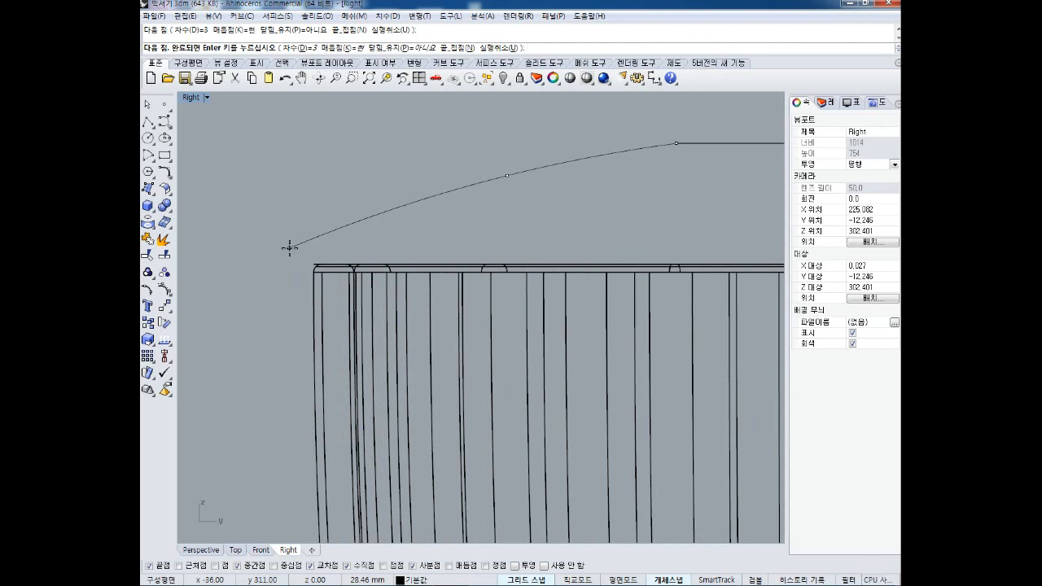
click(290, 248)
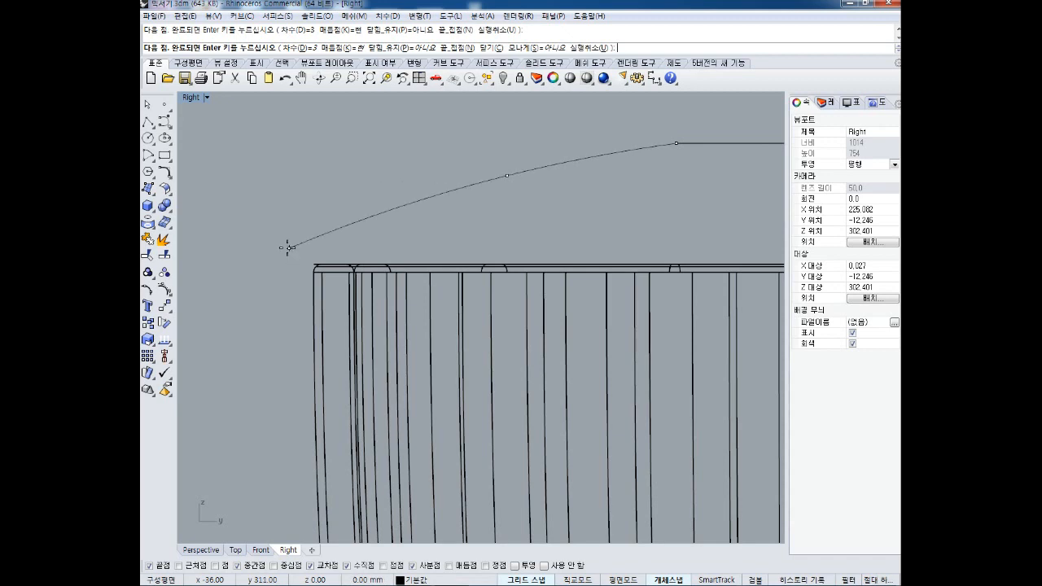
right_click(288, 248)
Draw a 2 mm vertical segment straight down from the sloping curve's outer end.
right_click(287, 247)
click(289, 247)
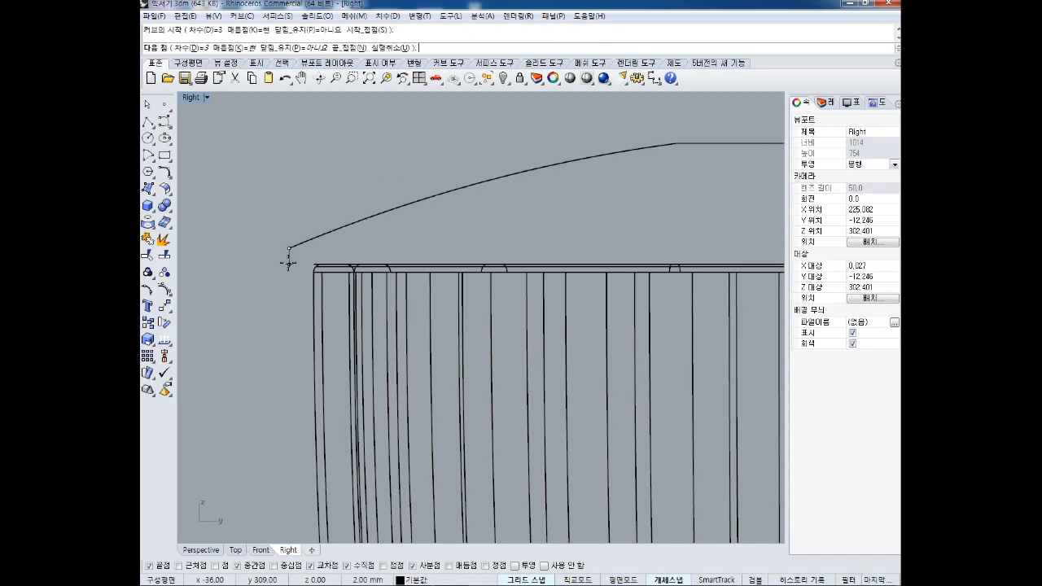
click(289, 263)
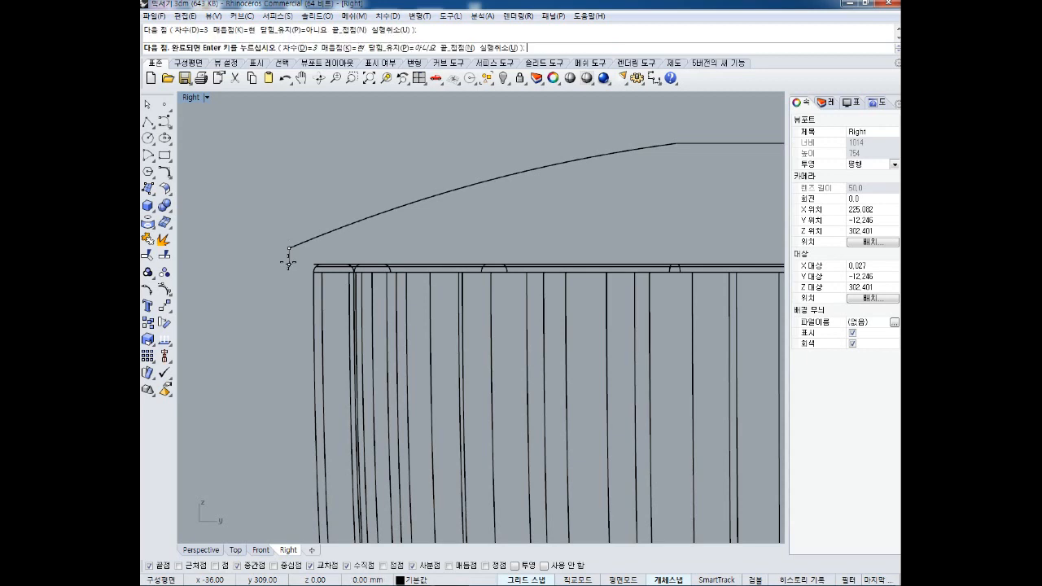
key(Return)
With object snaps disabled, draw a polyline from the short segment's lower end about 6 mm inward and 8 mm down.
click(147, 122)
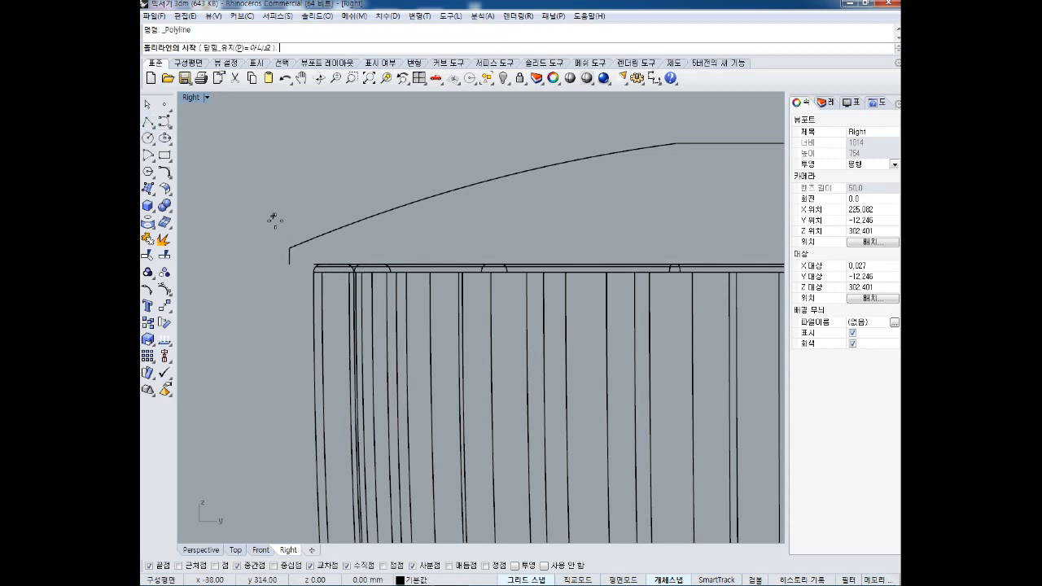
click(289, 264)
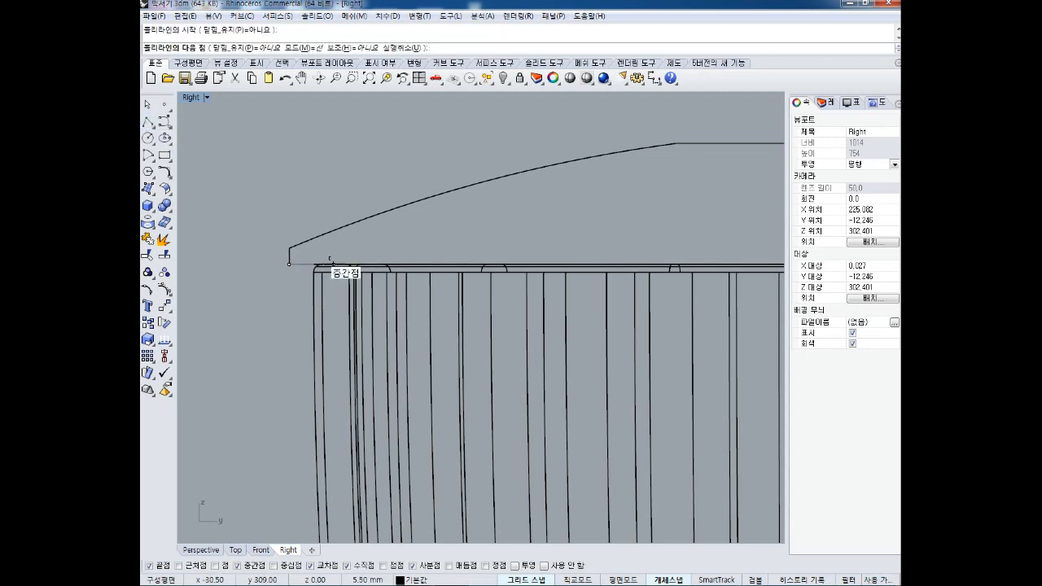
double_click(193, 100)
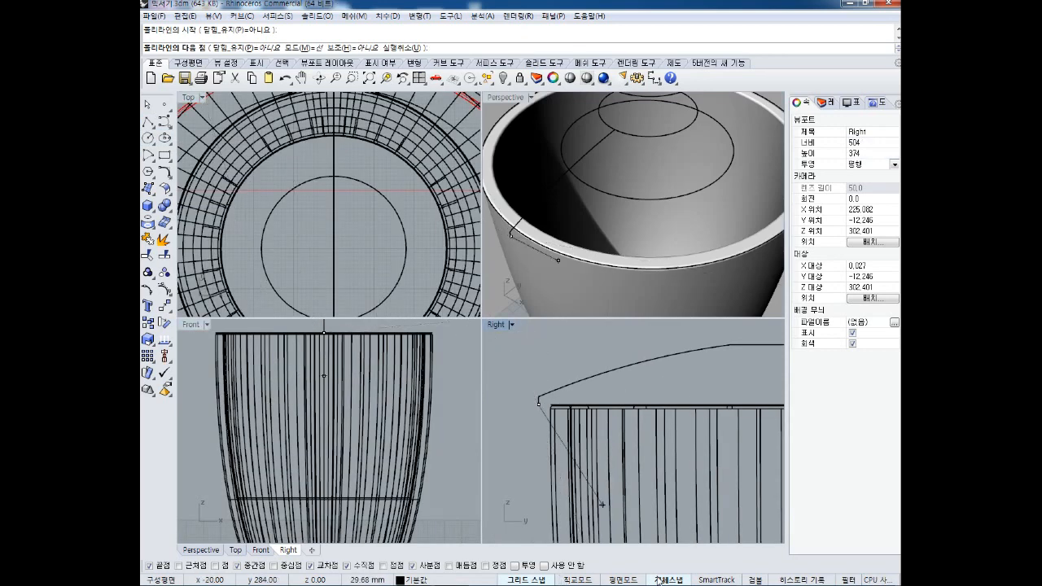
double_click(497, 323)
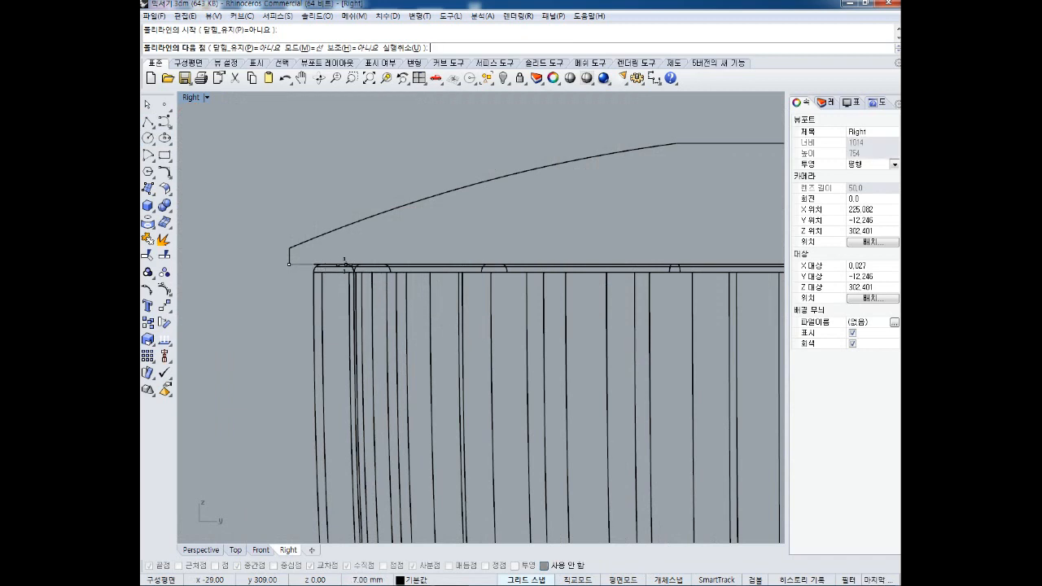
click(336, 266)
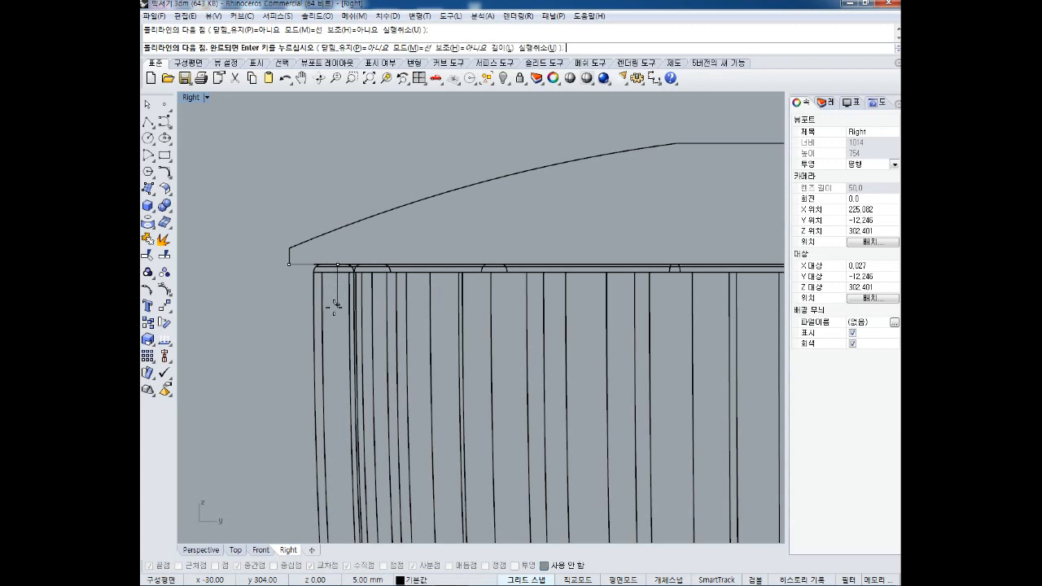
click(335, 327)
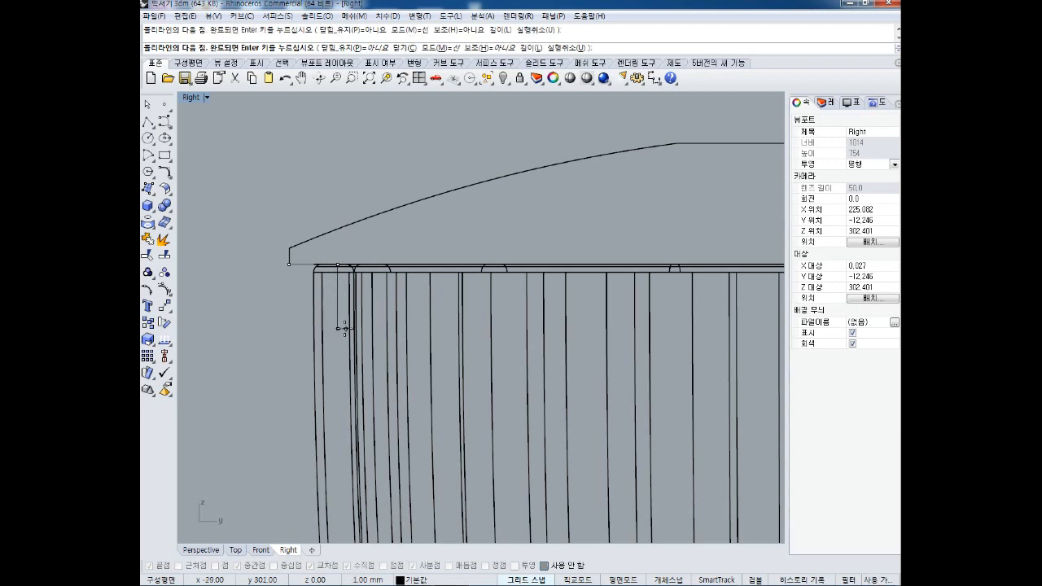
key(Return)
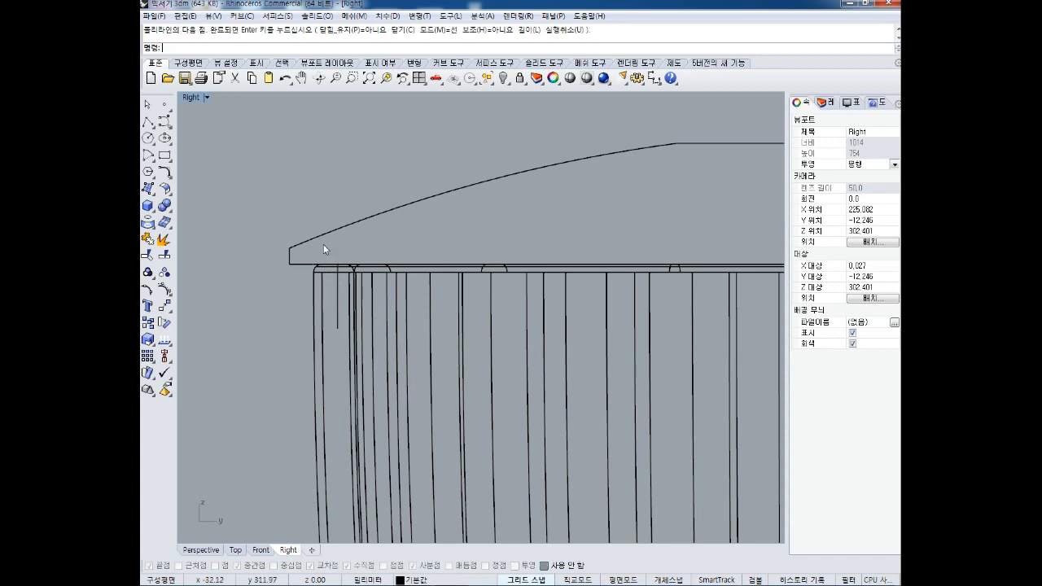
Join the polyline, the short vertical segment and the sloping curve into one open lid profile.
click(300, 262)
key(ctrl+j)
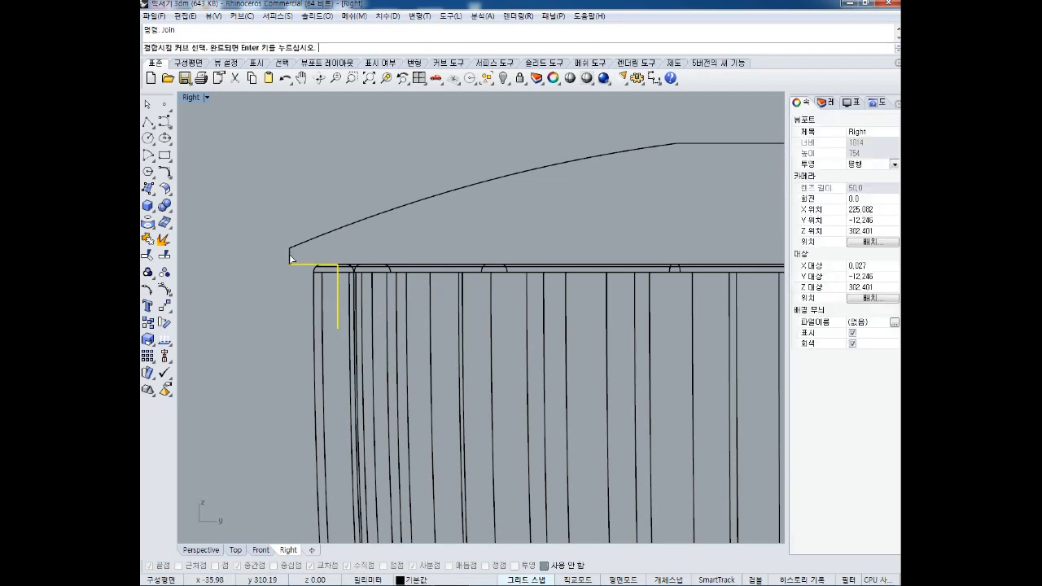
click(314, 237)
scroll(698, 191, down, 4)
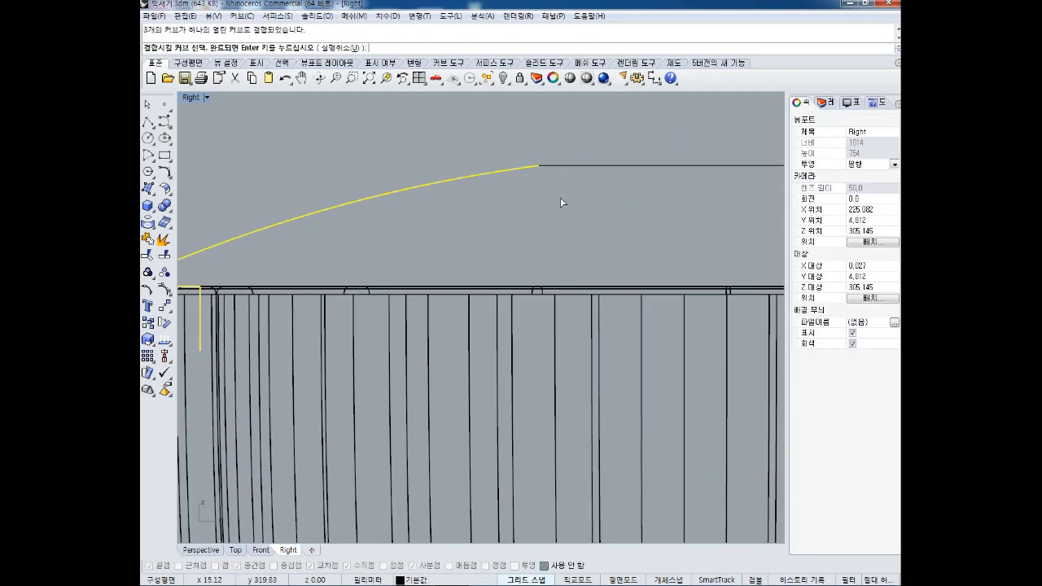
key(Return)
Show the lid profile's control points and shift its inner vertical lip and outer edge slightly inward in the Right view.
right_drag(529, 215, 528, 203)
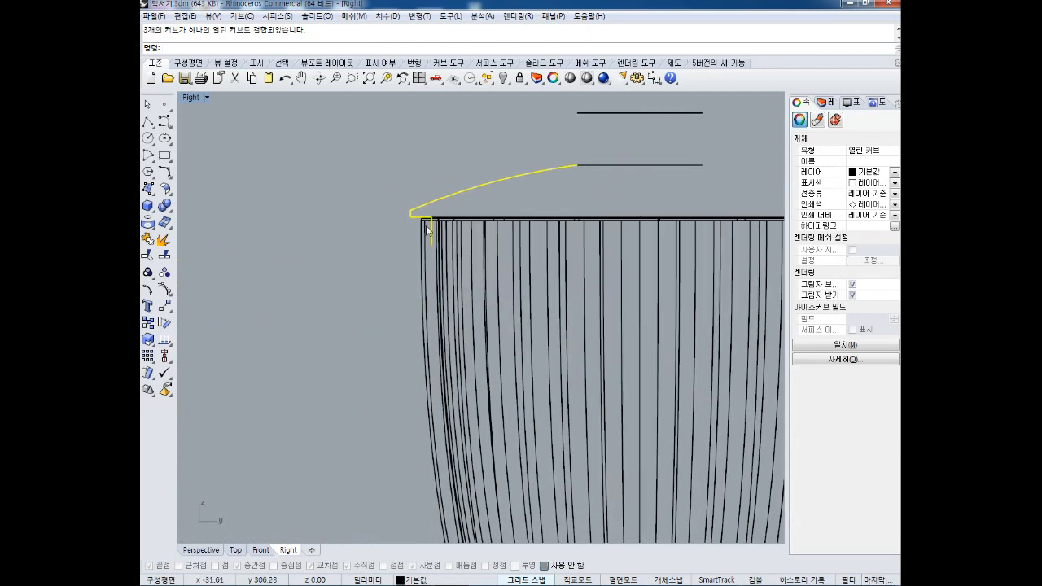
scroll(433, 233, up, 2)
double_click(190, 96)
right_drag(601, 260, 554, 247)
right_drag(681, 234, 672, 263)
scroll(625, 393, up, 4)
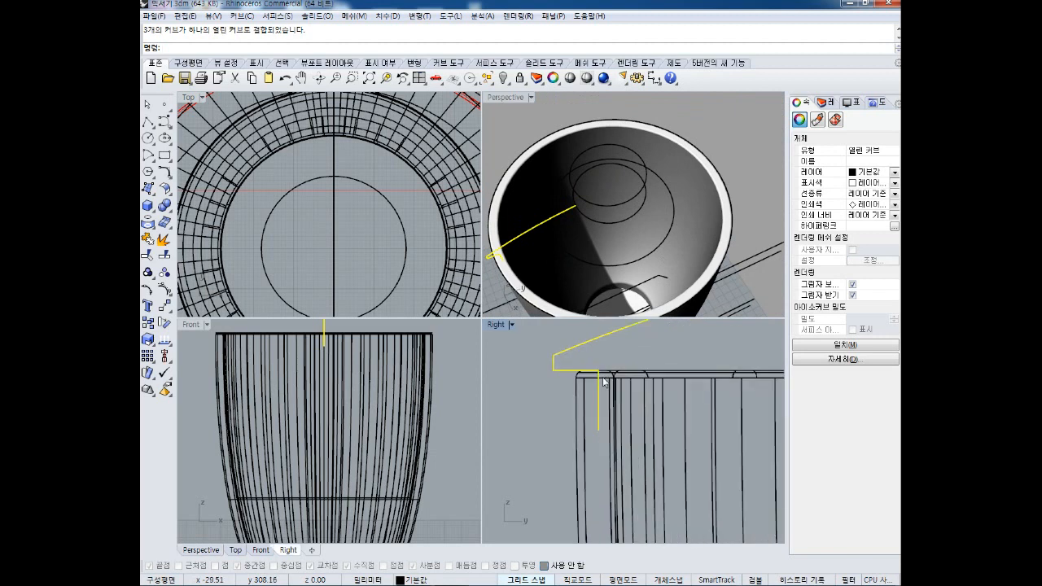
key(F10)
drag(594, 360, 614, 457)
drag(600, 375, 621, 370)
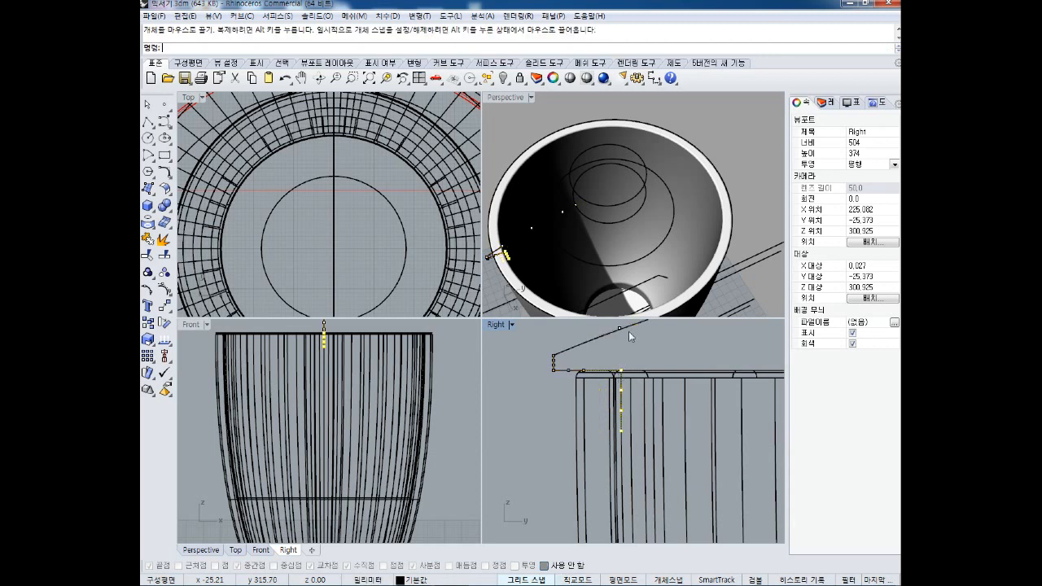
drag(541, 353, 580, 364)
click(526, 389)
Revolve the joined lid profile fully around a vertical axis through the lower small circle's center, using the Center object snap.
right_drag(357, 229, 347, 155)
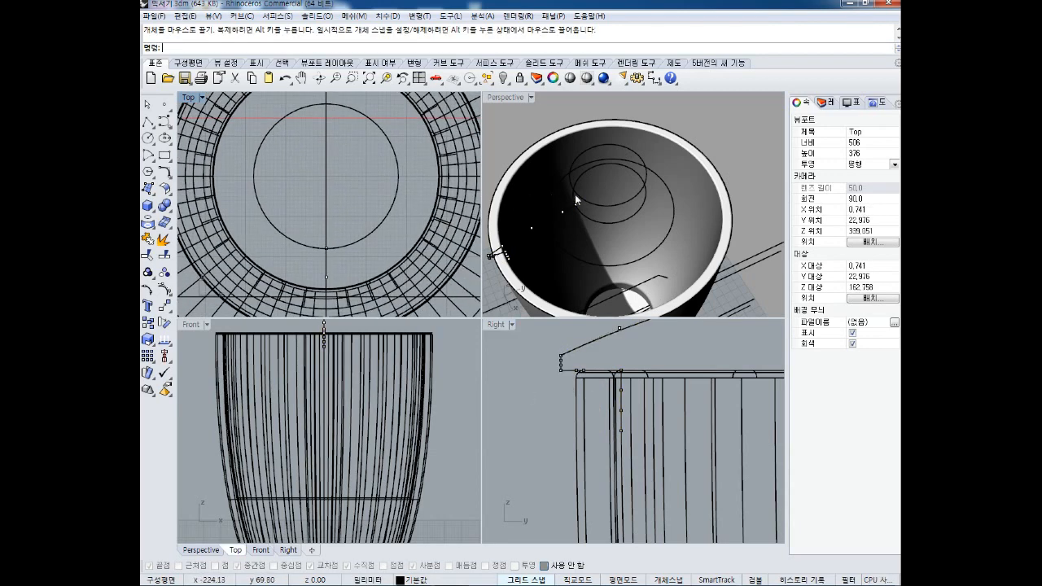
right_drag(545, 257, 571, 197)
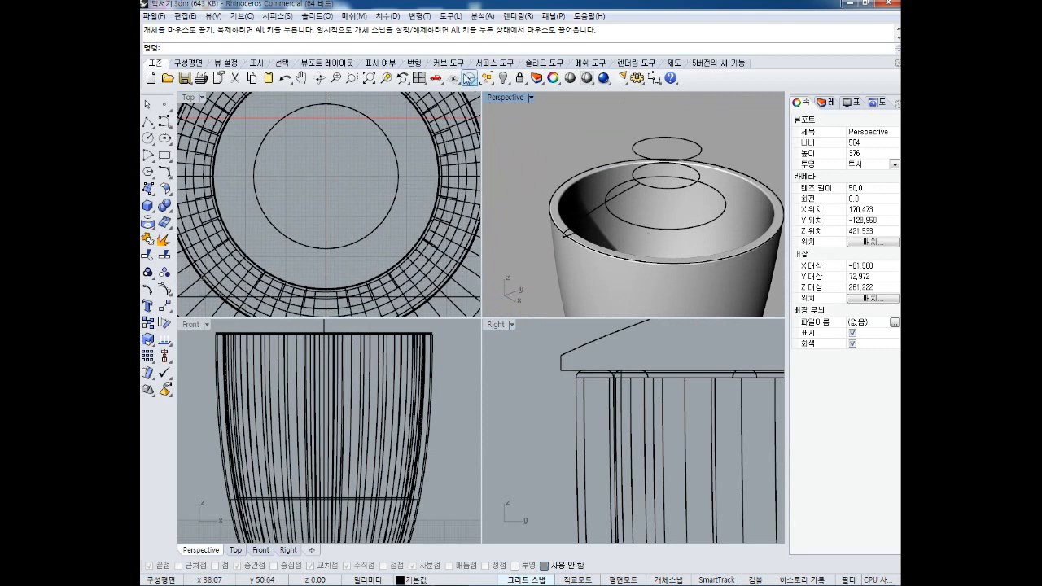
double_click(505, 97)
shift+right_drag(471, 323, 457, 318)
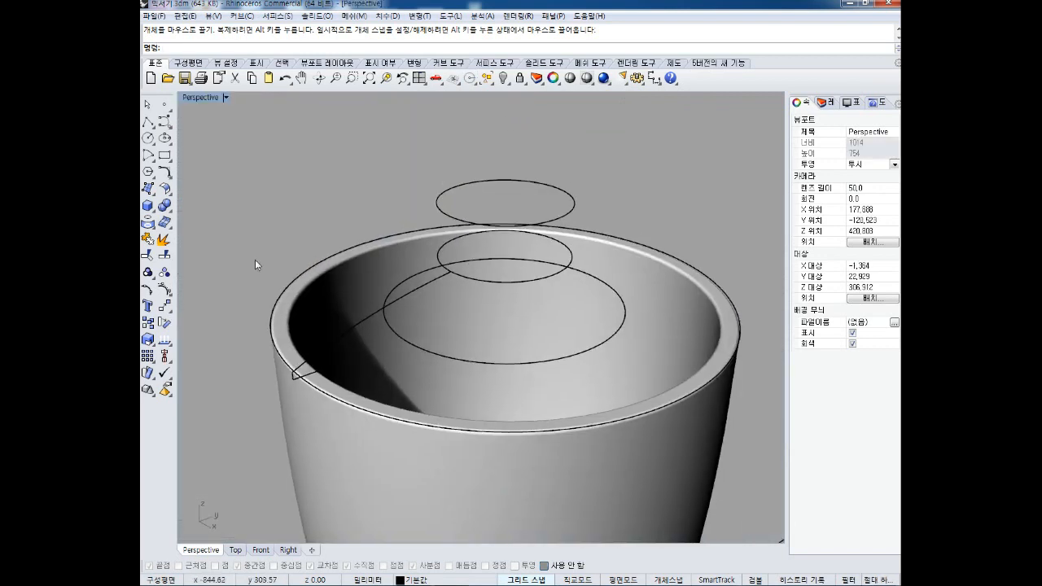
click(171, 209)
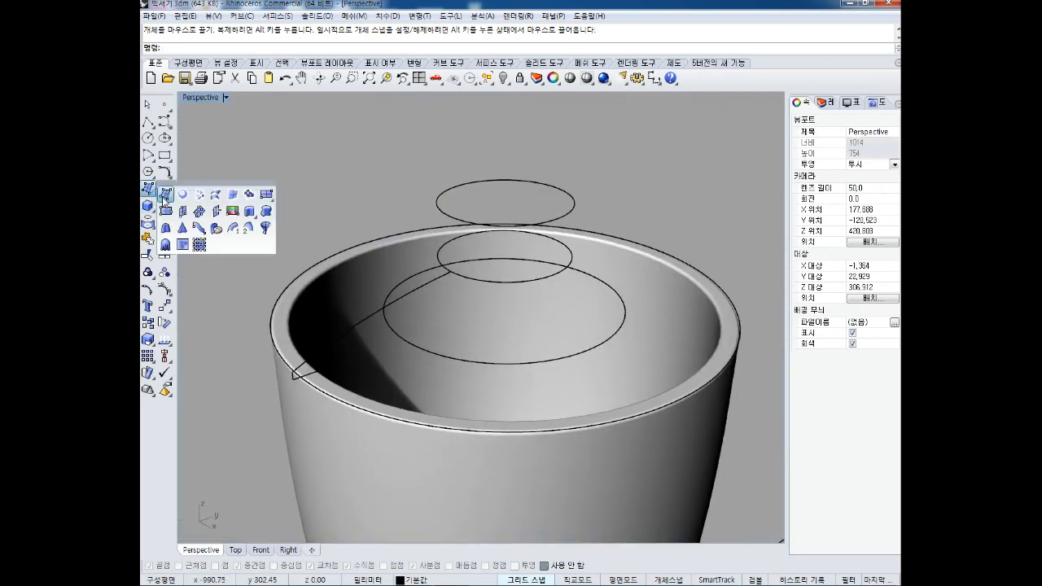
click(261, 224)
click(366, 324)
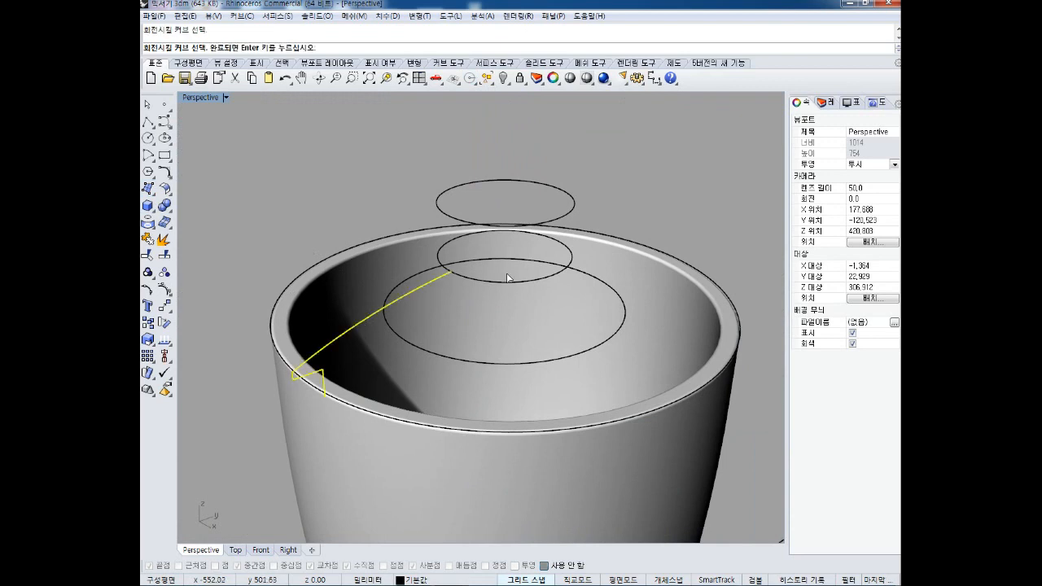
key(Return)
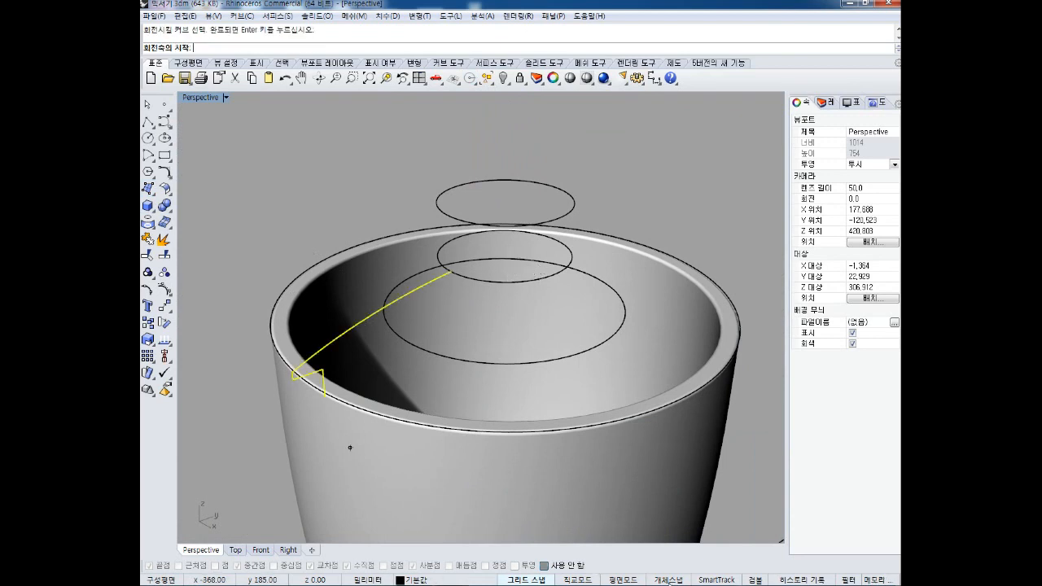
click(669, 581)
click(274, 566)
click(505, 255)
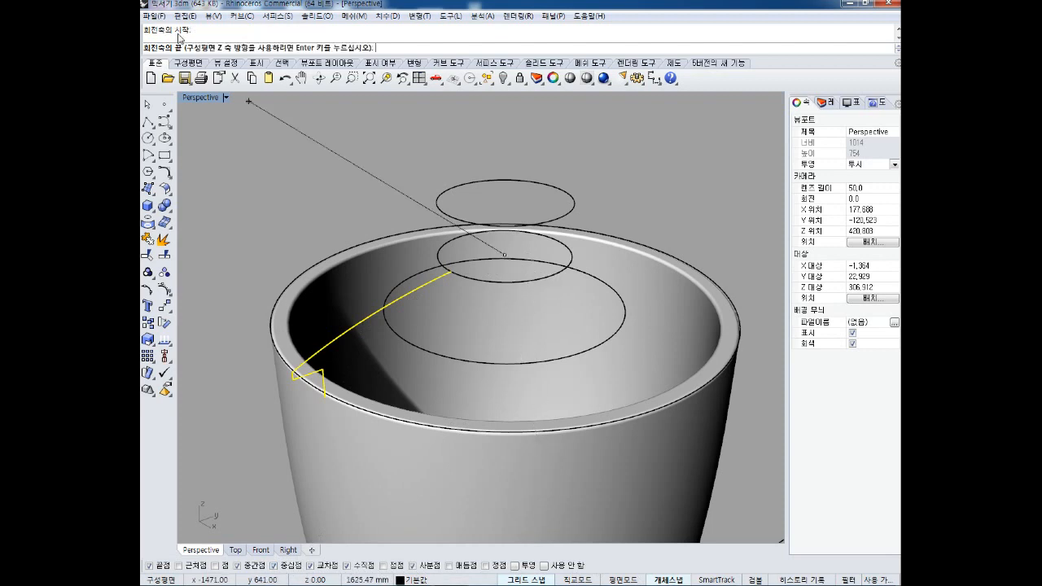
double_click(195, 98)
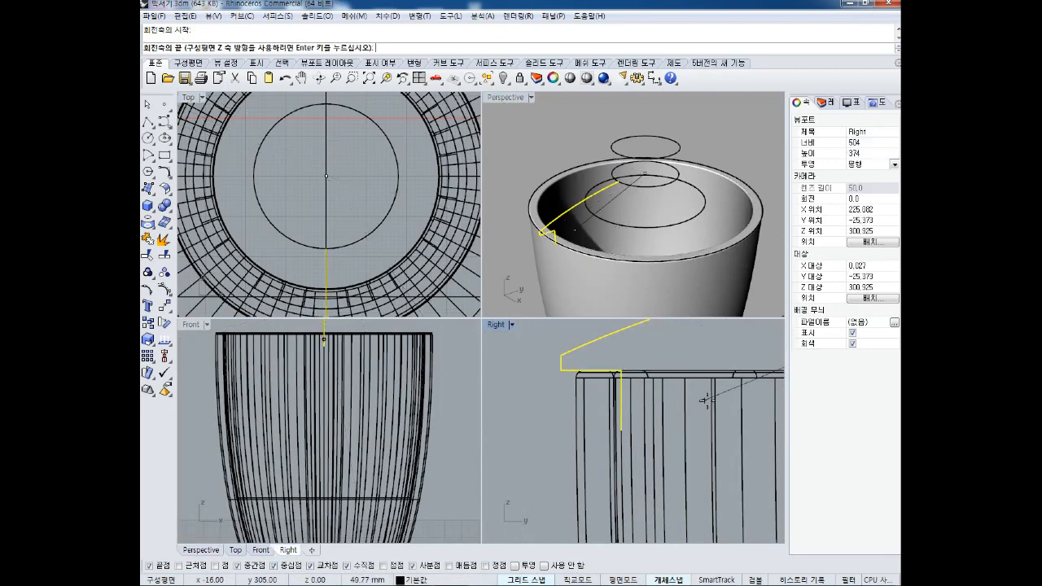
scroll(706, 400, down, 8)
right_drag(723, 393, 500, 394)
click(633, 421)
key(Return)
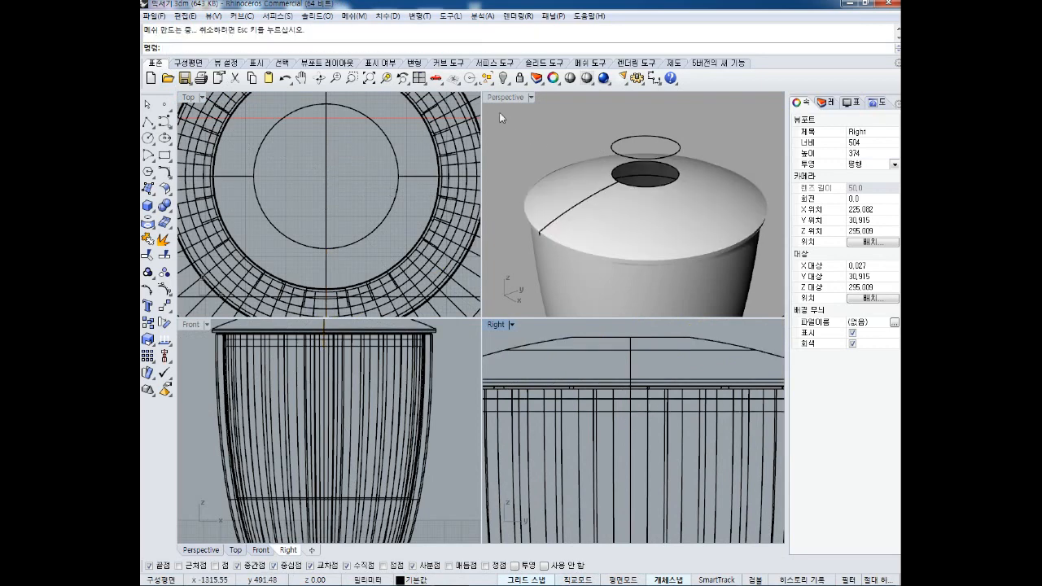
Switch the Perspective view to Shaded display, maximize it, and inspect the lid's fit on the container.
click(506, 97)
click(522, 142)
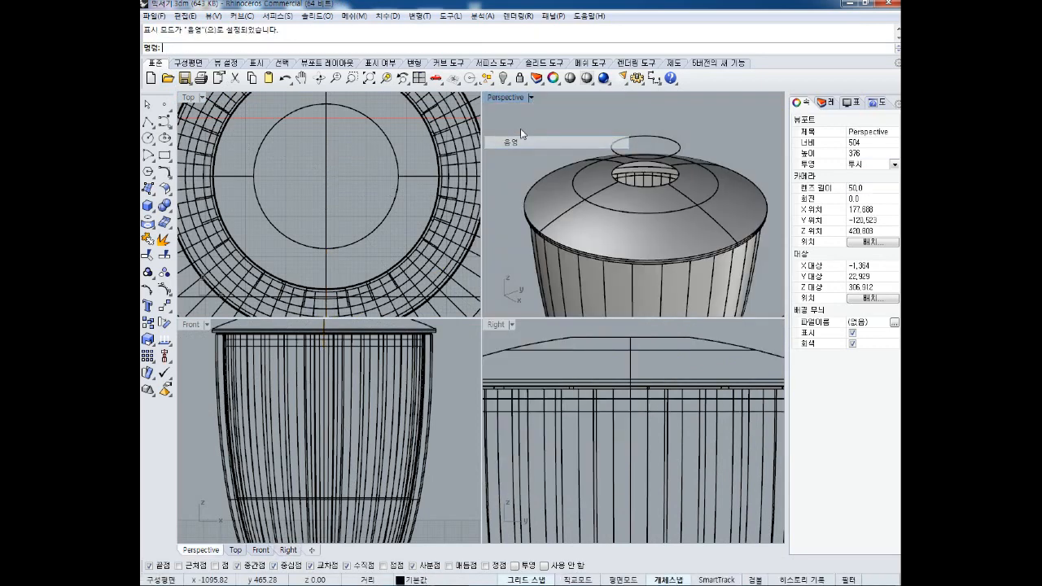
double_click(505, 97)
right_drag(506, 122, 523, 241)
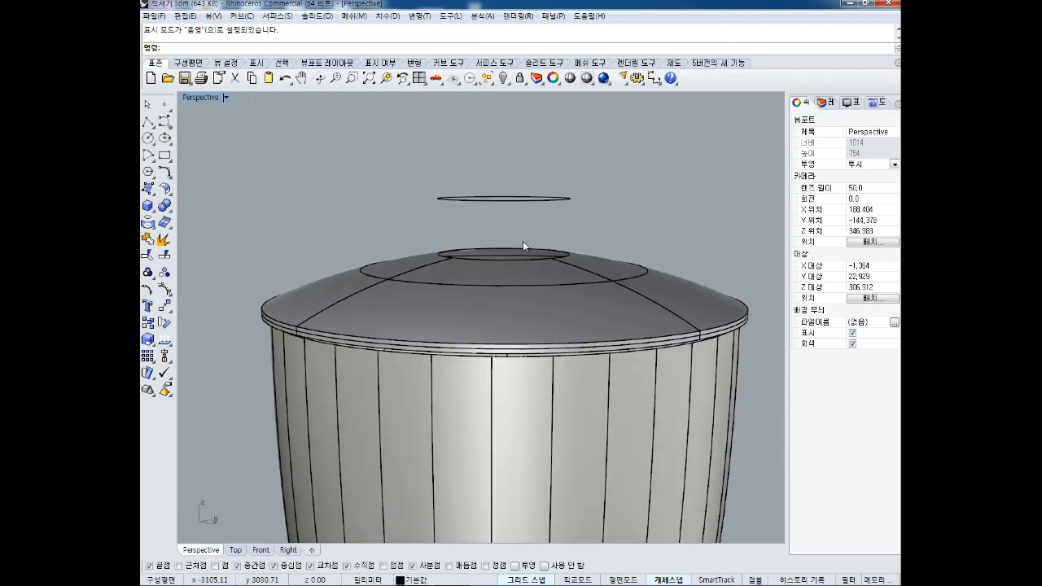
scroll(523, 241, down, 6)
right_drag(542, 288, 510, 286)
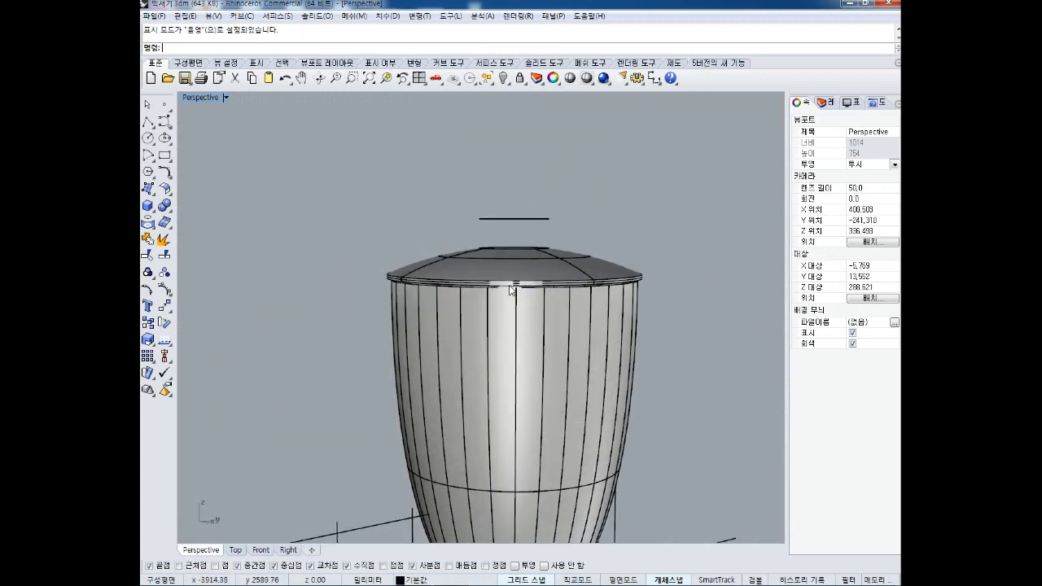
scroll(436, 292, up, 2)
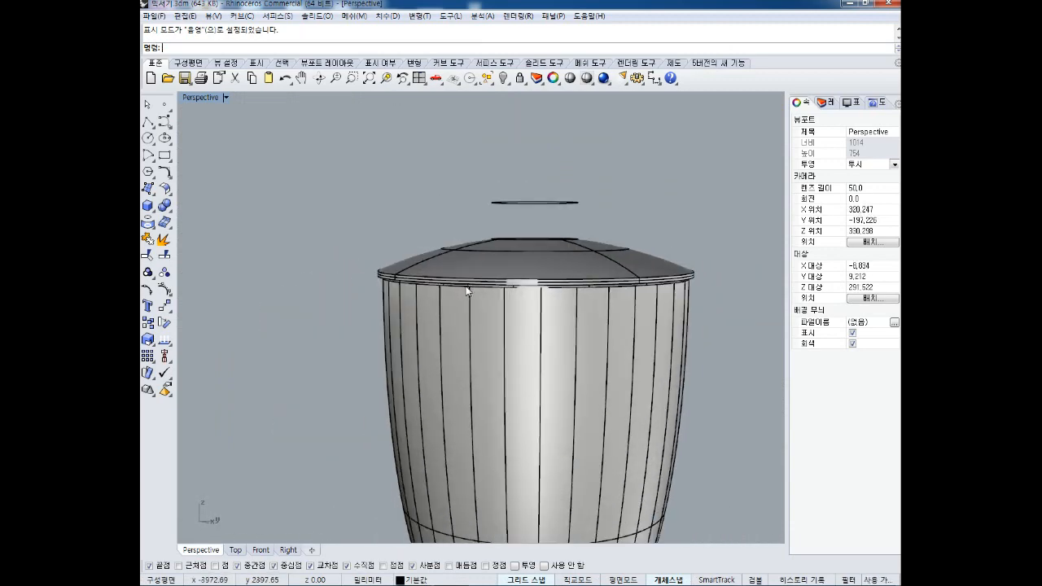
right_drag(481, 277, 487, 312)
scroll(521, 229, up, 2)
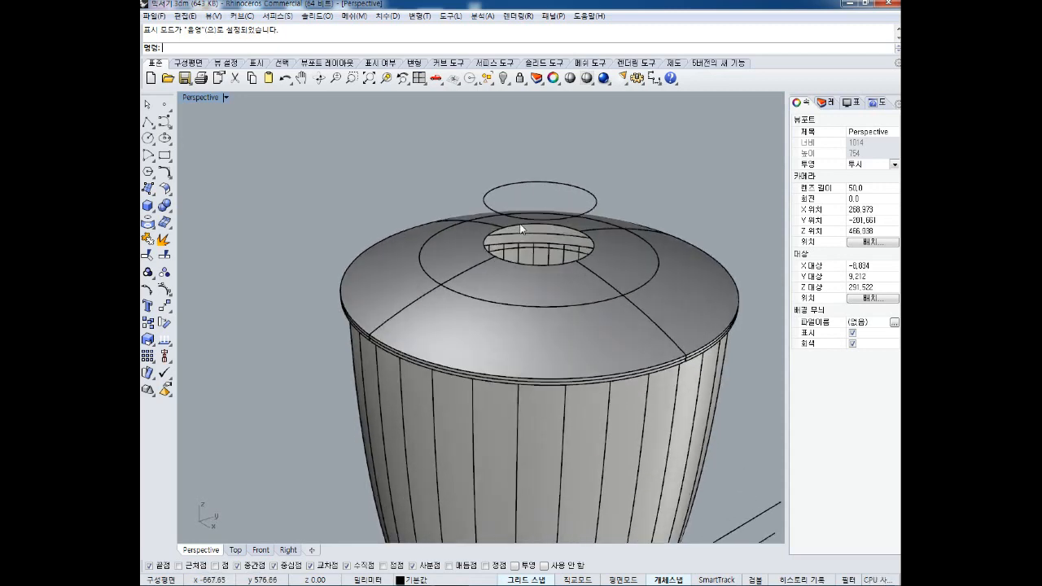
scroll(521, 230, up, 2)
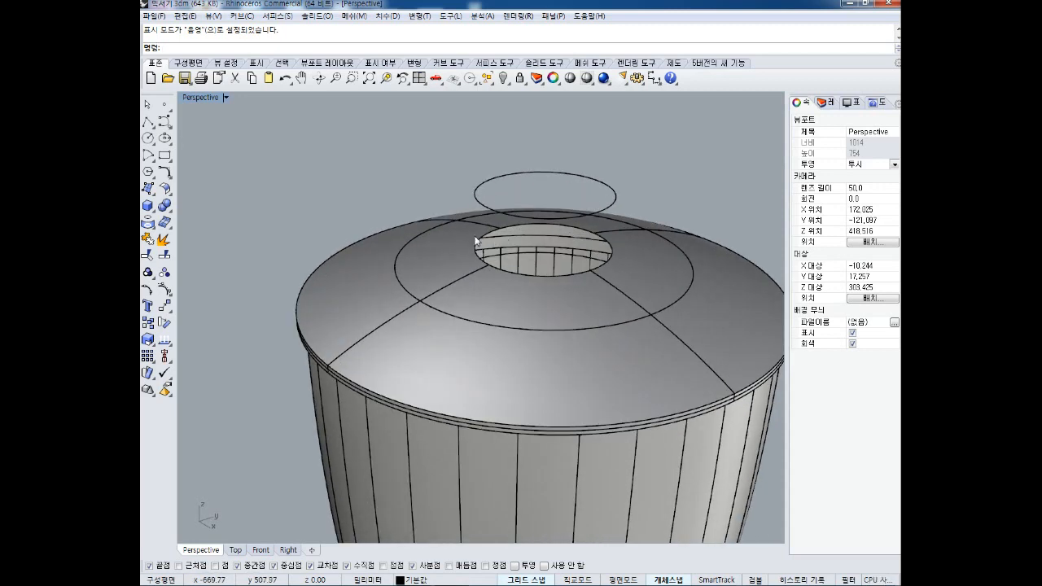
Loft a neck surface between the upper circle and the edge of the lid's central opening.
click(164, 189)
click(149, 189)
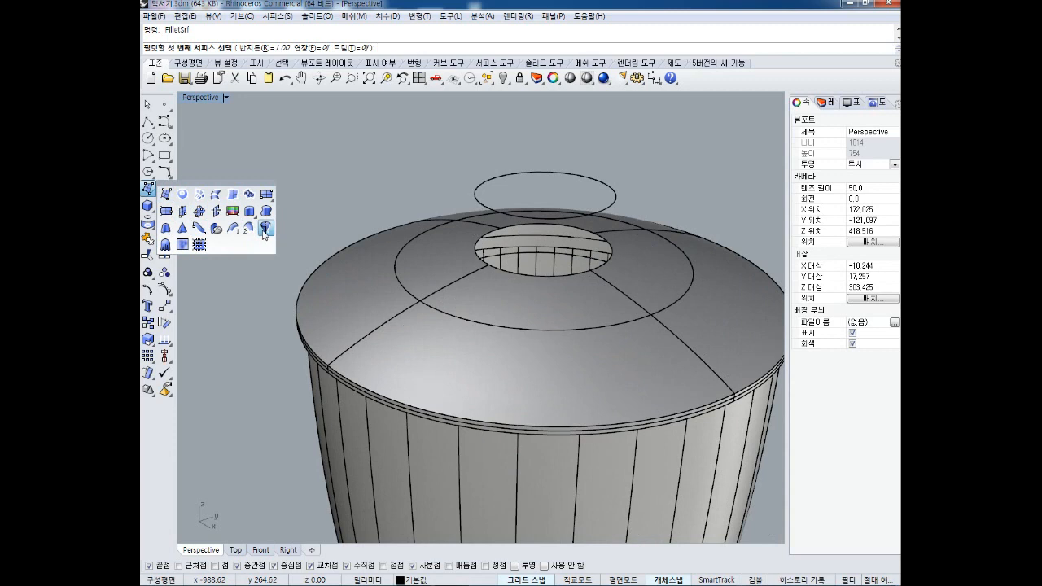
click(216, 194)
click(492, 220)
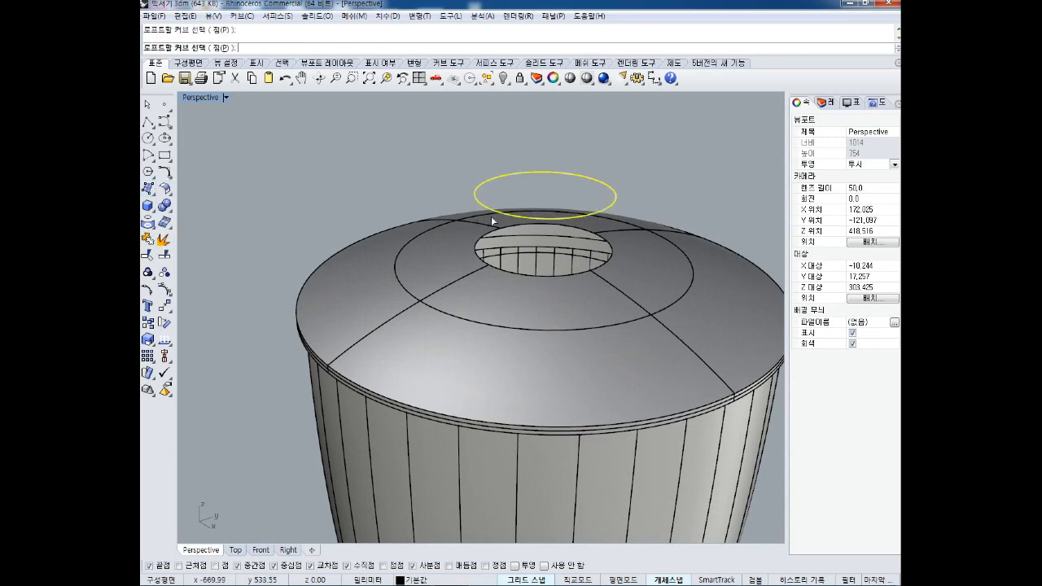
click(488, 263)
click(535, 295)
key(Return)
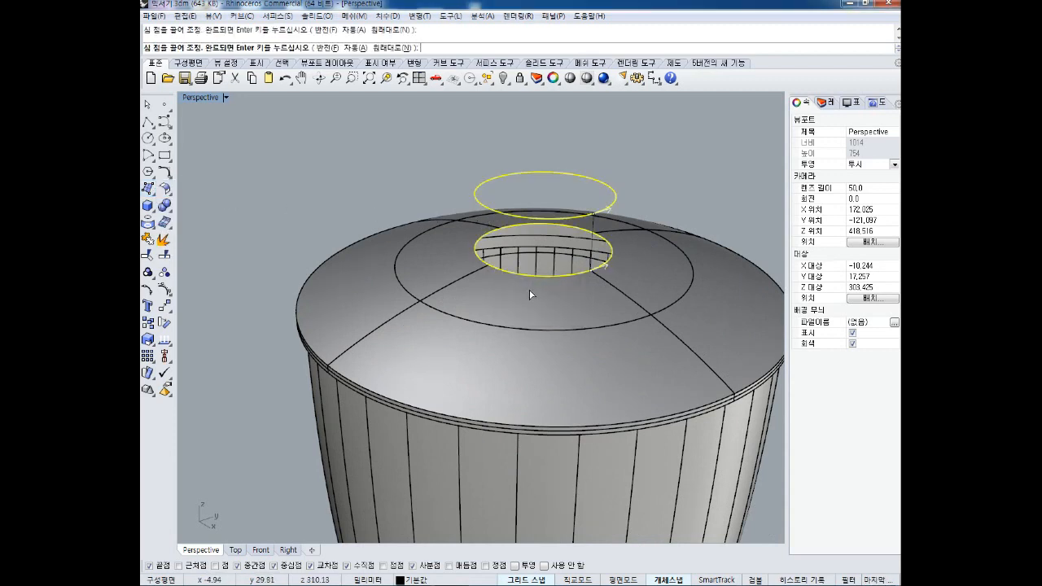
key(Return)
key(Return)
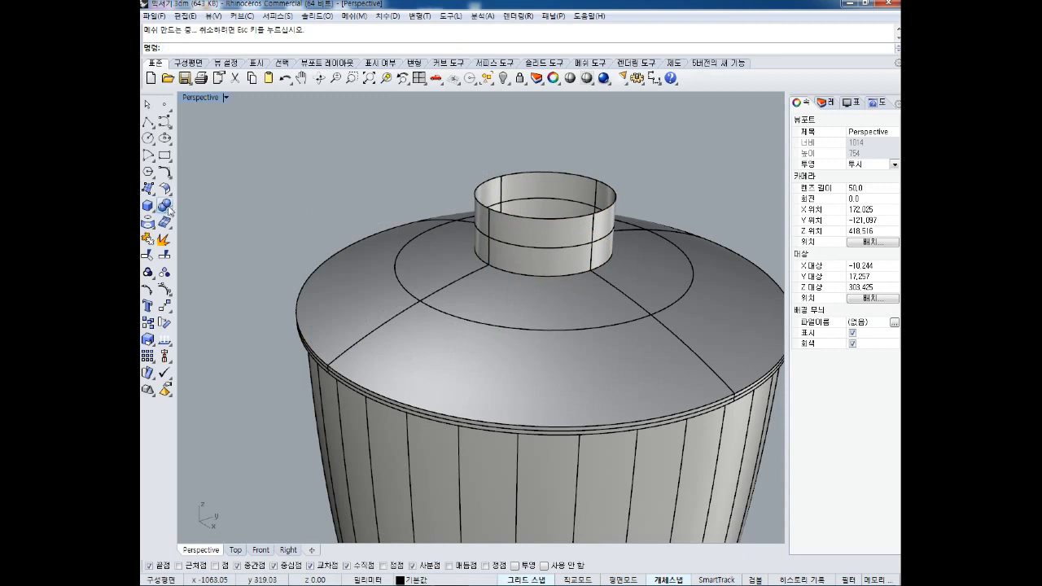
Cap the top of the neck with a planar surface built from its upper edge.
click(168, 209)
click(184, 196)
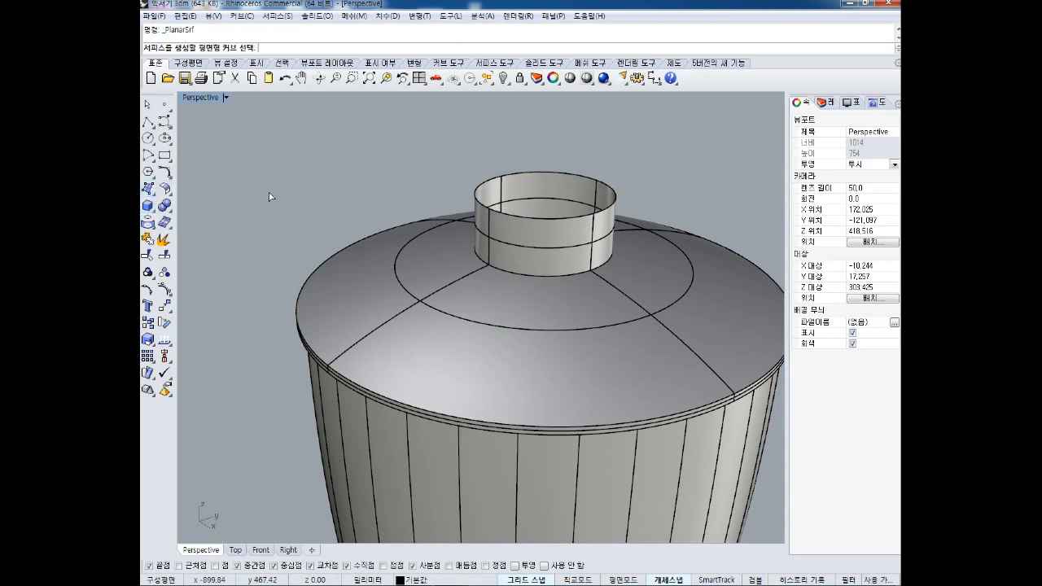
click(557, 227)
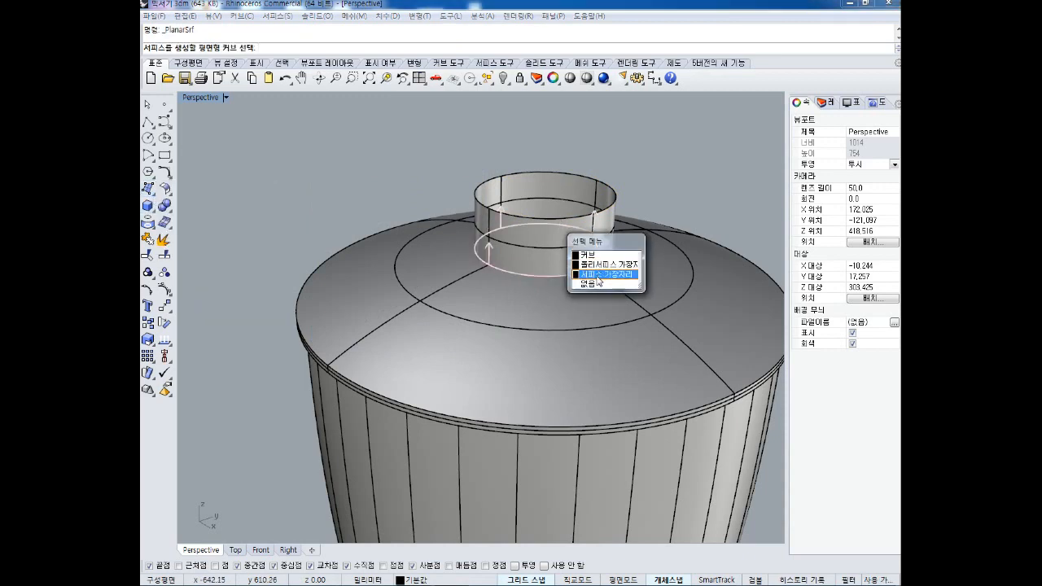
click(598, 285)
click(591, 215)
click(611, 243)
key(Return)
right_drag(608, 224, 574, 309)
scroll(582, 226, down, 8)
scroll(557, 248, up, 4)
mouse_move(518, 328)
shift+right_down()
mouse_move(465, 295)
mouse_move(478, 273)
mouse_move(479, 308)
mouse_move(526, 326)
shift+right_up()
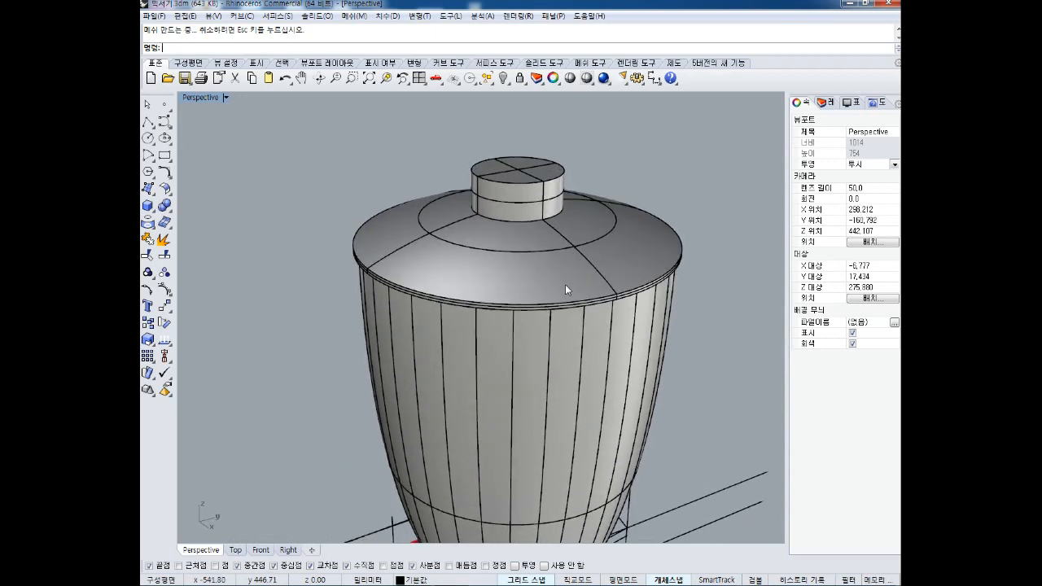
Delete the lofted neck wall and lower the top cap together with its circle slightly in the Right view.
double_click(198, 98)
scroll(571, 367, up, 5)
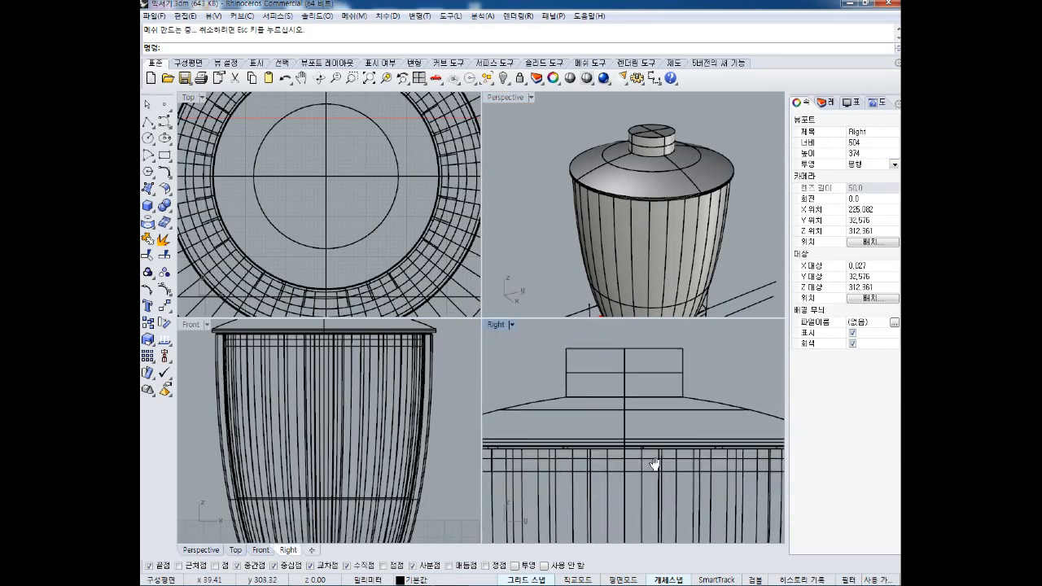
click(567, 372)
key(Delete)
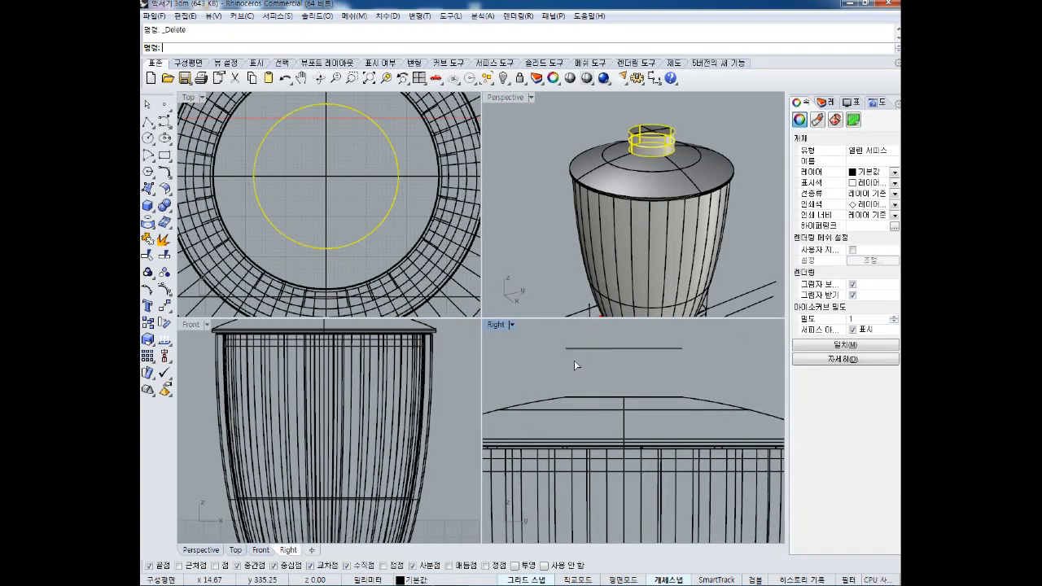
click(622, 350)
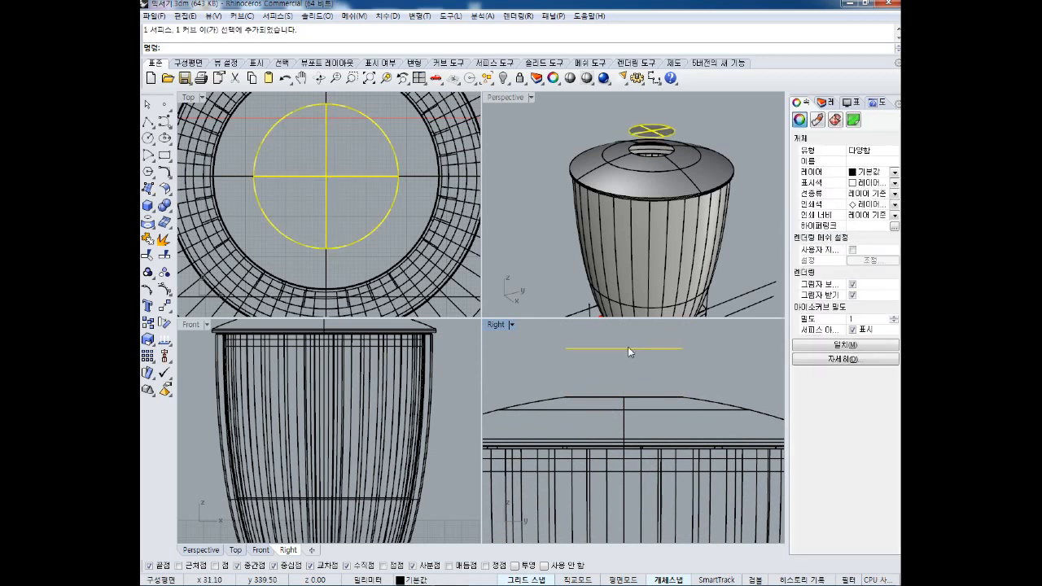
drag(625, 347, 623, 357)
click(553, 167)
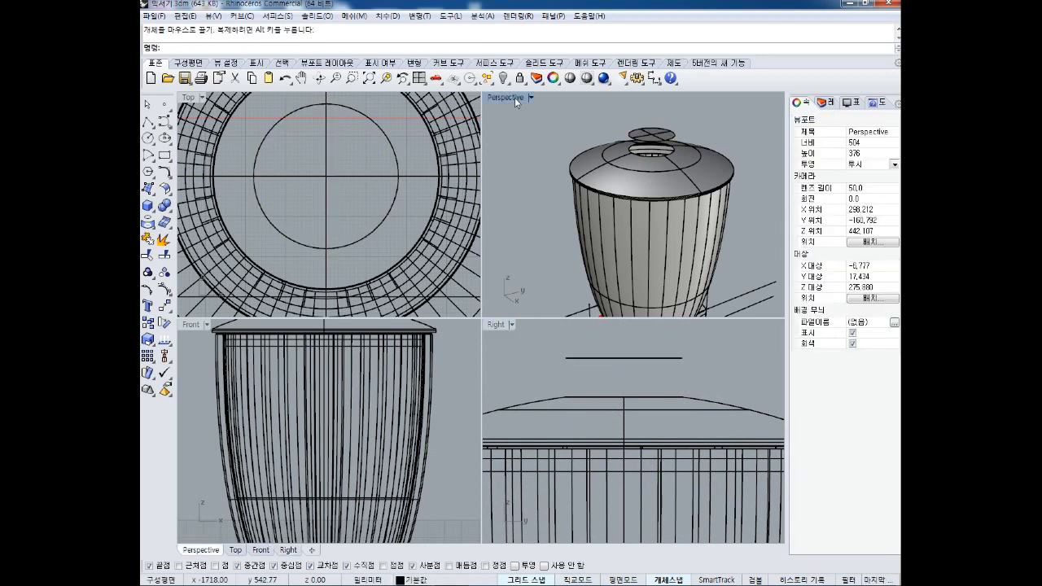
Loft a shorter neck wall between the lowered cap's circle curve and the circle curve at the lid opening.
double_click(514, 99)
right_drag(503, 292, 516, 260)
scroll(496, 196, up, 6)
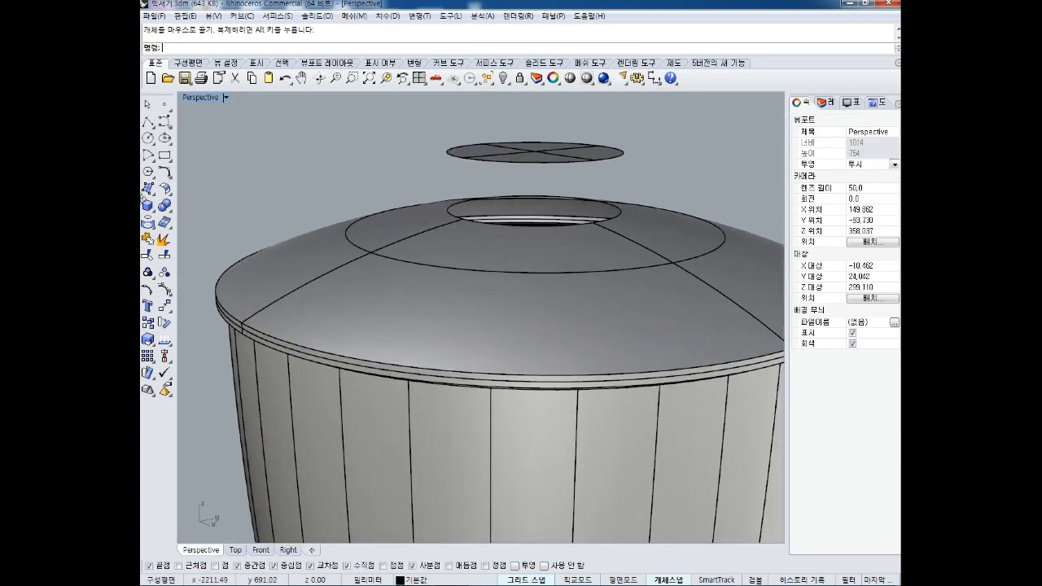
click(147, 188)
click(208, 196)
click(503, 162)
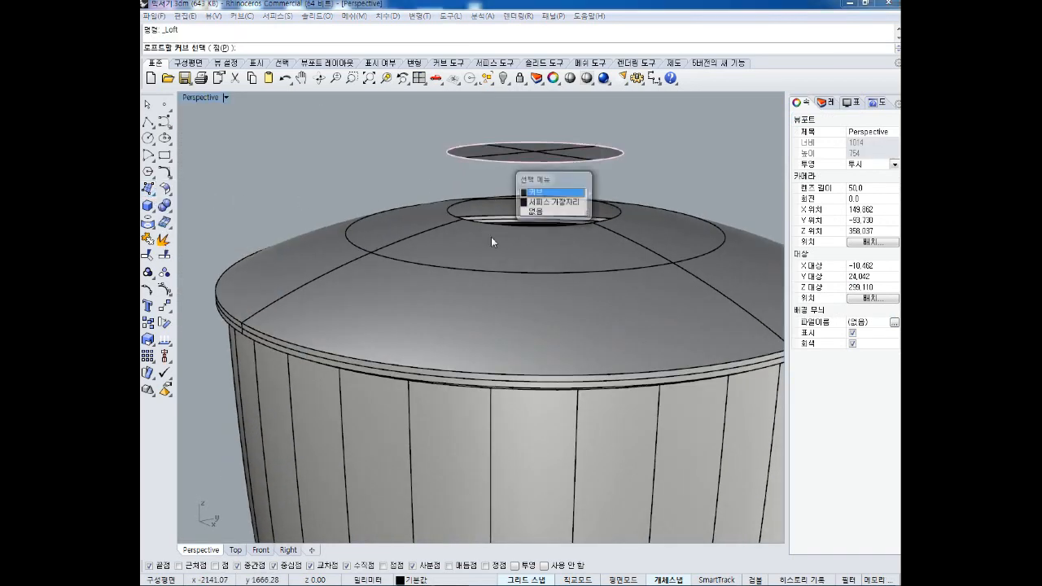
click(552, 191)
click(535, 226)
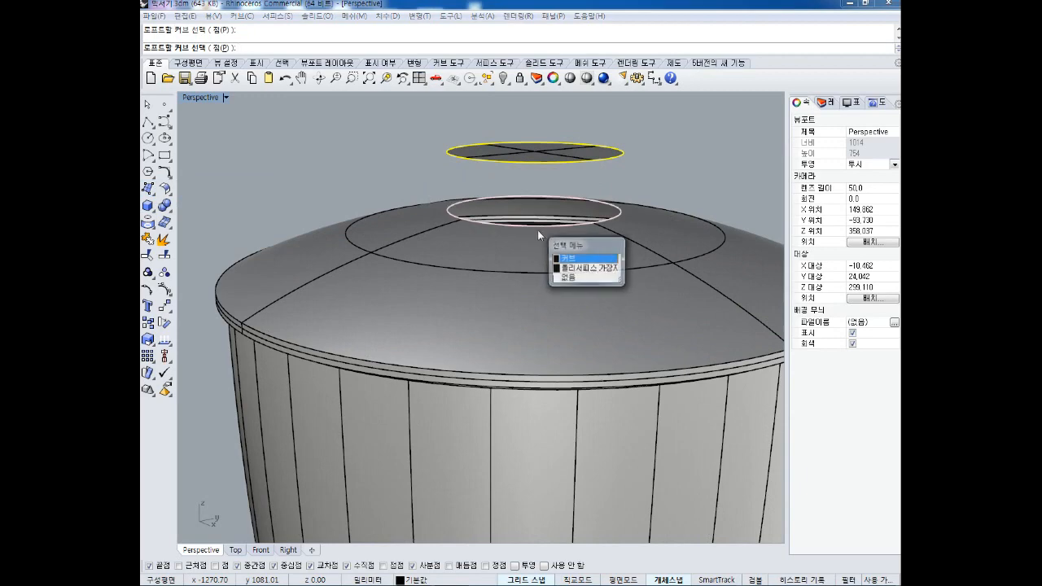
click(574, 258)
key(Return)
key(Return)
right_drag(575, 258, 602, 233)
scroll(564, 254, down, 8)
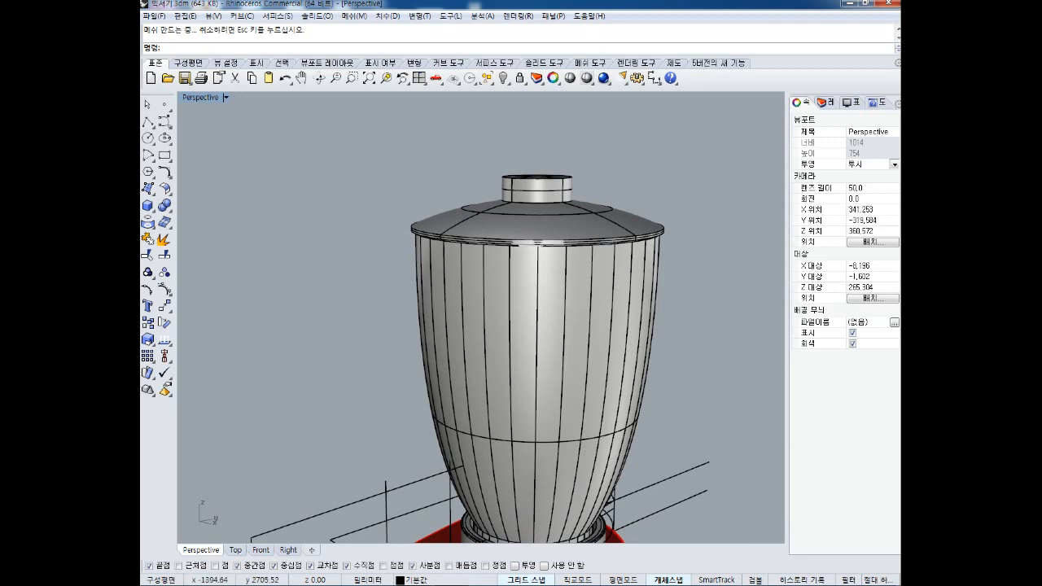
right_drag(577, 190, 561, 214)
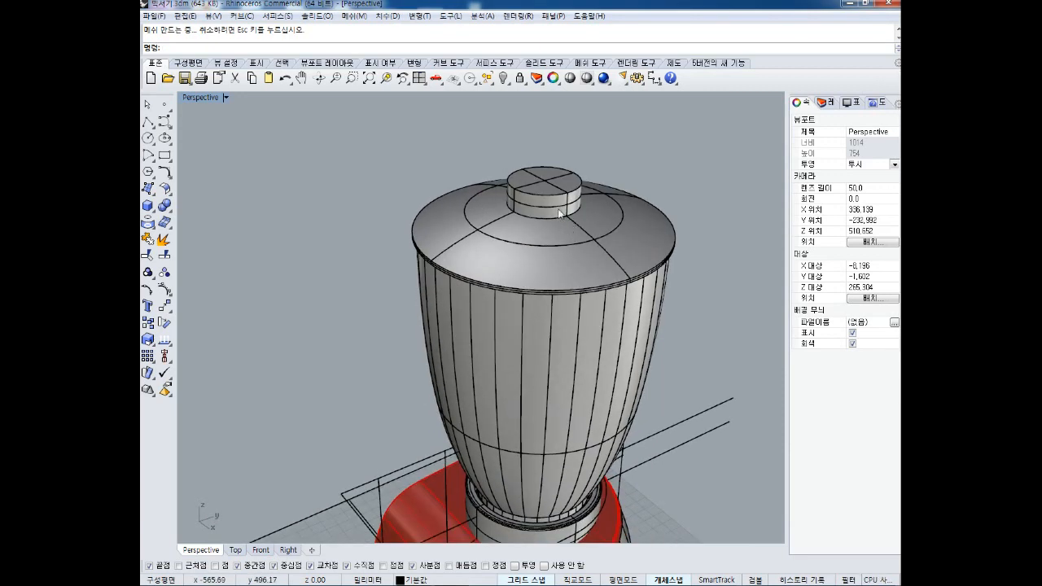
scroll(550, 192, up, 4)
scroll(549, 191, up, 2)
text(FilletEdge)
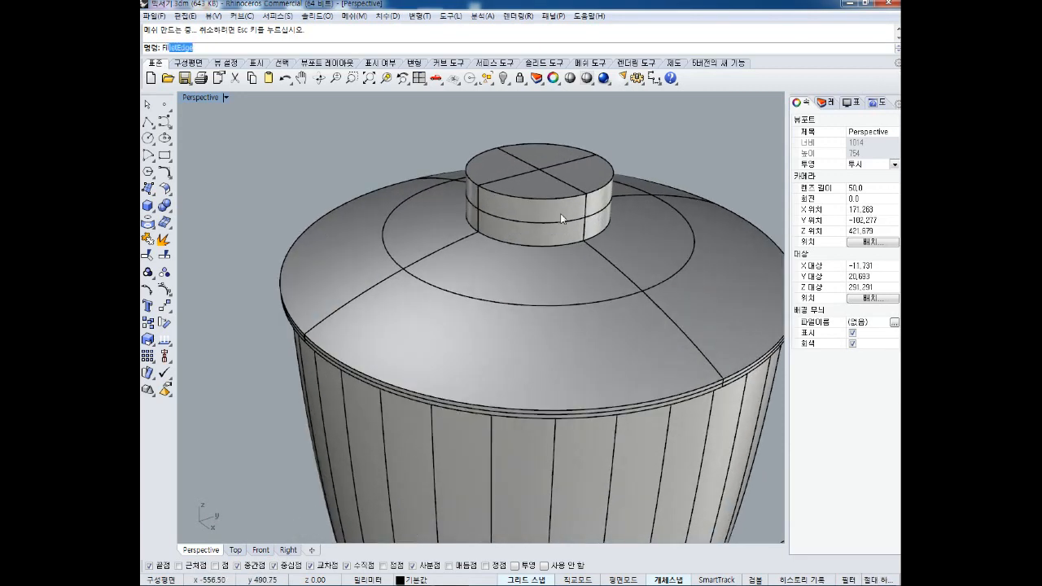
key(Return)
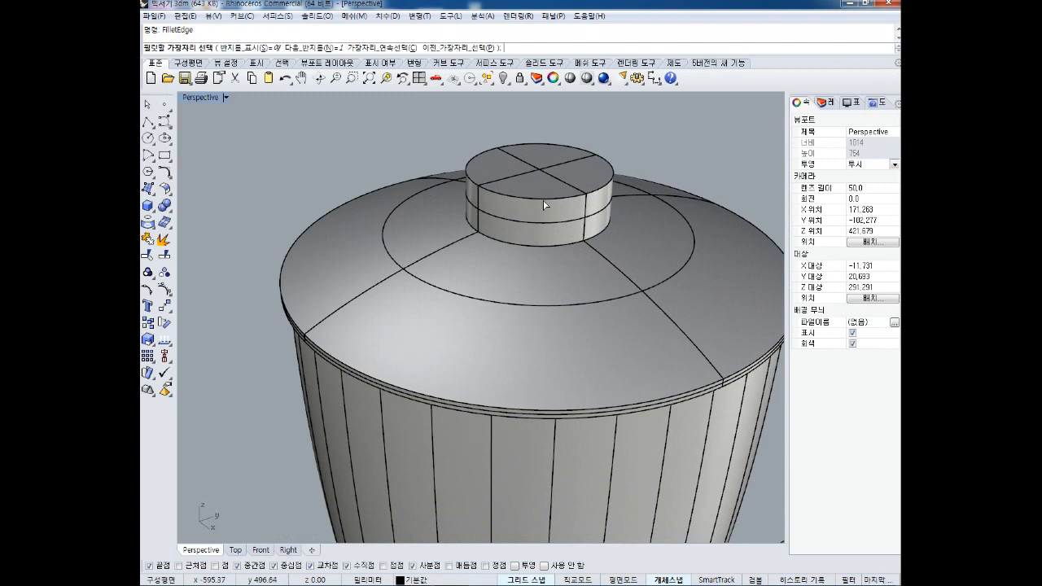
key(Escape)
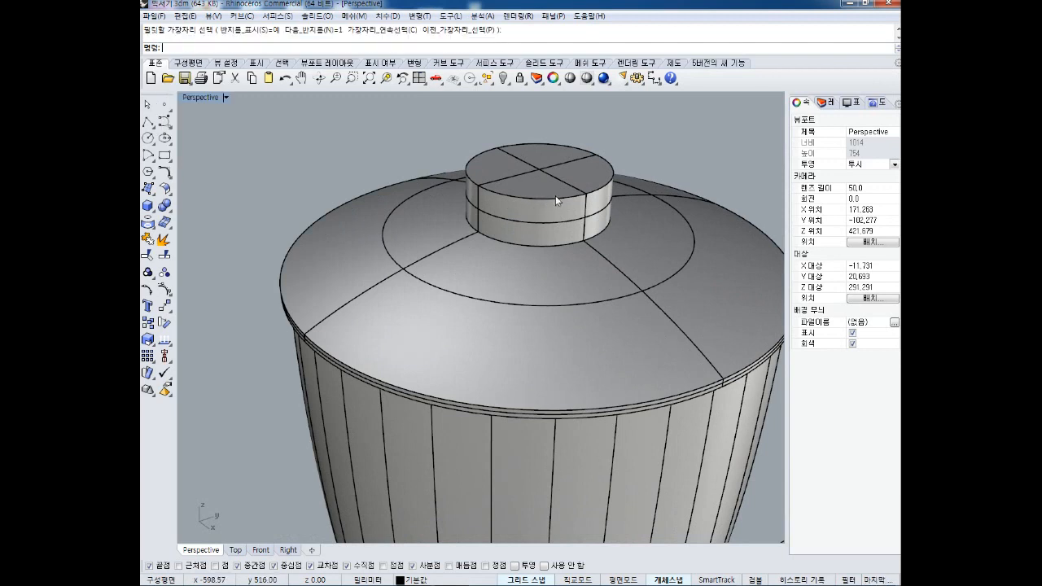
Join the top cap, neck wall and lid into one polysurface and select it to check the result.
text(Join)
key(Return)
click(530, 175)
click(542, 217)
click(517, 260)
key(Return)
click(523, 247)
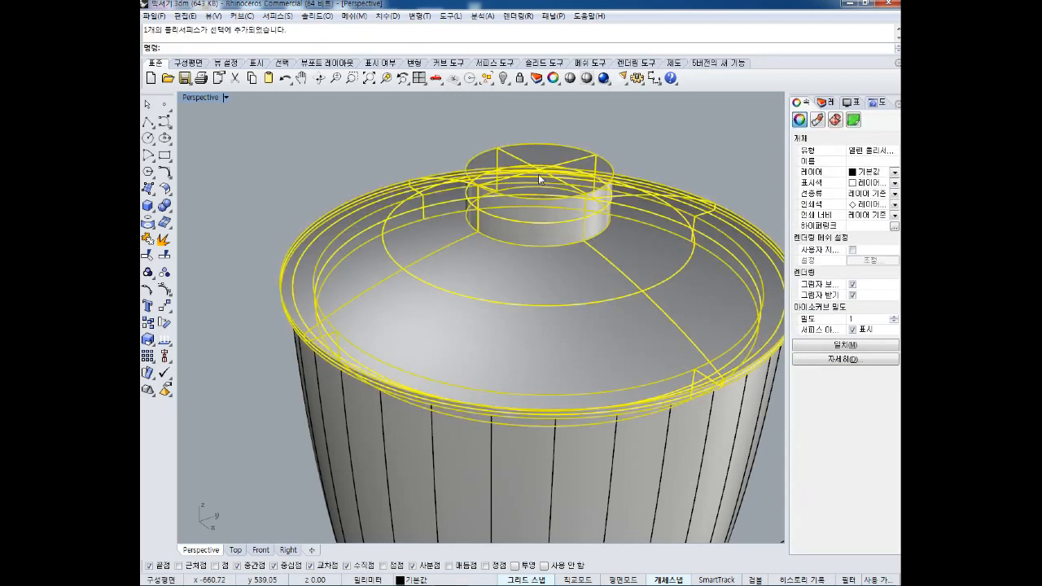
click(630, 148)
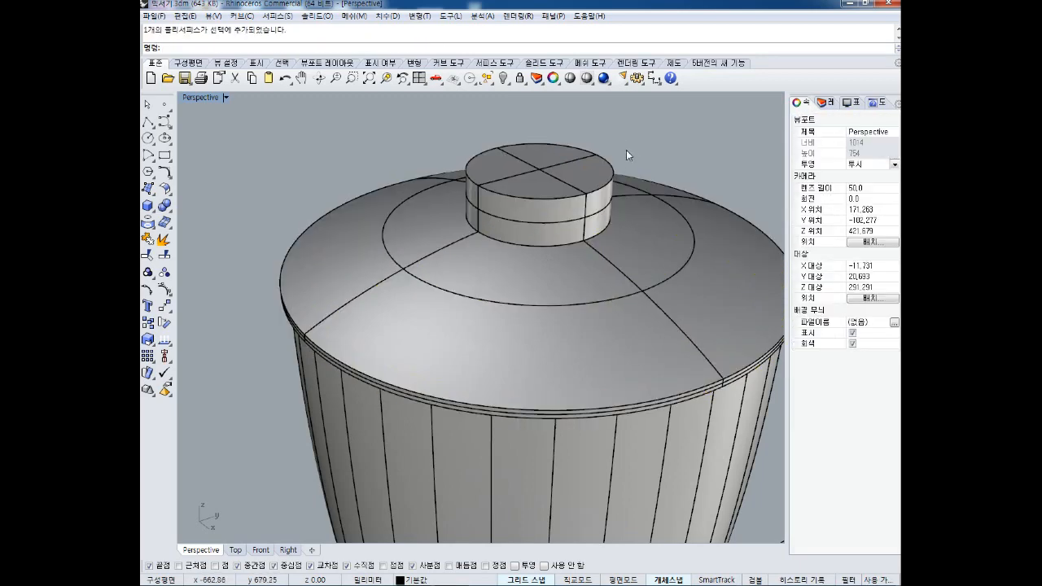
Fillet the top edge of the lid's neck with FilletEdge at radius 1.
text(FilletEdge)
key(Return)
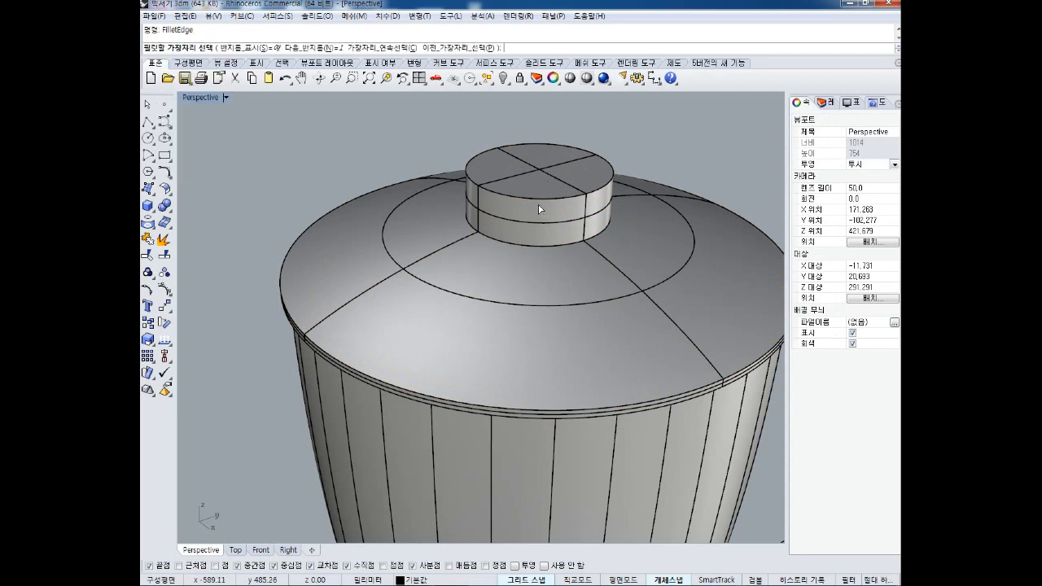
click(548, 198)
key(Return)
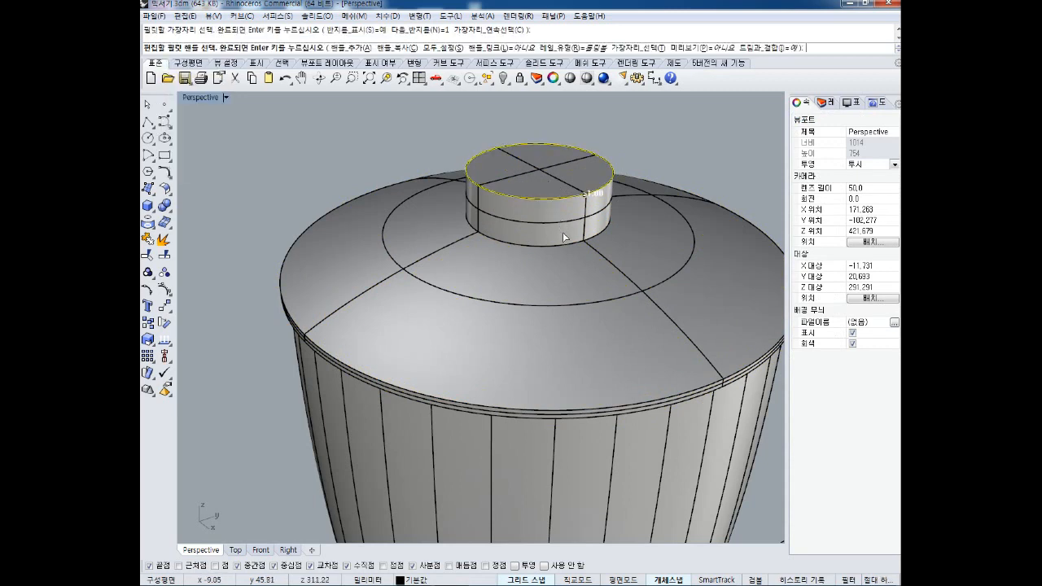
key(Return)
right_drag(552, 277, 563, 264)
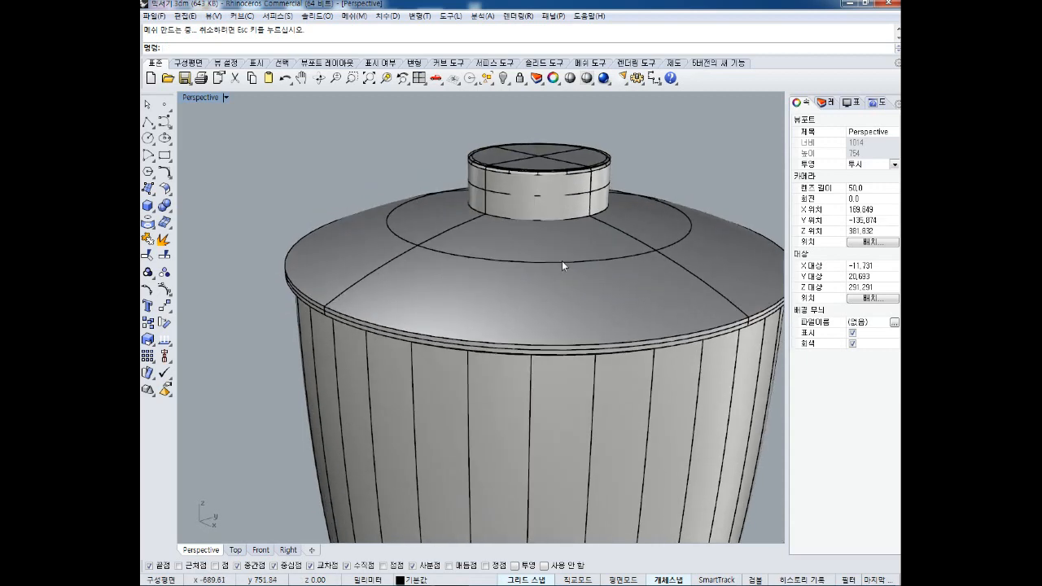
Fillet the edges of the lid's outer rim with FilletEdge at radius 1.
key(Return)
click(427, 339)
key(Return)
key(Return)
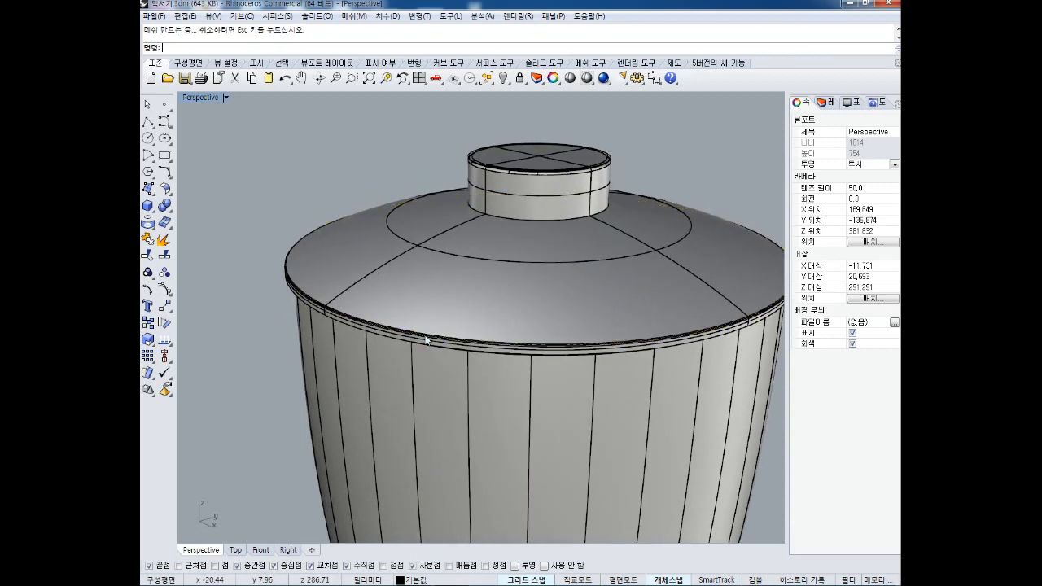
right_drag(446, 359, 451, 336)
scroll(464, 310, up, 4)
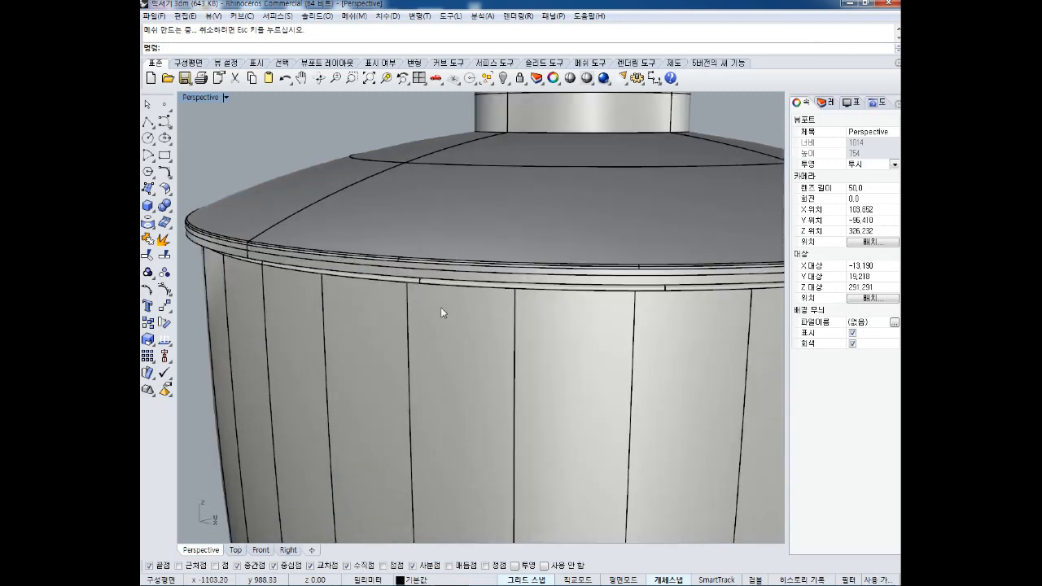
key(Return)
click(230, 206)
key(Return)
key(Return)
right_drag(447, 279, 431, 293)
scroll(570, 205, down, 2)
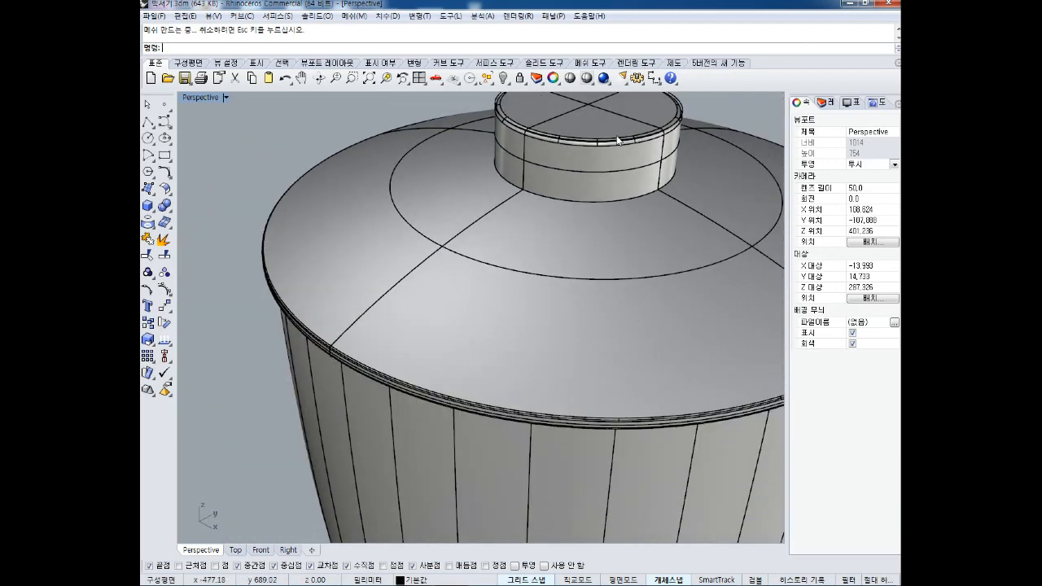
right_drag(616, 137, 597, 161)
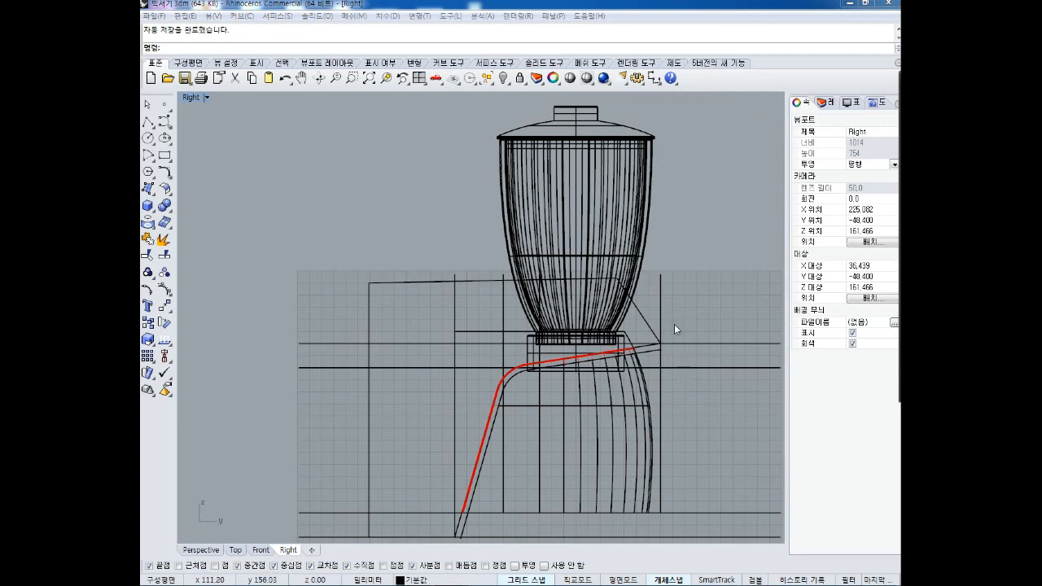
Hide the container, lid, collar, leftover circles and guide curves, and the base's curved outer profile in the Right view.
drag(673, 328, 477, 124)
shift+click(530, 356)
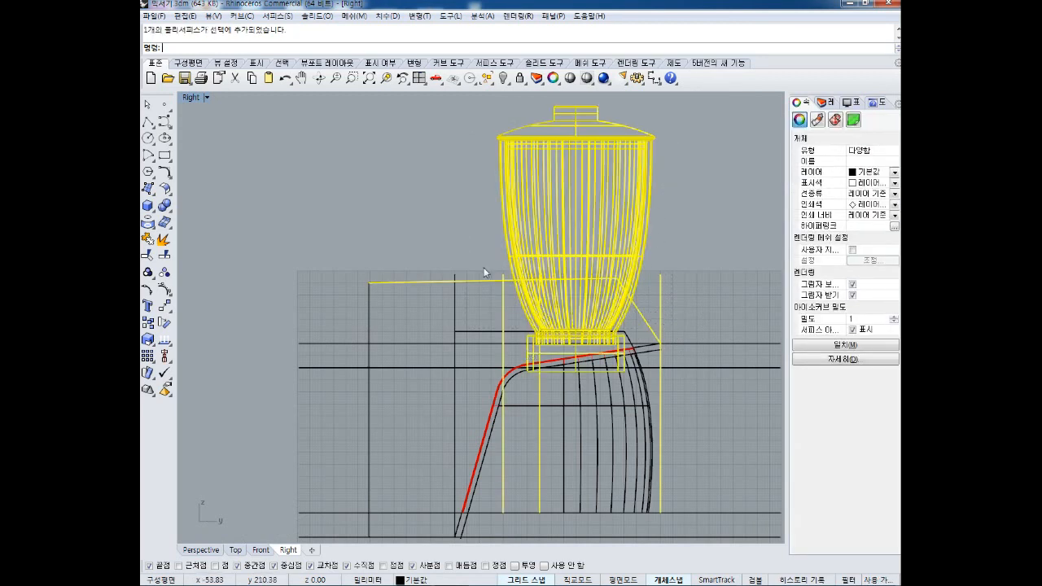
click(503, 78)
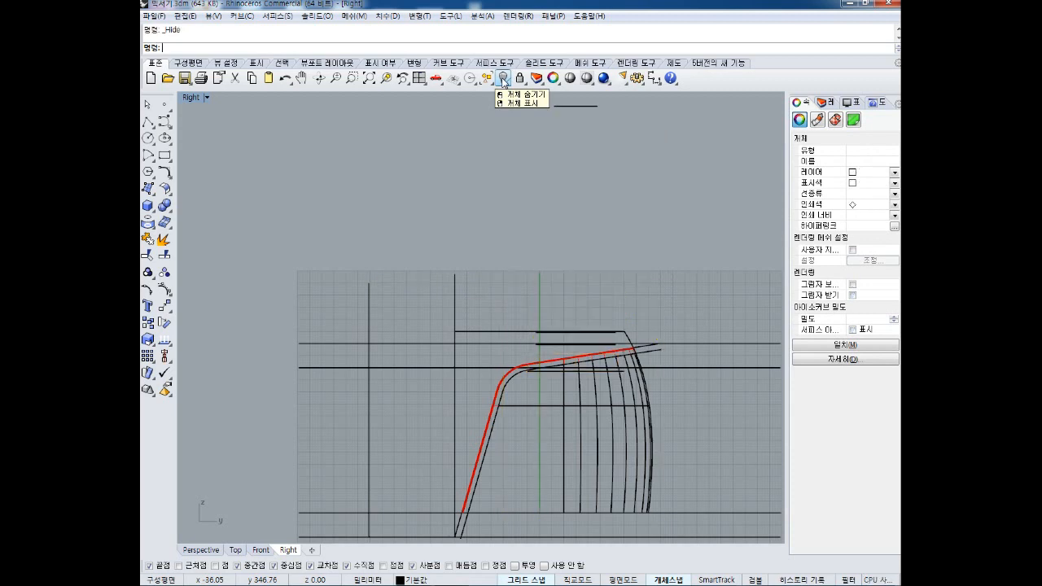
drag(559, 353, 547, 99)
click(503, 78)
right_drag(571, 424, 592, 350)
click(649, 265)
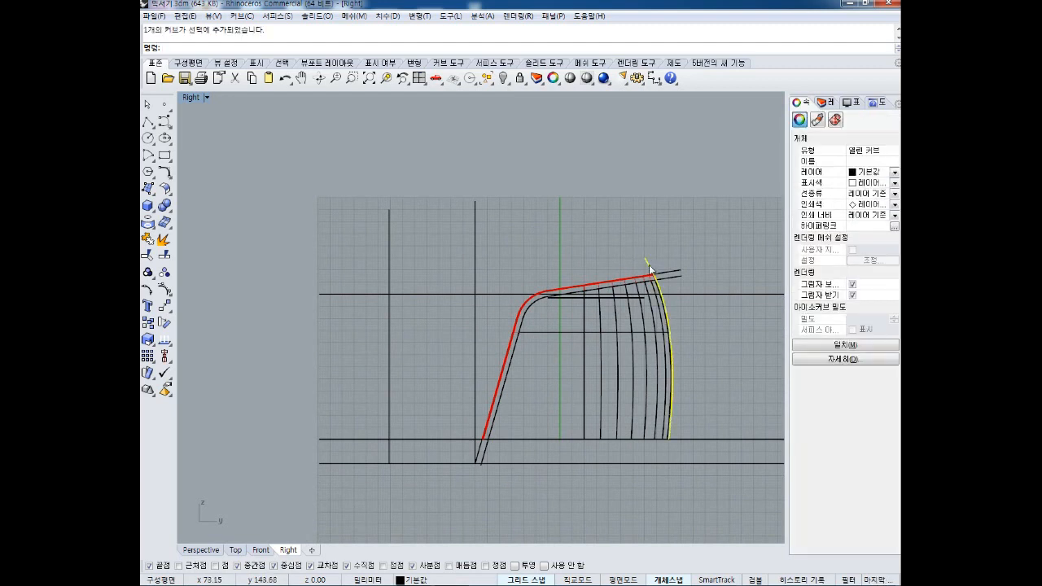
click(503, 78)
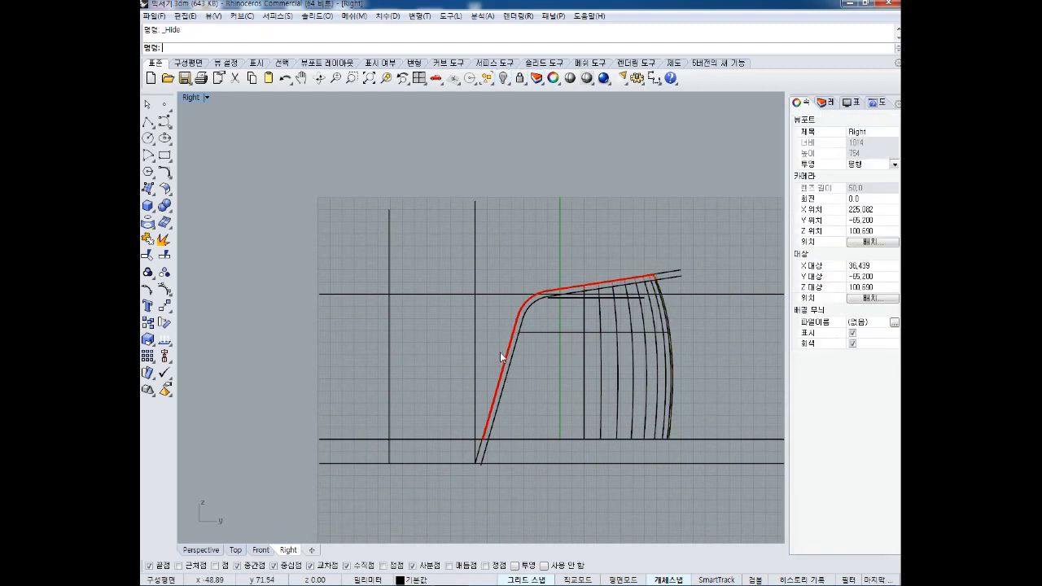
Maximize the Perspective view and examine the red cover and the base body from the side.
right_drag(427, 271, 452, 287)
double_click(193, 97)
shift+right_drag(610, 265, 647, 140)
mouse_move(640, 220)
right_down()
mouse_move(643, 203)
mouse_move(625, 210)
right_up()
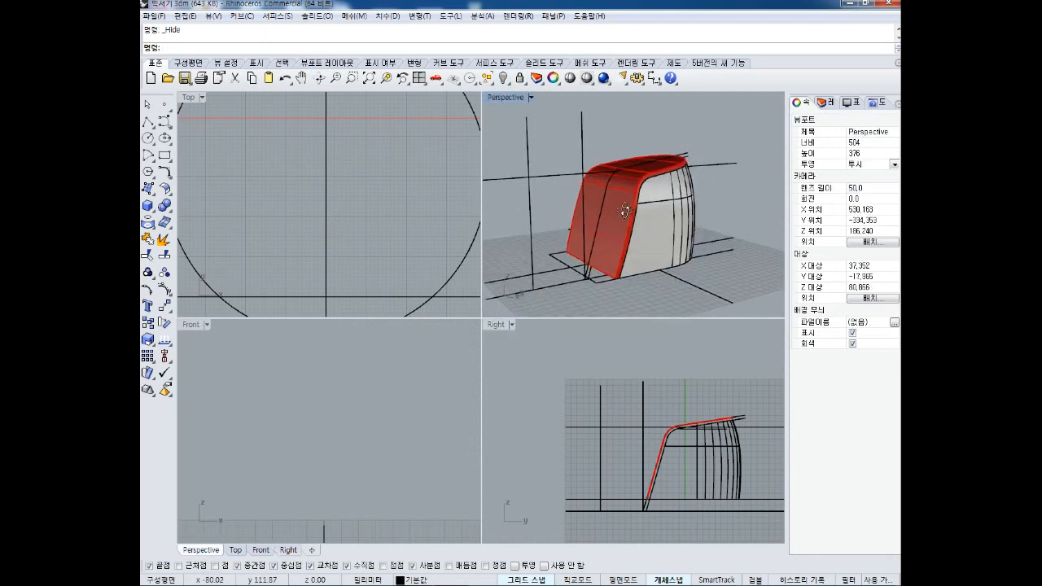
double_click(506, 97)
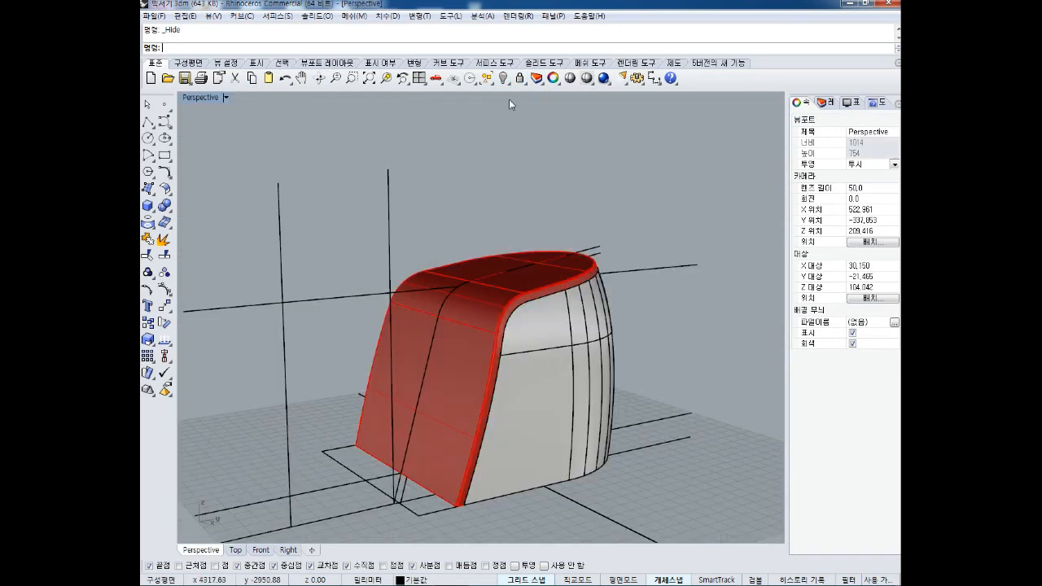
right_drag(523, 289, 584, 298)
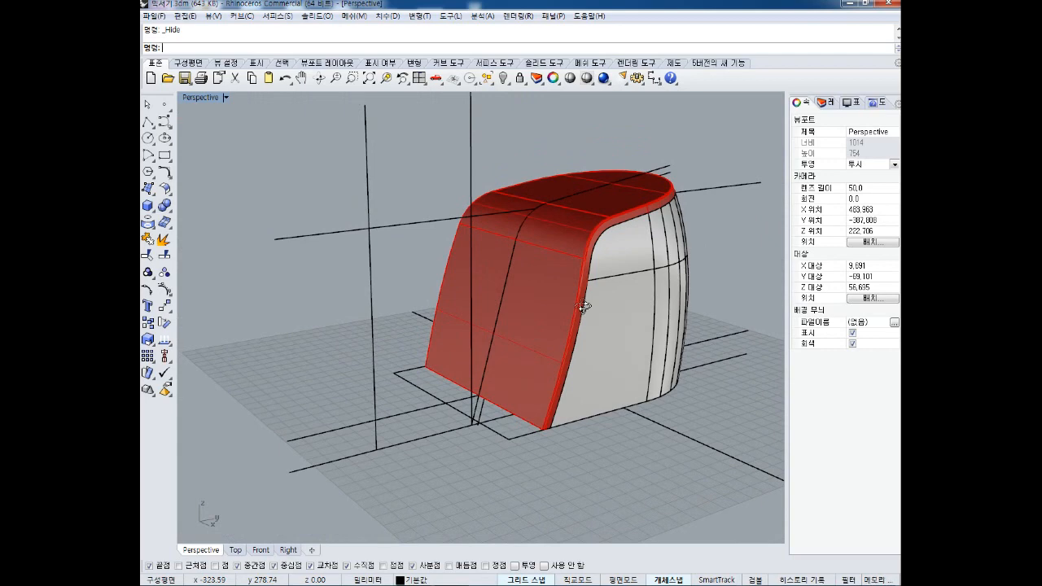
right_drag(583, 306, 562, 299)
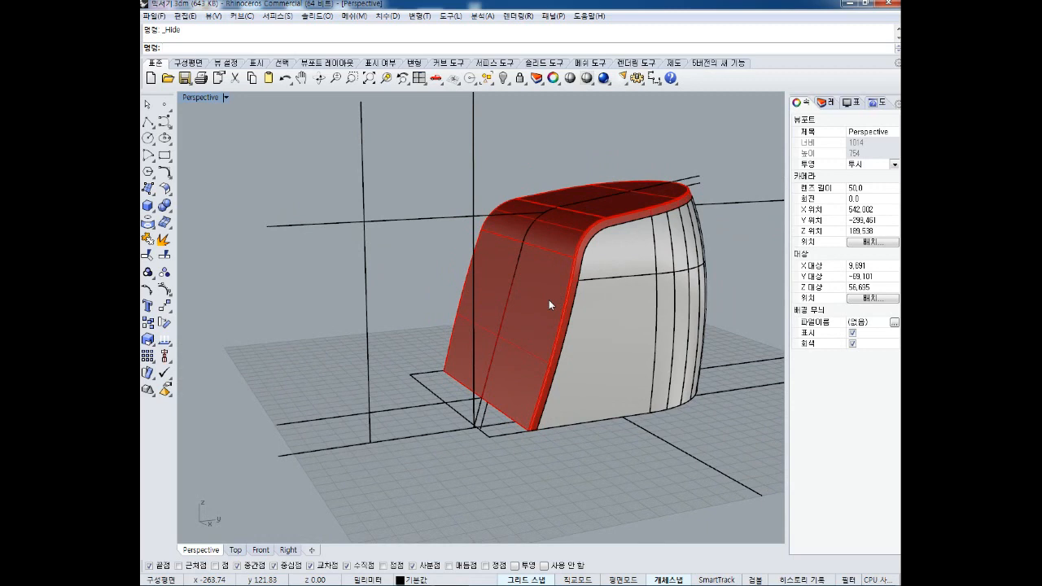
text(y)
drag(533, 281, 489, 280)
mouse_move(476, 326)
mouse_down()
mouse_move(513, 355)
mouse_move(546, 304)
mouse_up()
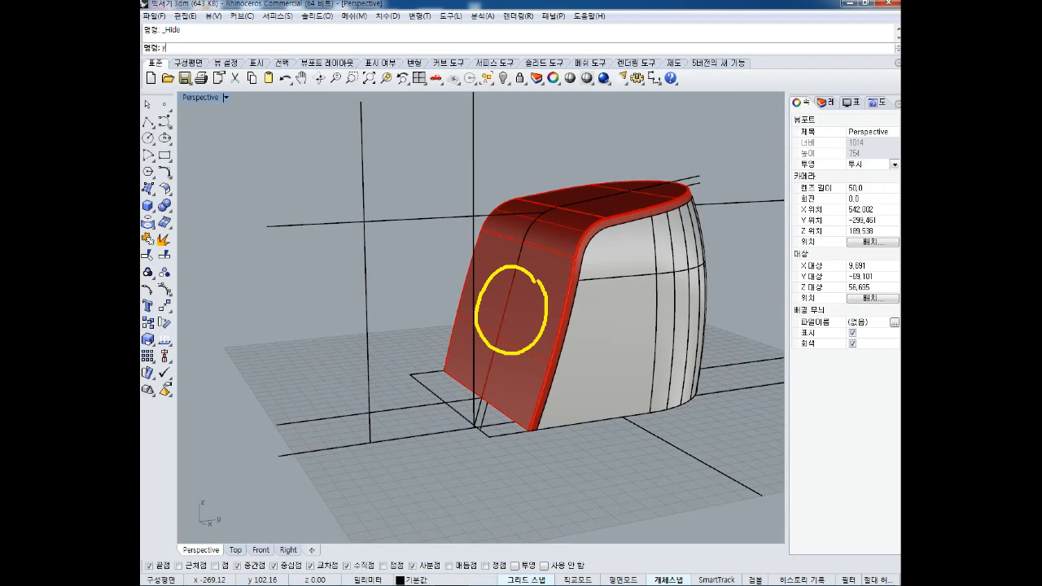
mouse_move(499, 290)
mouse_down()
mouse_move(492, 332)
mouse_move(510, 293)
mouse_move(516, 325)
mouse_up()
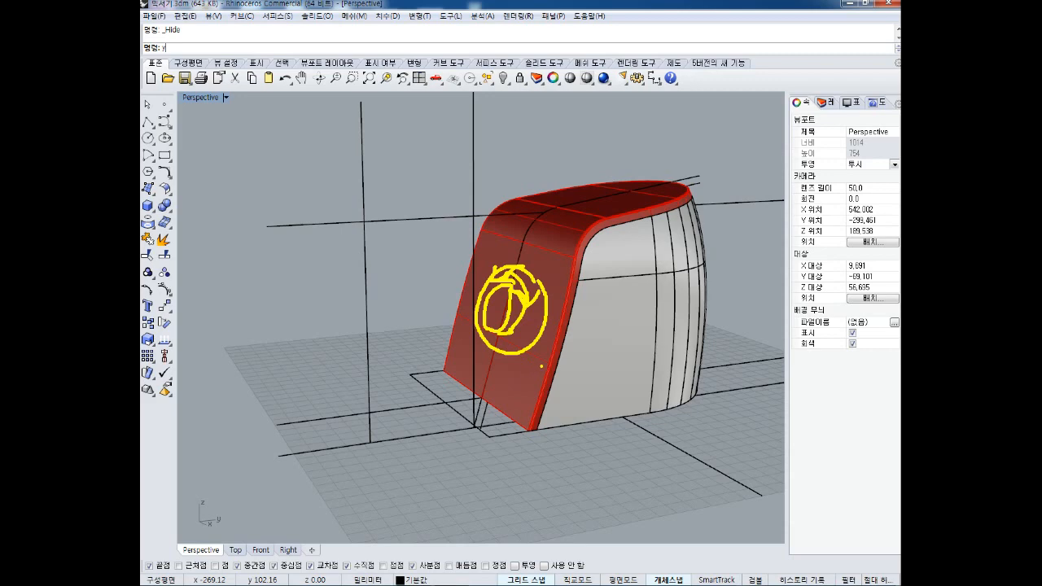
right_drag(588, 305, 532, 344)
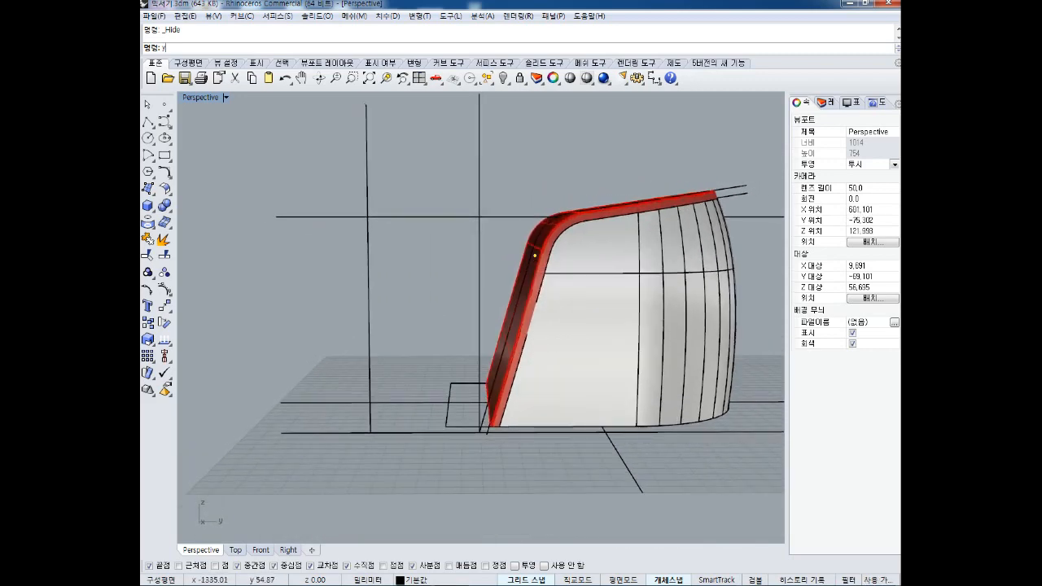
drag(559, 202, 474, 438)
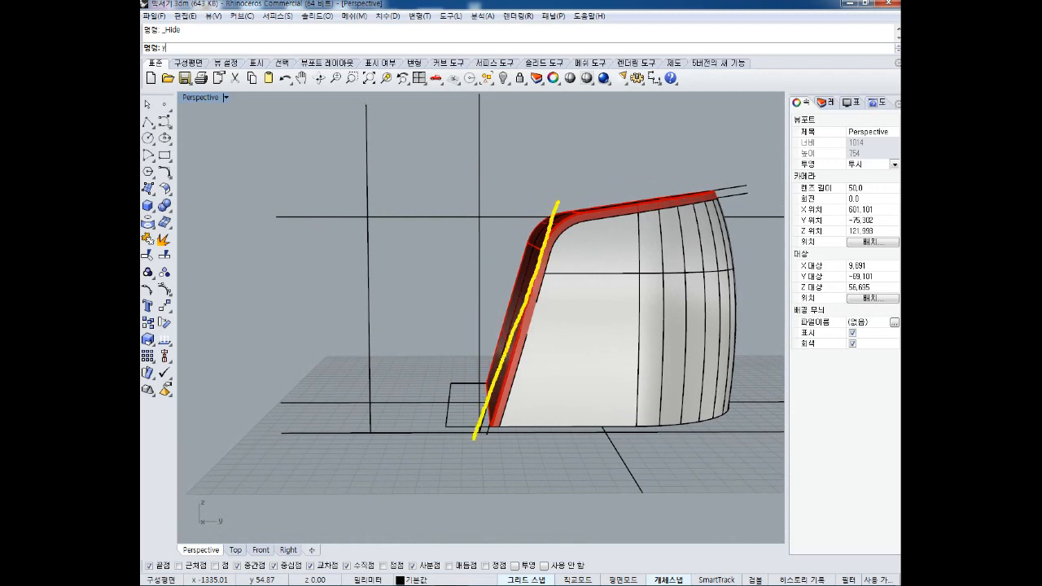
drag(543, 246, 492, 231)
drag(480, 153, 480, 440)
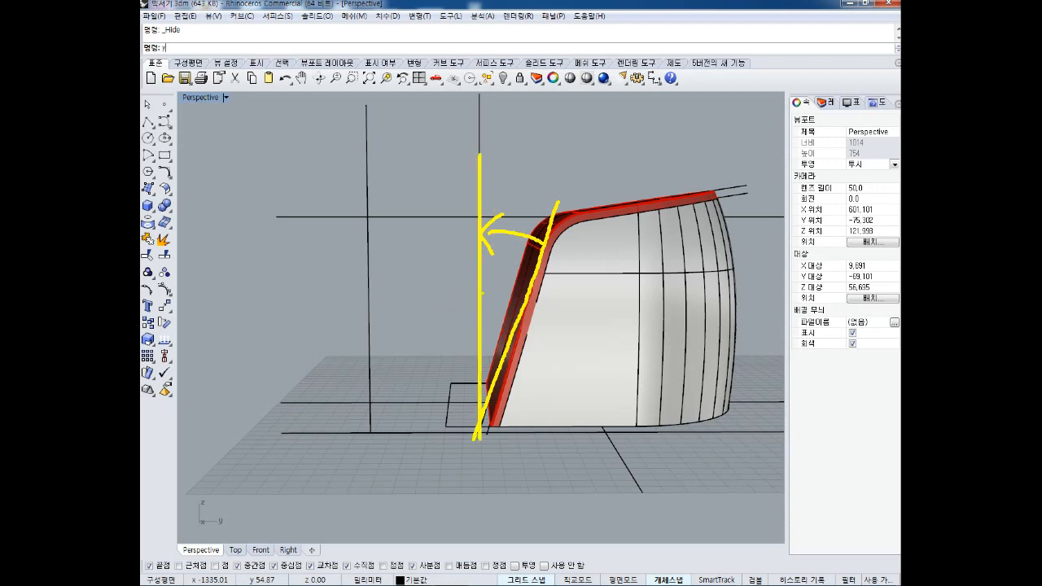
mouse_move(479, 238)
mouse_down()
mouse_move(542, 250)
mouse_move(521, 263)
mouse_up()
key(Escape)
Start Rotate on the red cover, the base body and the guide curves running through them.
text(ro)
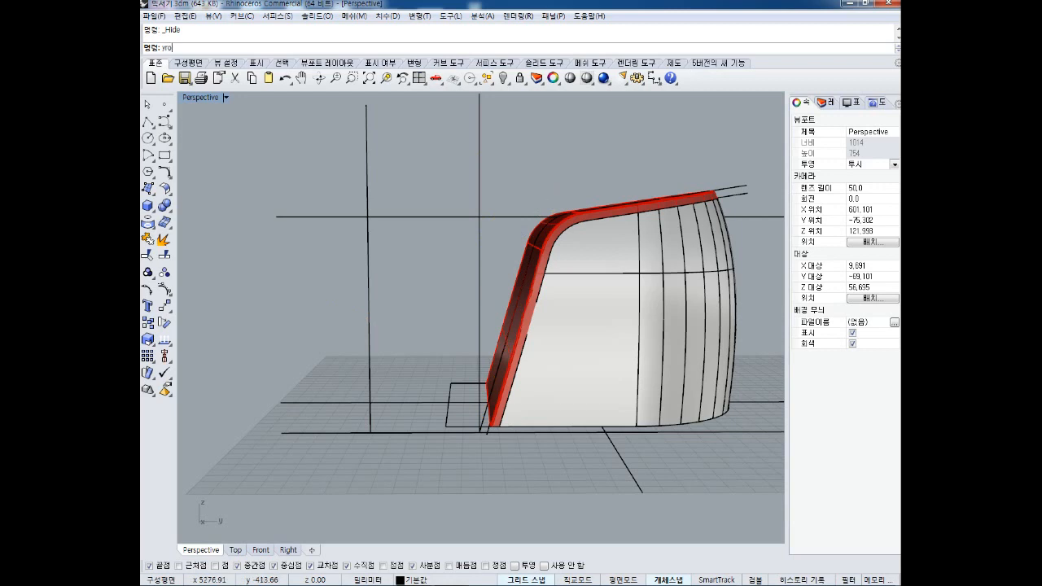
key(Escape)
text(rotate)
key(Return)
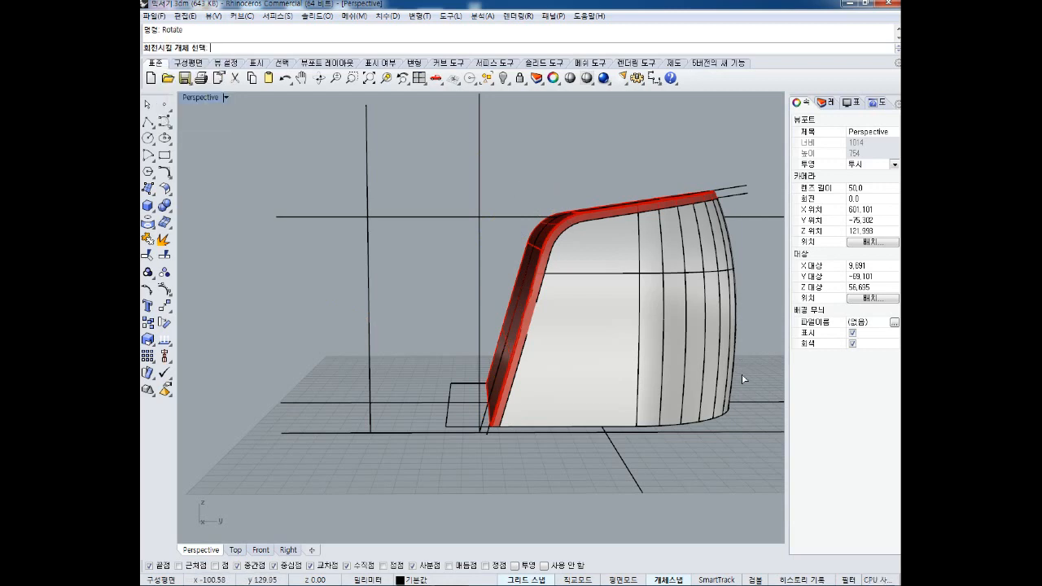
drag(746, 377, 520, 134)
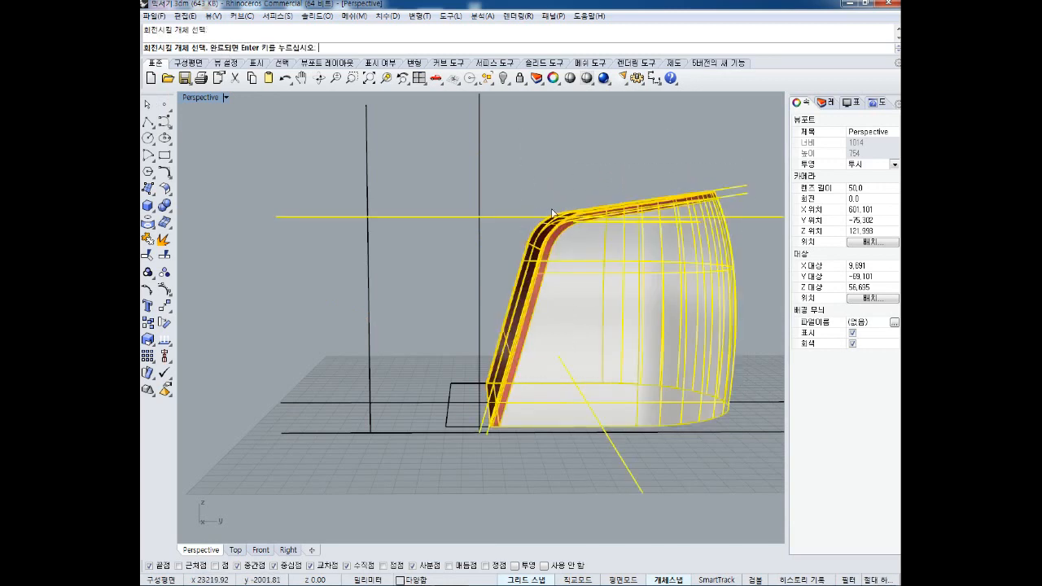
key(Return)
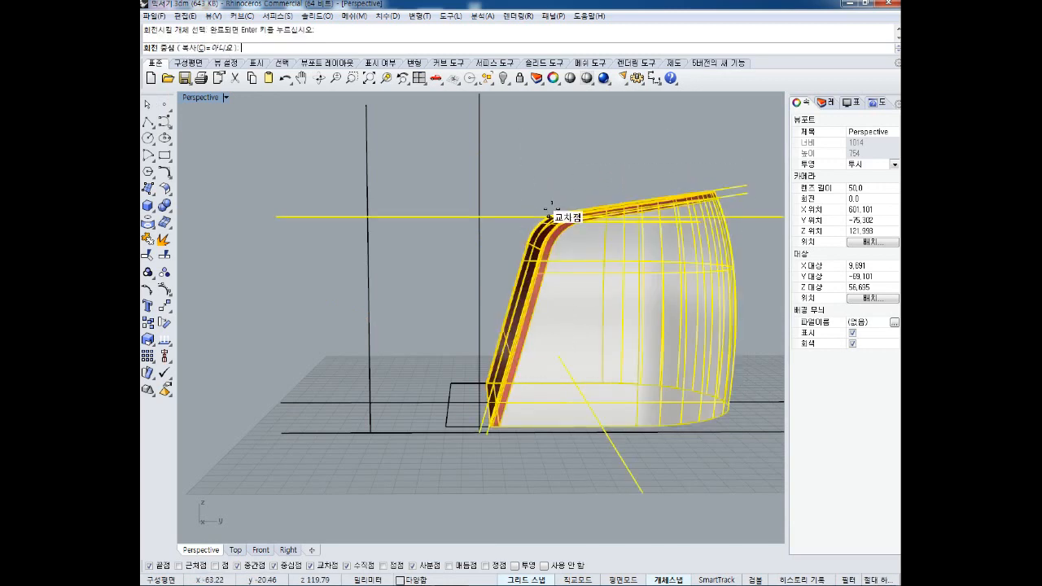
Maximize the Right view and set the rotation centre at the lower front endpoint of the red cover.
double_click(201, 99)
scroll(614, 433, up, 3)
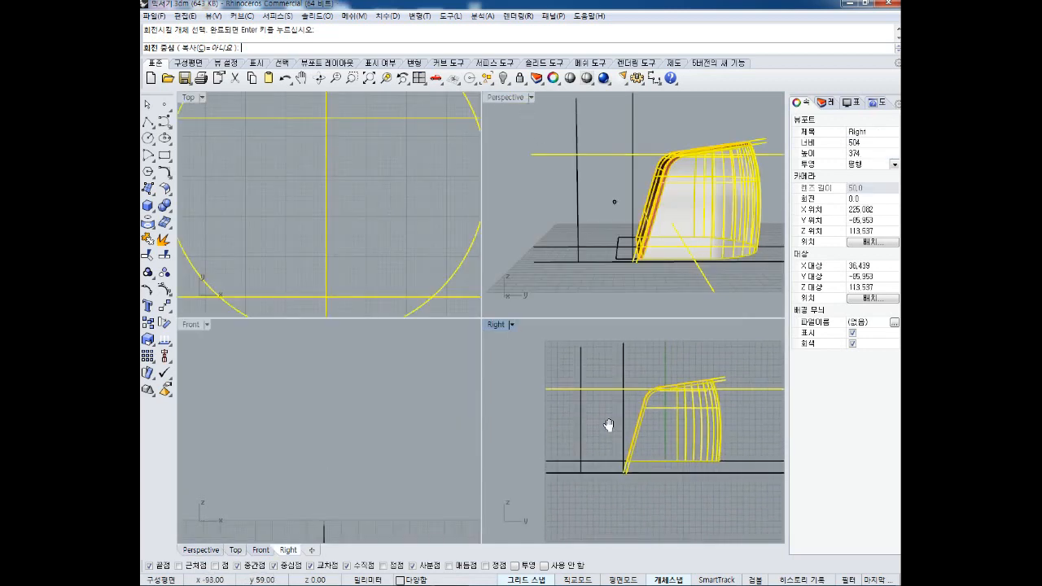
scroll(586, 463, up, 5)
scroll(568, 470, up, 6)
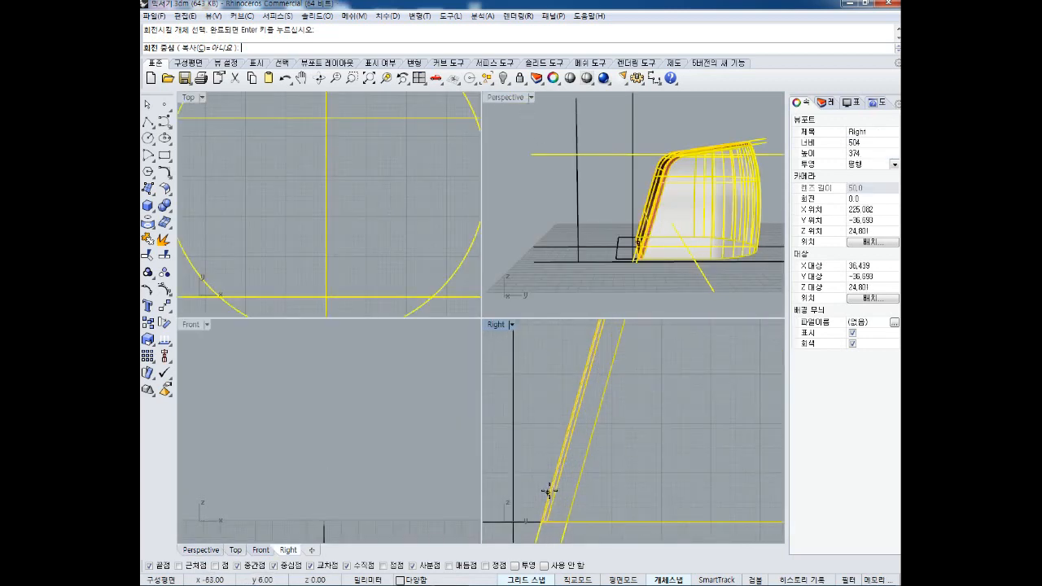
scroll(543, 417, up, 5)
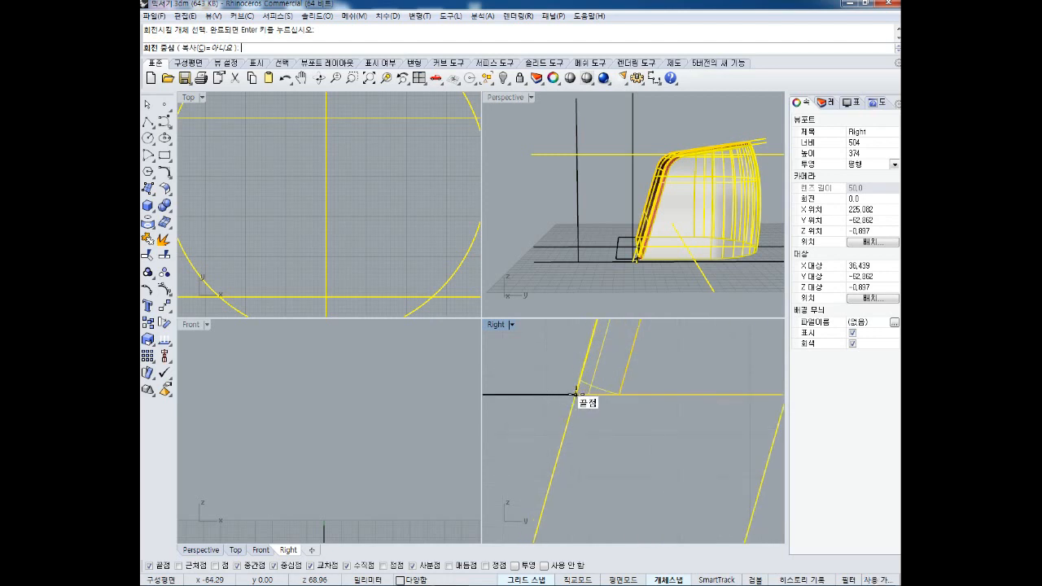
click(574, 395)
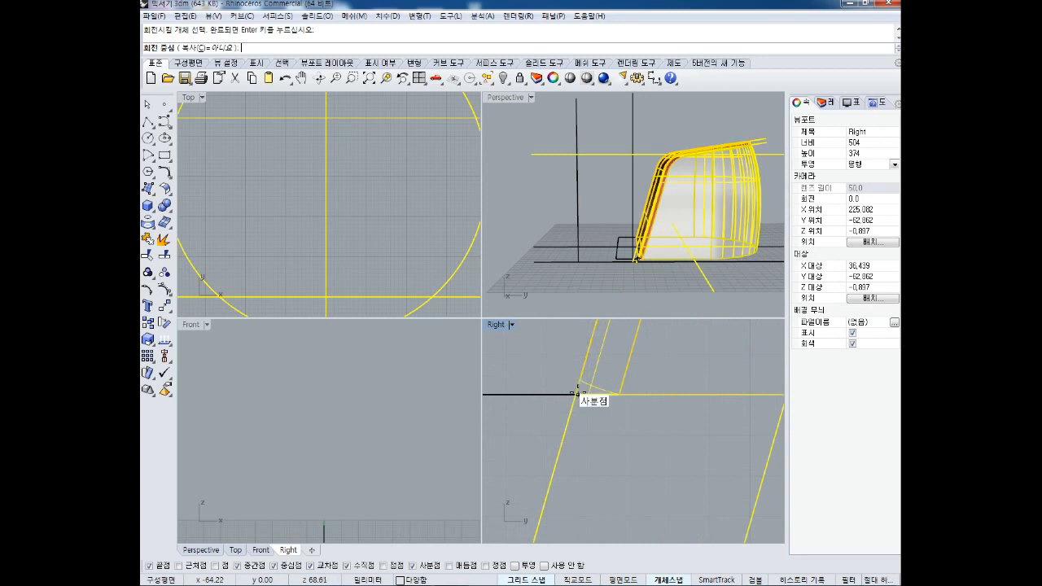
double_click(495, 324)
right_drag(460, 307, 520, 457)
scroll(458, 362, down, 10)
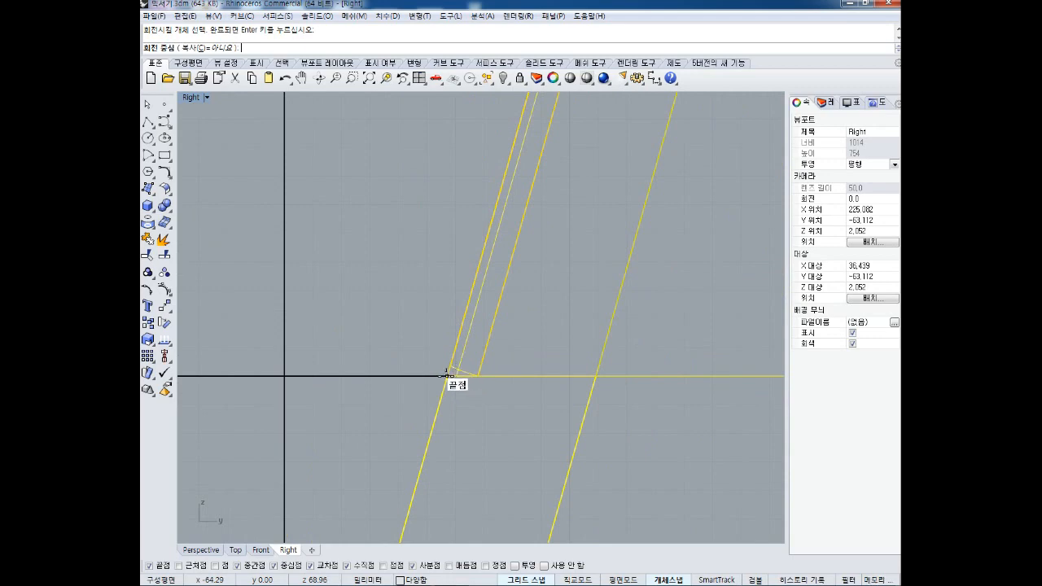
click(448, 375)
Try to rotate the selection about 15.9° so the cover's slanted front becomes vertical, referencing the upper end of its straight edge.
scroll(442, 237, down, 5)
right_drag(449, 203, 460, 321)
scroll(460, 314, up, 10)
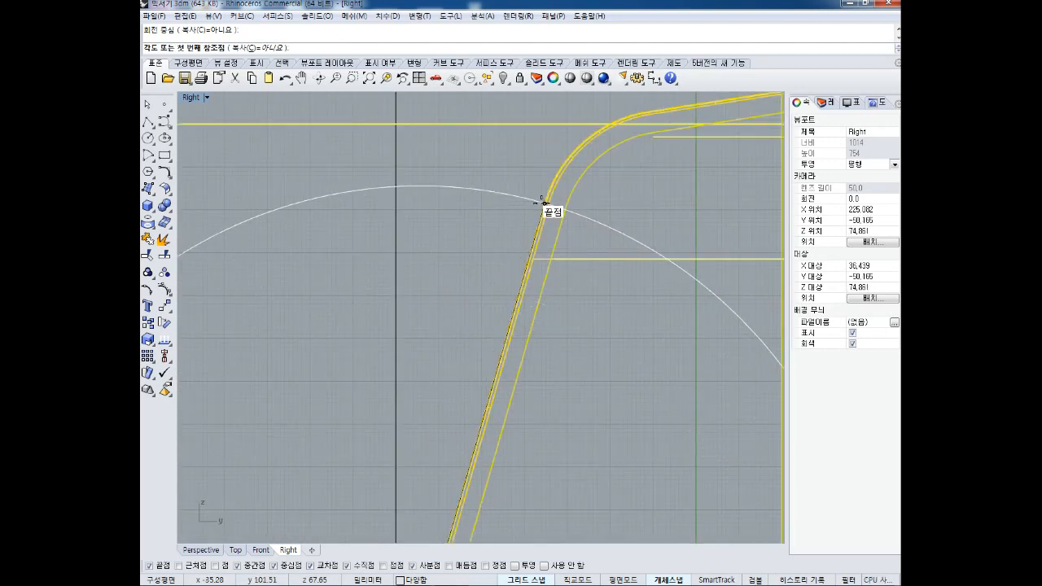
drag(526, 279, 551, 209)
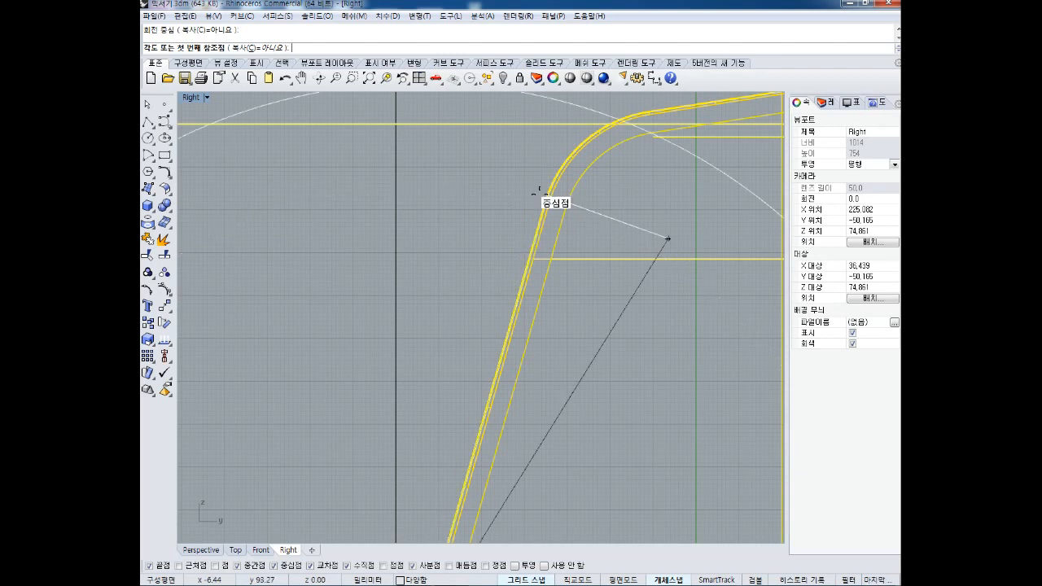
click(545, 203)
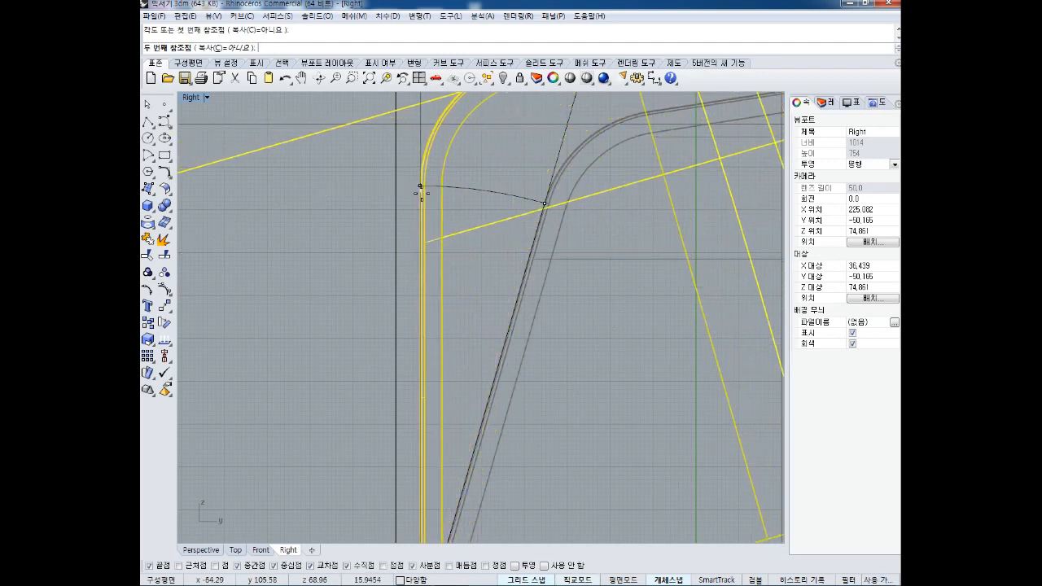
click(421, 190)
scroll(488, 261, down, 3)
key(ctrl+z)
Try the rotation again from the cover's lower front endpoint, swinging its straight front edge about 15.9° to vertical.
right_drag(570, 315, 493, 278)
text(Rotate)
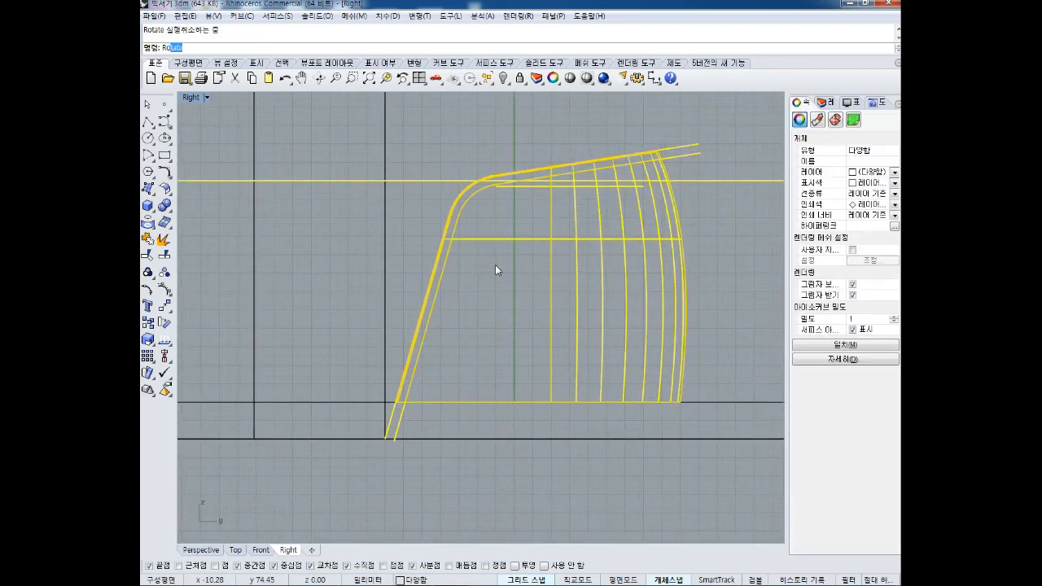
key(Return)
scroll(379, 402, up, 8)
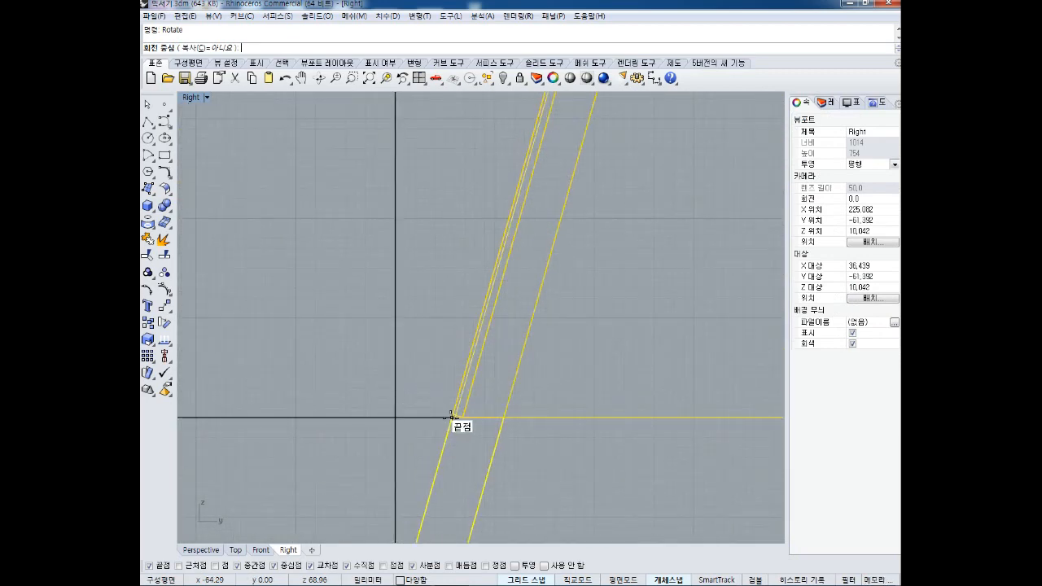
click(452, 417)
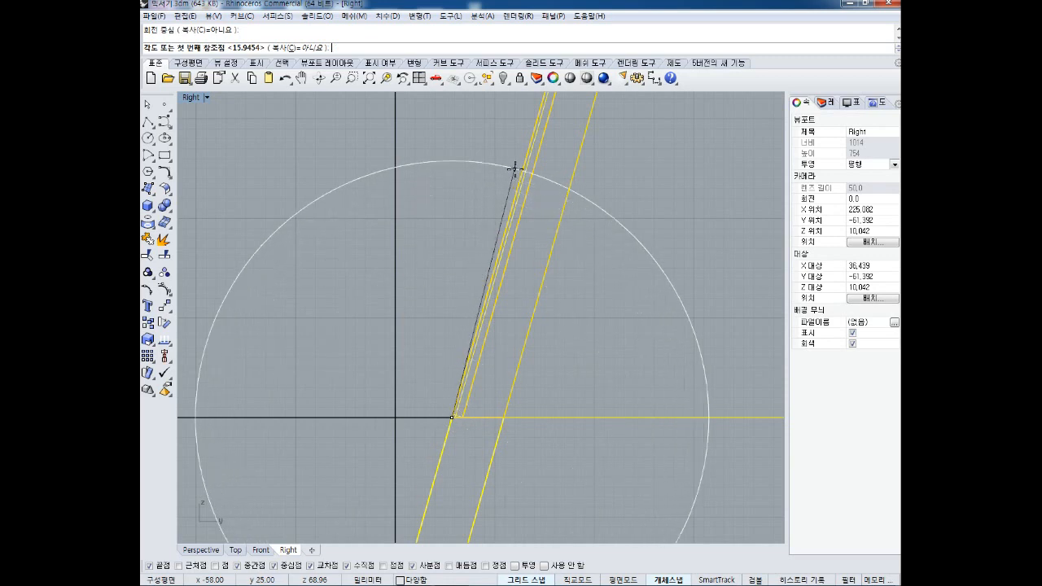
right_drag(525, 167, 586, 170)
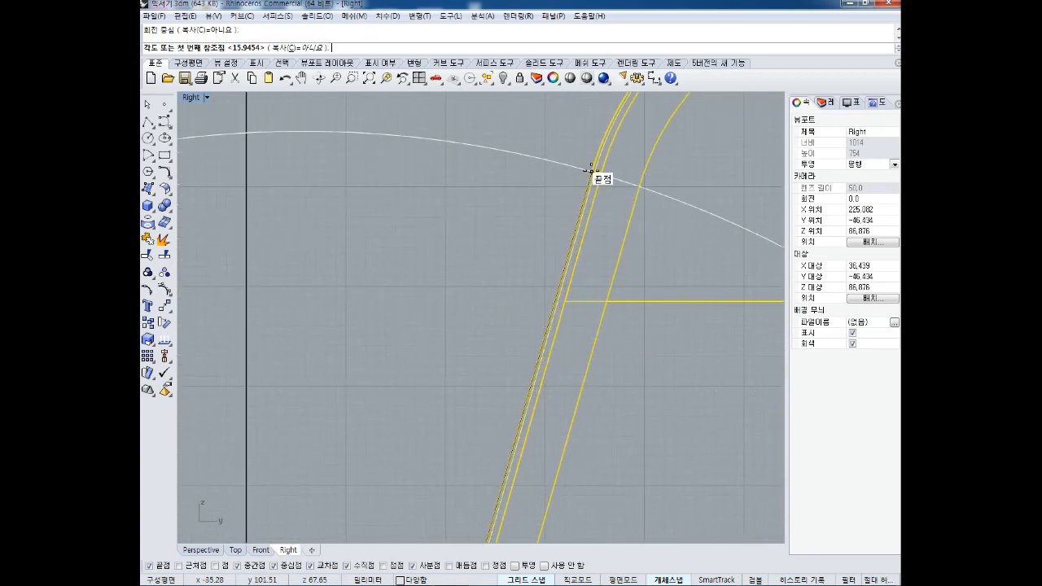
right_drag(587, 167, 513, 301)
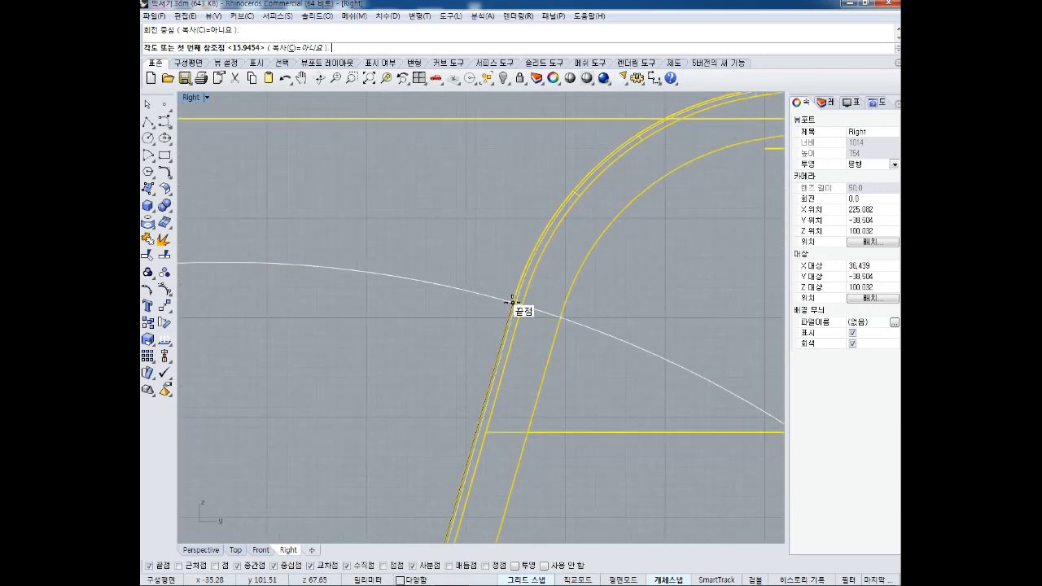
click(513, 301)
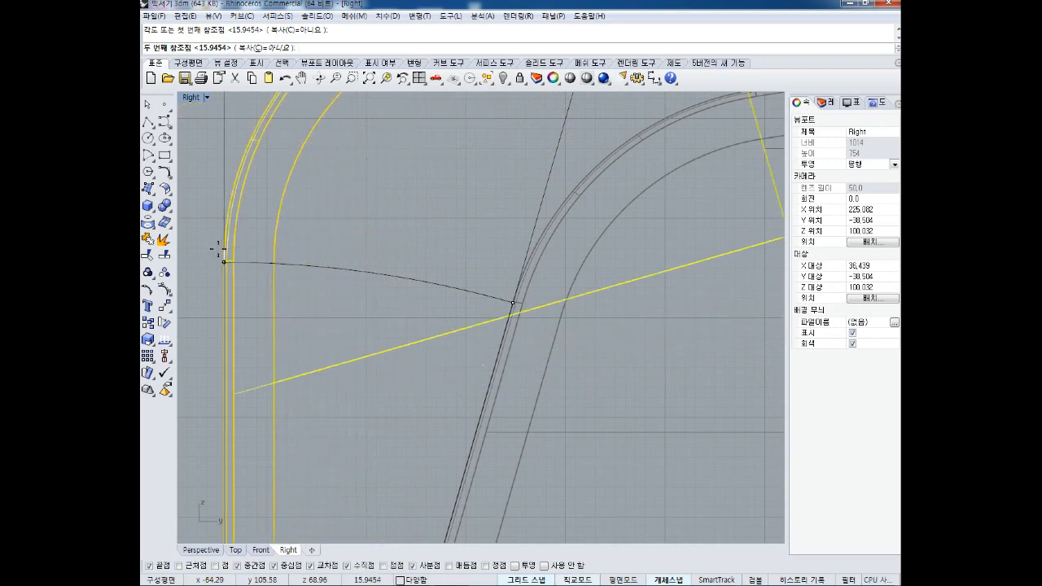
click(221, 259)
Deselect and check the rotated base body against the guide lines in the Right view, and undo the rotation.
scroll(247, 245, down, 3)
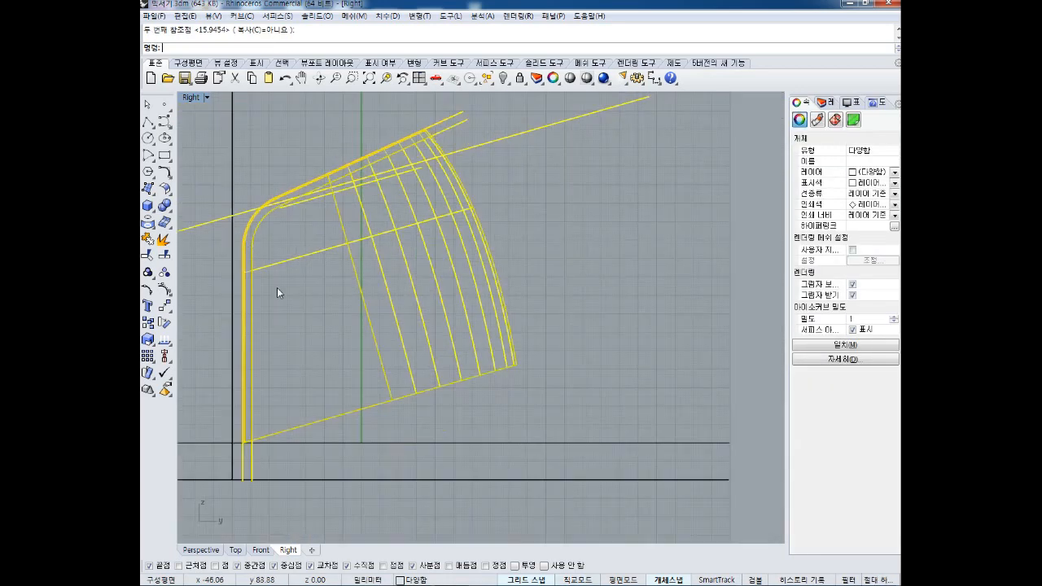
right_drag(277, 288, 450, 289)
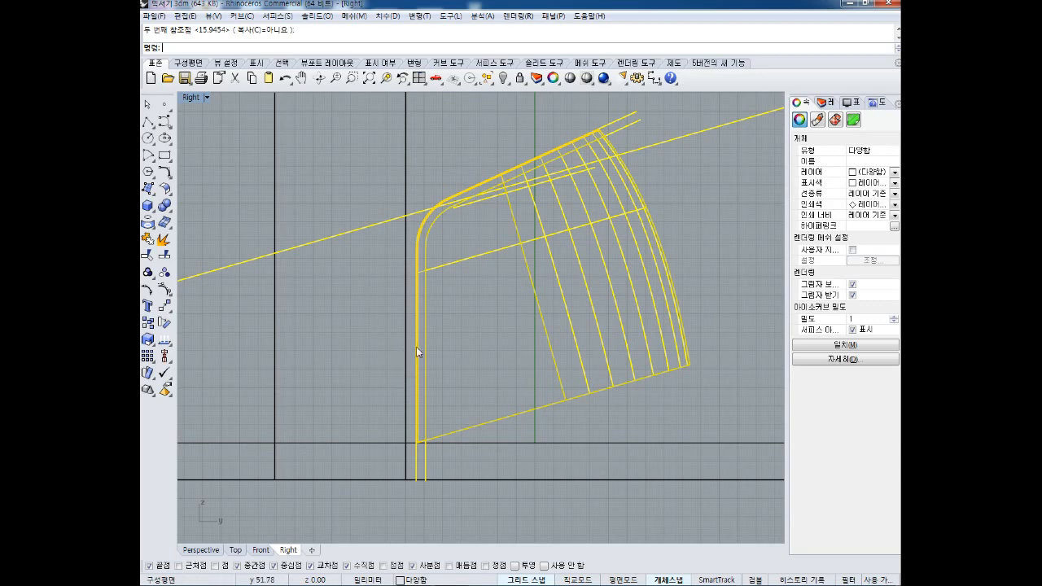
right_drag(502, 342, 458, 333)
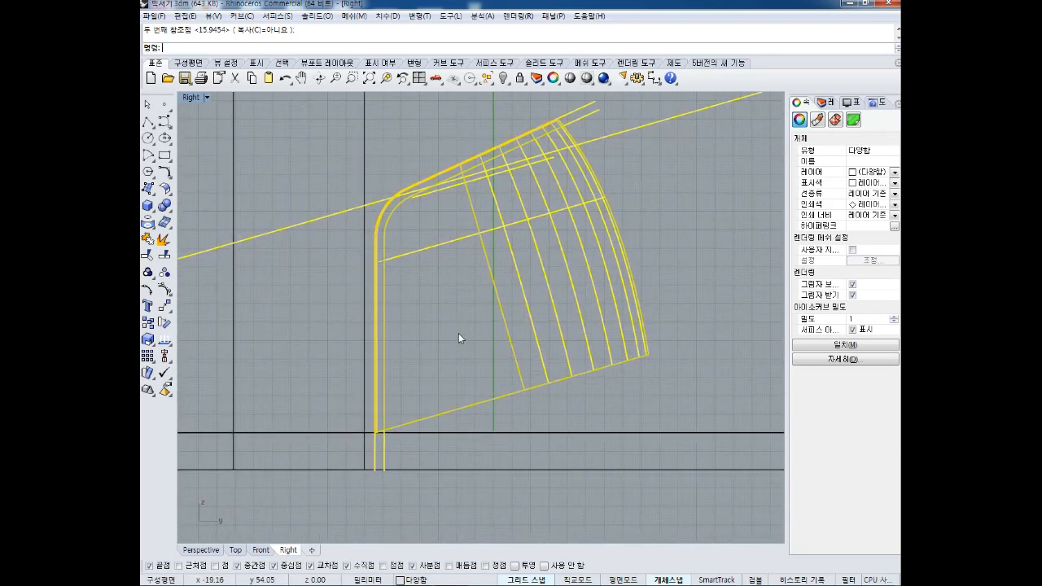
key(Escape)
scroll(440, 326, down, 3)
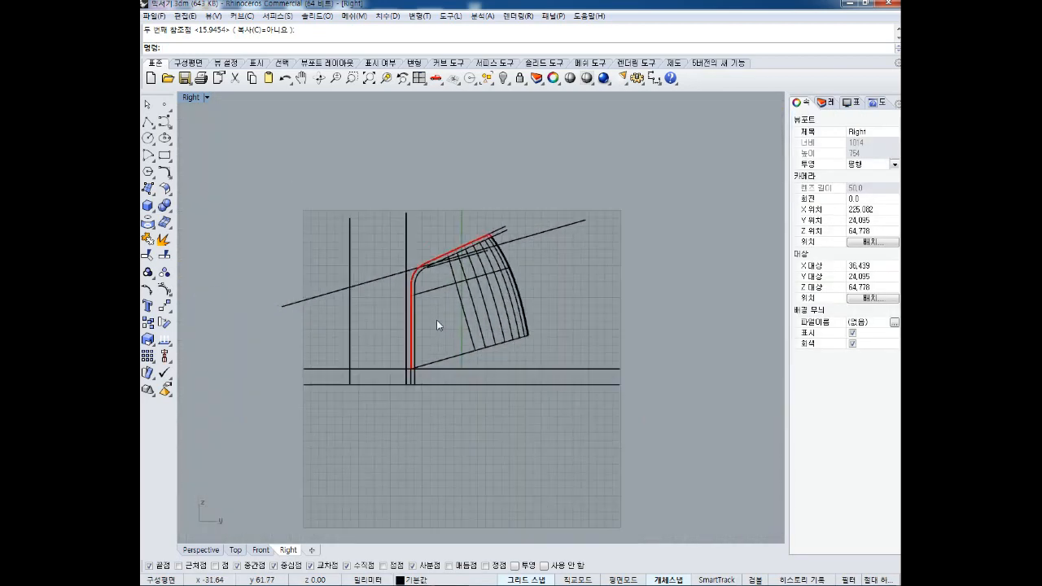
scroll(438, 327, up, 2)
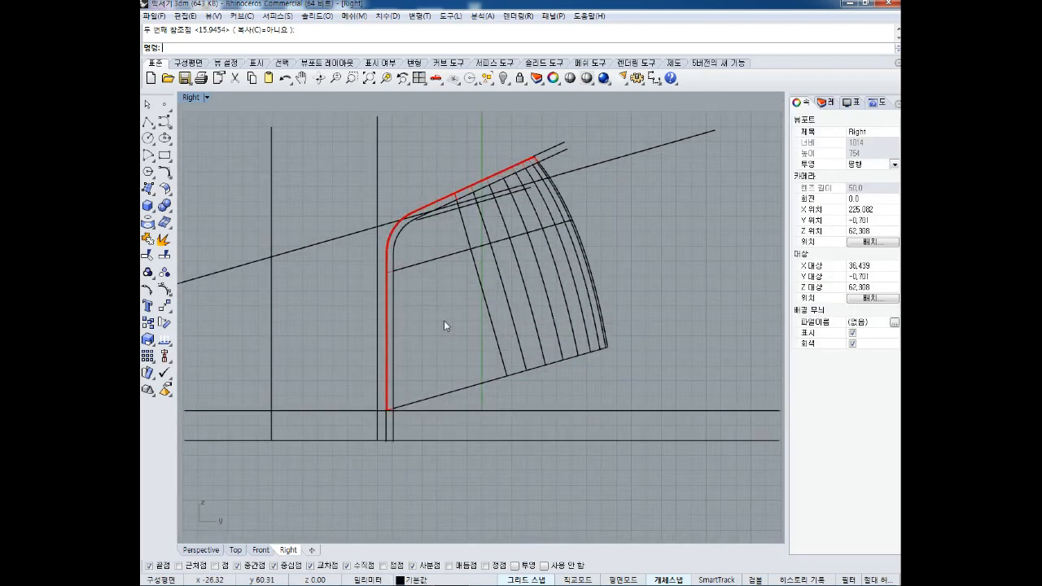
right_drag(443, 323, 507, 323)
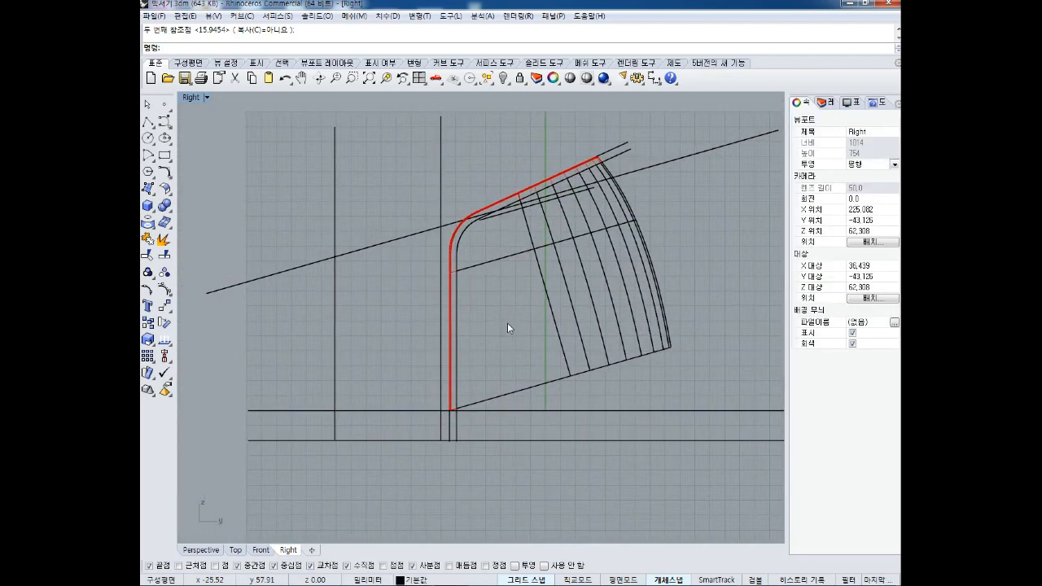
key(ctrl+z)
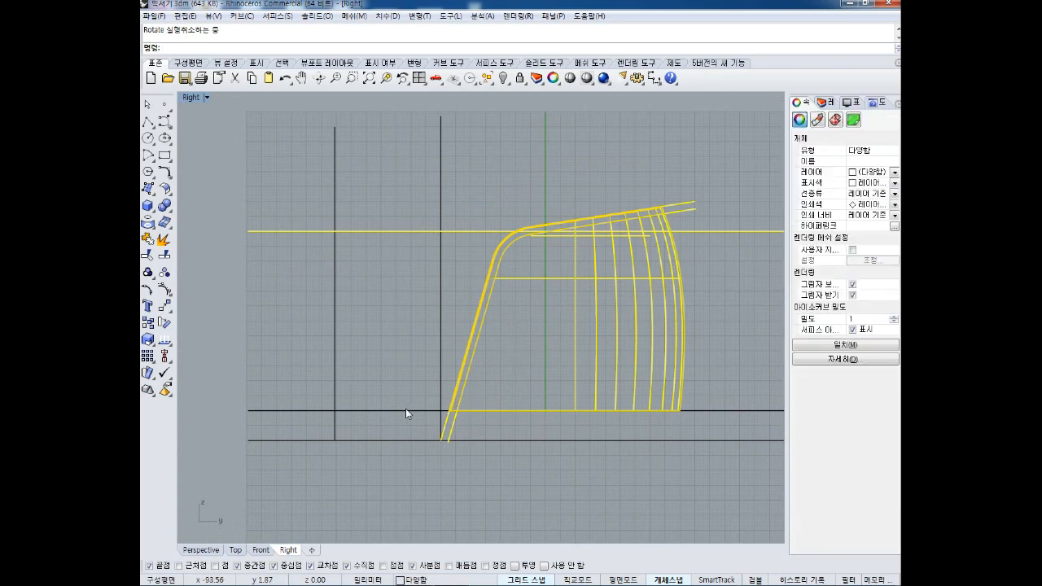
Rotate the cover, base body and selected curves about the cover's lower front endpoint until the slanted front edge is vertical.
scroll(405, 408, up, 3)
right_drag(513, 380, 436, 418)
text(ro)
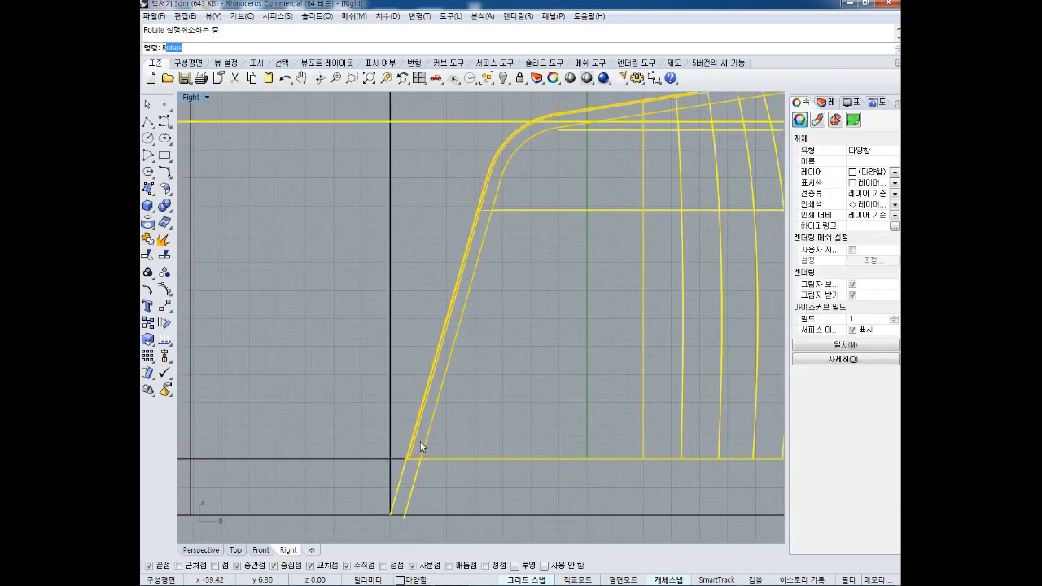
key(Return)
scroll(407, 457, up, 6)
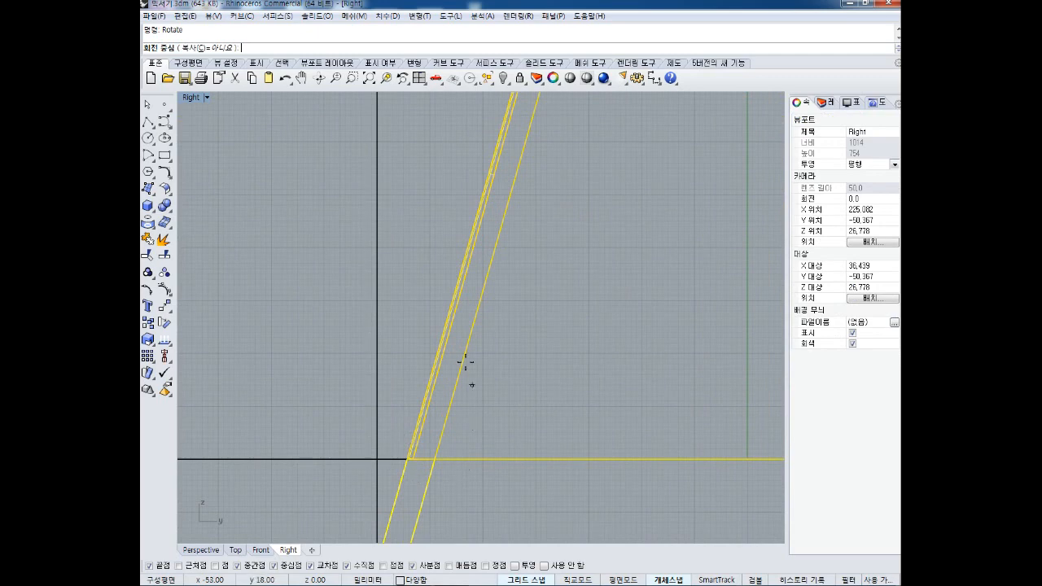
click(408, 458)
right_drag(523, 132, 426, 528)
click(465, 316)
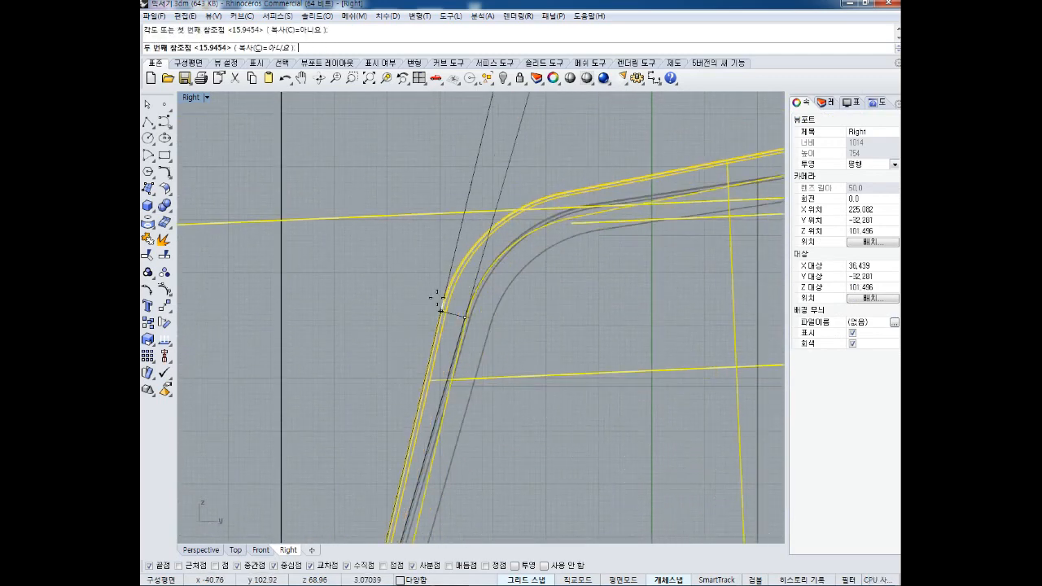
click(362, 278)
scroll(353, 389, down, 14)
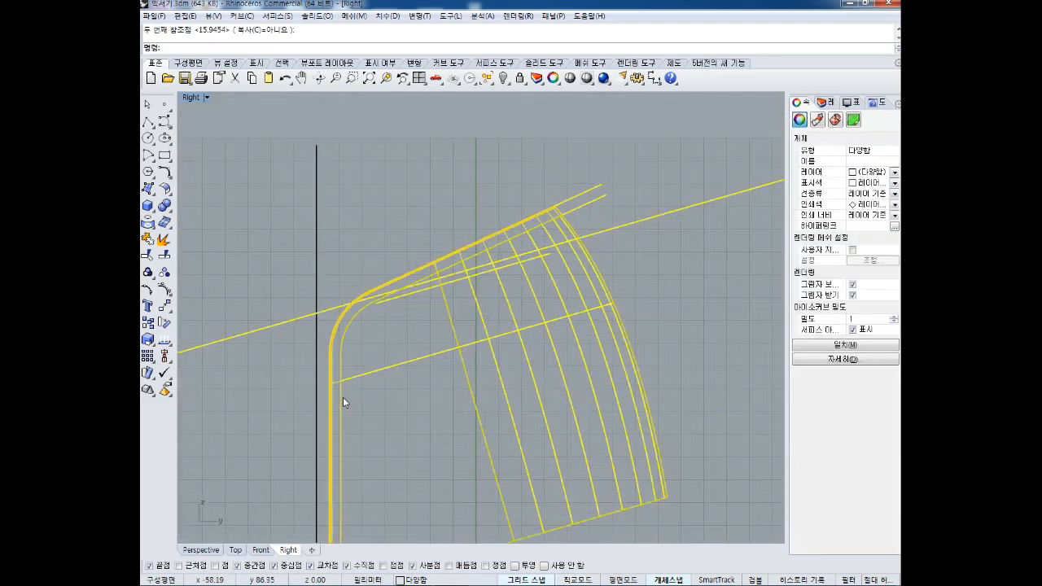
Offset the horizontal guide line at the cover's lower end upward by 90 mm in the Right view.
click(383, 412)
right_drag(362, 432, 483, 376)
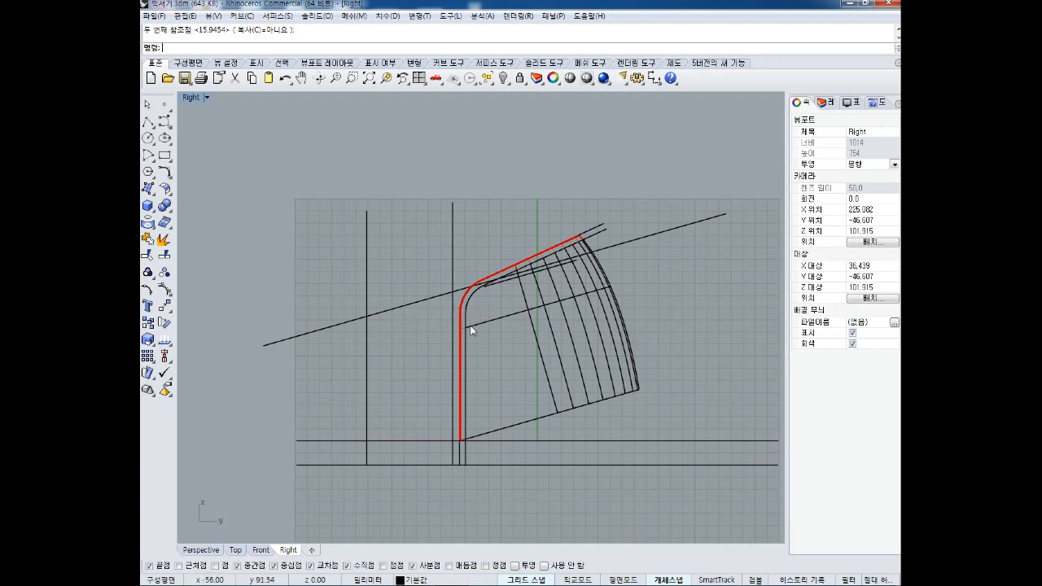
text(Offset)
key(Return)
text(90)
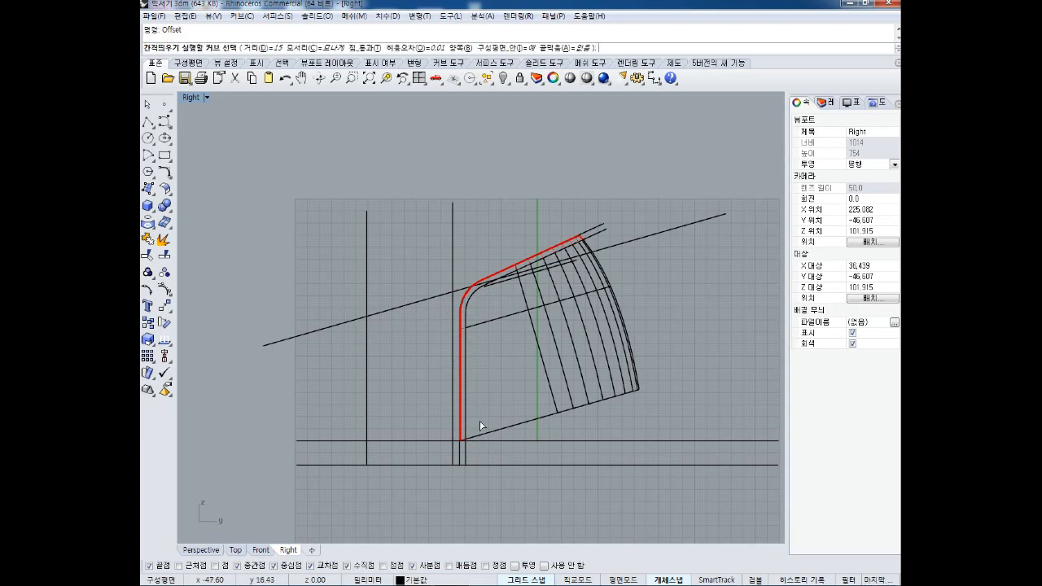
key(Return)
click(414, 442)
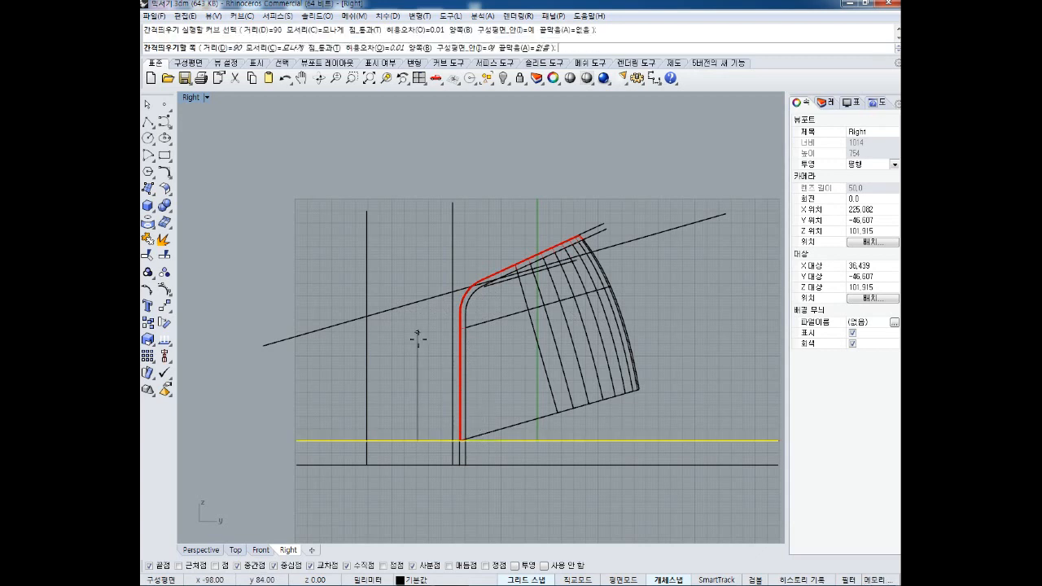
click(416, 339)
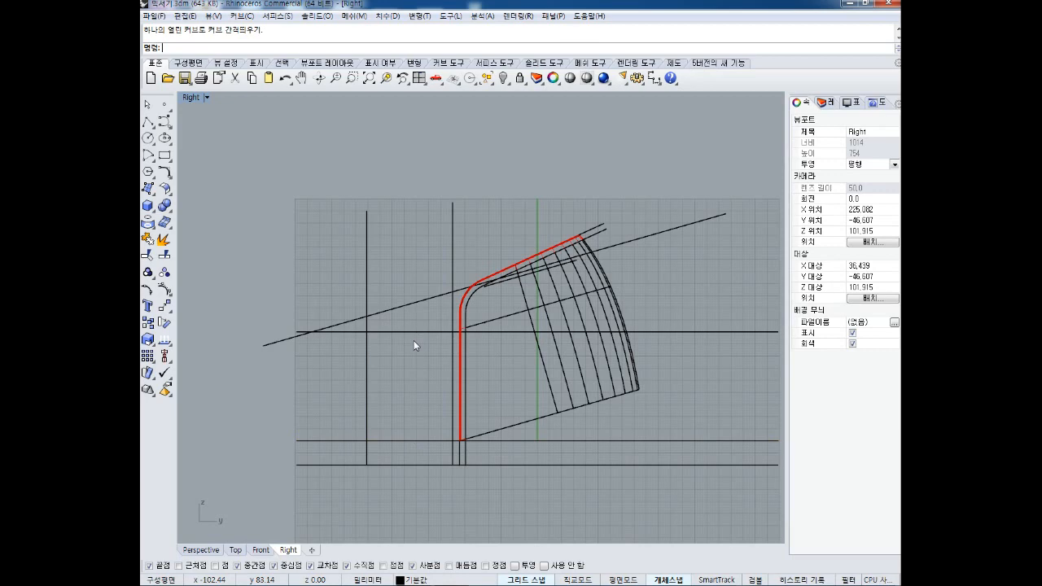
Select the new horizontal guide line crossing the cover's front and restore the four-viewport layout.
scroll(413, 340, up, 4)
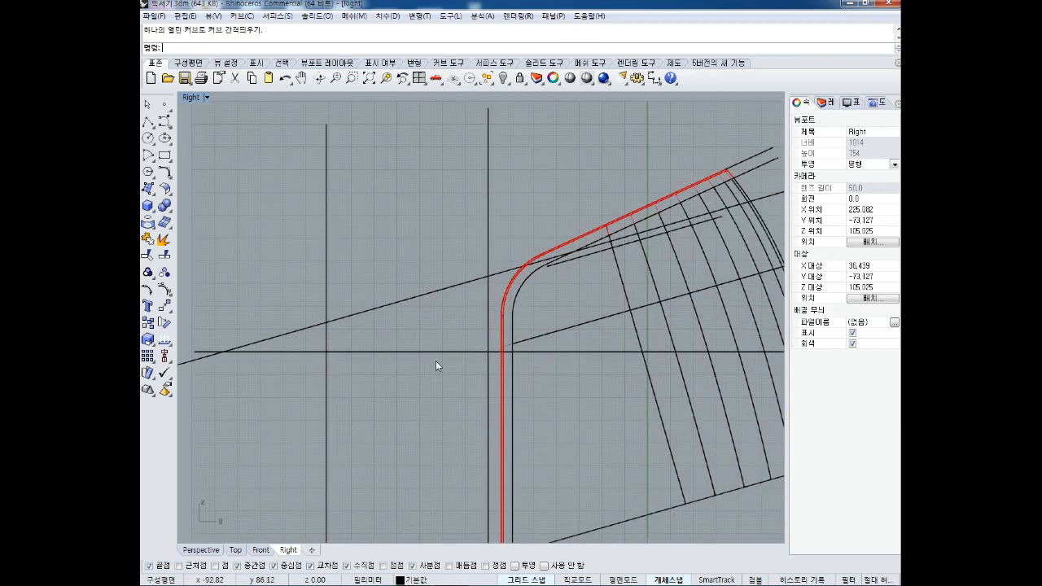
right_drag(454, 363, 458, 369)
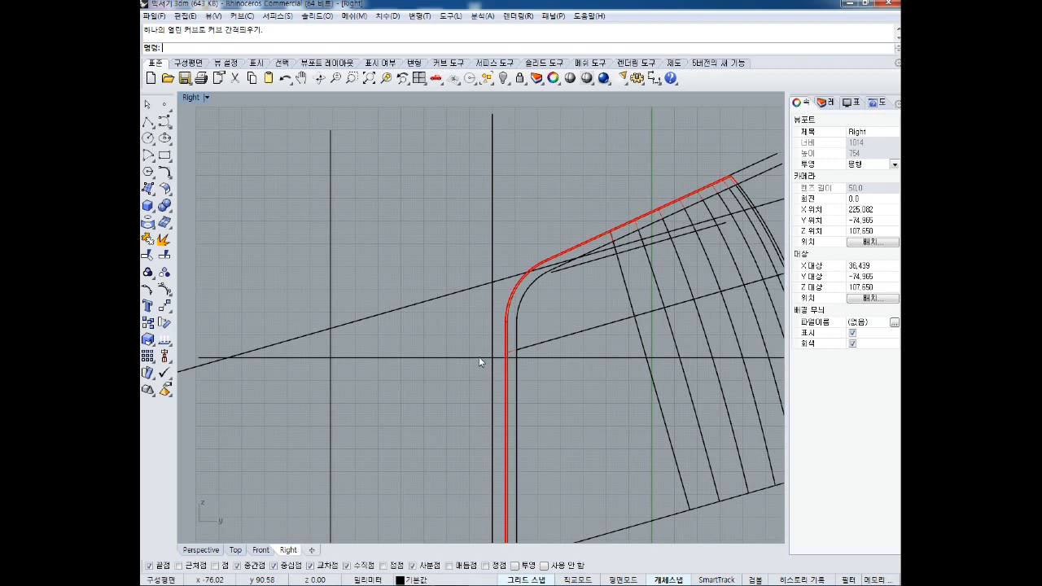
scroll(478, 356, down, 4)
scroll(460, 364, up, 4)
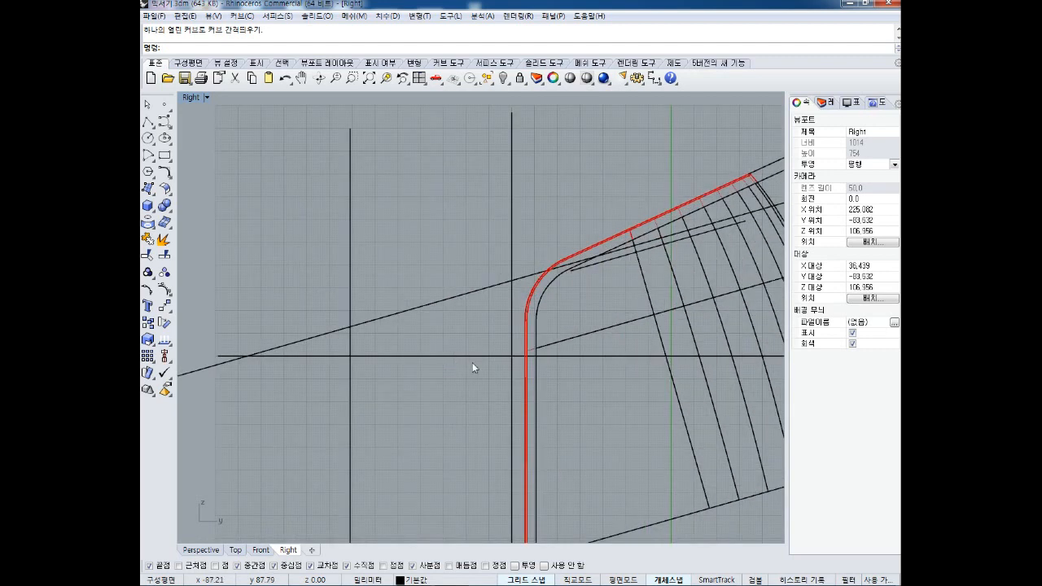
drag(475, 355, 475, 337)
click(467, 353)
click(482, 341)
right_drag(501, 371, 427, 390)
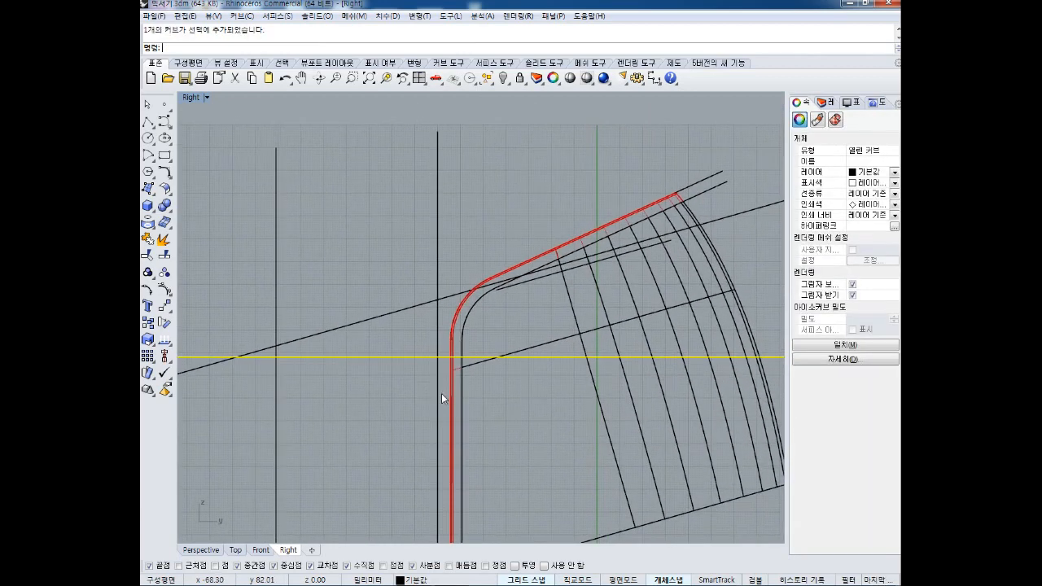
right_drag(418, 400, 430, 414)
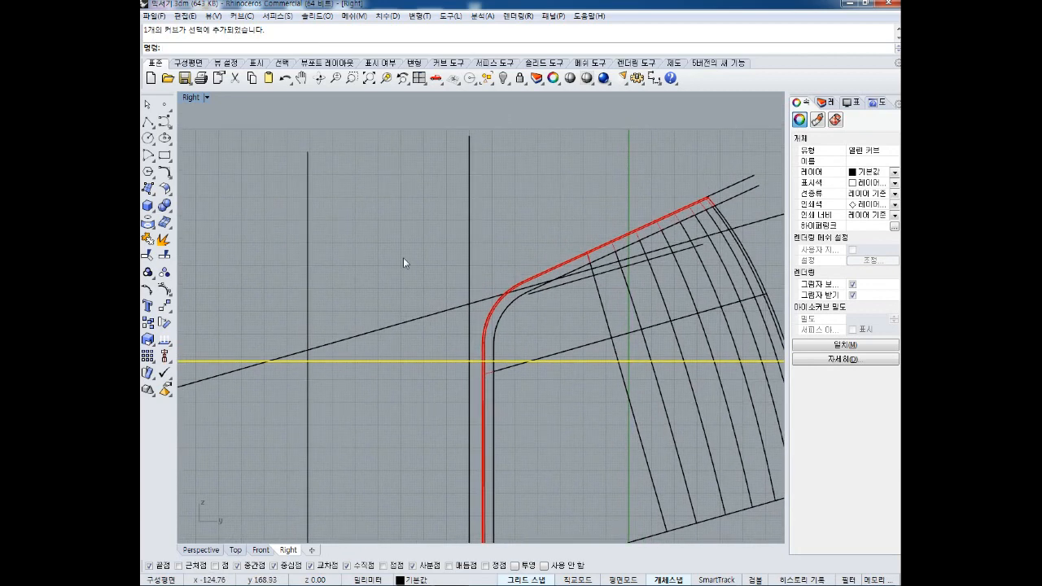
double_click(195, 97)
mouse_move(554, 236)
right_down()
mouse_move(603, 245)
mouse_move(567, 244)
right_up()
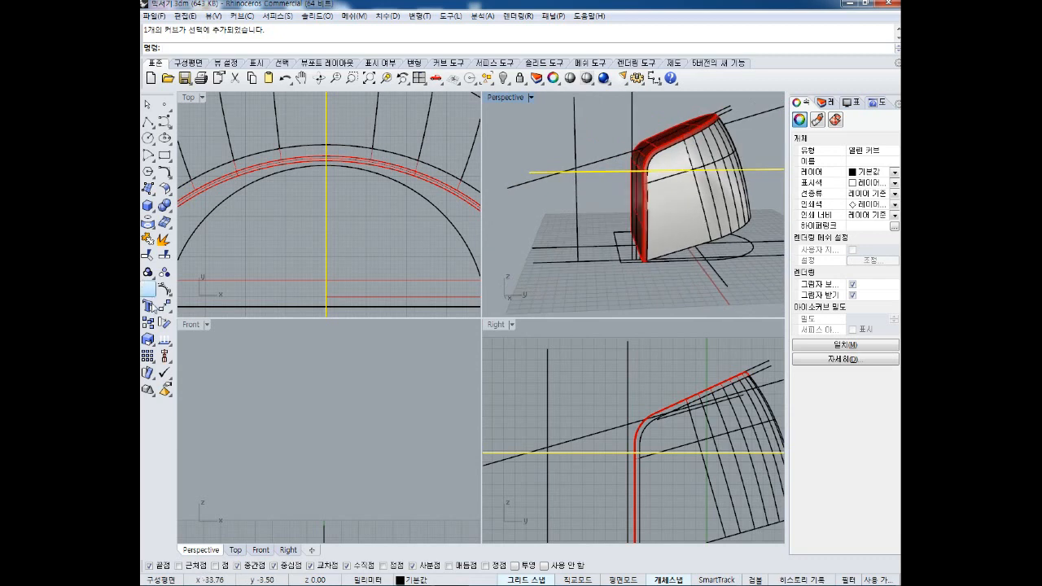
Try splitting the red cover with the offset horizontal guide line, inspect the pieces, and undo the split.
click(563, 406)
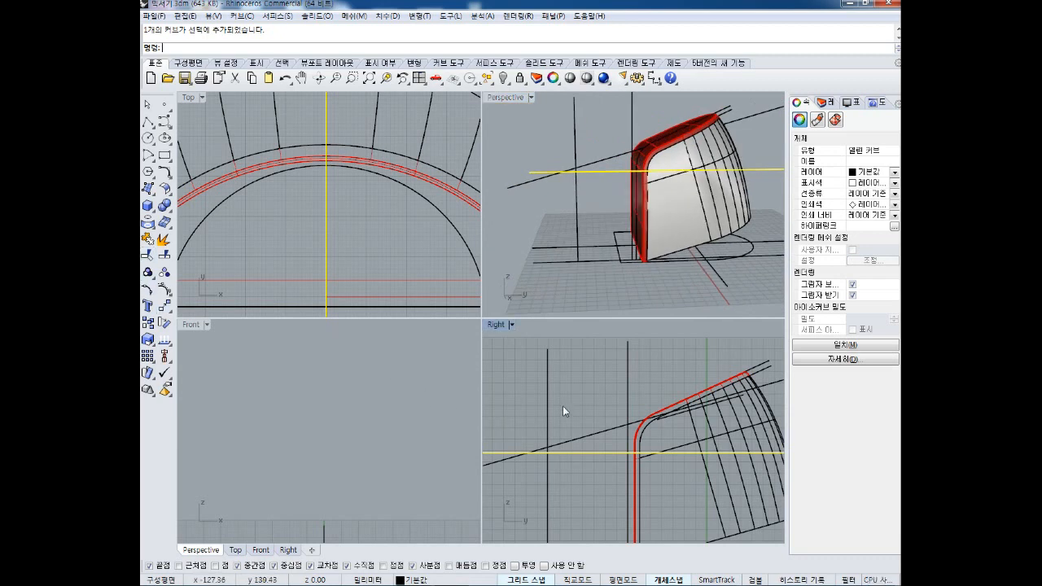
click(165, 255)
click(674, 409)
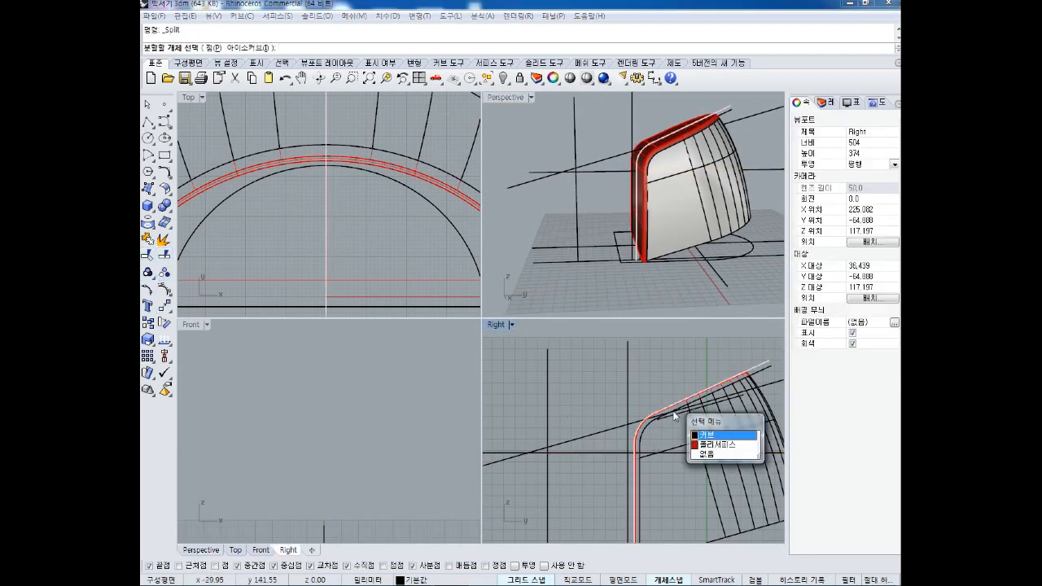
click(705, 441)
click(603, 452)
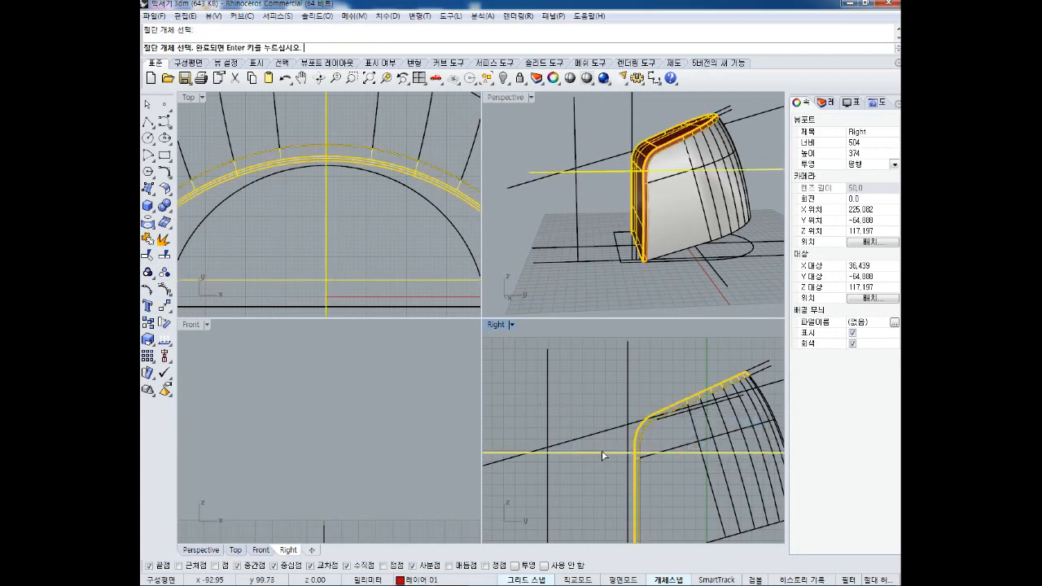
right_click(602, 452)
right_drag(592, 256, 615, 262)
click(652, 151)
click(672, 196)
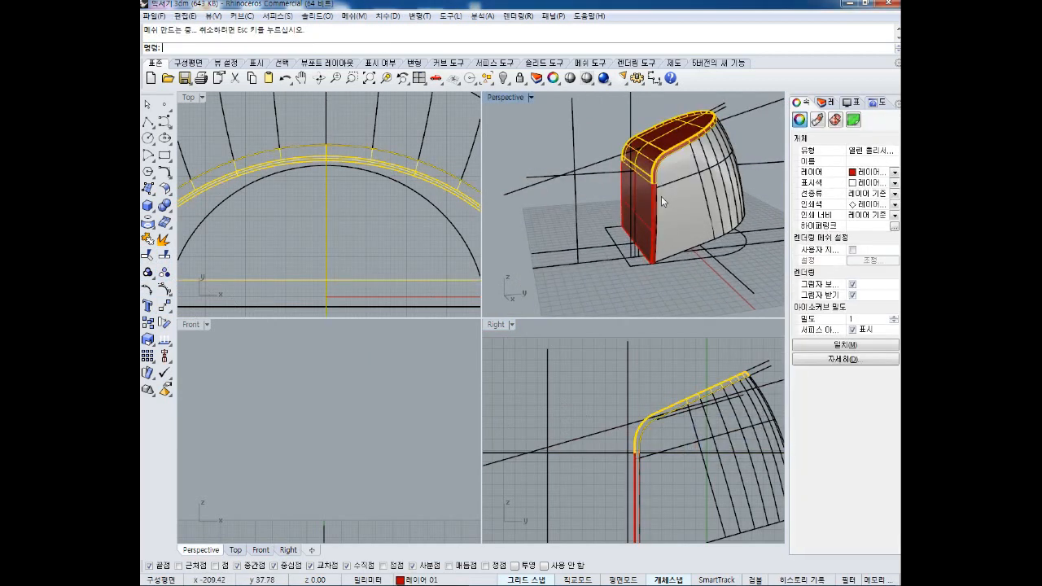
click(582, 198)
key(ctrl+z)
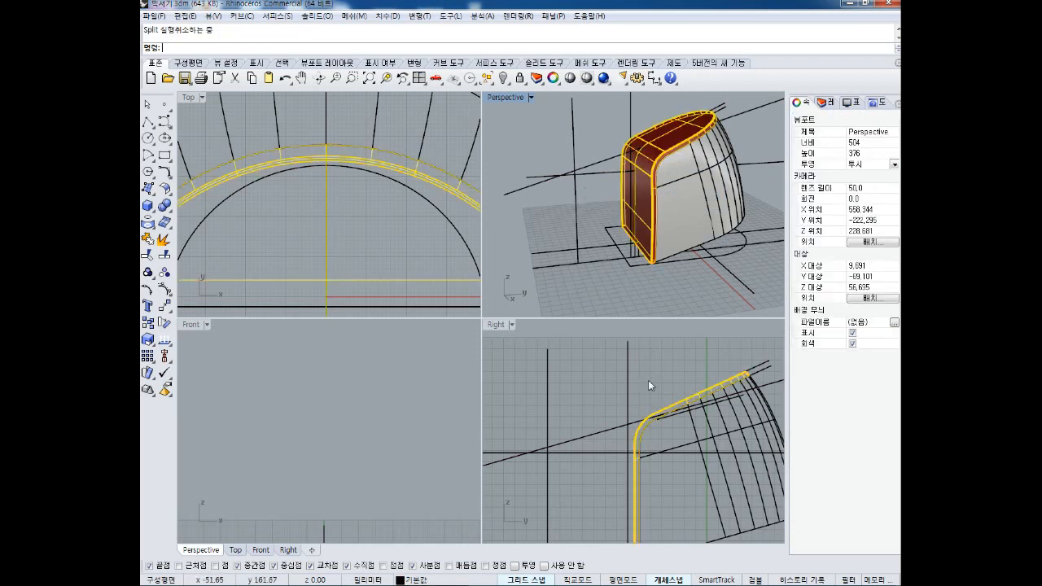
Examine how the offset guide line crosses the red cover in the Right and Perspective views.
click(601, 394)
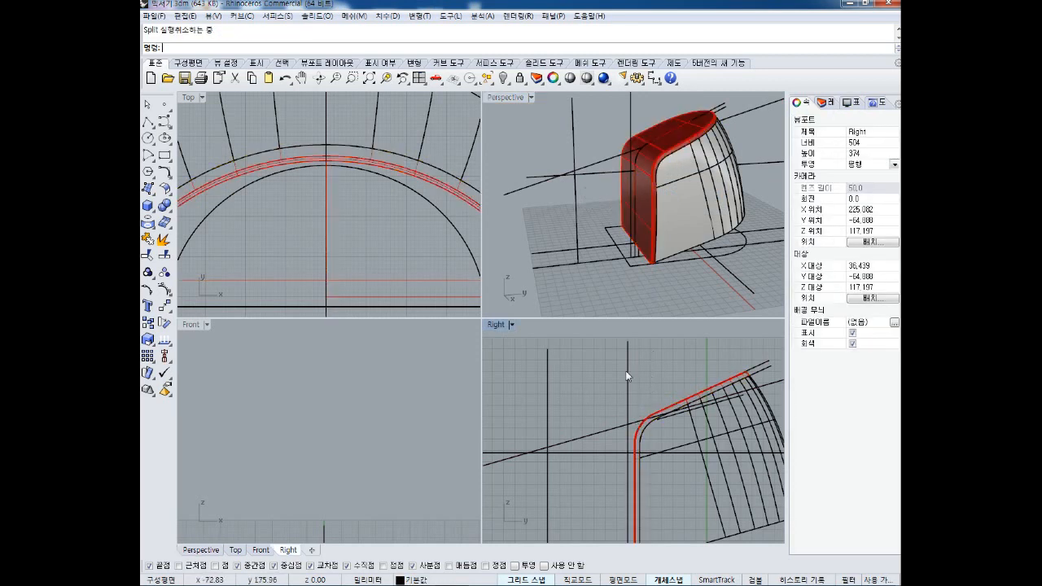
click(606, 454)
right_drag(638, 445, 613, 372)
click(568, 424)
right_drag(602, 228, 604, 185)
click(604, 181)
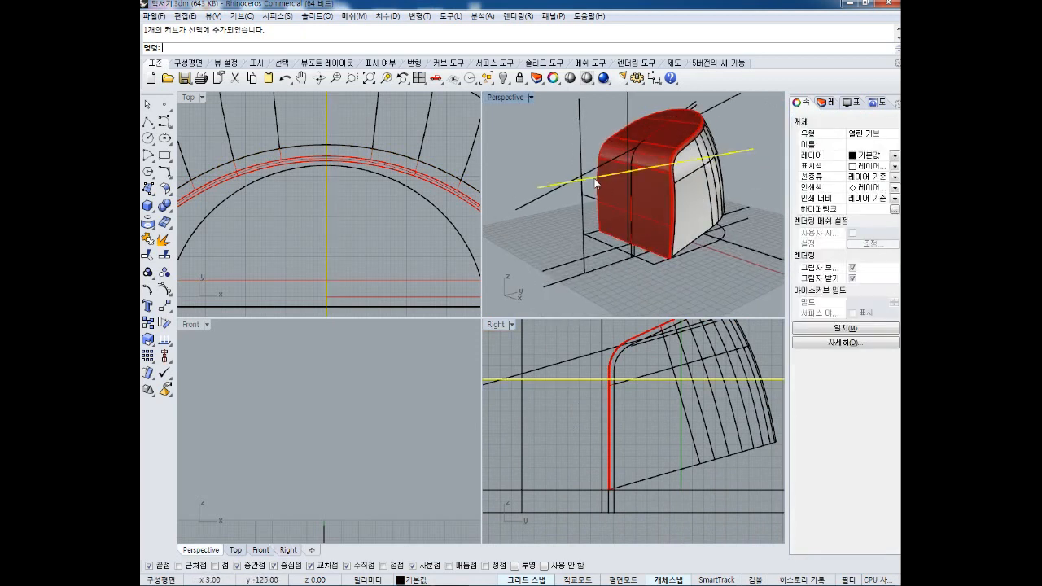
click(588, 396)
right_drag(618, 402, 539, 400)
click(538, 401)
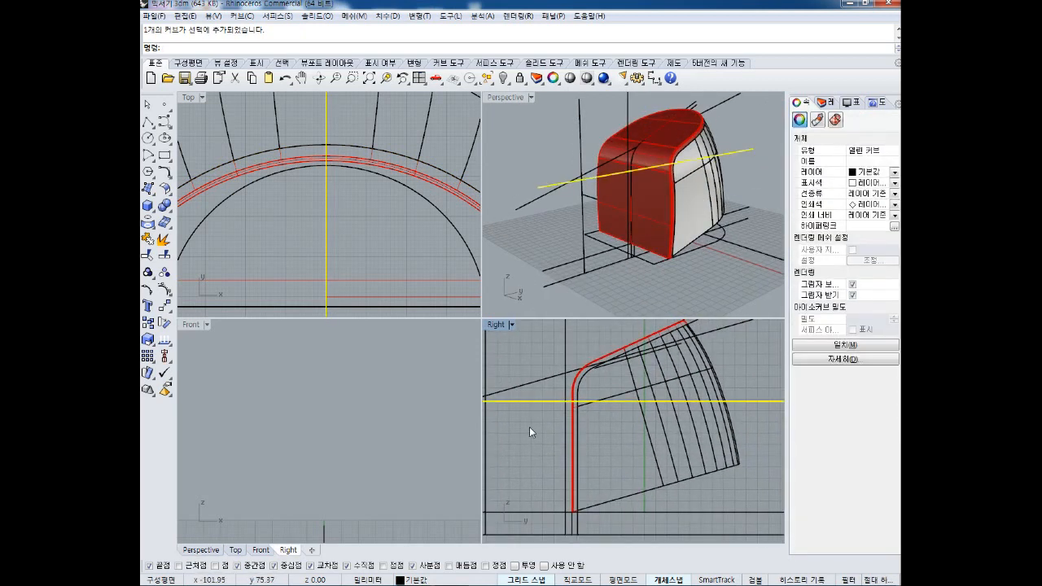
click(529, 427)
click(534, 400)
click(574, 394)
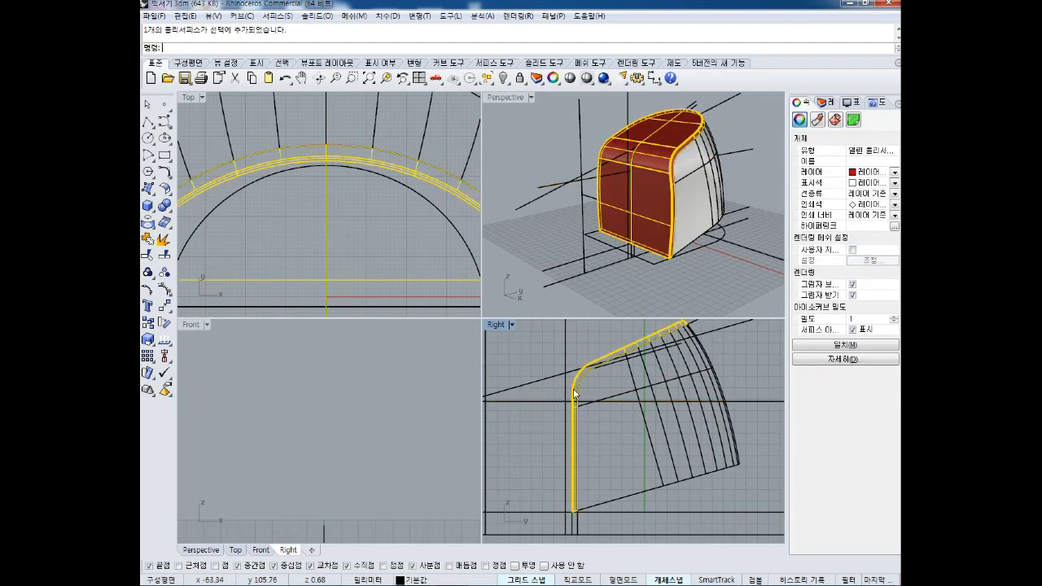
click(521, 426)
scroll(526, 419, up, 2)
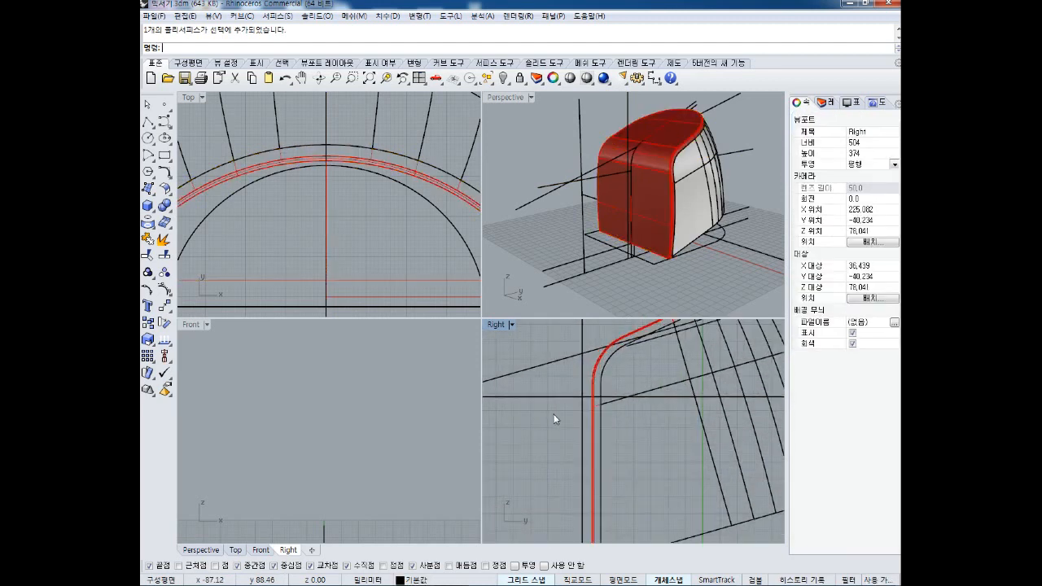
scroll(520, 408, up, 2)
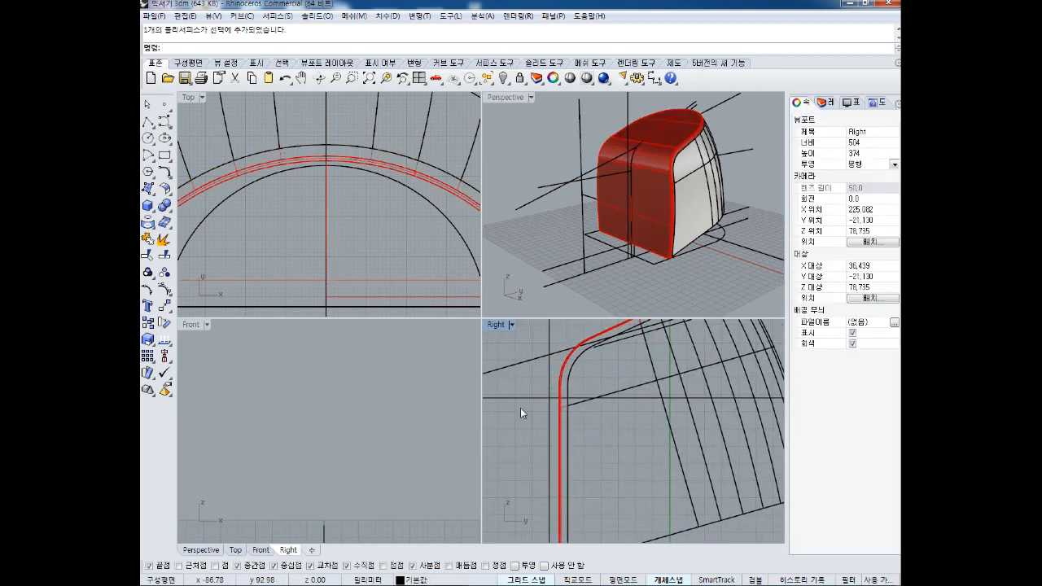
Split the red cover into upper and lower pieces, using the offset horizontal guide line as the cutting object.
click(164, 258)
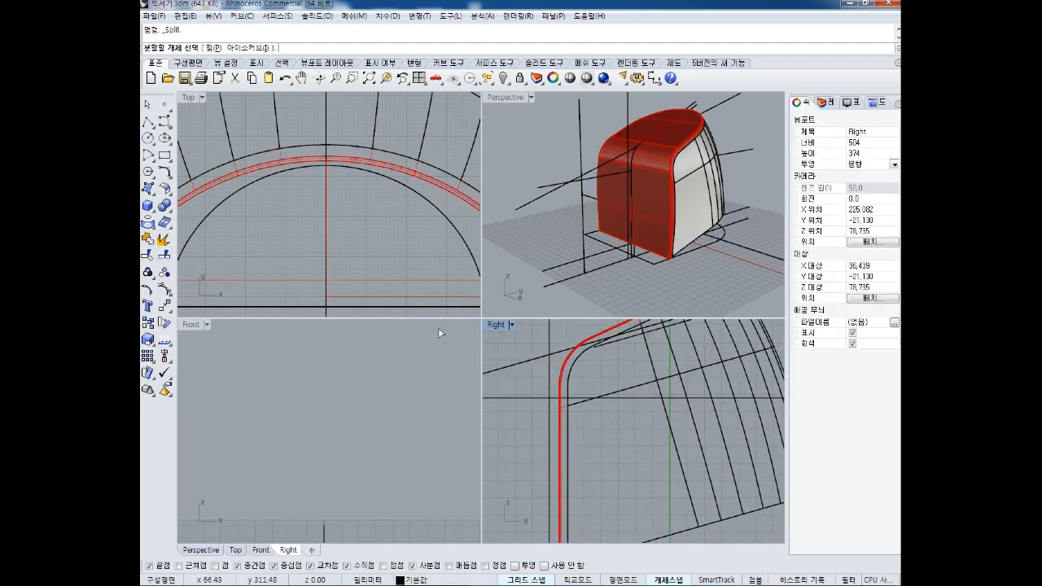
click(559, 430)
click(600, 472)
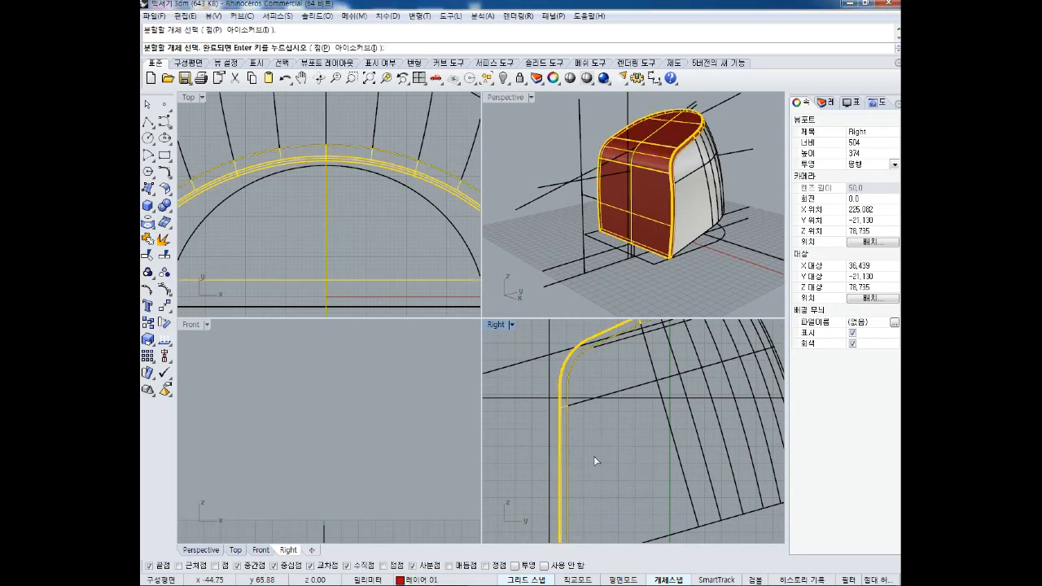
key(Return)
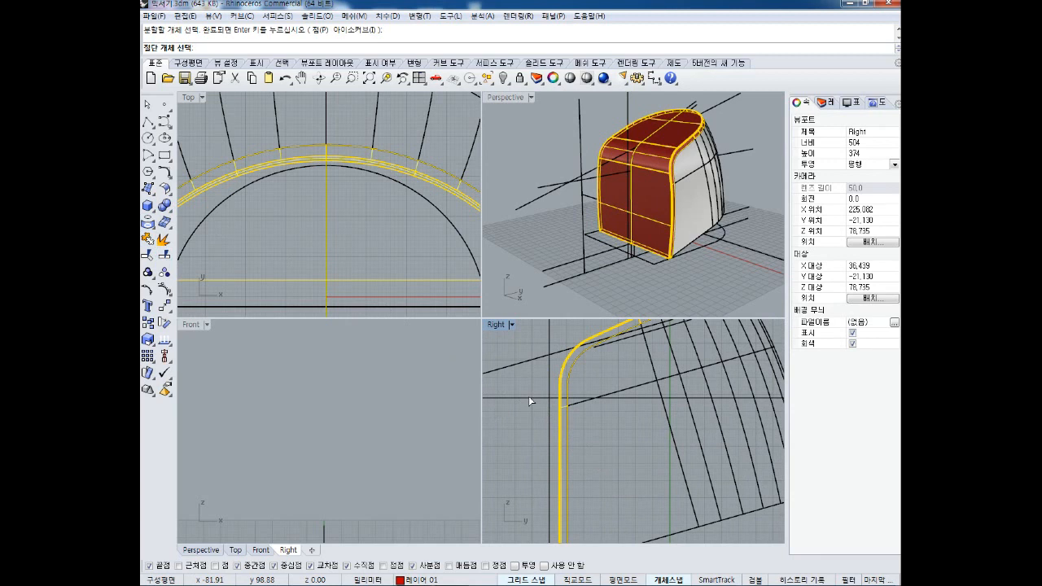
click(528, 397)
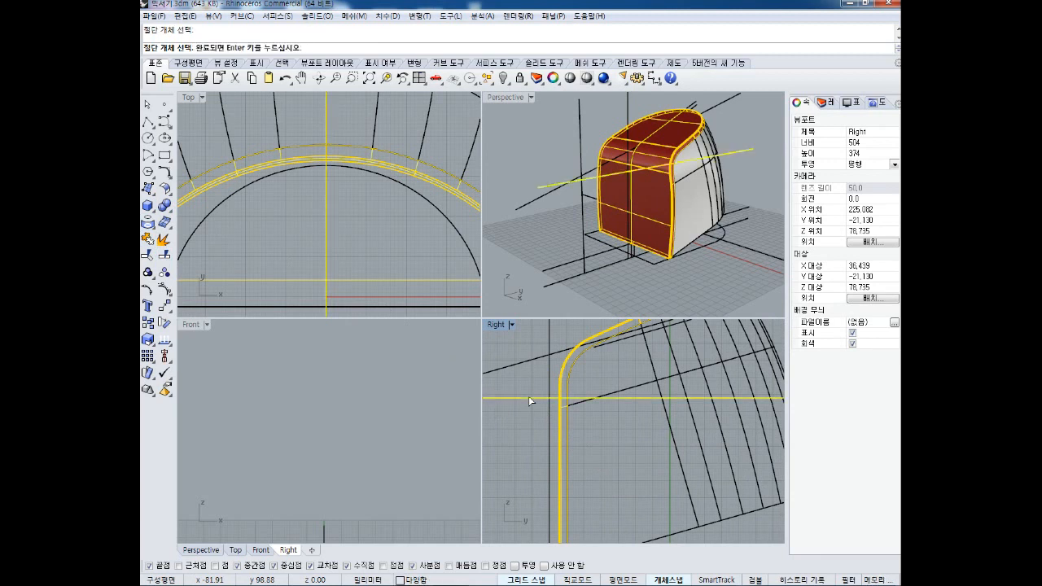
key(Return)
click(660, 163)
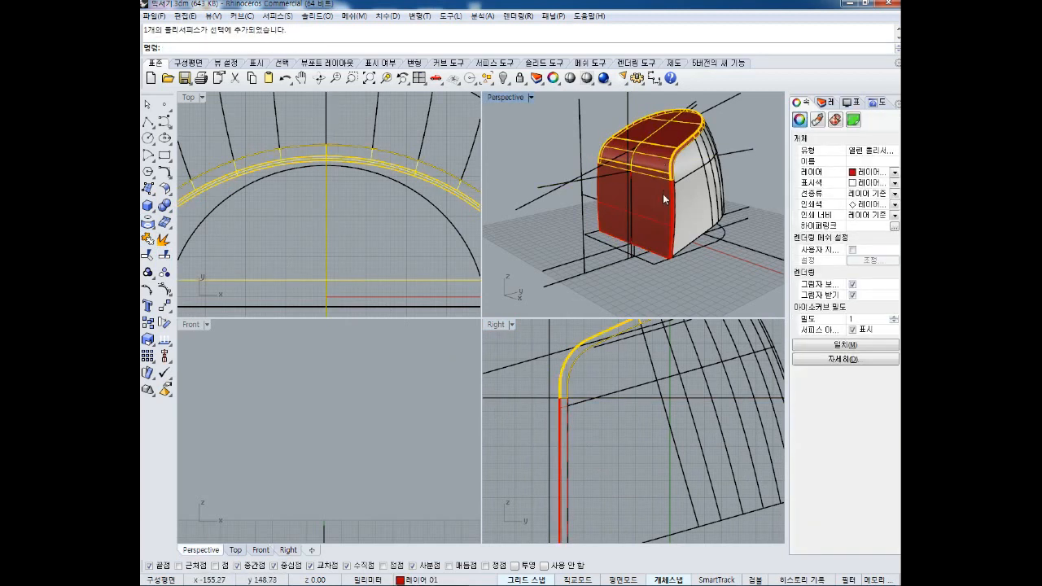
Assign the cover's lower front piece to the purple layer 레이어 02.
click(664, 199)
click(893, 173)
click(865, 206)
key(Escape)
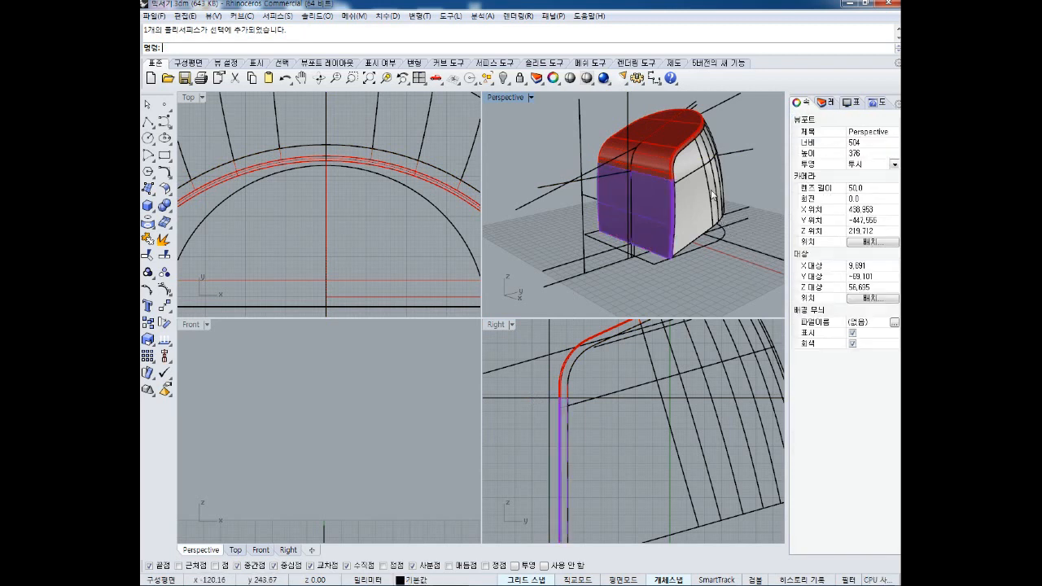
shift+right_drag(720, 195, 683, 202)
scroll(682, 205, up, 3)
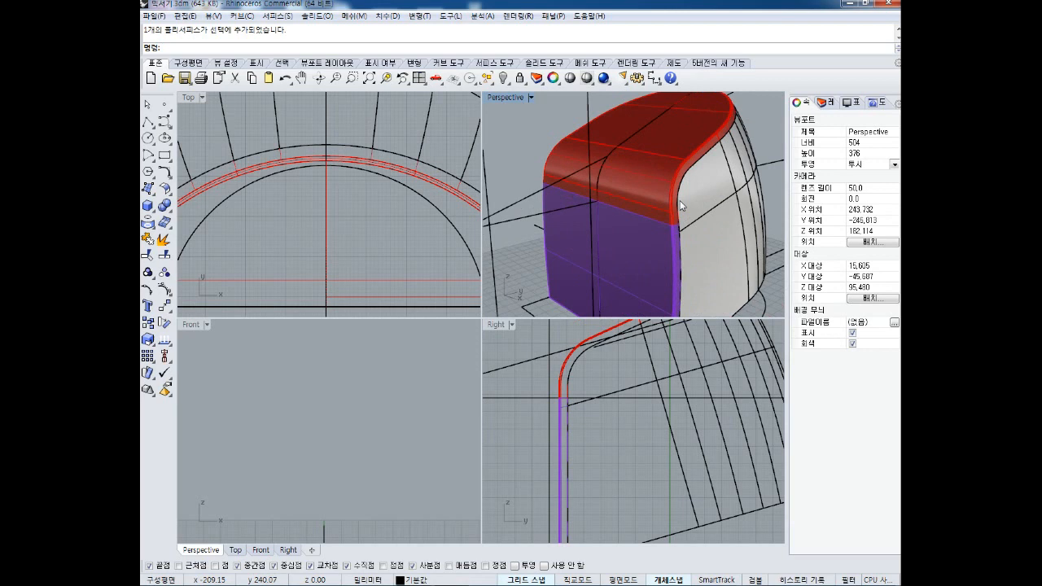
Assign the cover's upper curved piece to the blue layer.
click(667, 258)
click(610, 169)
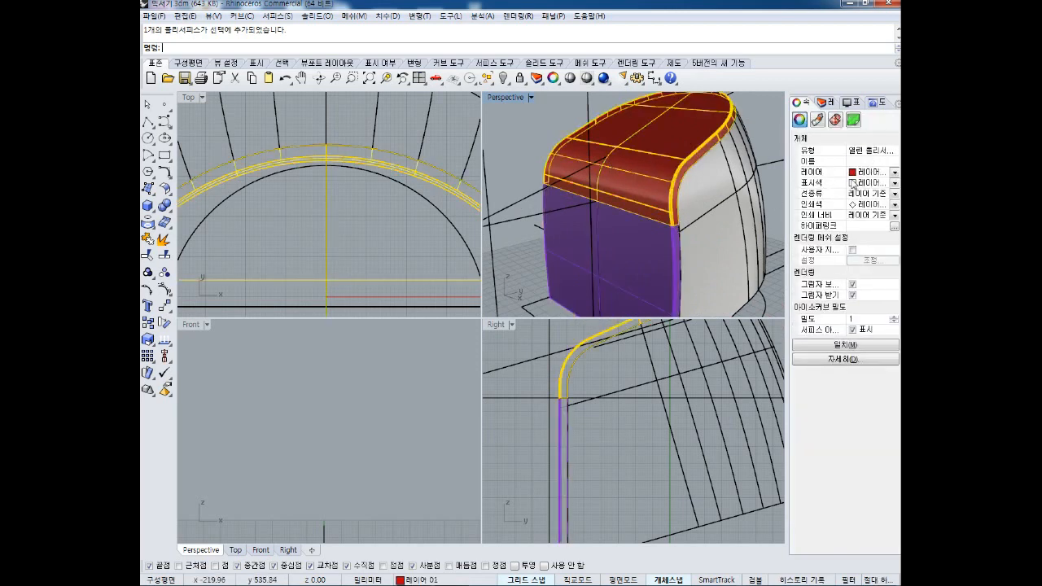
click(884, 174)
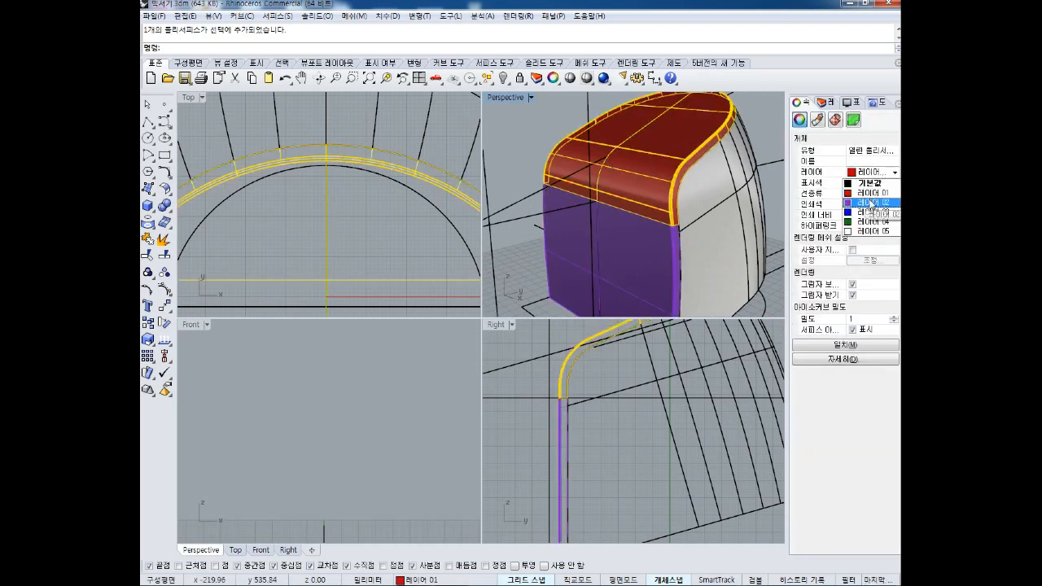
click(871, 202)
key(Escape)
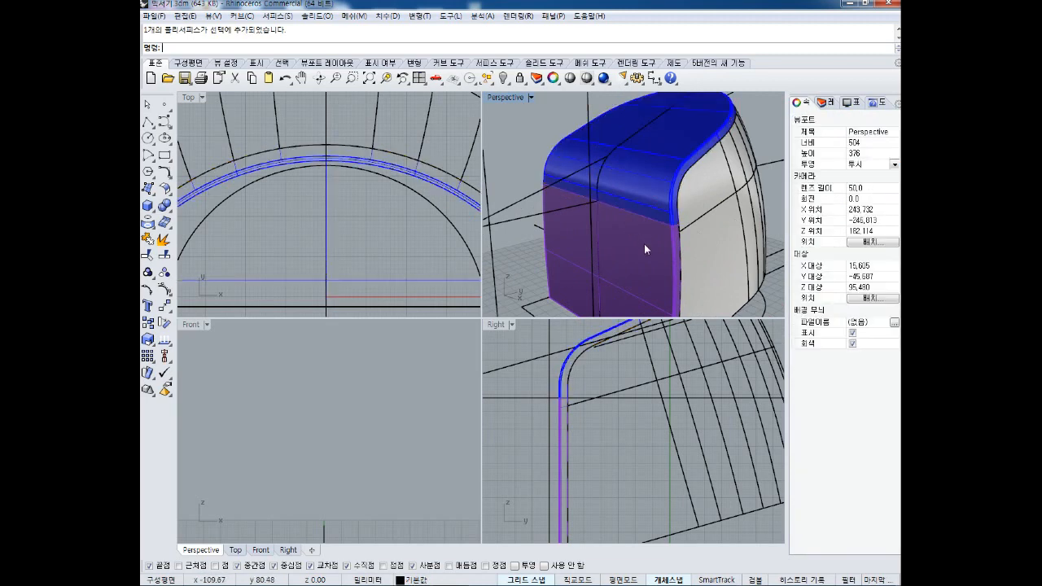
Assign the lower front piece to the red layer 레이어 01 and deselect it.
click(644, 244)
click(884, 173)
click(871, 192)
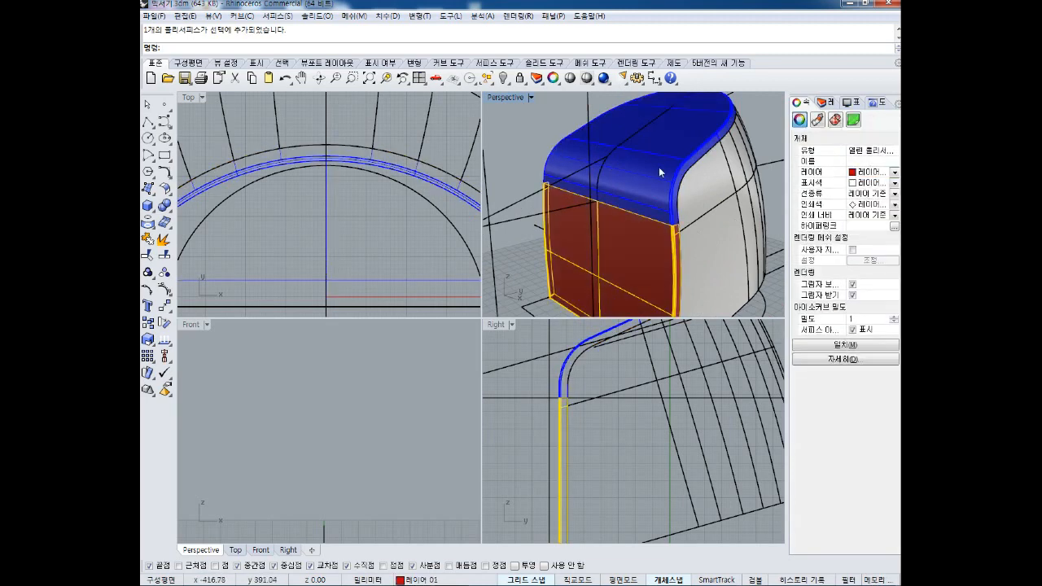
click(542, 126)
right_drag(543, 126, 621, 196)
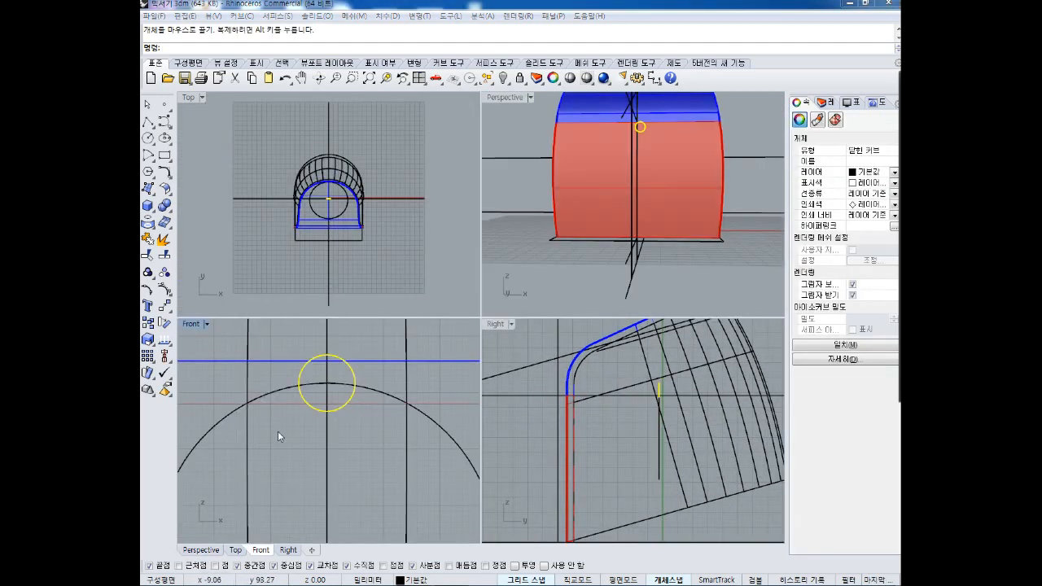
scroll(303, 379, down, 8)
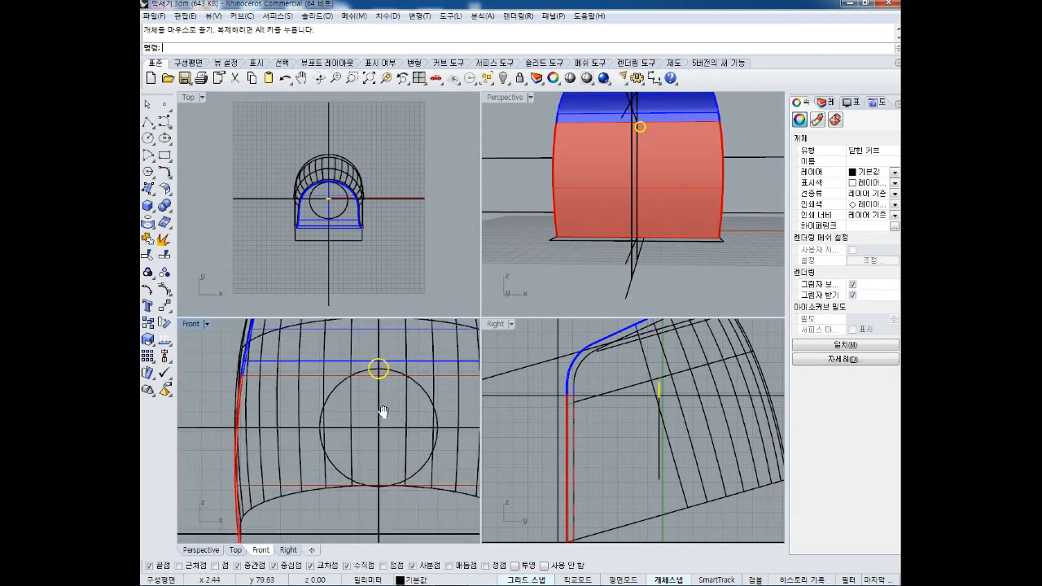
right_drag(311, 429, 317, 433)
key(ctrl+2)
mouse_move(246, 495)
mouse_down()
mouse_move(237, 436)
mouse_move(207, 482)
mouse_up()
drag(238, 425, 500, 424)
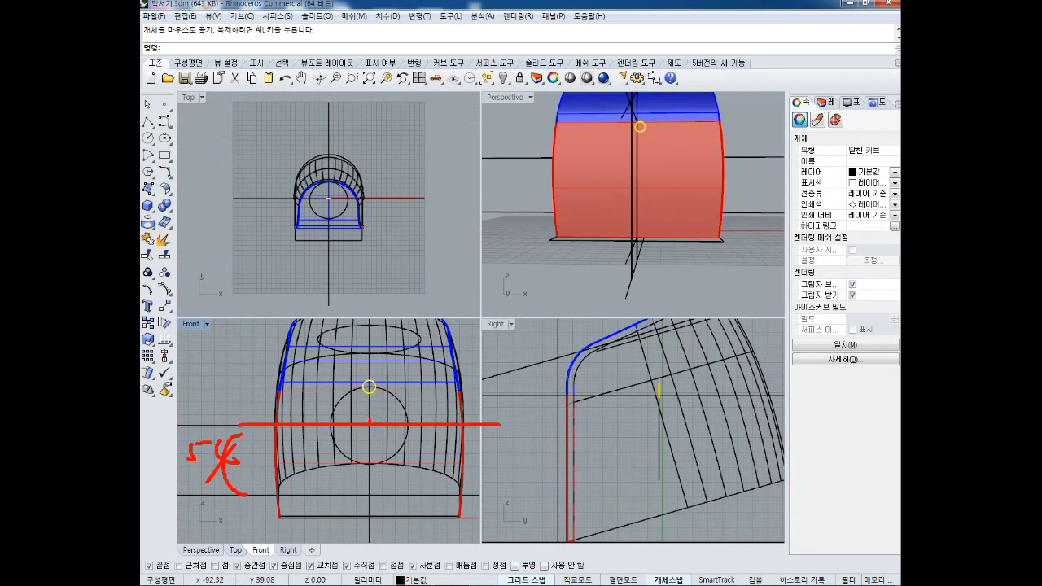
mouse_move(363, 388)
mouse_down()
mouse_move(328, 440)
mouse_move(400, 461)
mouse_move(381, 391)
mouse_up()
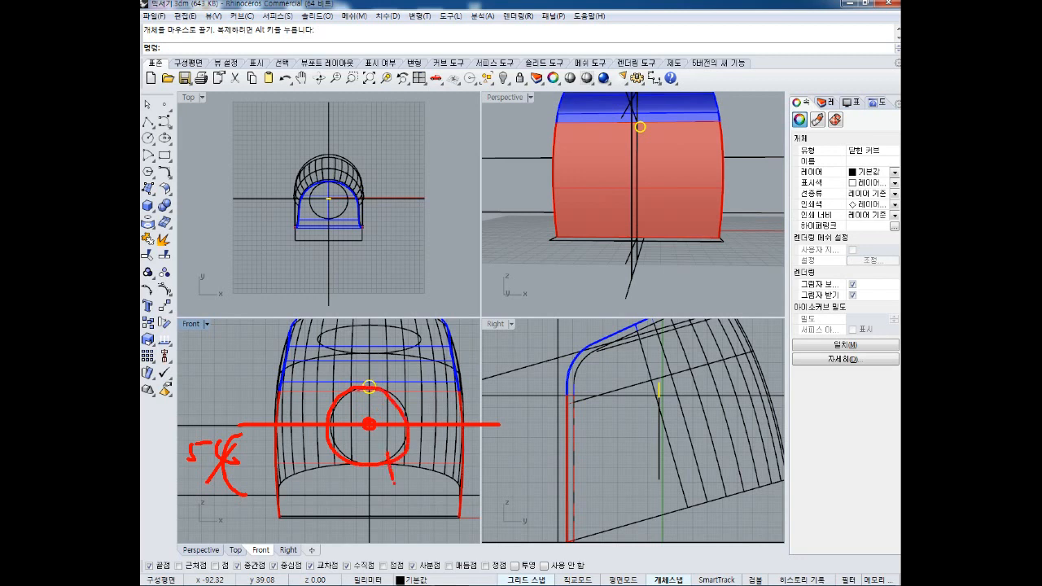
drag(421, 487, 409, 498)
drag(429, 395, 438, 407)
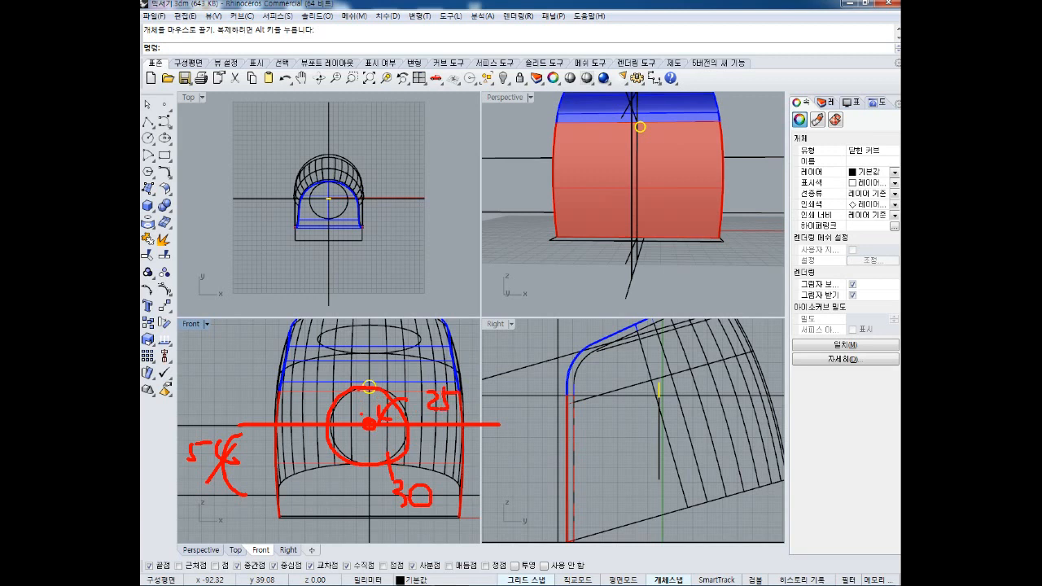
key(Escape)
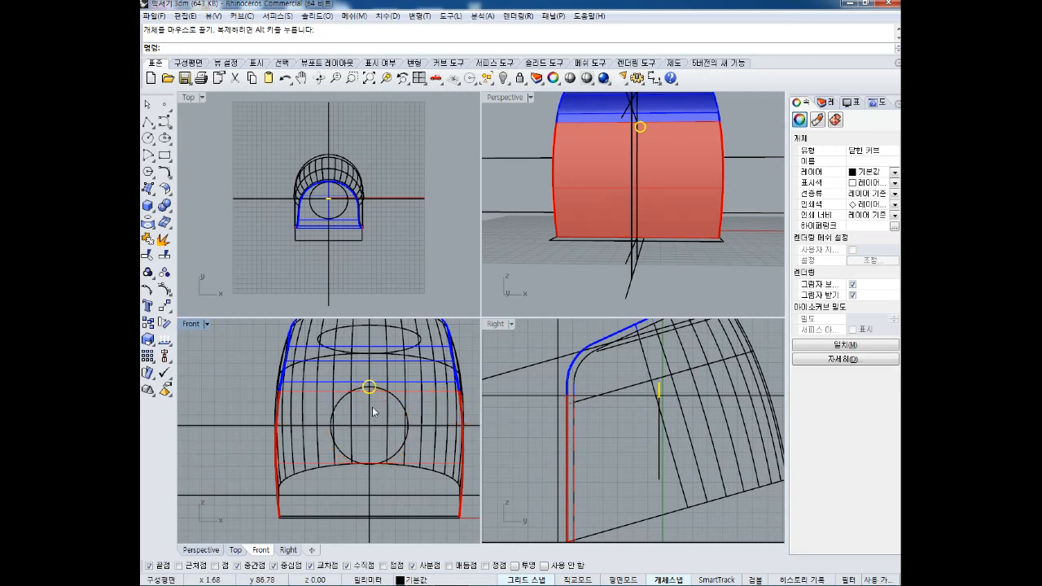
Try to stretch the small circle vertically with Scale1D from its centre in the Front view.
scroll(371, 409, up, 4)
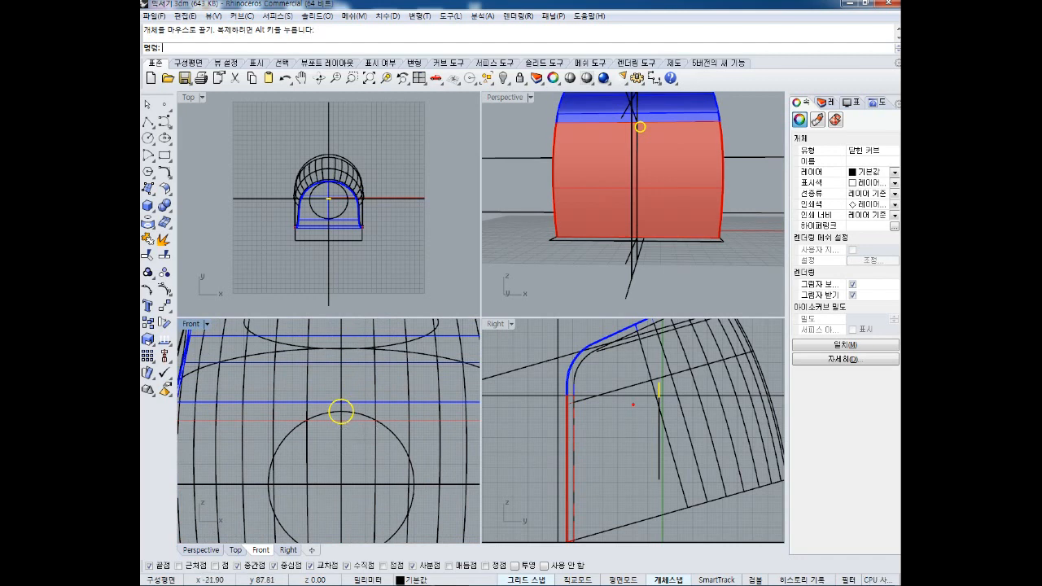
drag(659, 391, 658, 383)
scroll(340, 411, up, 3)
right_drag(345, 426, 307, 411)
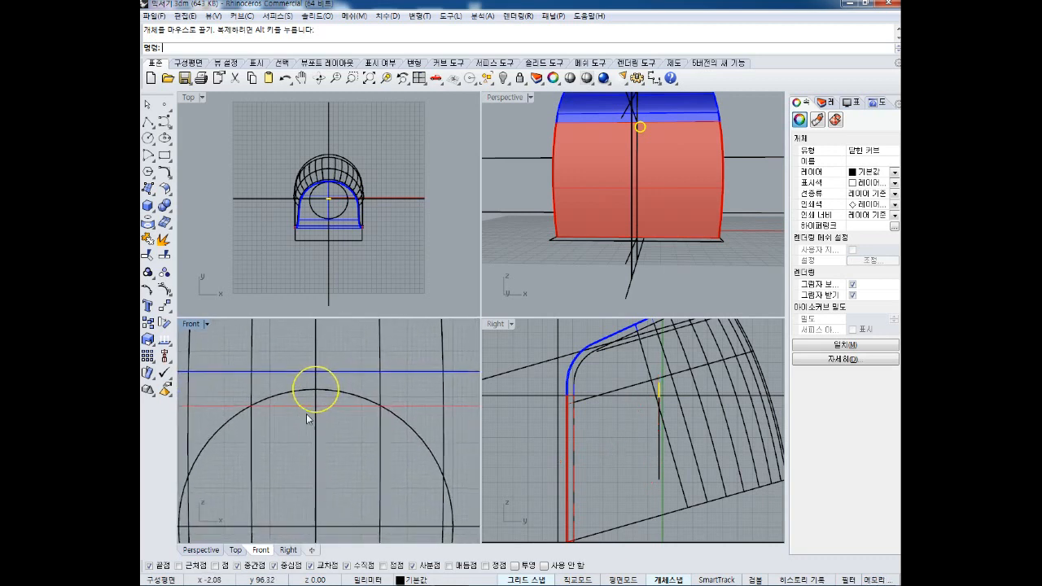
click(301, 430)
click(299, 409)
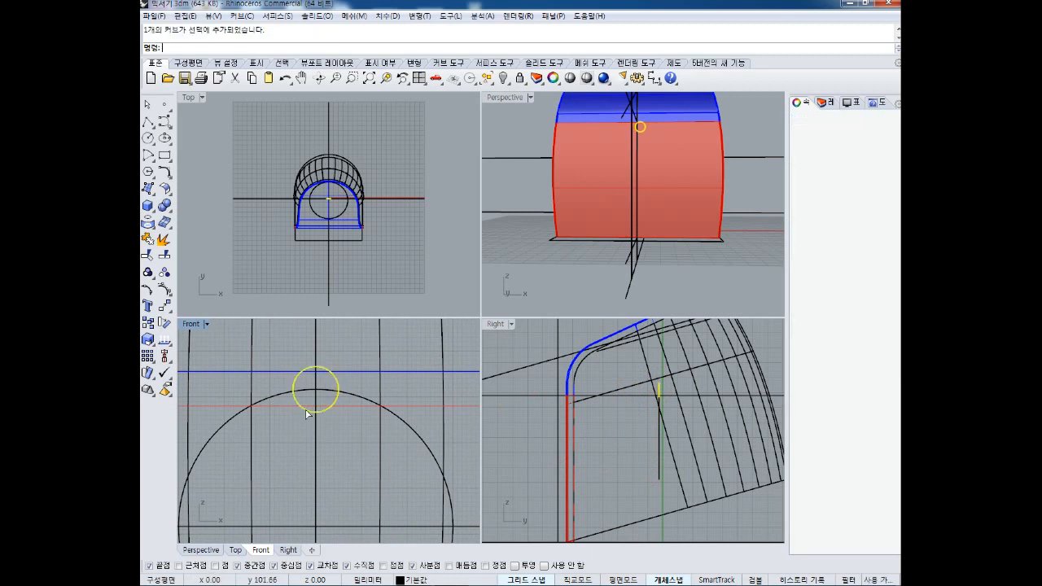
click(148, 340)
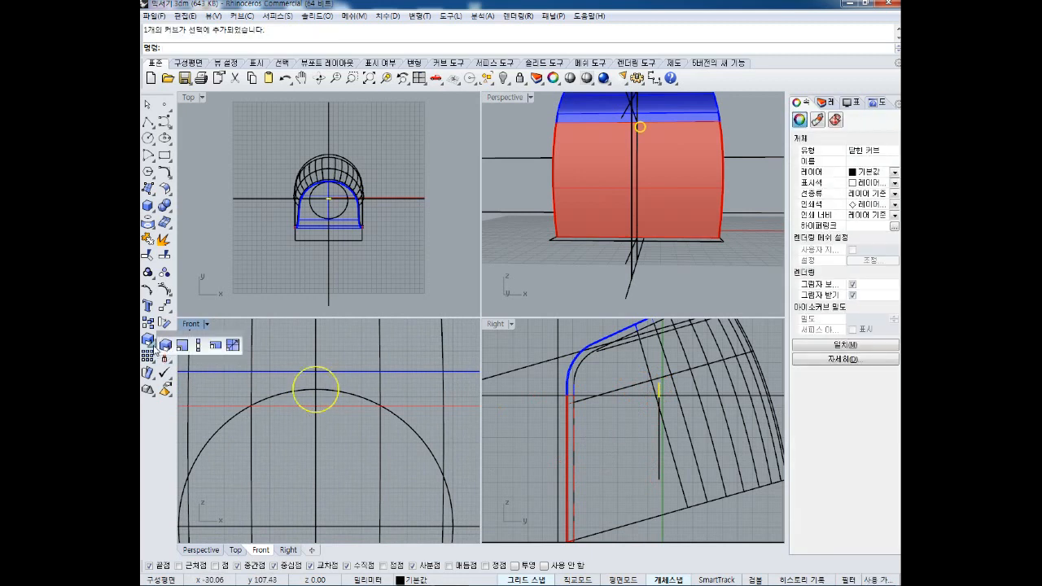
click(197, 347)
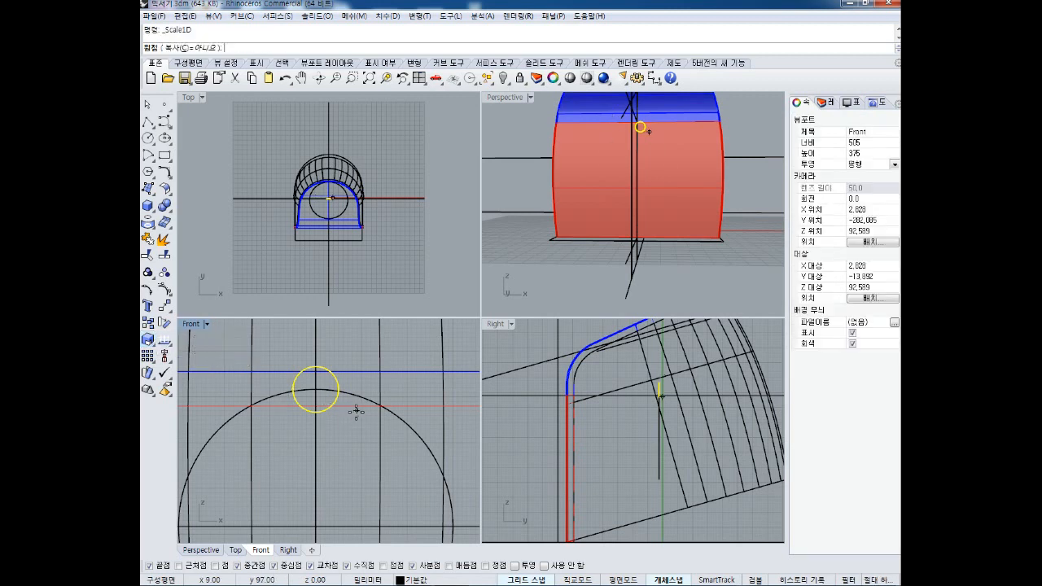
click(316, 388)
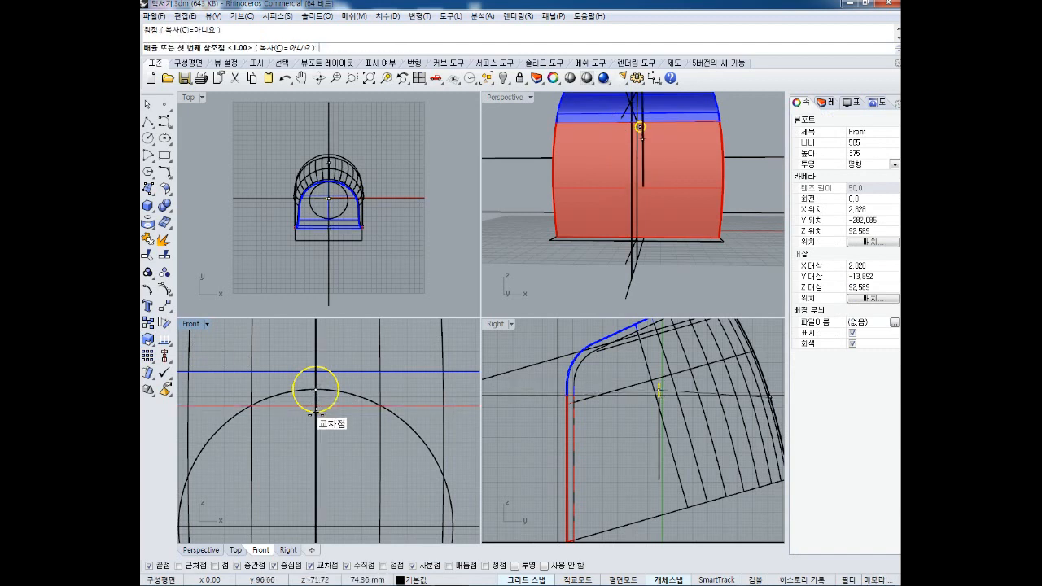
click(315, 414)
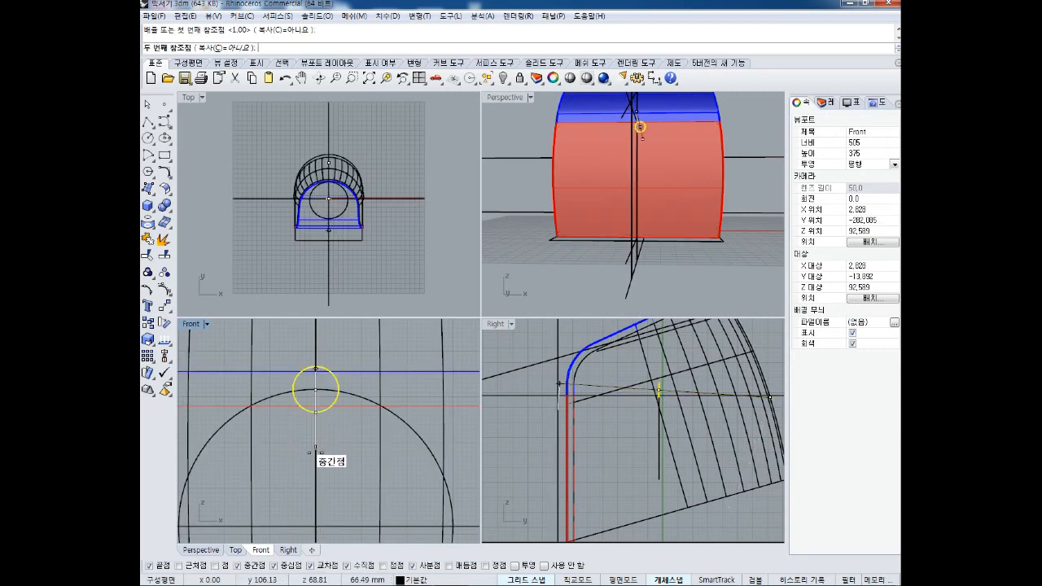
click(317, 458)
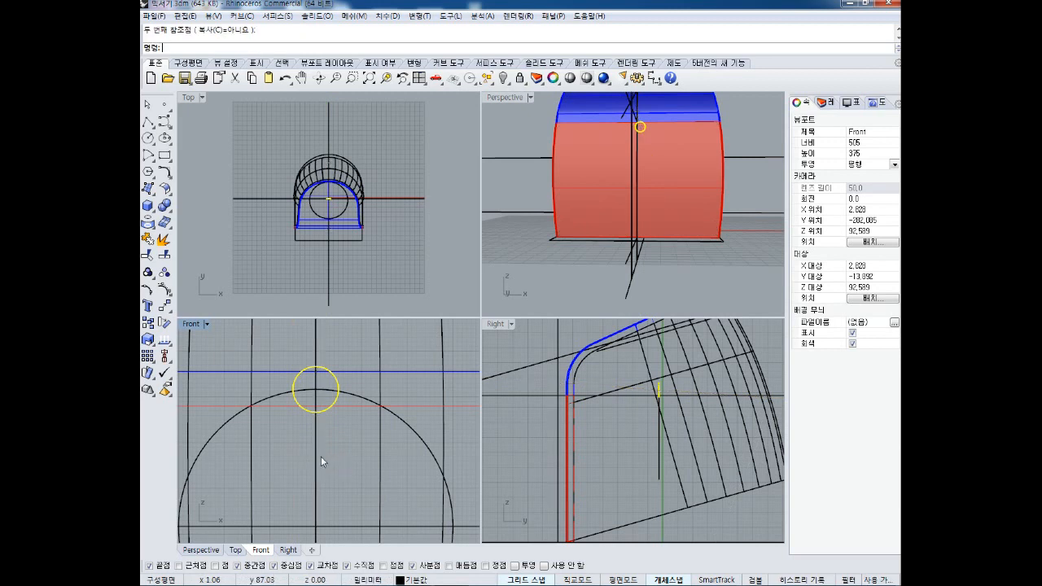
right_click(315, 396)
click(316, 389)
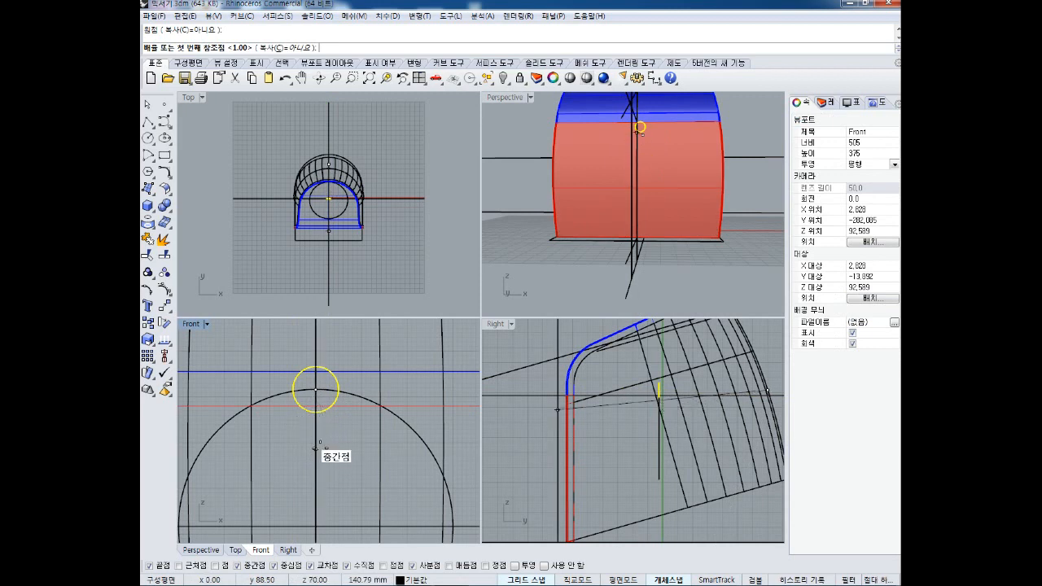
key(Escape)
Start Scale1D on the small circle with its origin at the large circle's upper quadrant point, and toggle the Project snap option.
right_click(333, 406)
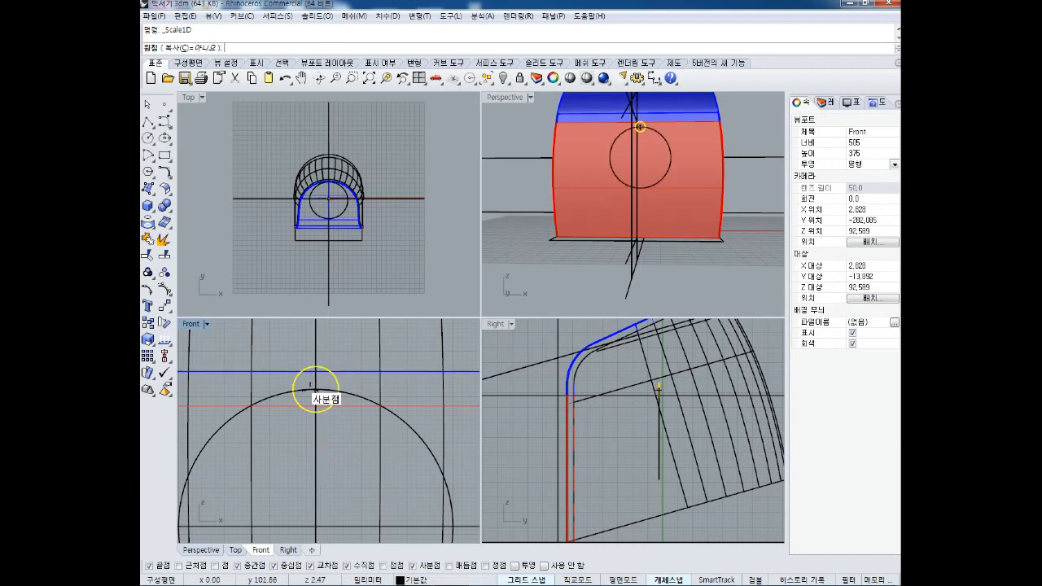
click(316, 390)
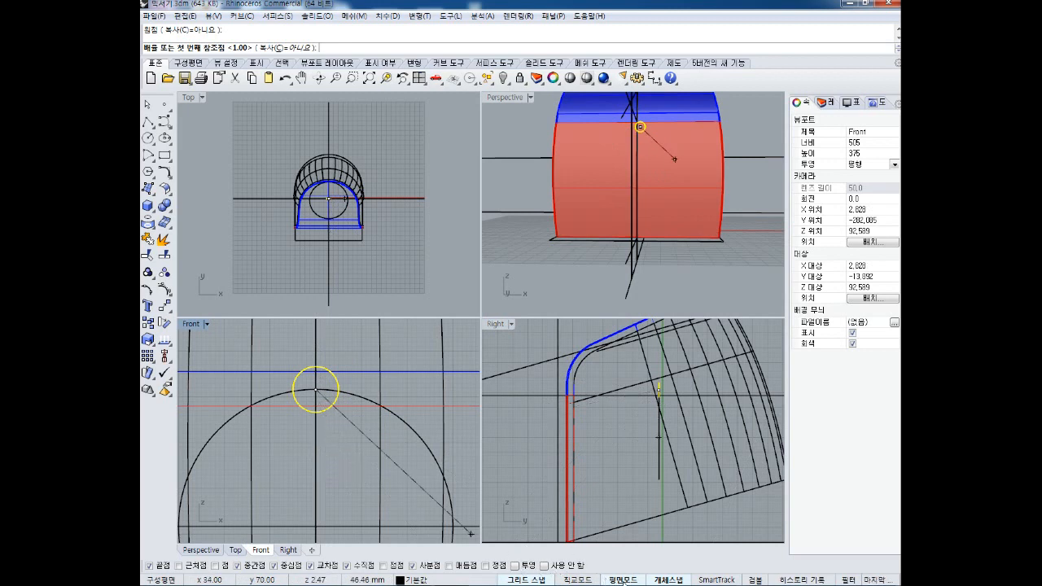
click(515, 566)
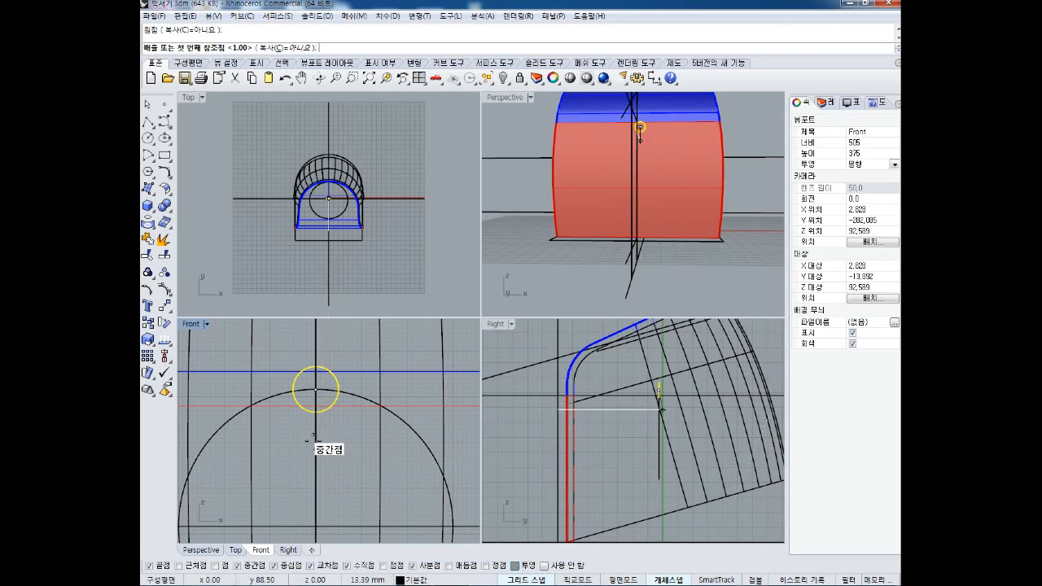
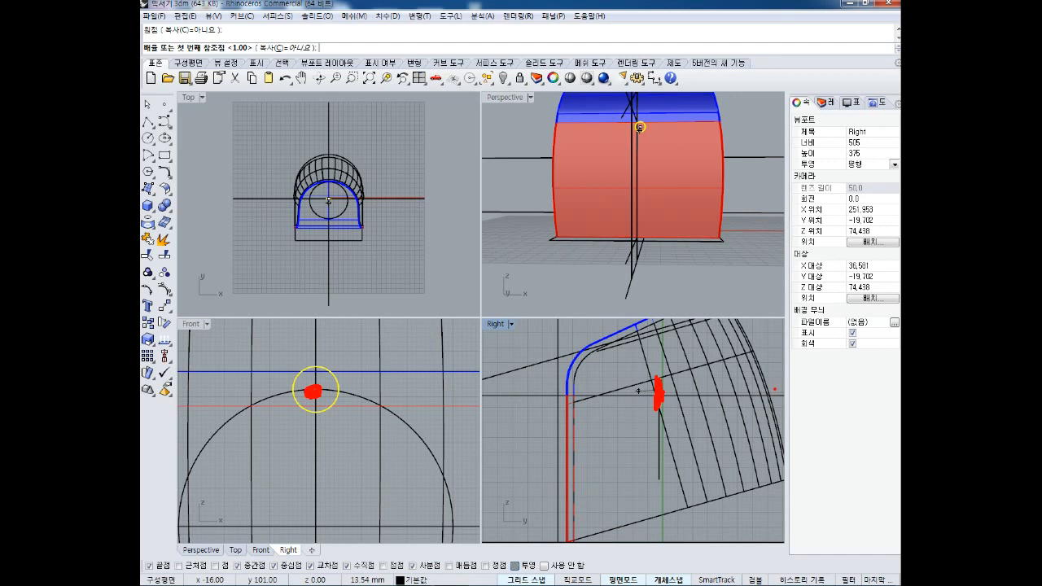
drag(776, 394, 772, 399)
drag(570, 443, 552, 426)
drag(748, 474, 751, 480)
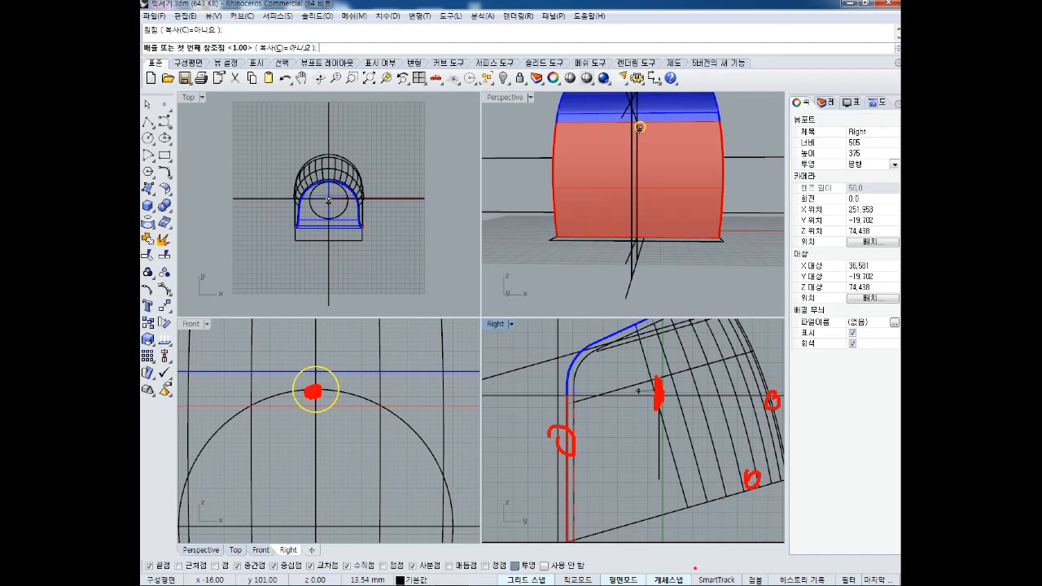
mouse_move(650, 556)
mouse_down()
mouse_move(667, 585)
mouse_move(692, 535)
mouse_up()
key(Escape)
Disable object snap and stretch the small circle vertically into an ellipse about twice its height.
click(666, 580)
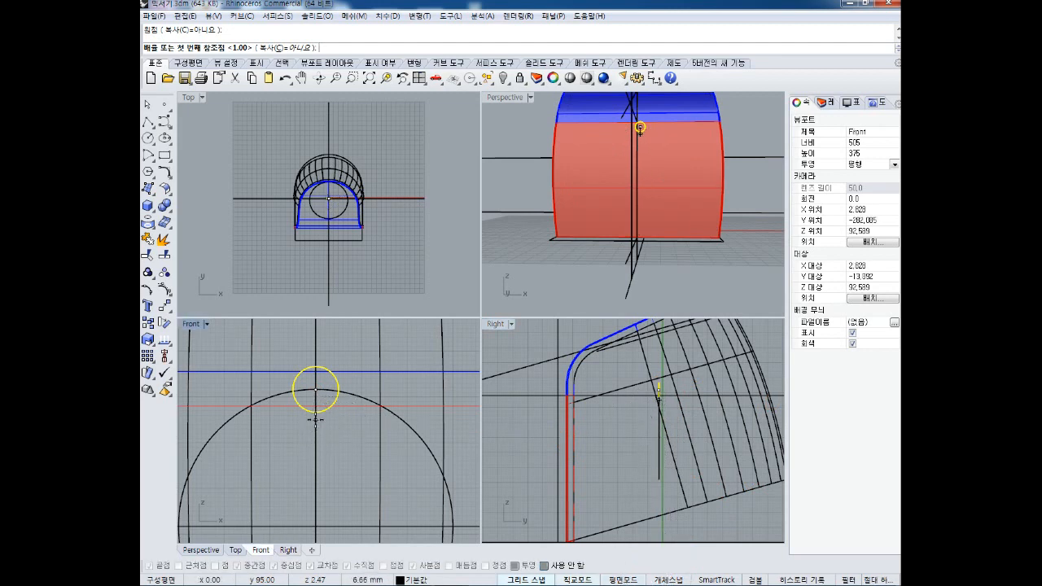
click(316, 425)
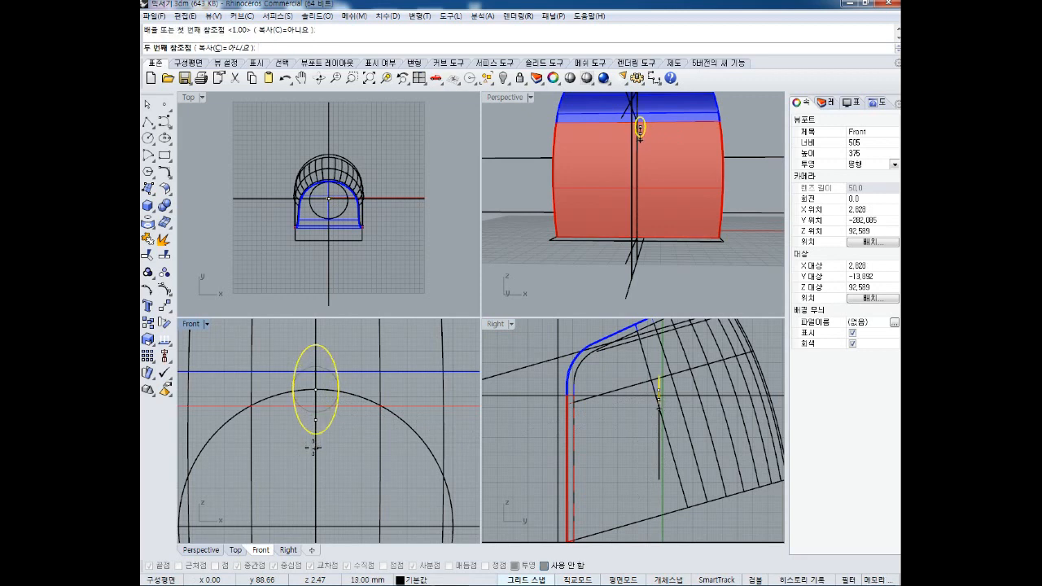
click(316, 446)
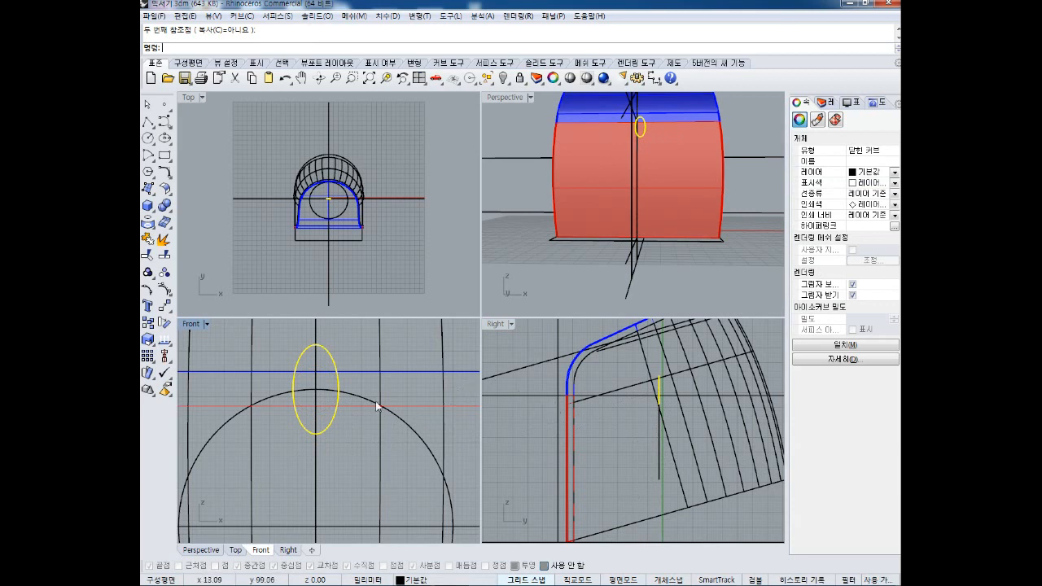
Trim the ellipse and the large circle against each other, removing the circle's arc inside the ellipse and the ellipse's part inside the circle.
right_drag(362, 412, 387, 402)
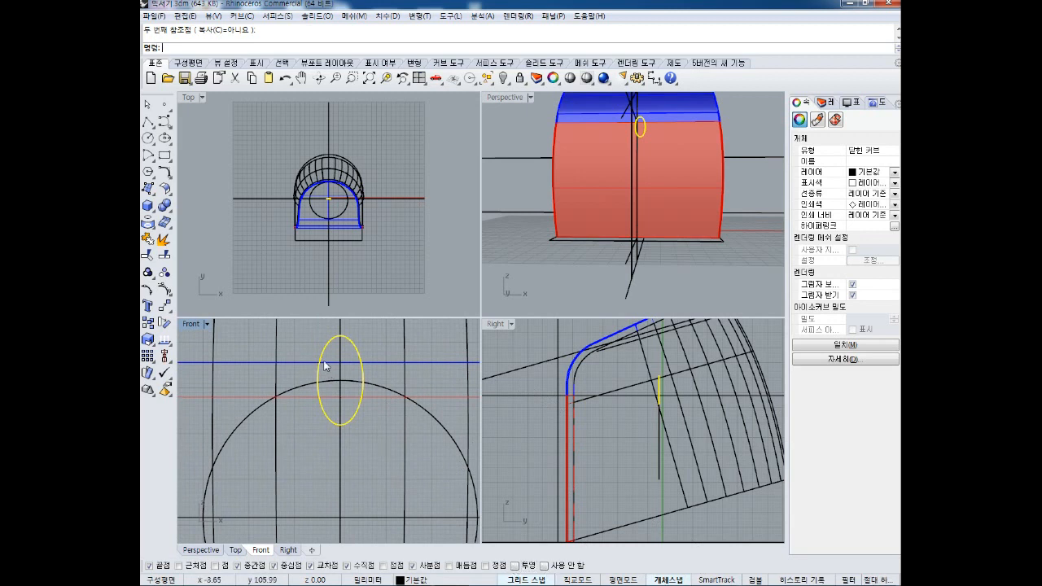
key(Escape)
text(tr)
key(Return)
click(362, 376)
click(371, 386)
right_click(362, 396)
click(351, 383)
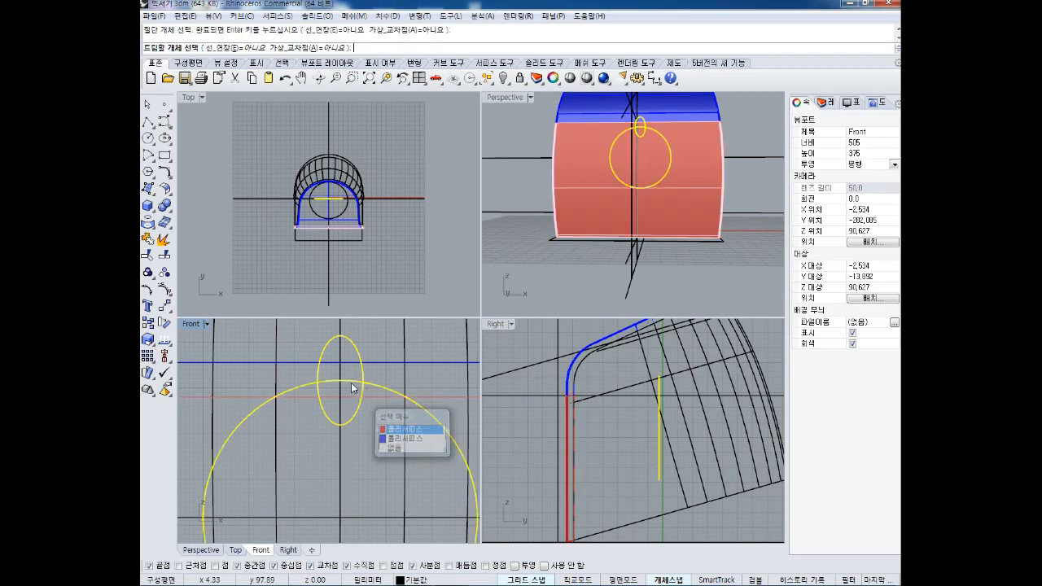
click(386, 436)
click(340, 422)
right_click(362, 423)
Maximize the Front viewport and fillet both corners where the ellipse meets the large circle with radius 2.
mouse_move(361, 422)
right_down()
mouse_move(355, 401)
mouse_move(354, 418)
right_up()
double_click(191, 324)
scroll(353, 306, down, 2)
scroll(412, 323, up, 3)
right_drag(542, 351, 541, 333)
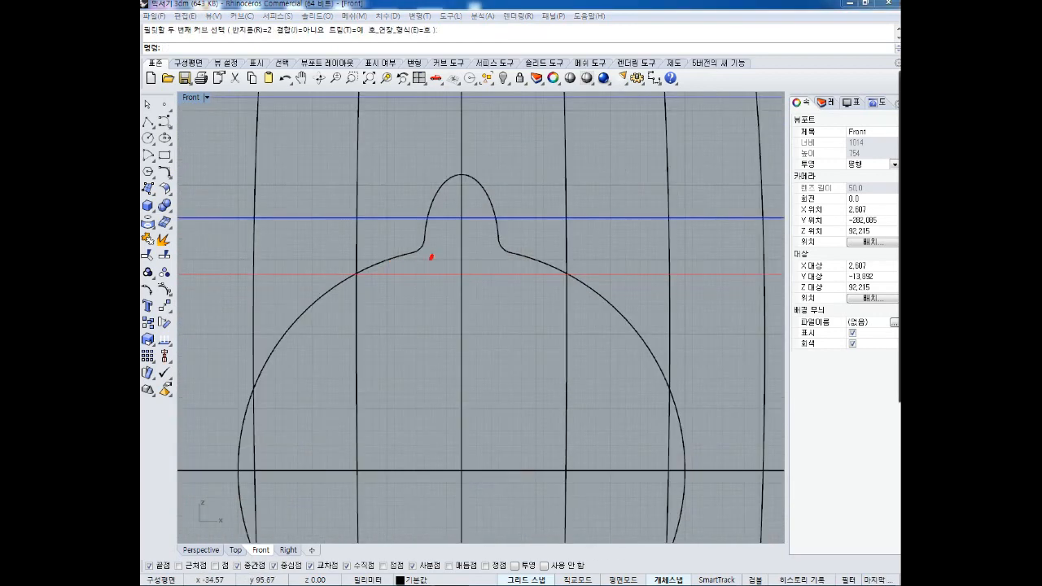
drag(430, 258, 425, 236)
drag(512, 233, 513, 268)
mouse_move(391, 300)
mouse_down()
mouse_move(417, 298)
mouse_move(395, 346)
mouse_move(407, 322)
mouse_up()
drag(425, 310, 426, 313)
drag(426, 336, 426, 347)
mouse_move(457, 293)
mouse_down()
mouse_move(459, 337)
mouse_move(523, 332)
mouse_move(542, 356)
mouse_up()
drag(522, 341, 656, 365)
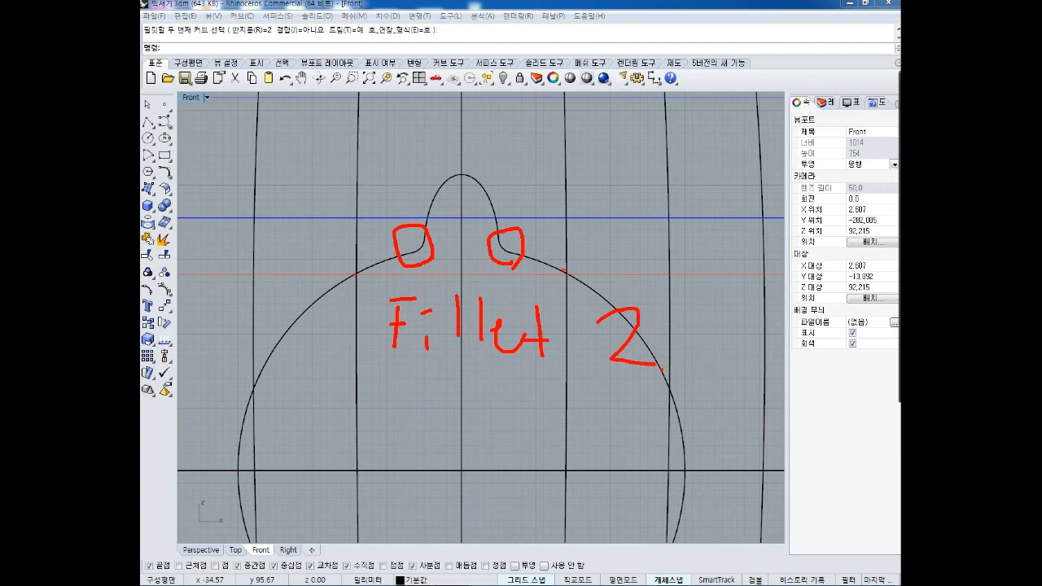
Join the upper bump, its two small fillet arcs and the large circle into one closed outline curve.
key(Escape)
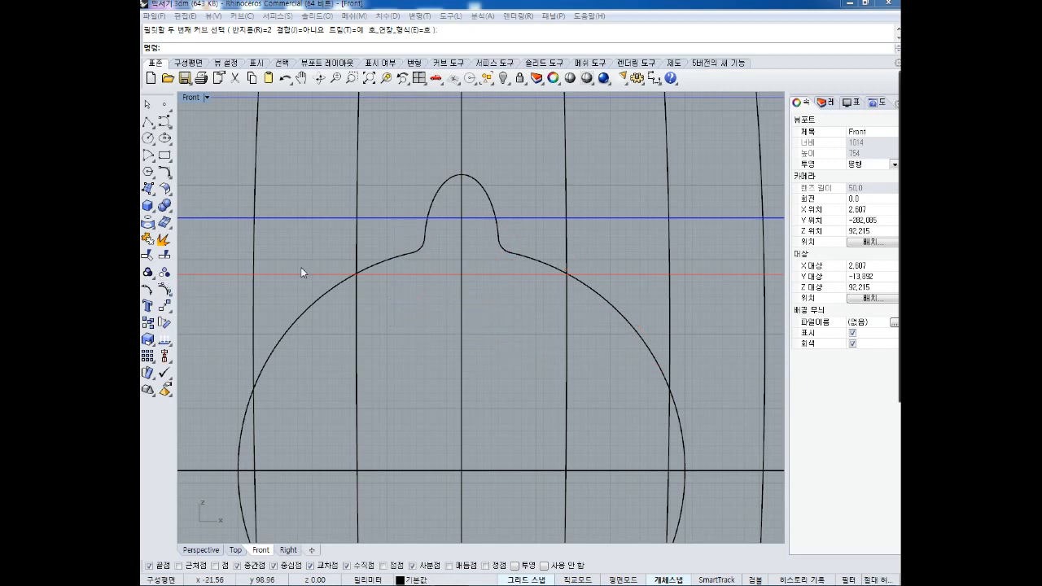
click(432, 199)
click(424, 245)
text(join)
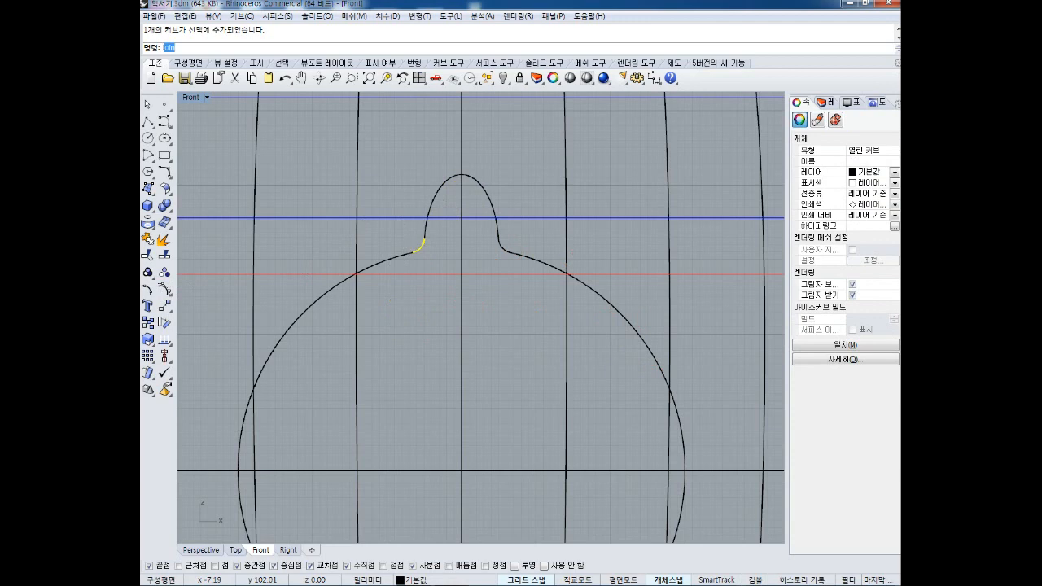
key(Return)
click(428, 211)
click(499, 246)
click(511, 254)
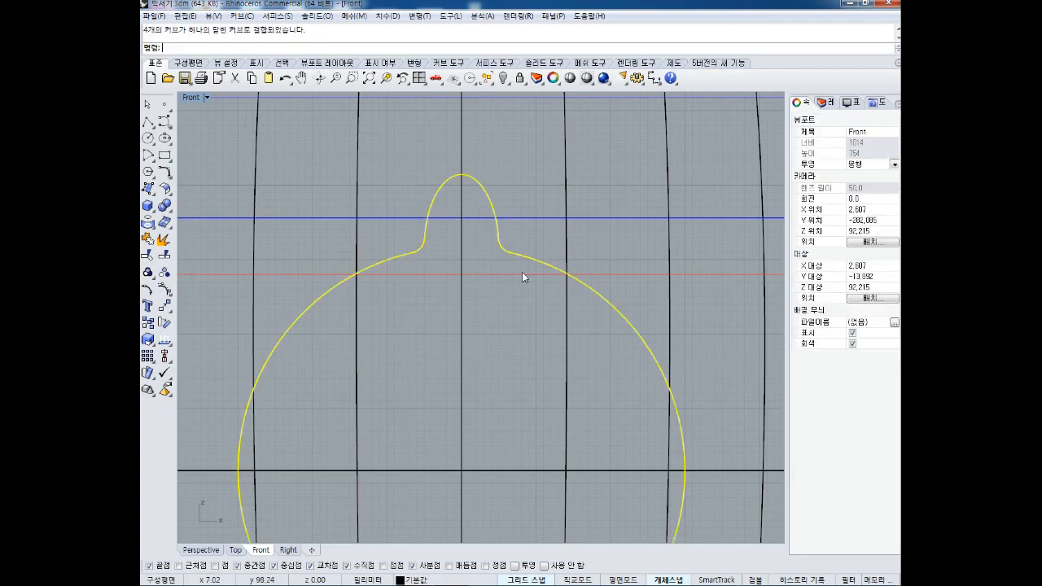
click(477, 311)
scroll(503, 283, down, 2)
click(511, 279)
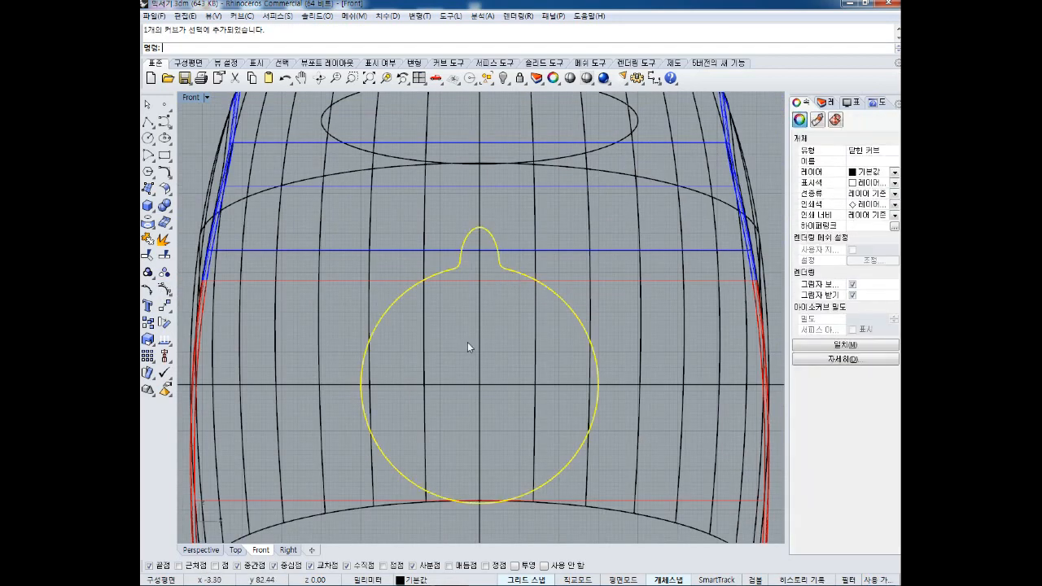
Draw a circle with radius 20 in the Front view, centred on the large circle of the closed outline.
right_drag(470, 344, 468, 302)
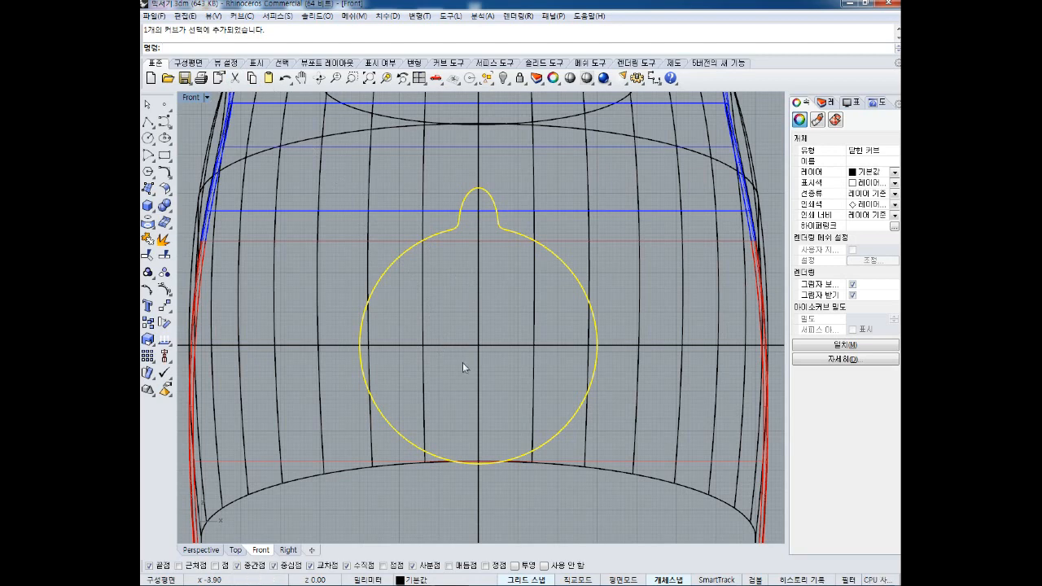
right_drag(475, 379, 459, 325)
scroll(461, 318, down, 3)
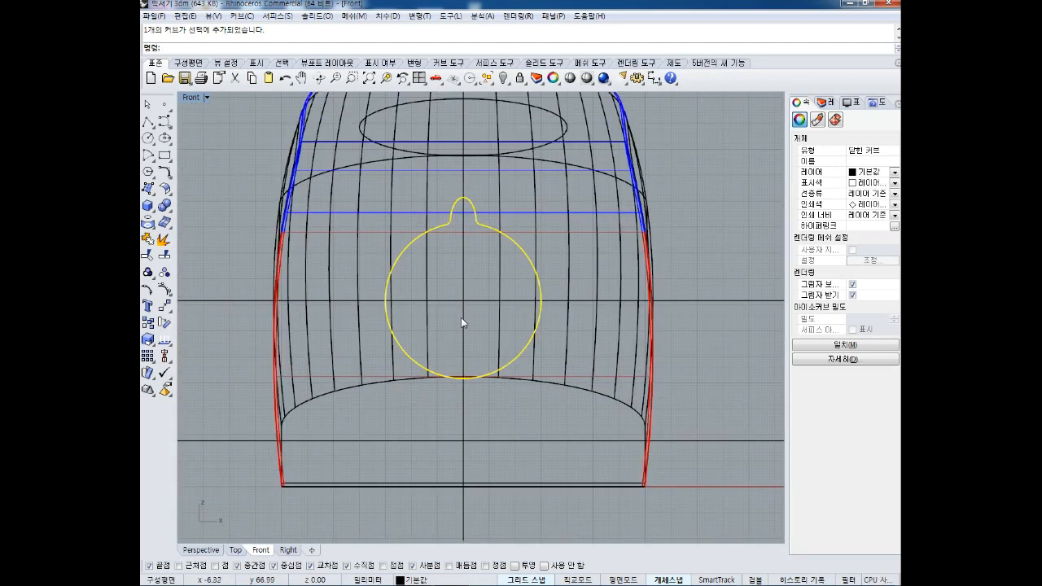
double_click(192, 97)
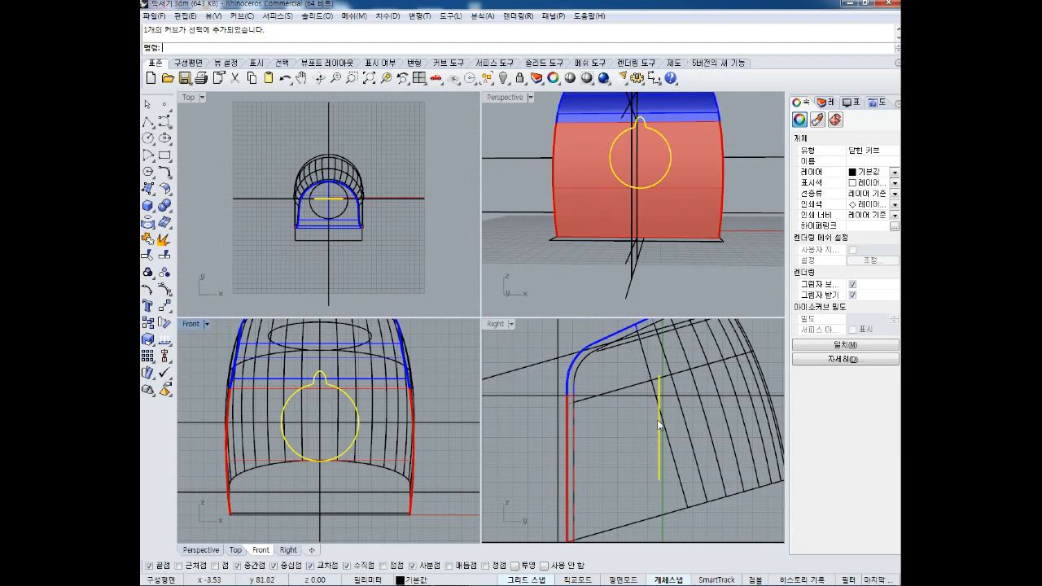
double_click(191, 324)
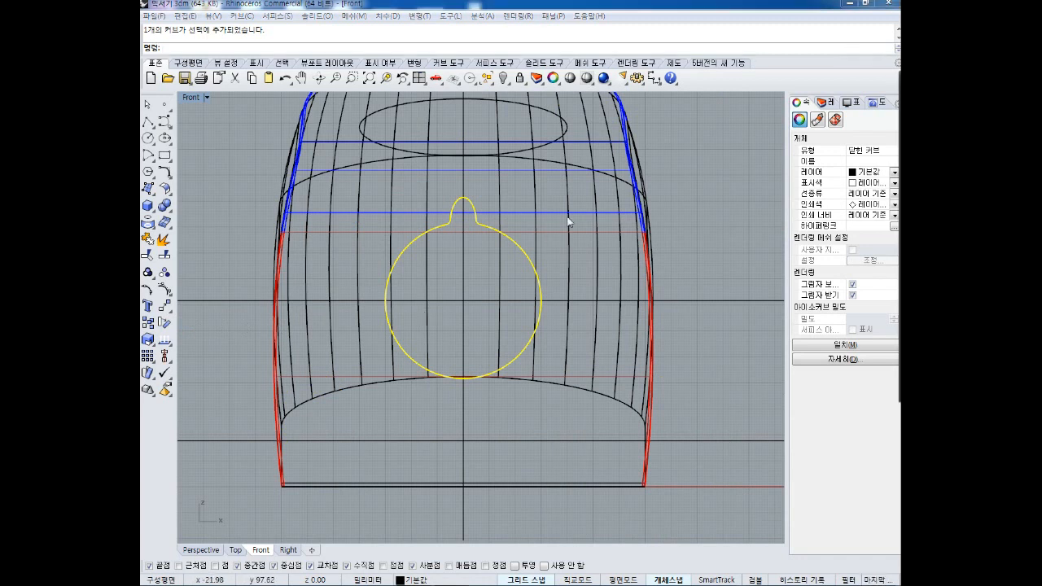
right_drag(439, 261, 443, 245)
scroll(442, 244, up, 1)
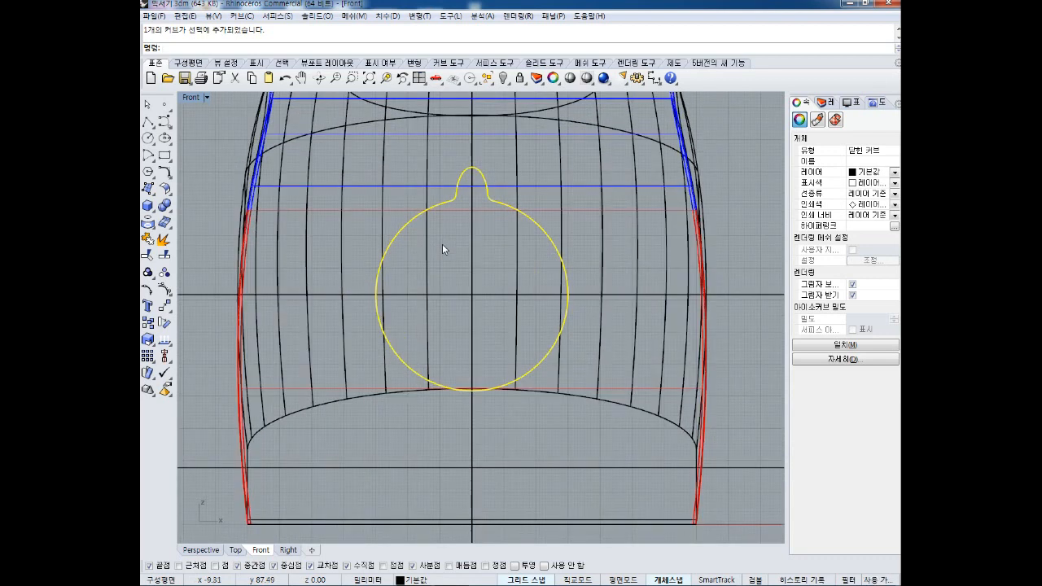
click(147, 138)
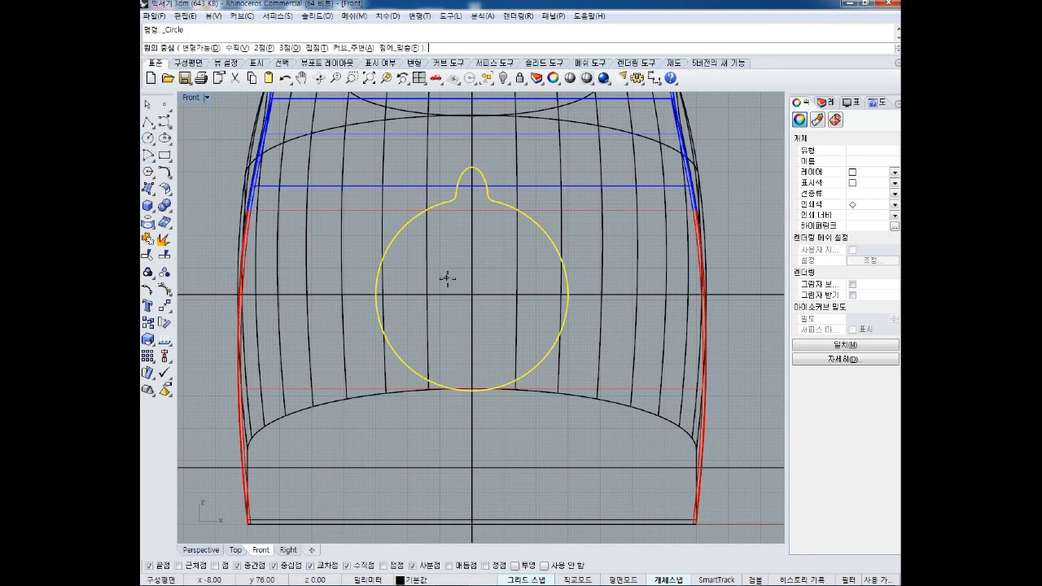
click(473, 294)
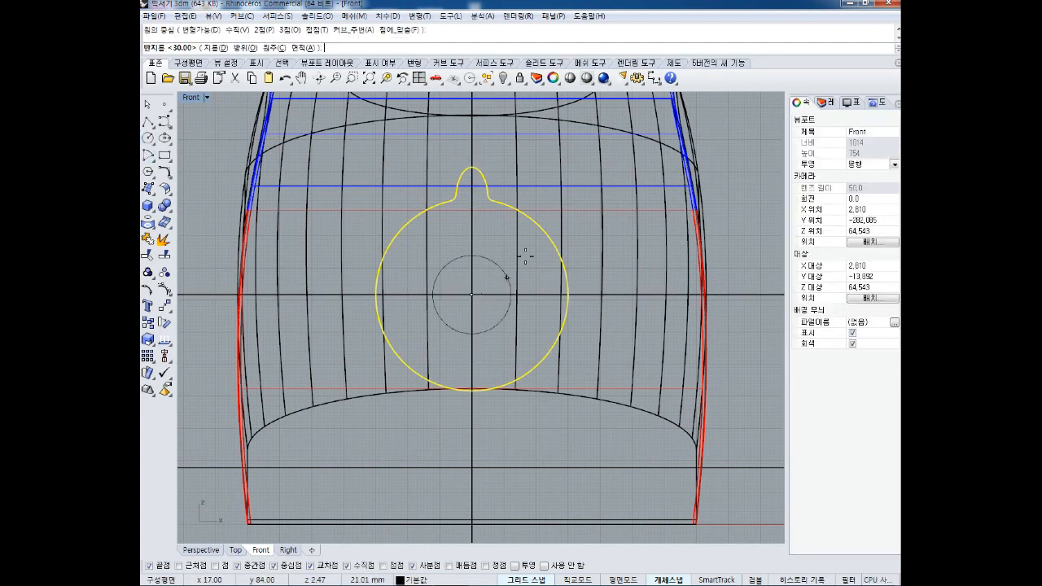
text(20)
key(Return)
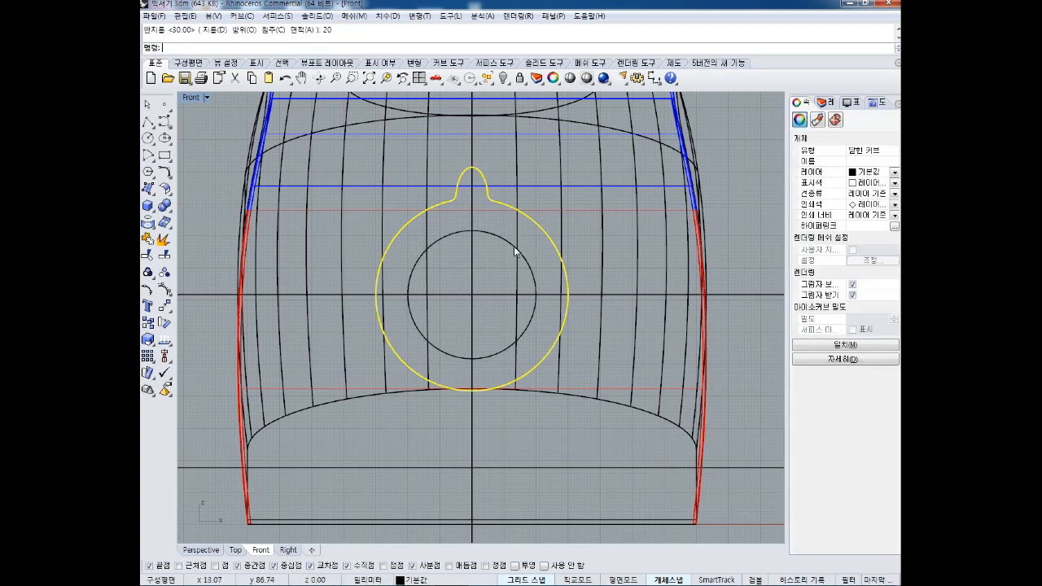
key(Return)
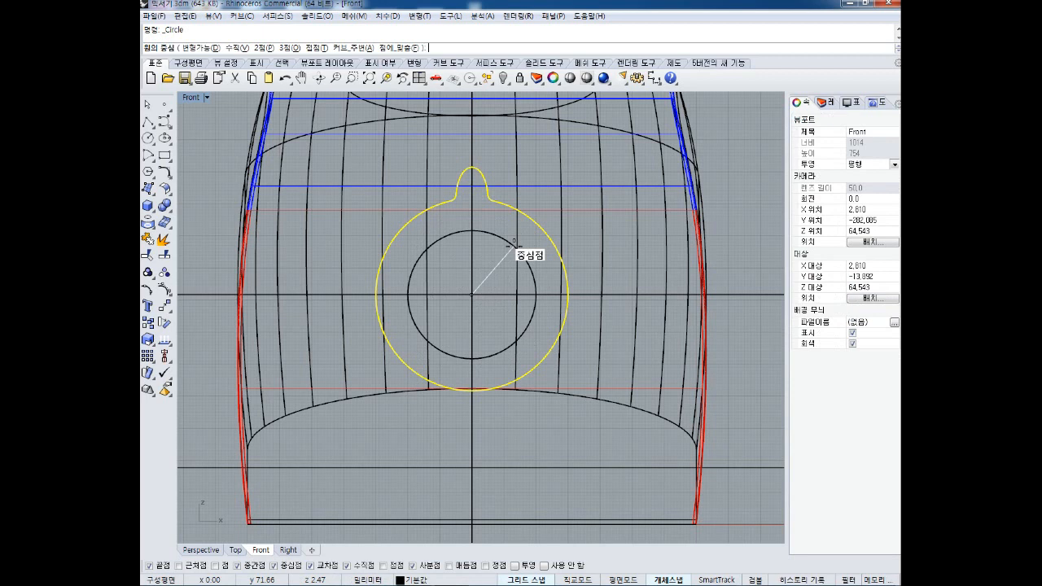
text(8)
key(Return)
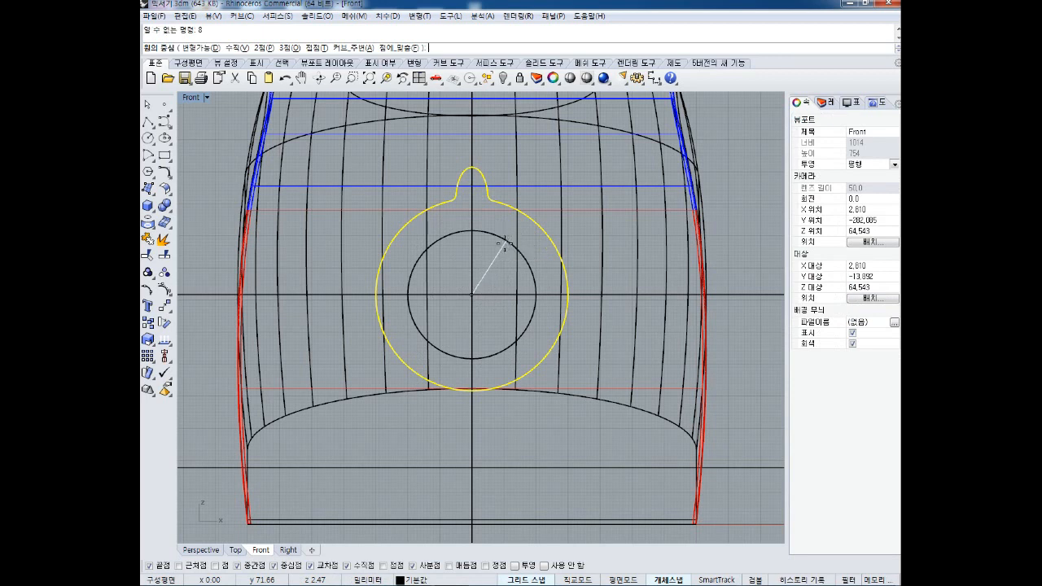
key(Escape)
Offset the inner circle outward by a distance of 8, creating a concentric circle just inside the closed outline.
text(offset)
key(Return)
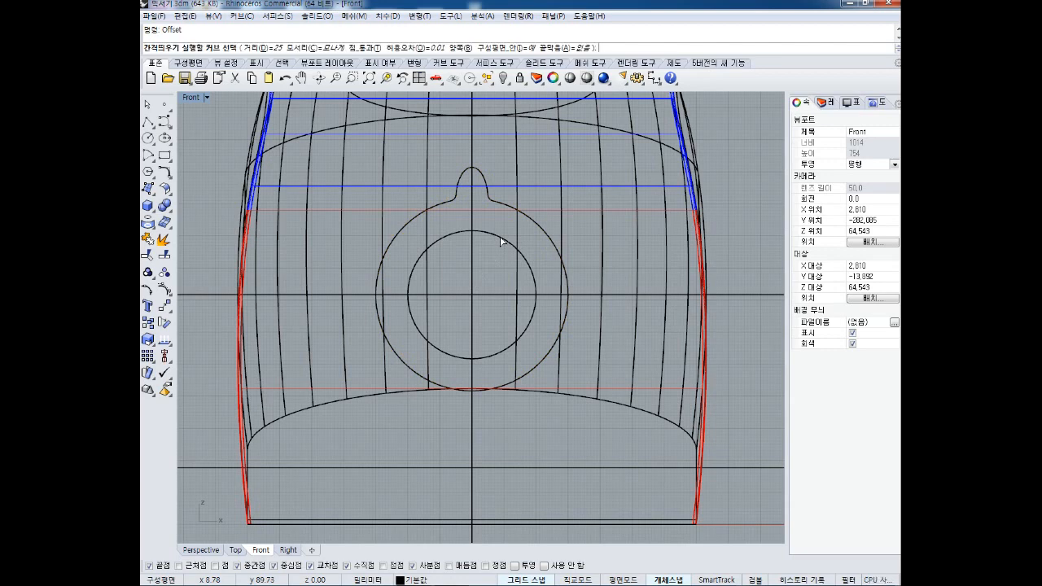
click(505, 241)
click(523, 234)
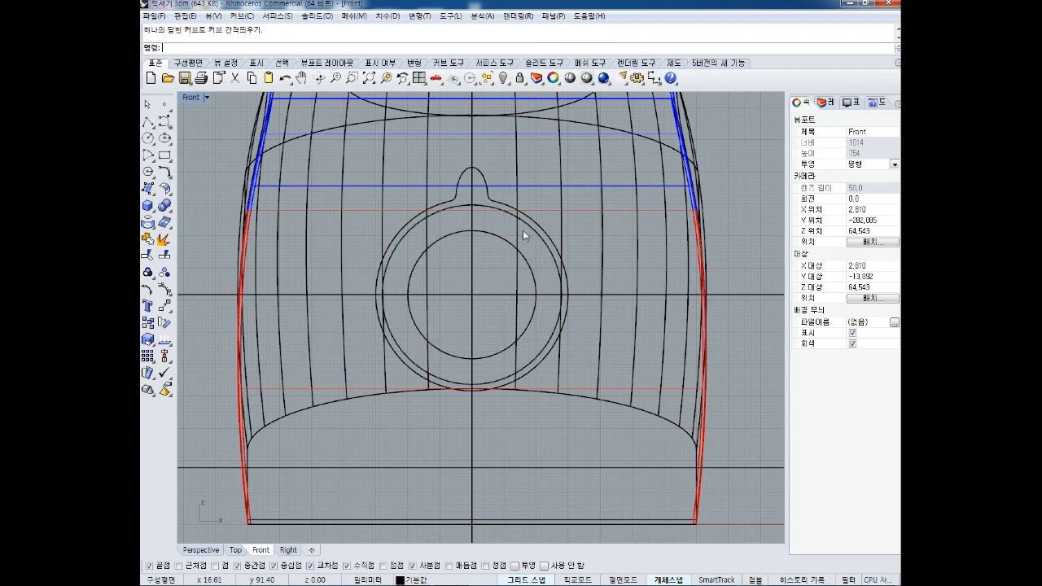
scroll(496, 251, up, 5)
right_drag(501, 250, 519, 244)
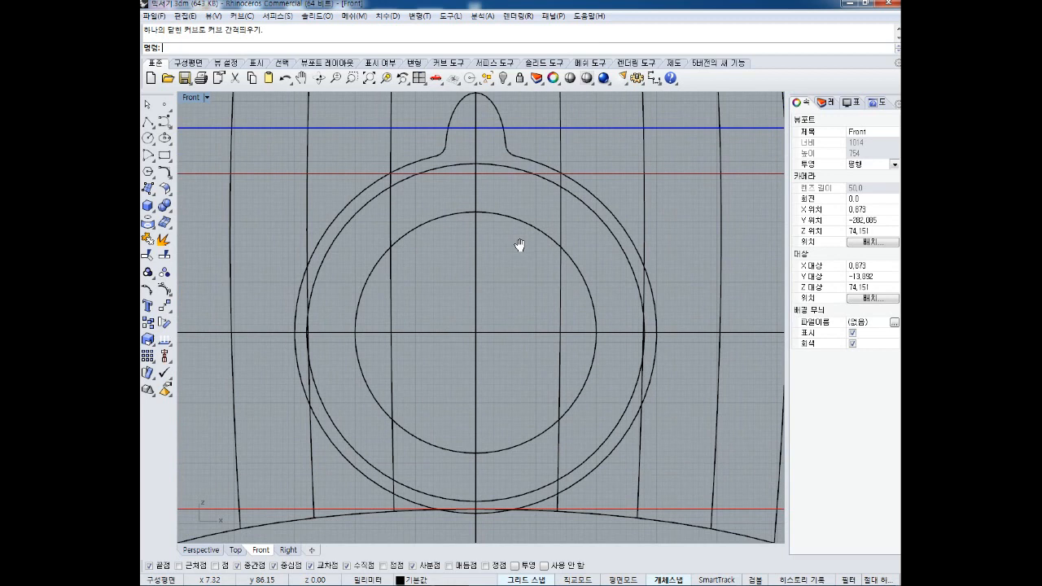
key(ctrl+2)
mouse_move(540, 226)
mouse_down()
mouse_move(505, 281)
mouse_move(466, 310)
mouse_move(485, 312)
mouse_up()
mouse_move(498, 297)
mouse_down()
mouse_move(492, 313)
mouse_move(500, 296)
mouse_up()
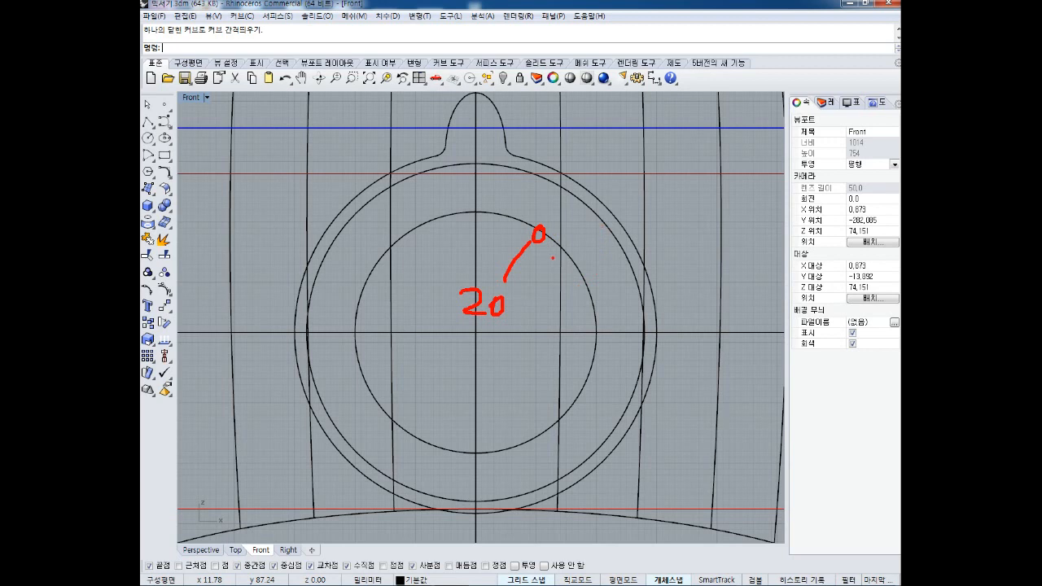
mouse_move(572, 258)
mouse_down()
mouse_move(609, 229)
mouse_move(595, 235)
mouse_move(604, 242)
mouse_up()
mouse_move(600, 281)
mouse_down()
mouse_move(617, 282)
mouse_move(600, 289)
mouse_up()
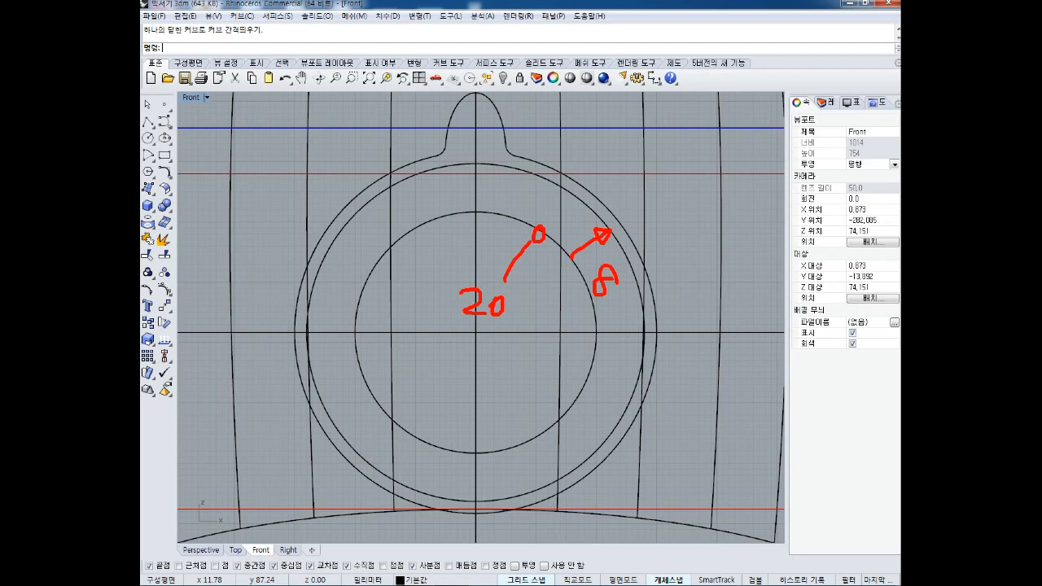
Window-select the closed outline and its inner circles and move them down so they cross the body's arched lower edge.
scroll(444, 247, down, 8)
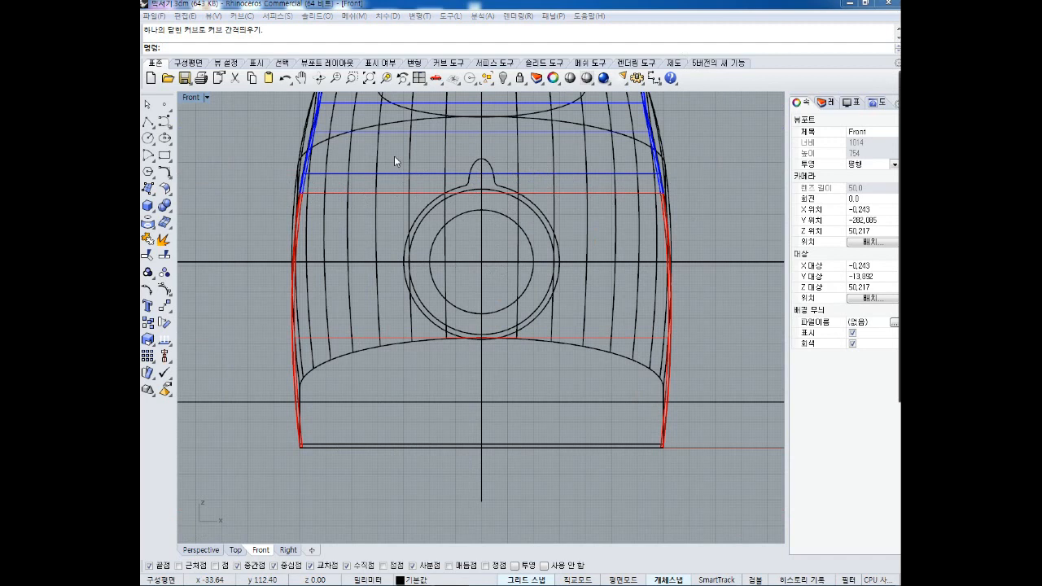
drag(390, 146, 569, 356)
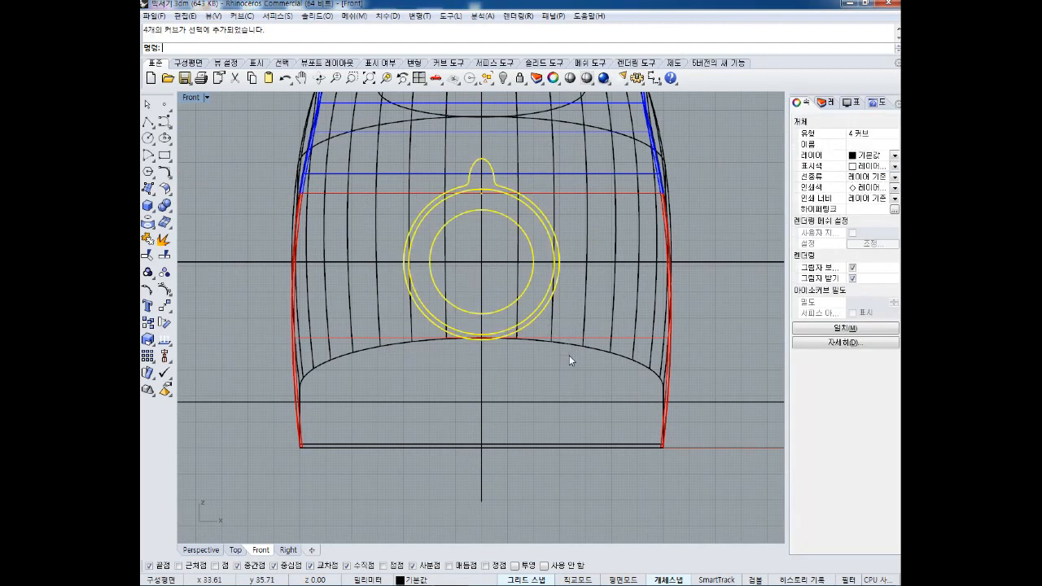
mouse_move(384, 144)
mouse_down()
mouse_move(545, 356)
mouse_move(592, 376)
mouse_up()
mouse_move(409, 155)
mouse_down()
mouse_move(521, 322)
mouse_move(578, 332)
mouse_move(591, 375)
mouse_up()
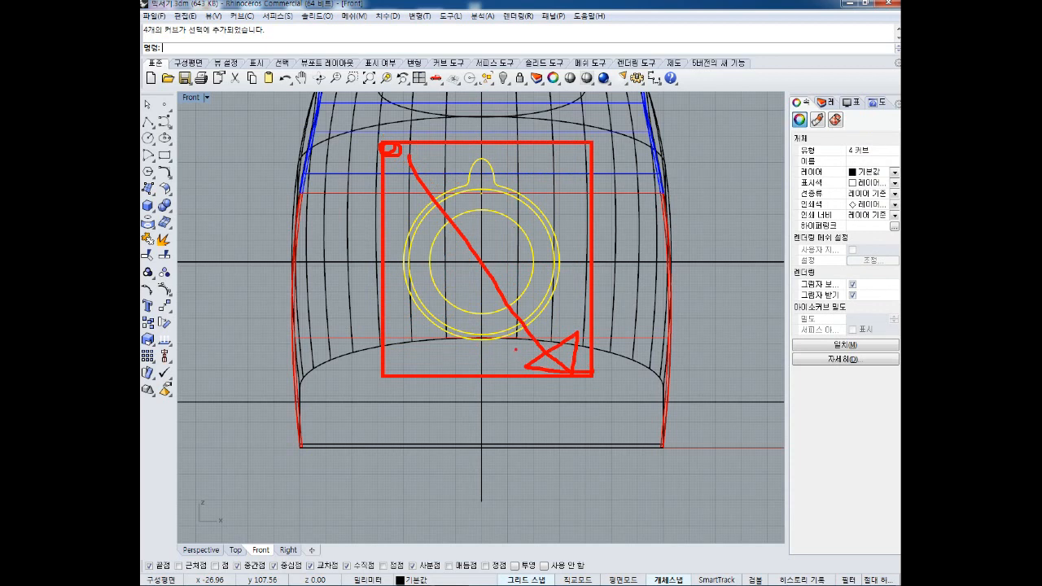
key(Escape)
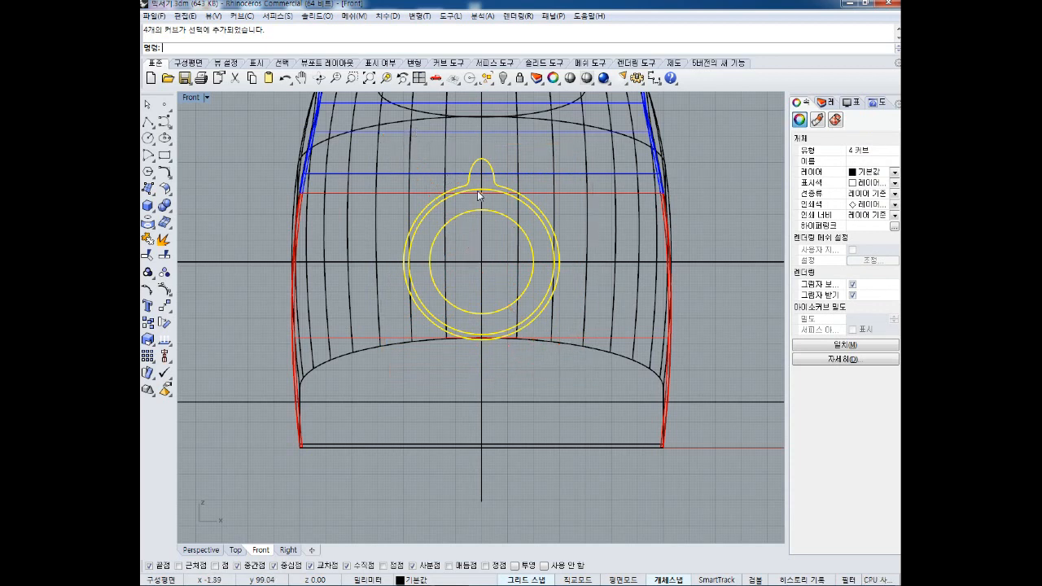
drag(480, 200, 477, 246)
right_click(422, 206)
drag(396, 177, 643, 430)
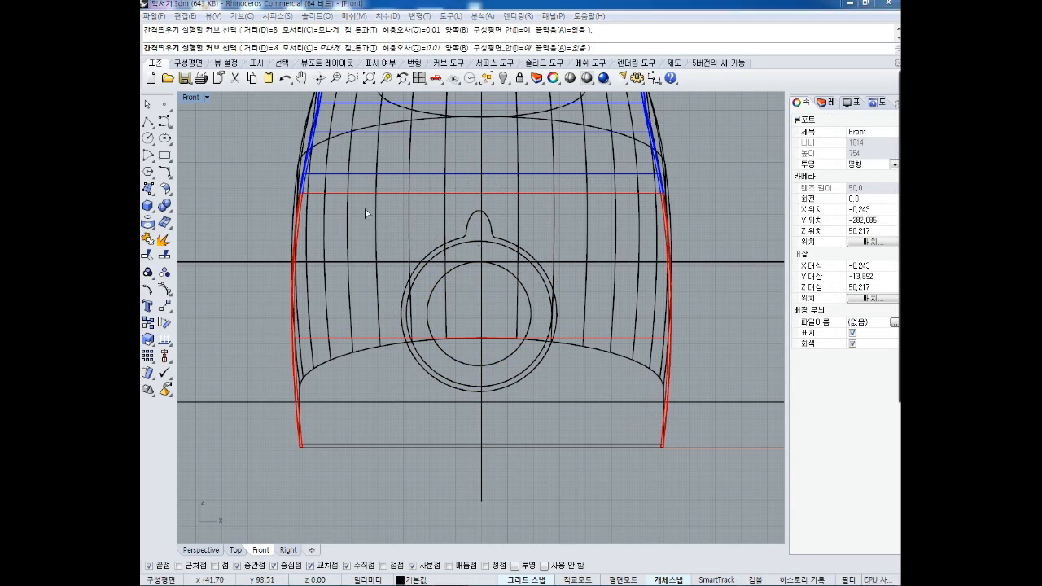
click(383, 194)
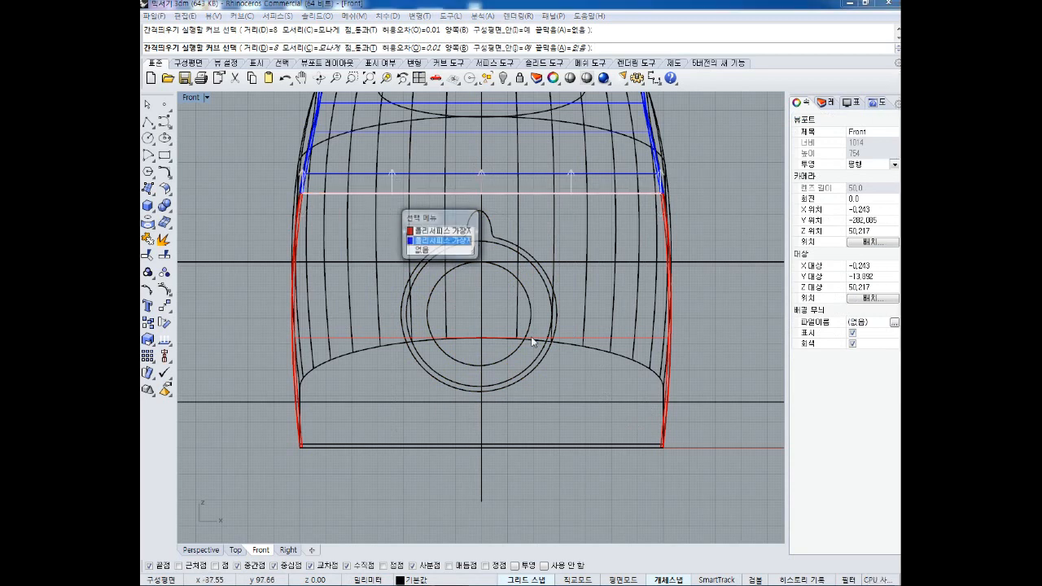
click(379, 221)
key(Escape)
Select the outline and circles again and shift them sideways until they are centred on the body's vertical axis.
drag(387, 202, 590, 419)
scroll(494, 271, up, 5)
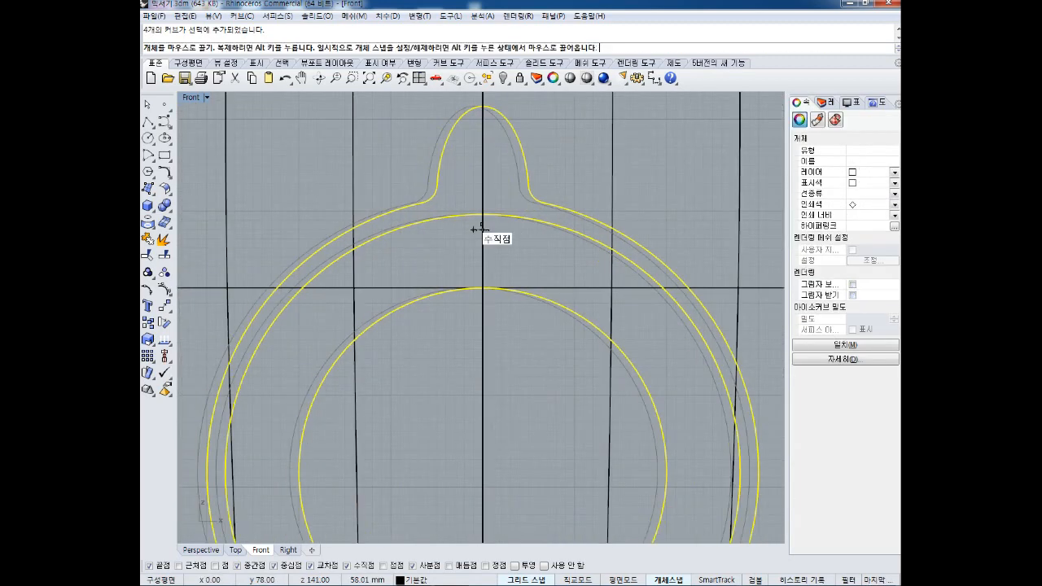
scroll(527, 234, down, 4)
key(Escape)
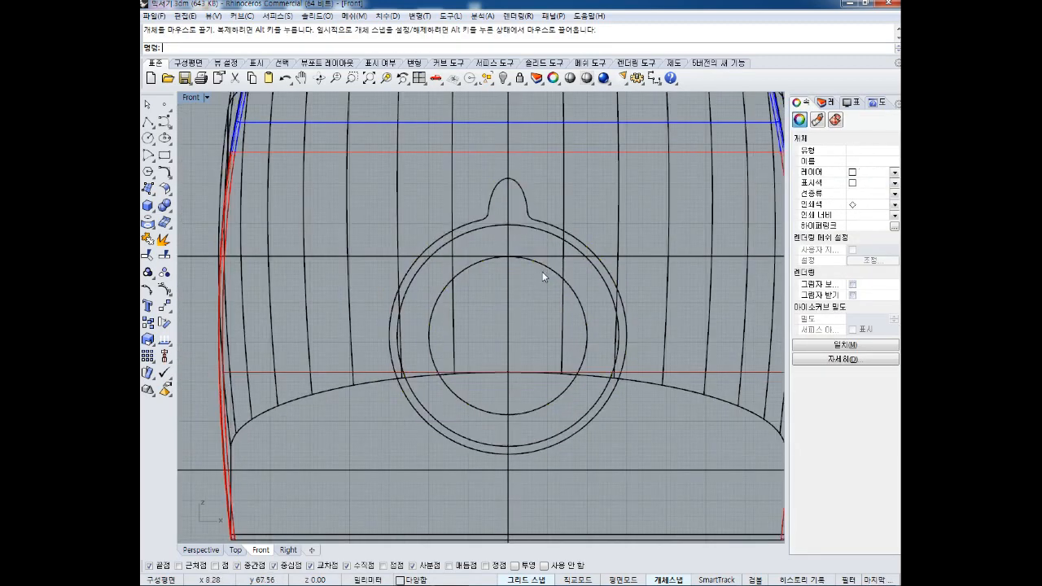
scroll(500, 285, down, 5)
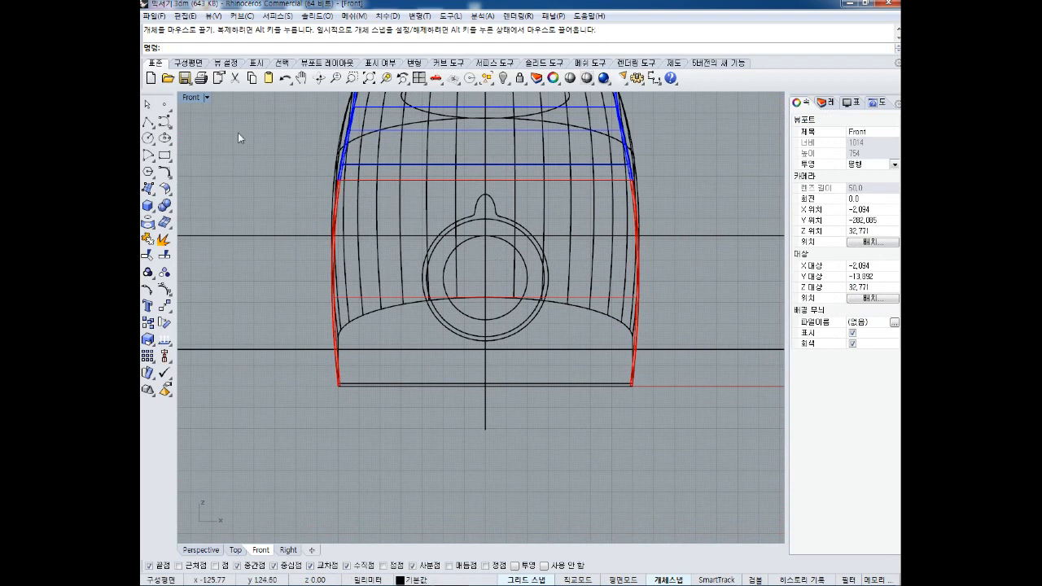
Select the closed outline and its inner circles in the maximized Front view.
double_click(192, 98)
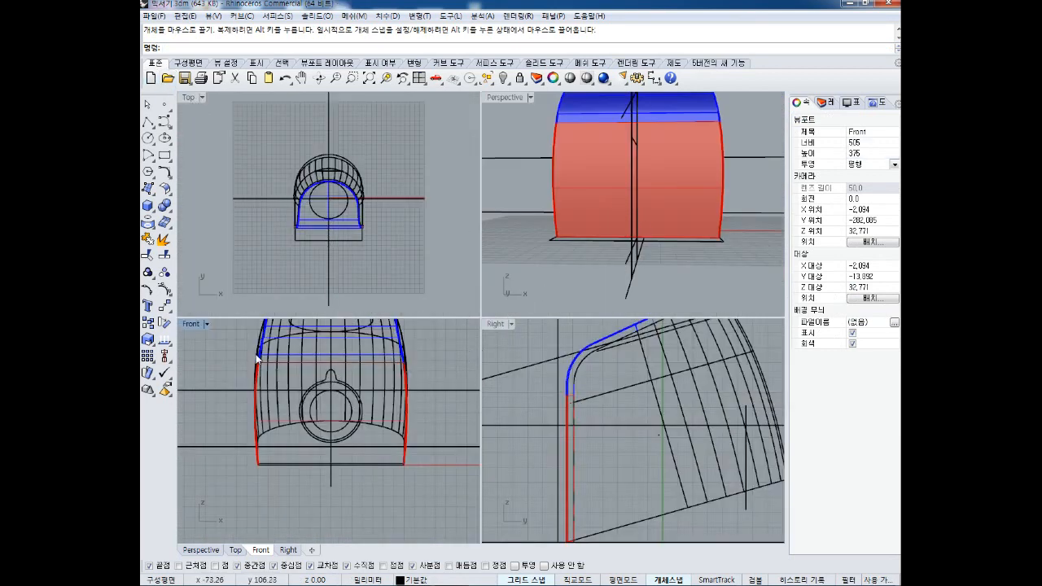
double_click(197, 325)
right_drag(419, 311, 397, 321)
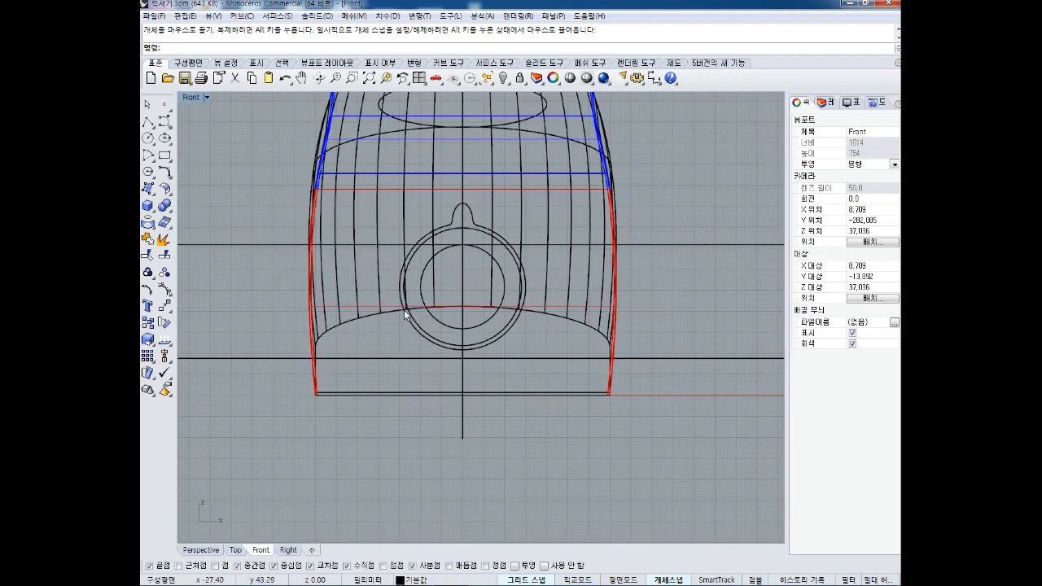
click(388, 192)
click(379, 222)
drag(388, 198, 531, 335)
scroll(461, 232, up, 5)
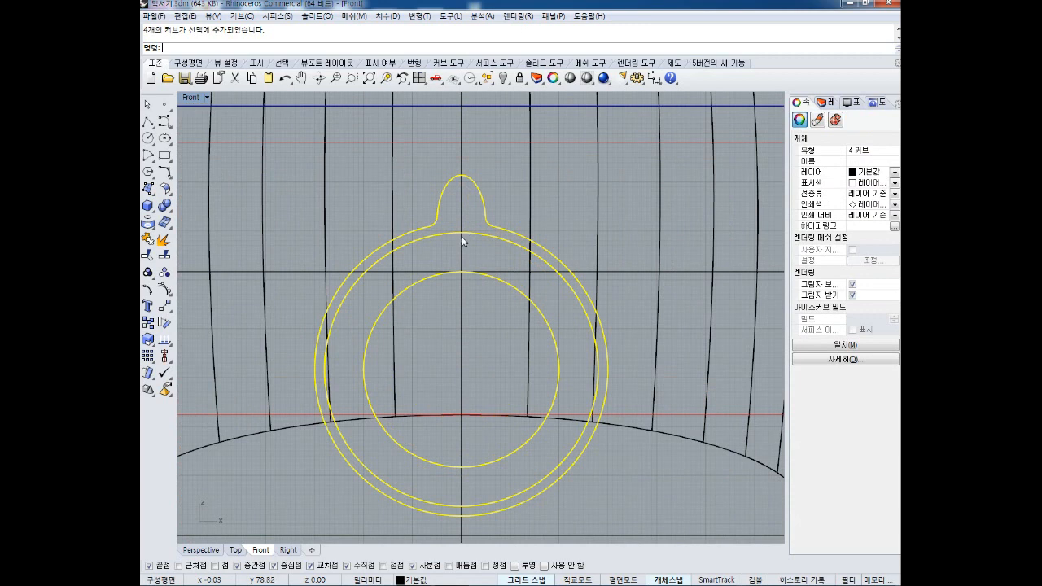
Try to lower the selected outline and circles with object snaps active, undoing each move.
drag(461, 240, 461, 242)
key(ctrl+z)
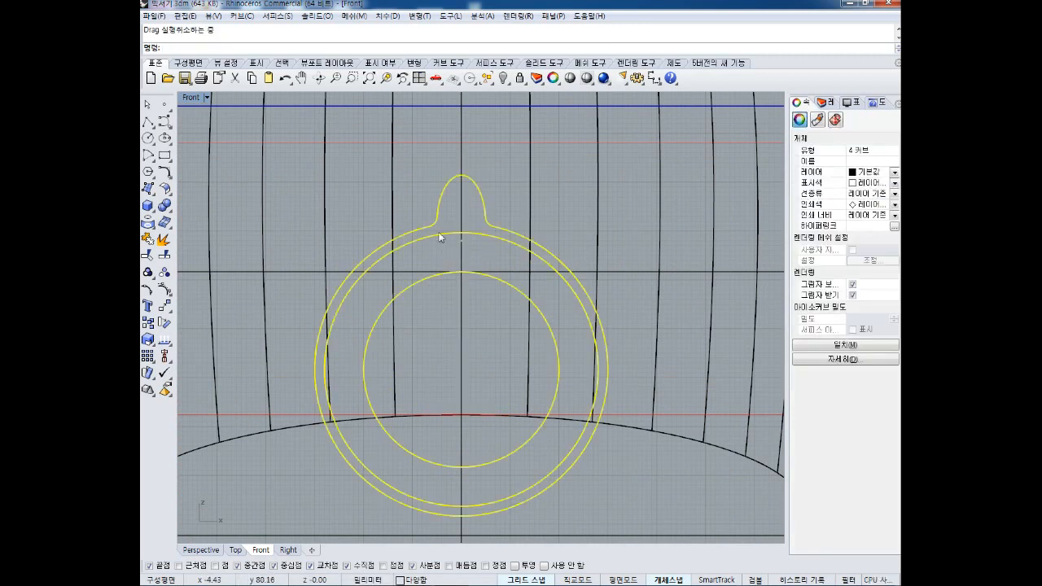
key(Escape)
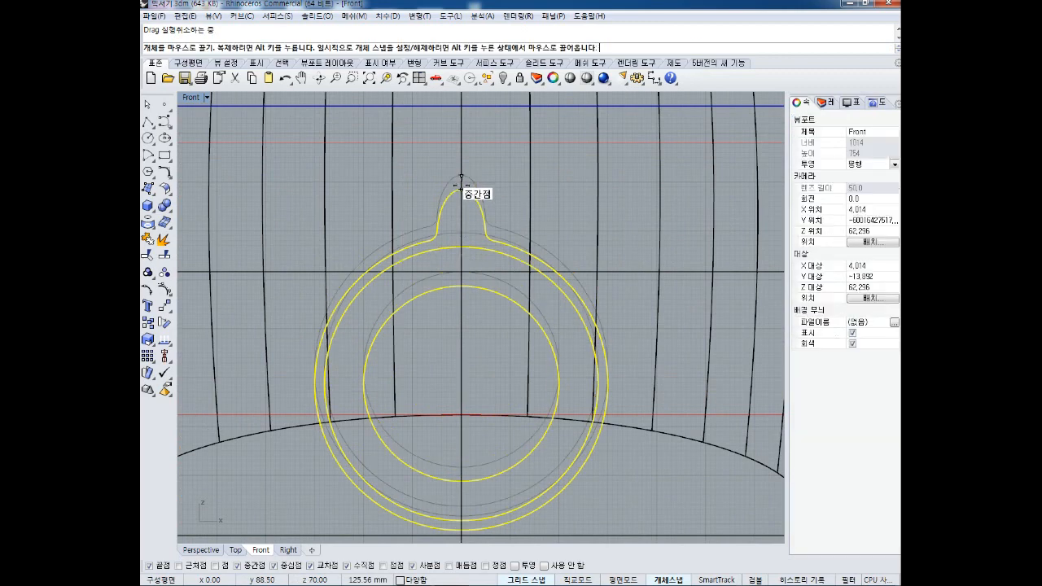
scroll(457, 181, up, 3)
drag(462, 181, 465, 183)
key(ctrl+z)
Disable object snaps and move the selected outline and circles slightly down along the vertical axis.
click(666, 579)
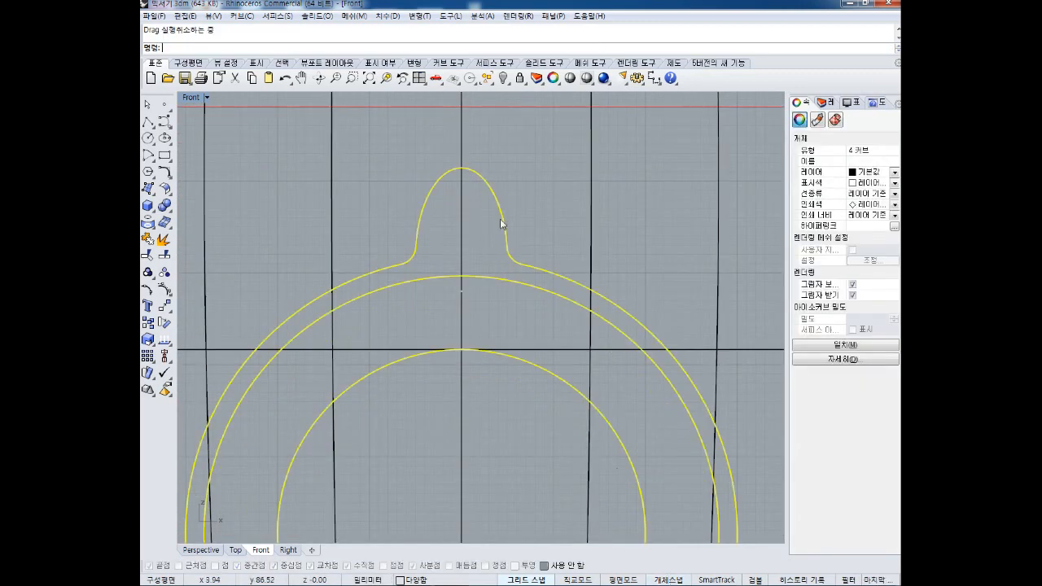
mouse_move(461, 167)
mouse_down()
mouse_move(462, 183)
mouse_move(462, 171)
mouse_up()
scroll(524, 188, down, 5)
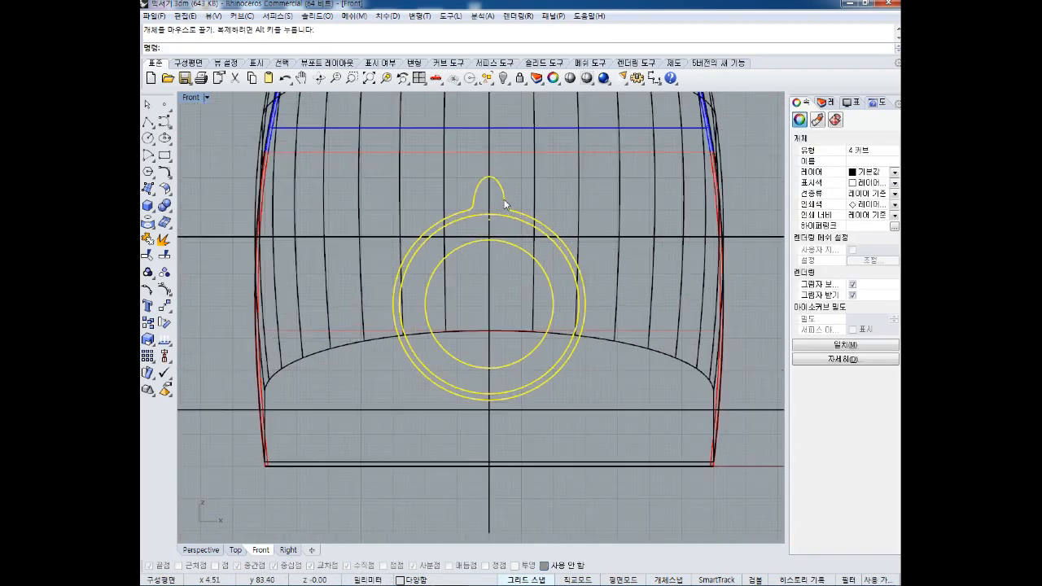
key(Escape)
double_click(192, 98)
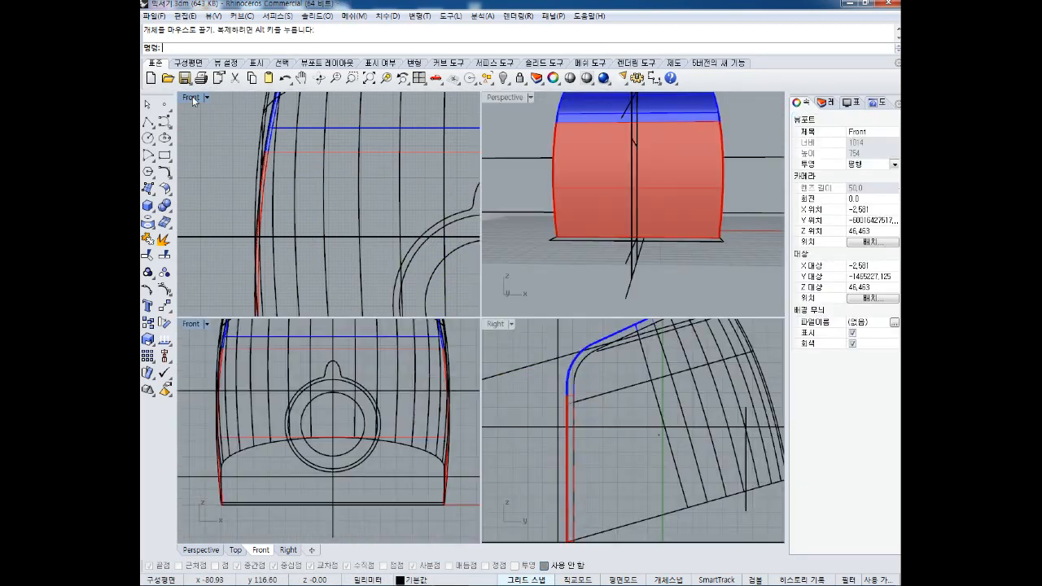
double_click(185, 323)
right_drag(419, 235, 444, 215)
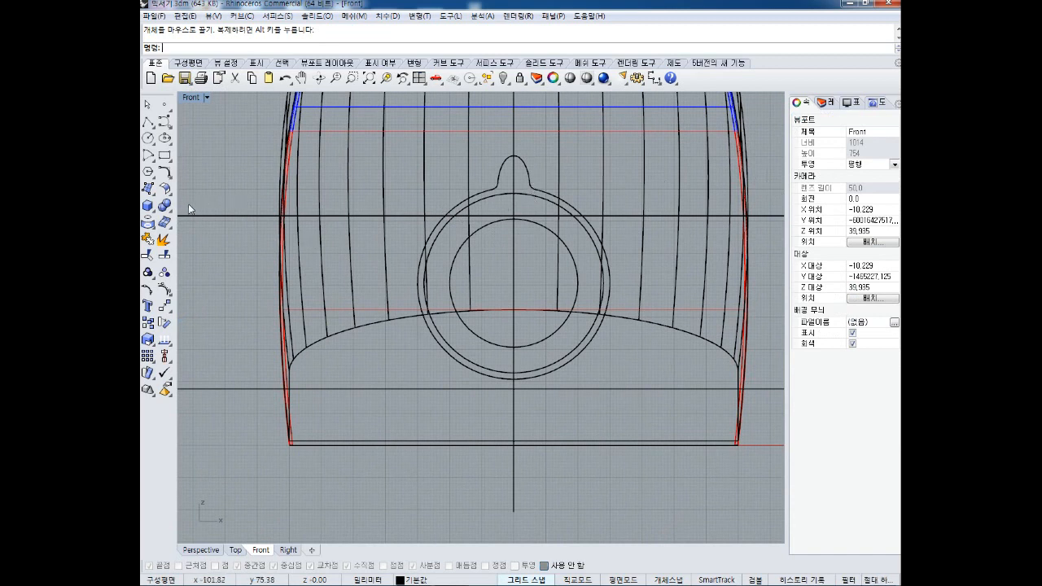
click(165, 258)
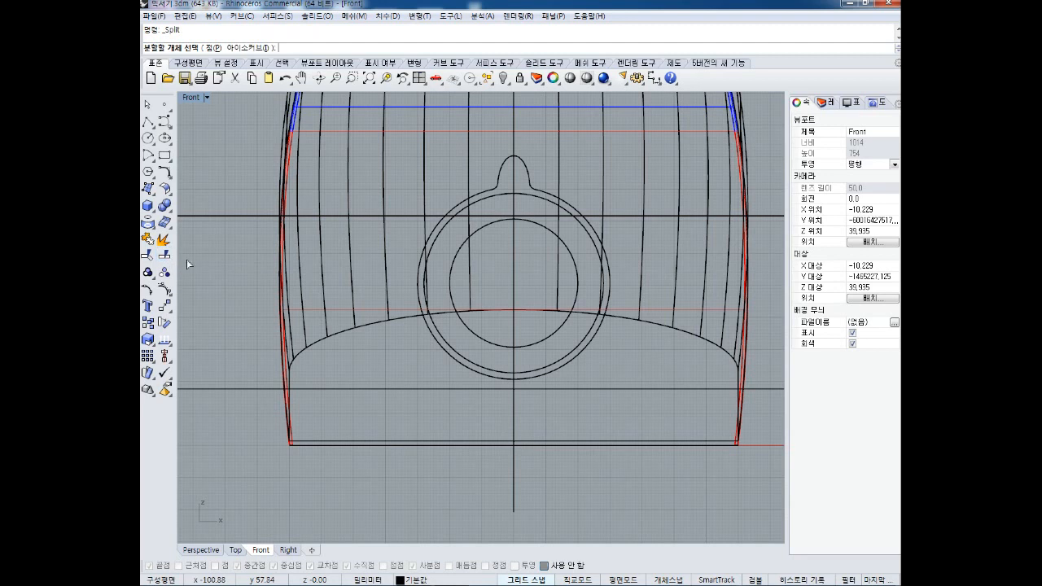
click(341, 311)
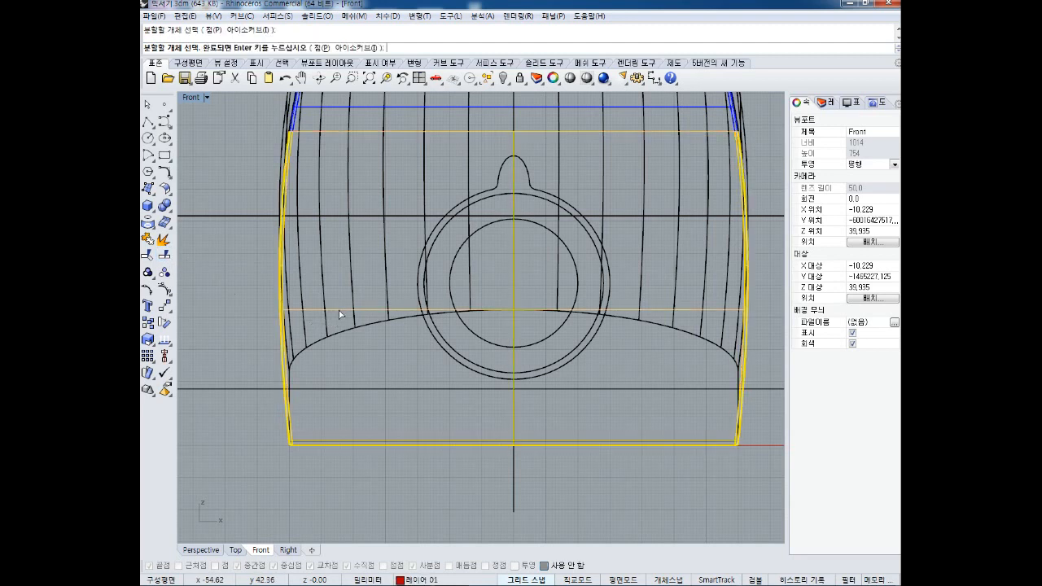
double_click(193, 98)
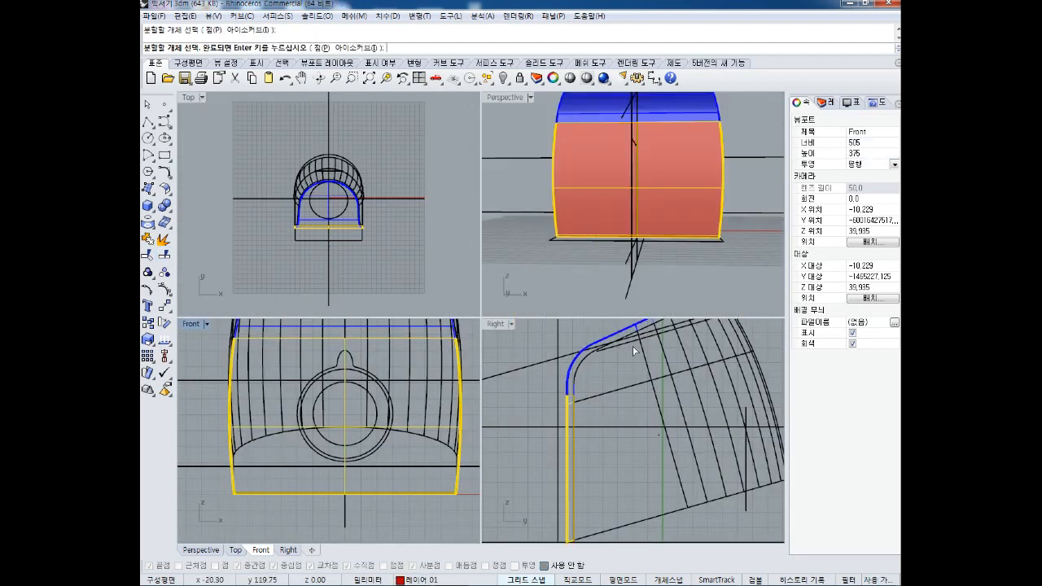
right_drag(721, 228, 614, 167)
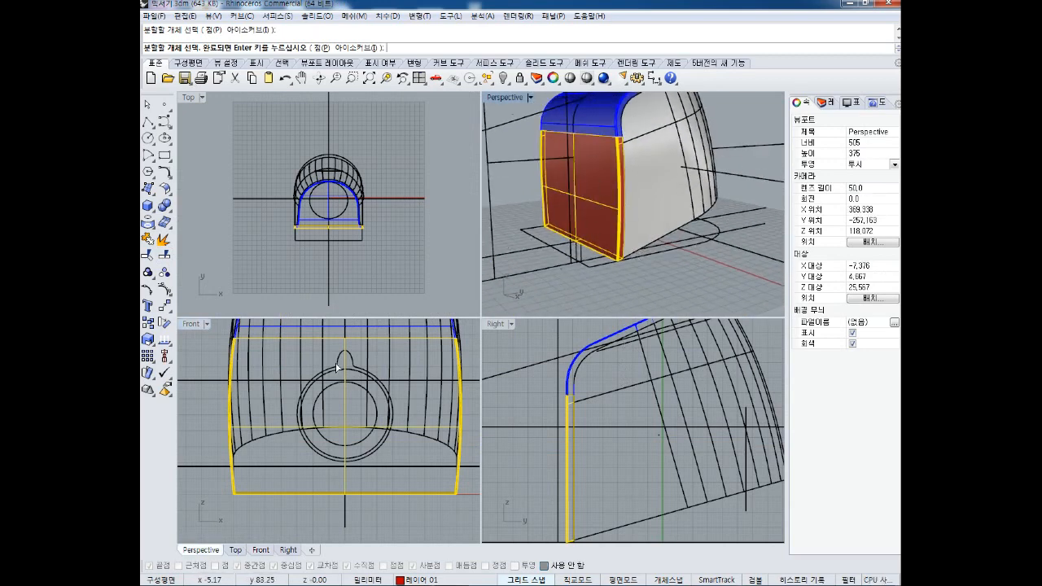
scroll(314, 383, up, 1)
scroll(313, 383, up, 2)
click(316, 379)
click(316, 380)
click(309, 409)
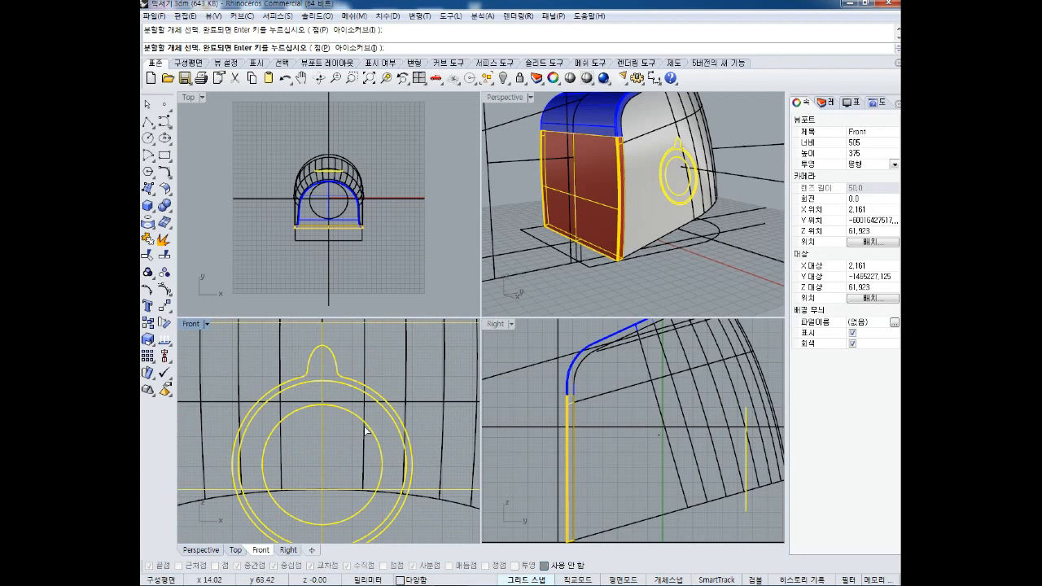
key(Return)
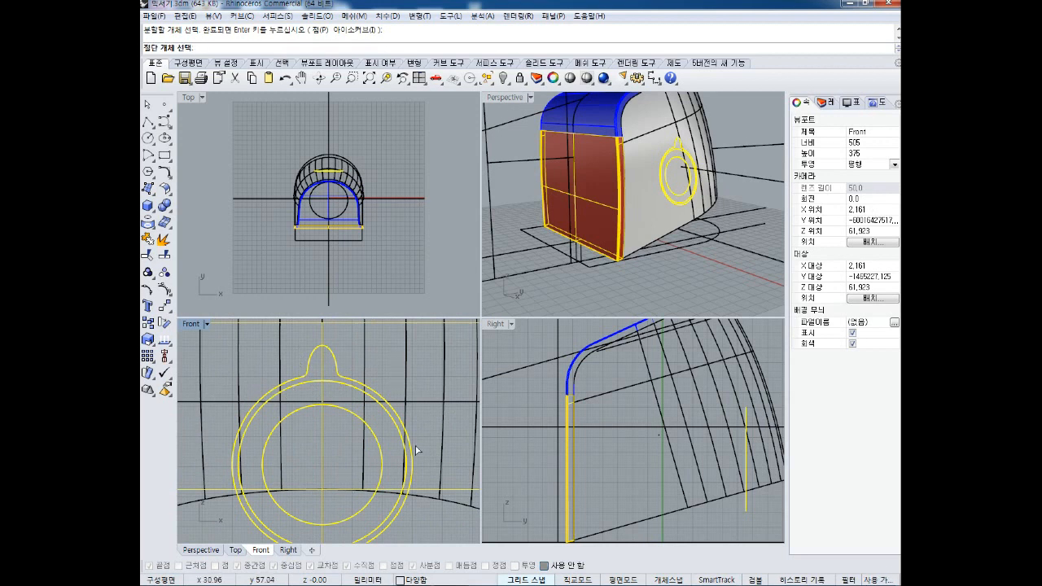
key(Return)
Split the red front panel with the closed outline and its two inner circles.
double_click(190, 324)
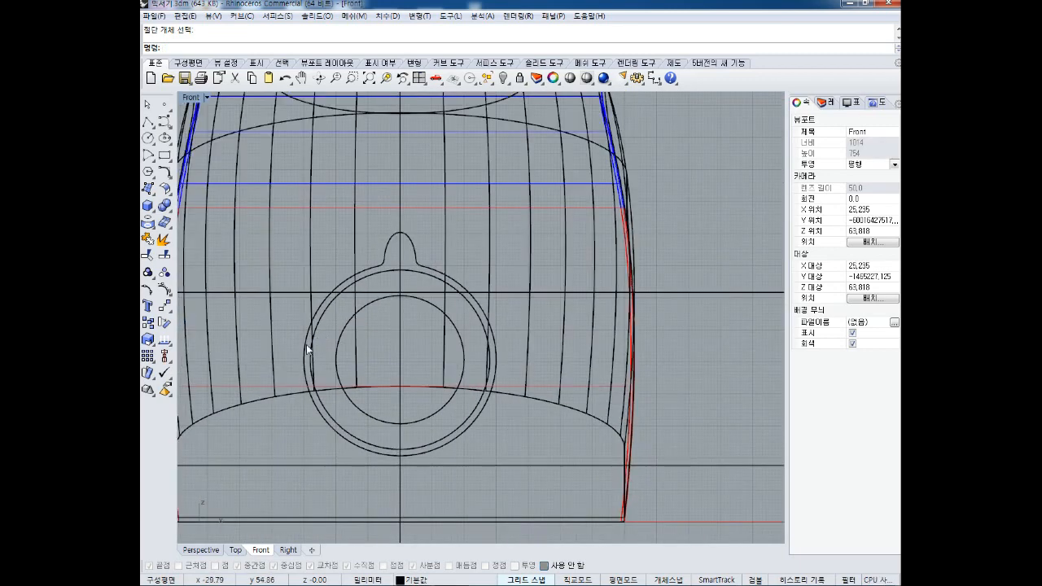
click(287, 386)
key(Escape)
key(Return)
click(287, 391)
key(Return)
click(336, 360)
click(321, 324)
key(Return)
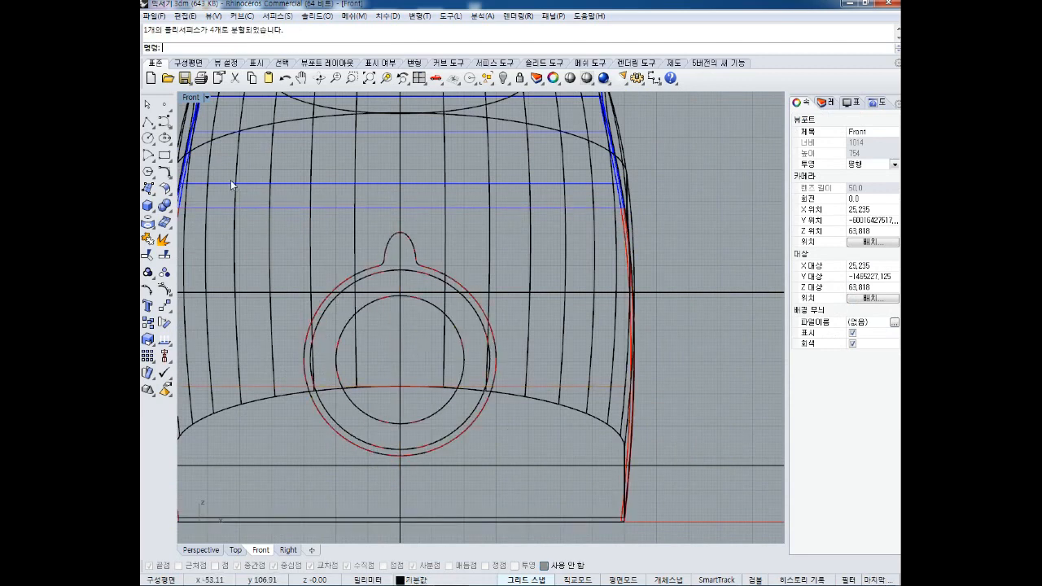
Check the split pieces of the front panel in the maximized Perspective view.
double_click(190, 98)
right_drag(555, 173, 601, 191)
scroll(601, 192, up, 4)
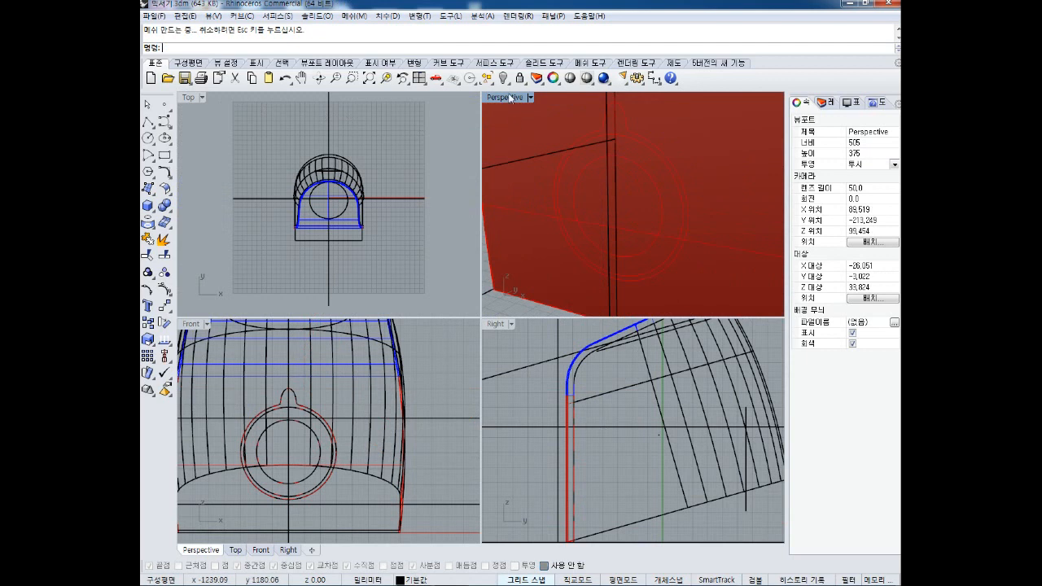
double_click(505, 98)
scroll(502, 266, down, 3)
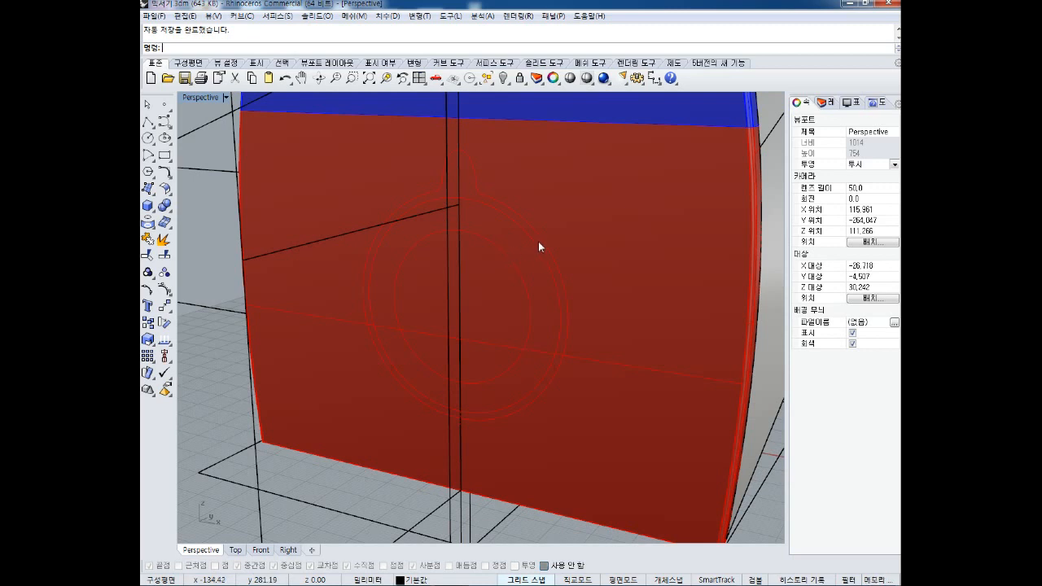
click(525, 248)
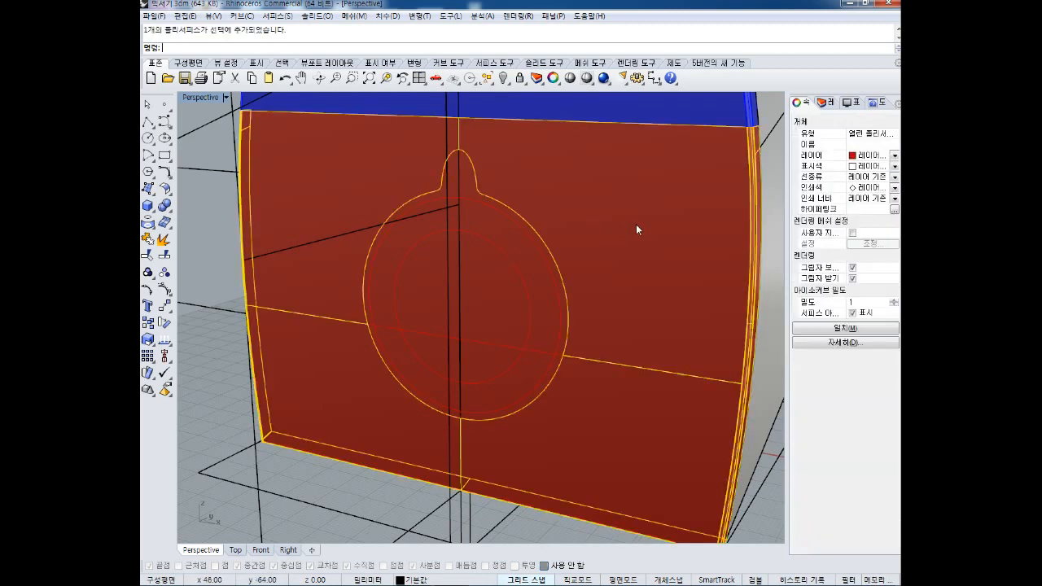
shift+click(554, 273)
right_click(543, 280)
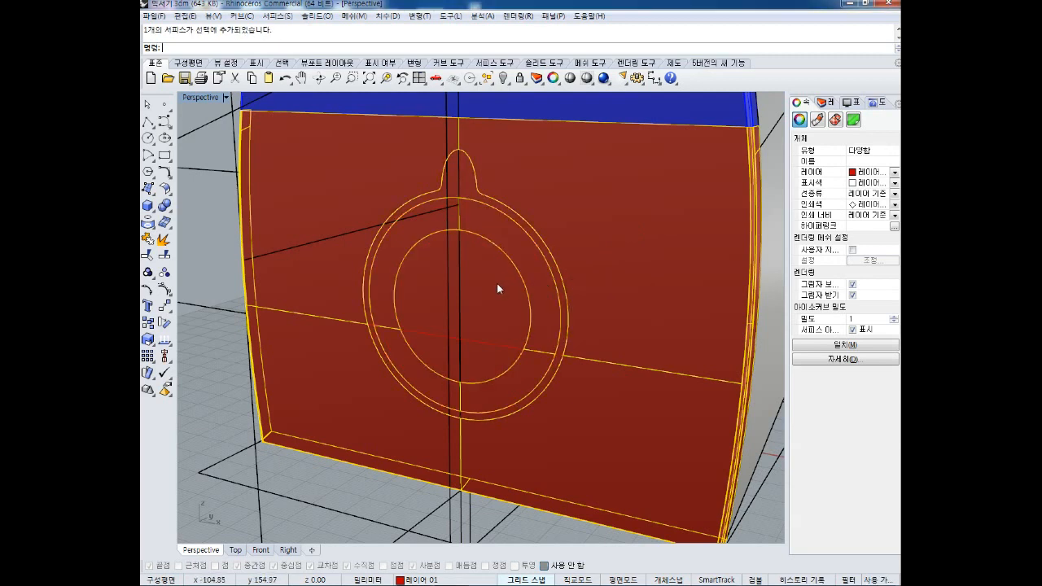
click(885, 173)
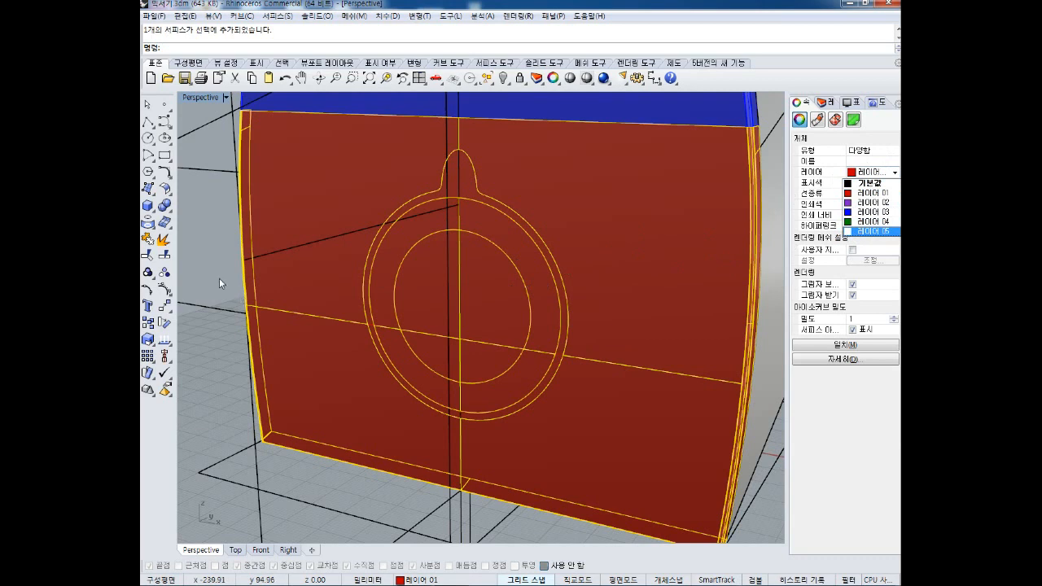
click(219, 283)
Assign the central disc, the ring around it and the outer front panel to layer 레이어 05.
click(444, 273)
click(889, 174)
click(868, 234)
click(540, 287)
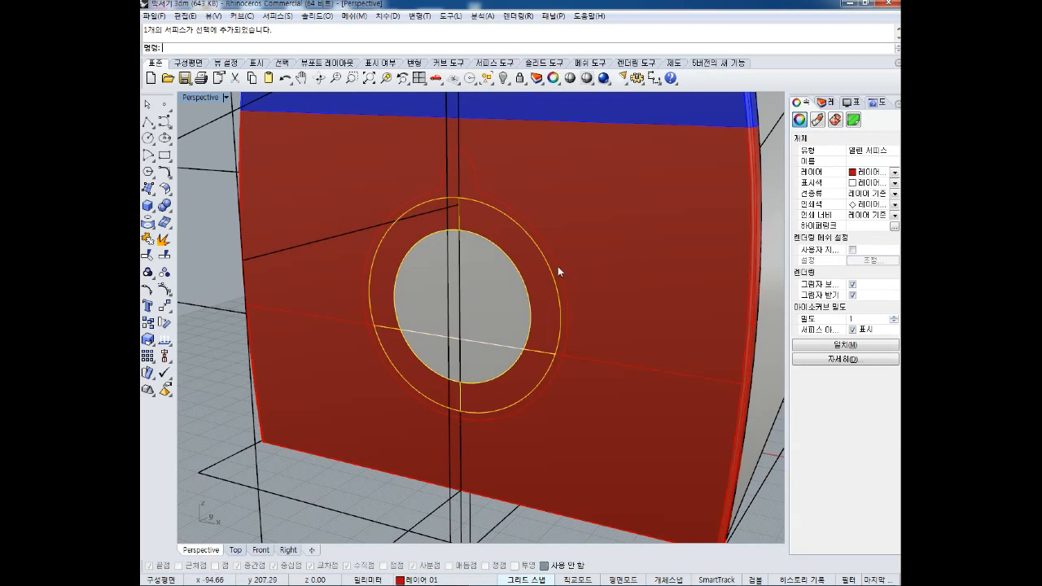
shift+click(570, 269)
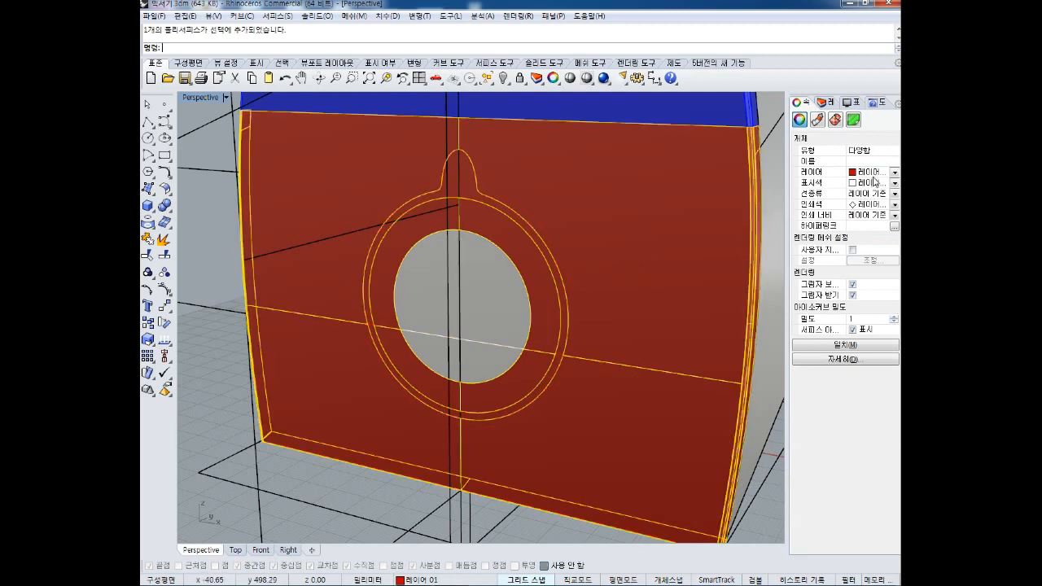
click(883, 172)
click(867, 218)
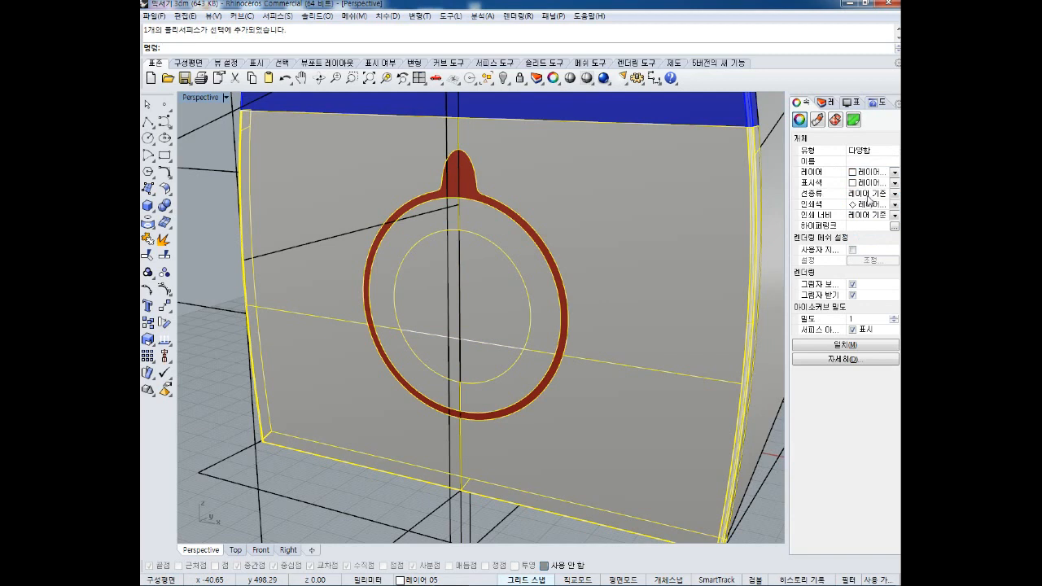
click(231, 243)
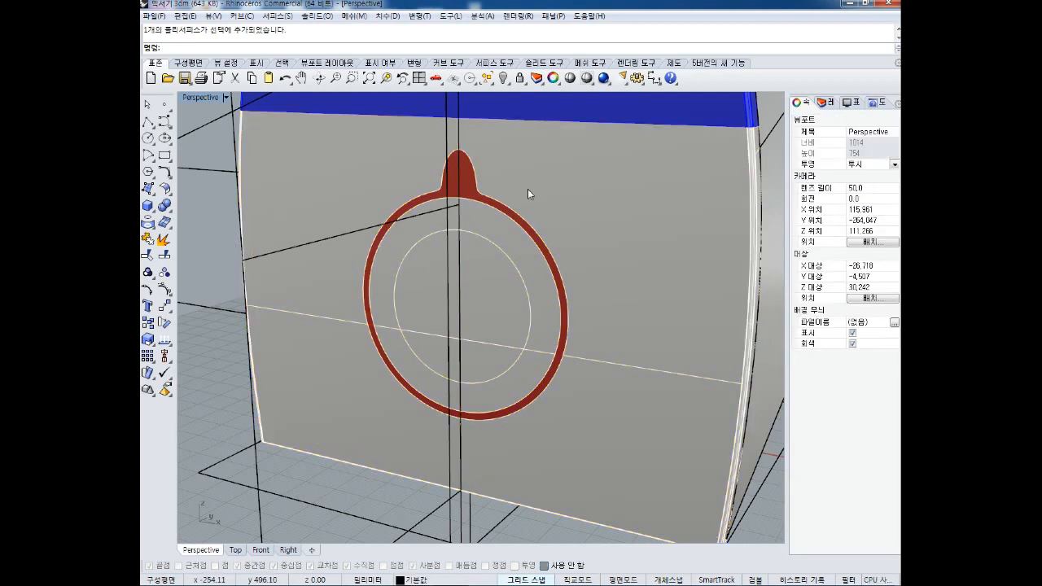
Examine the narrow red strip with its tab and the surrounding panel surfaces from several angles.
mouse_move(341, 245)
right_down()
mouse_move(338, 236)
mouse_move(349, 247)
right_up()
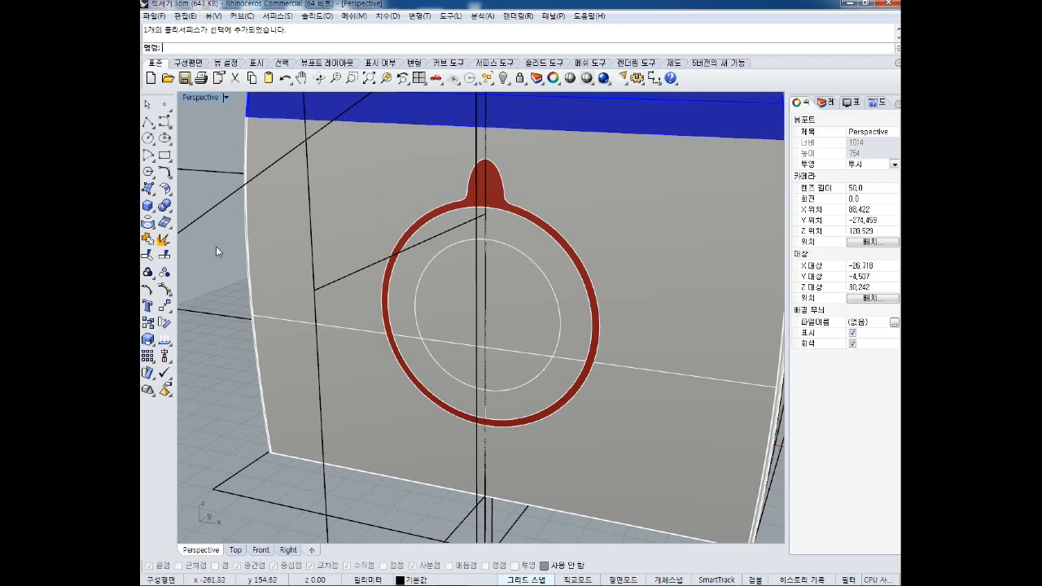
mouse_move(286, 254)
right_down()
mouse_move(255, 251)
mouse_move(268, 254)
right_up()
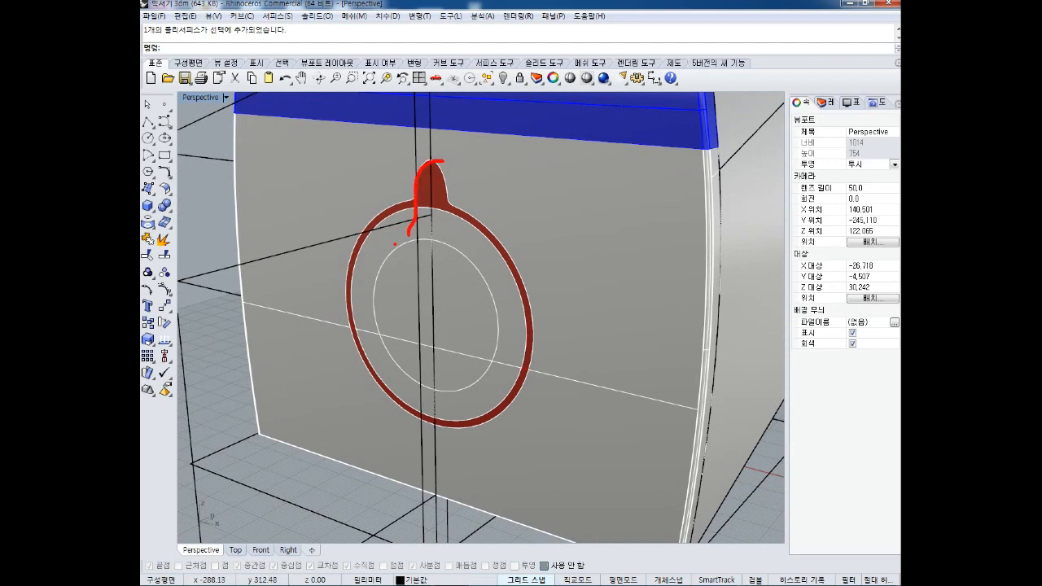
key(Escape)
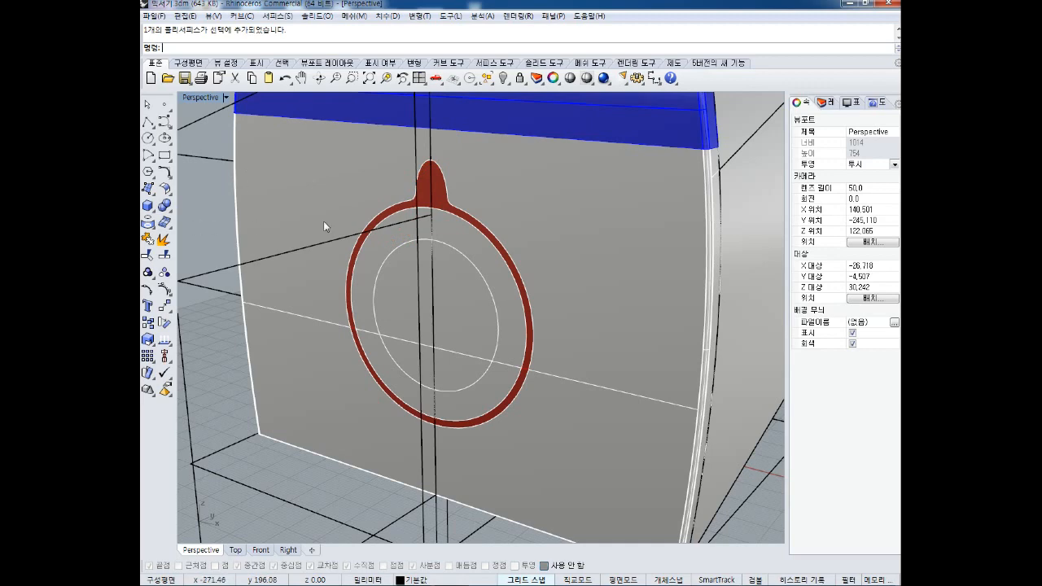
click(450, 240)
click(433, 218)
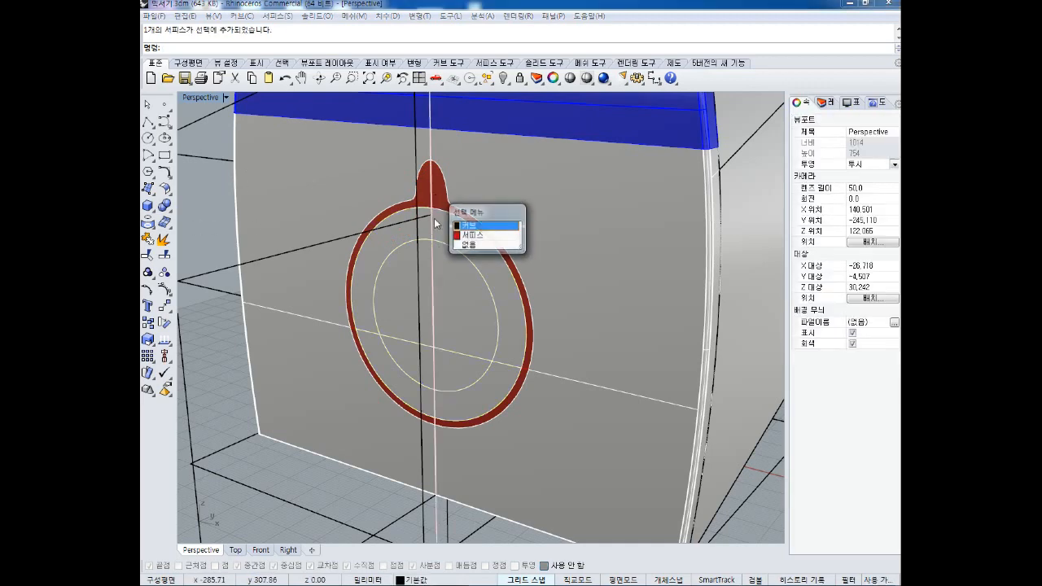
click(214, 204)
right_drag(227, 209, 269, 204)
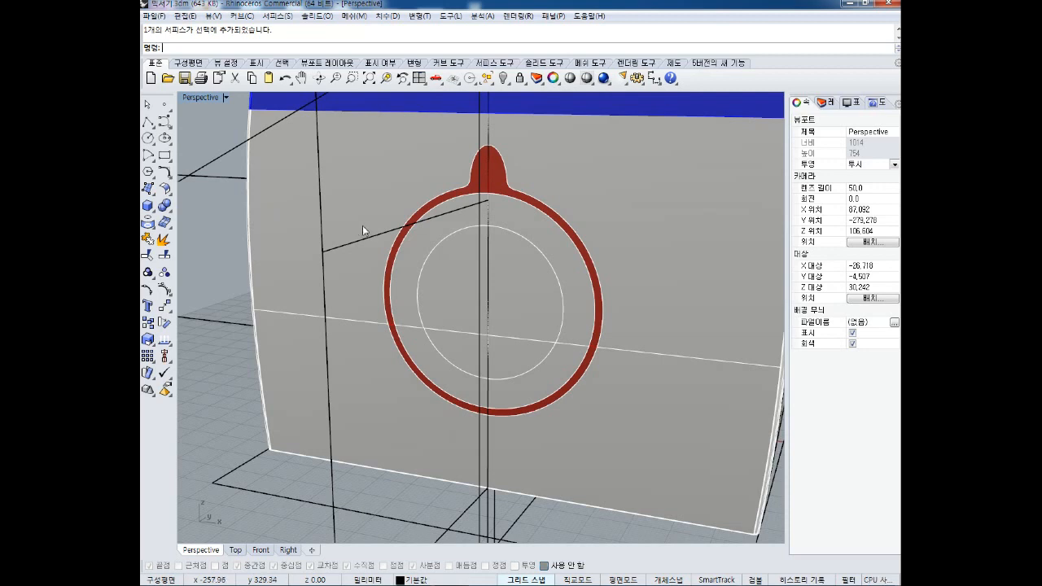
click(505, 165)
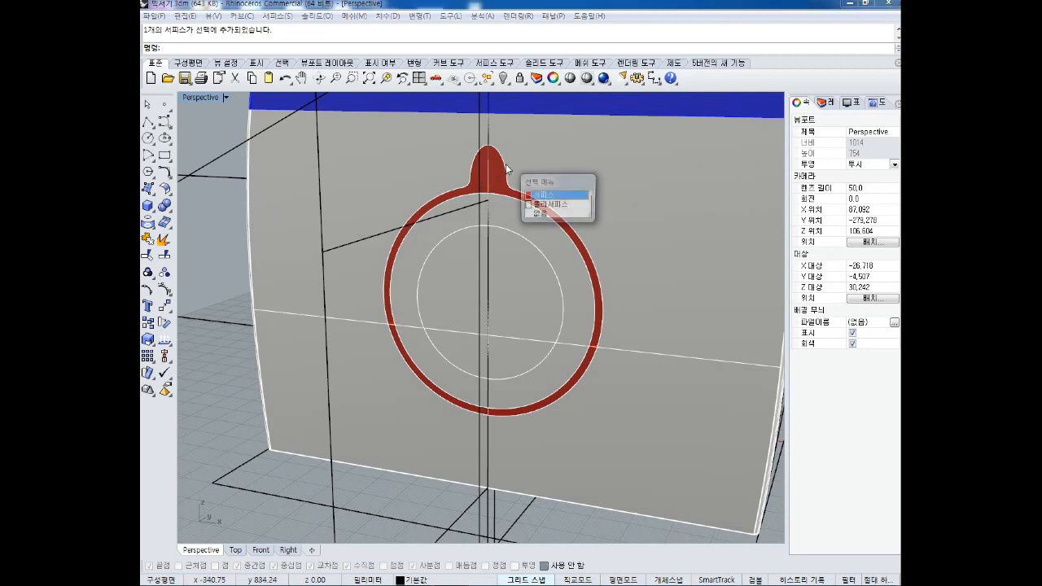
click(546, 207)
click(221, 211)
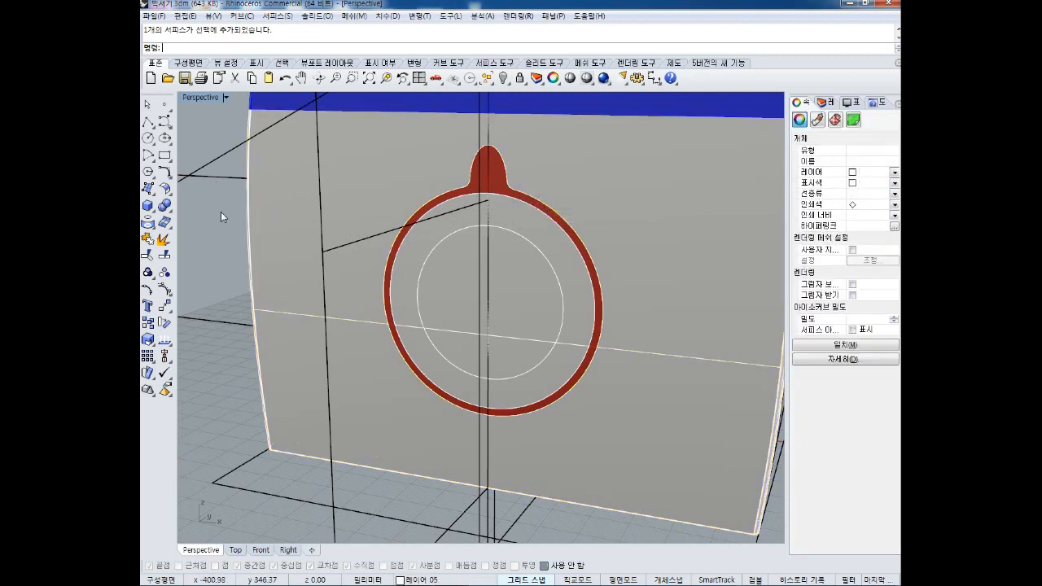
mouse_move(486, 144)
mouse_down()
mouse_move(379, 274)
mouse_move(489, 406)
mouse_move(598, 251)
mouse_up()
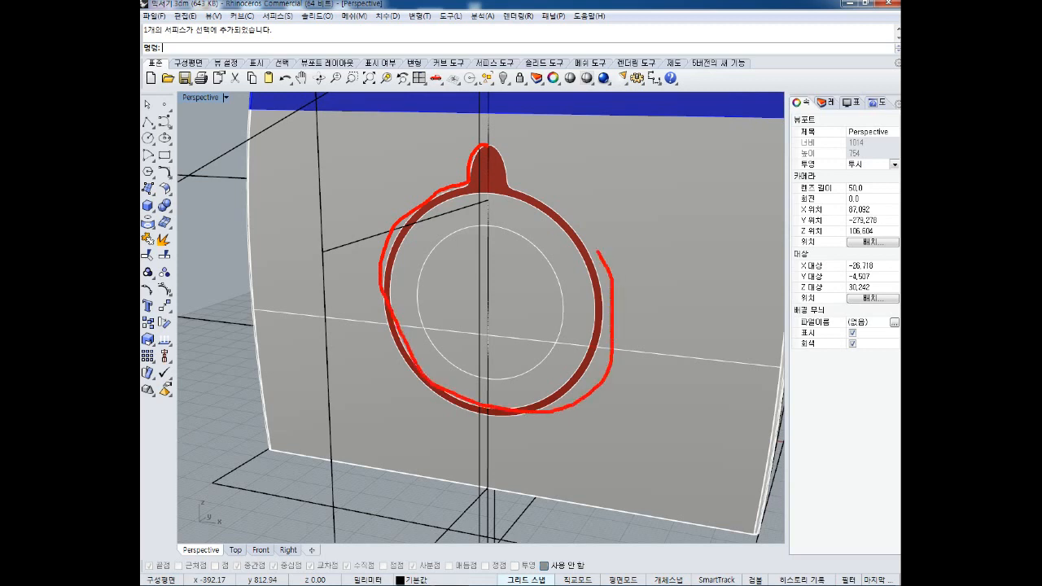
key(Escape)
Try deleting the central disc, the ring and the tabbed red strip from the front panel, undoing the deletions.
click(535, 243)
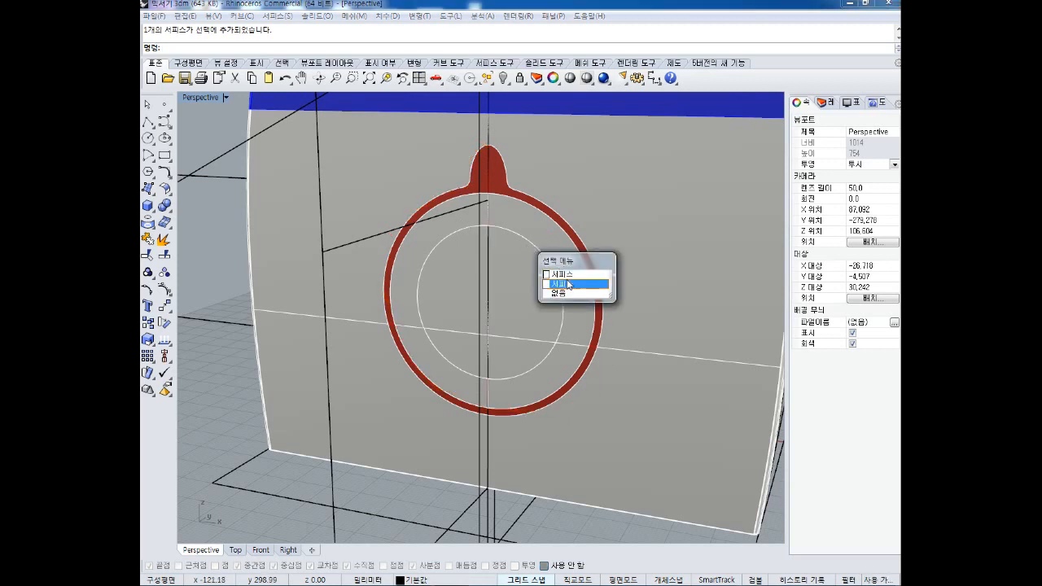
click(570, 276)
key(Delete)
click(562, 256)
key(Delete)
click(581, 246)
click(623, 277)
key(Delete)
right_drag(606, 247, 593, 222)
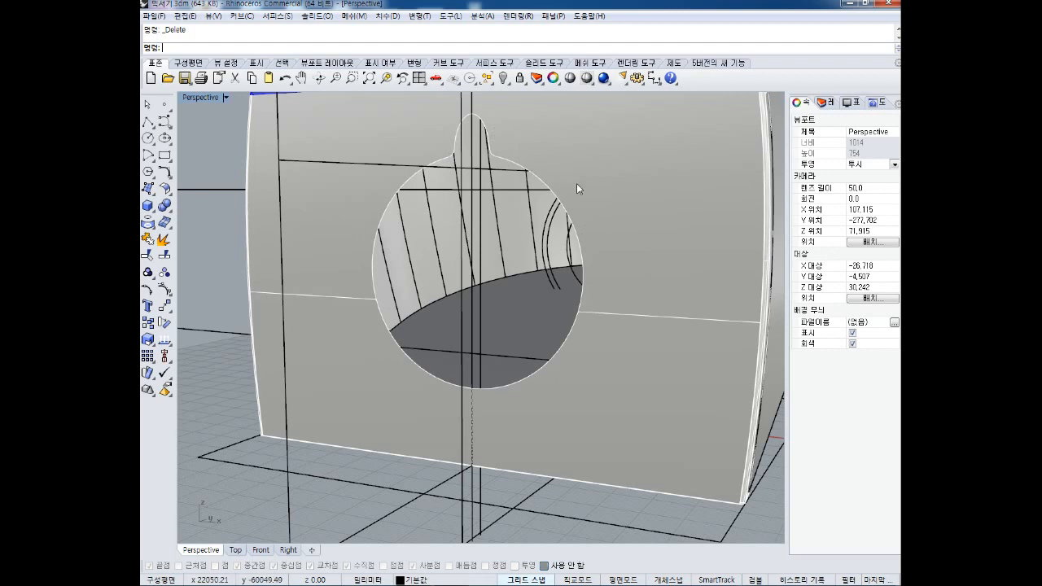
key(ctrl+z)
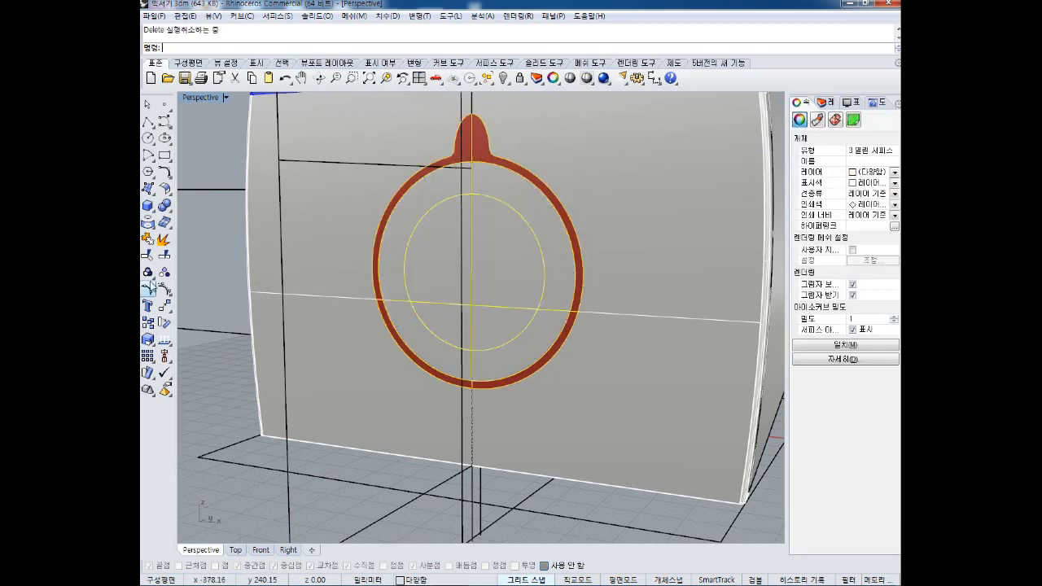
Duplicate the border curves of the ring, the tabbed red strip and the central disc.
click(221, 279)
click(151, 228)
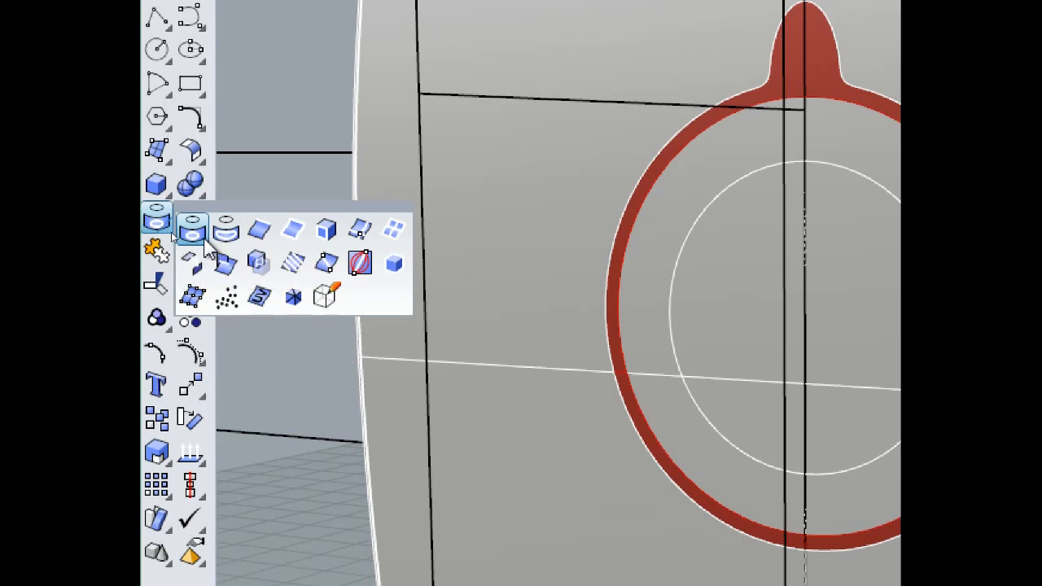
click(291, 235)
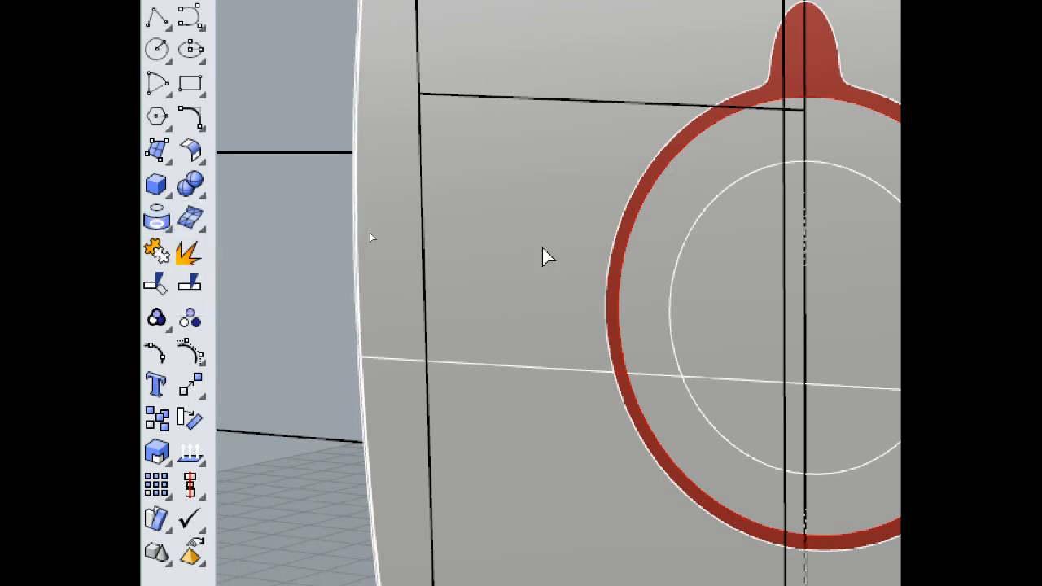
click(789, 130)
key(Return)
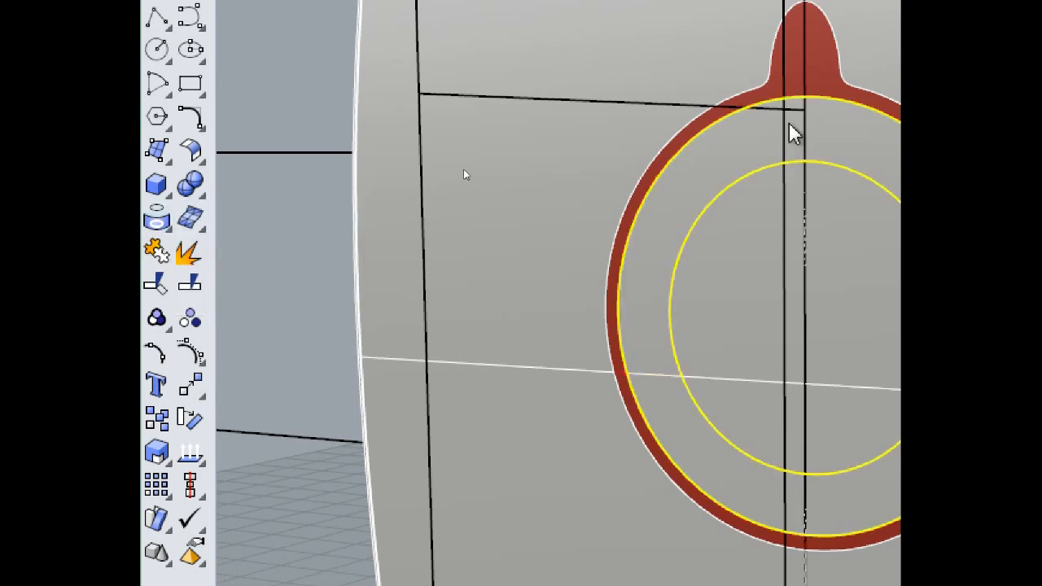
click(797, 66)
key(Escape)
click(802, 302)
key(Delete)
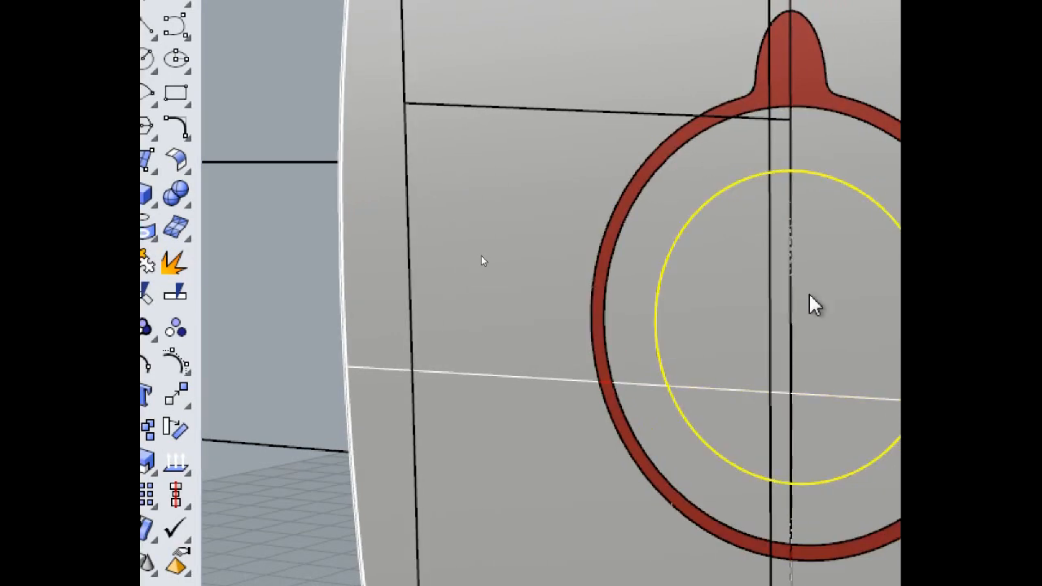
key(Escape)
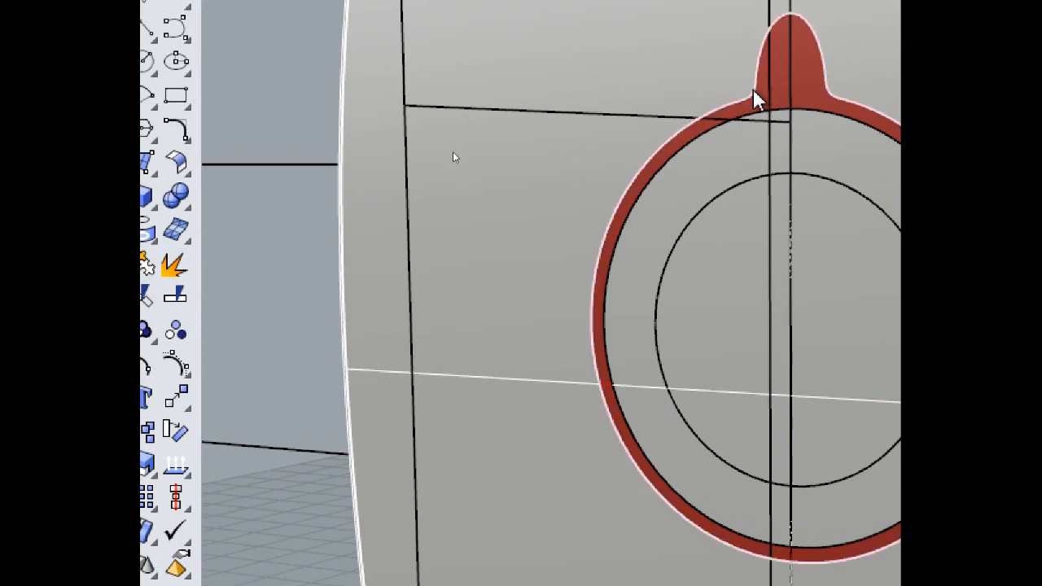
Try deleting the tabbed red strip, the ring around the centre and the central disc from the front panel.
click(754, 97)
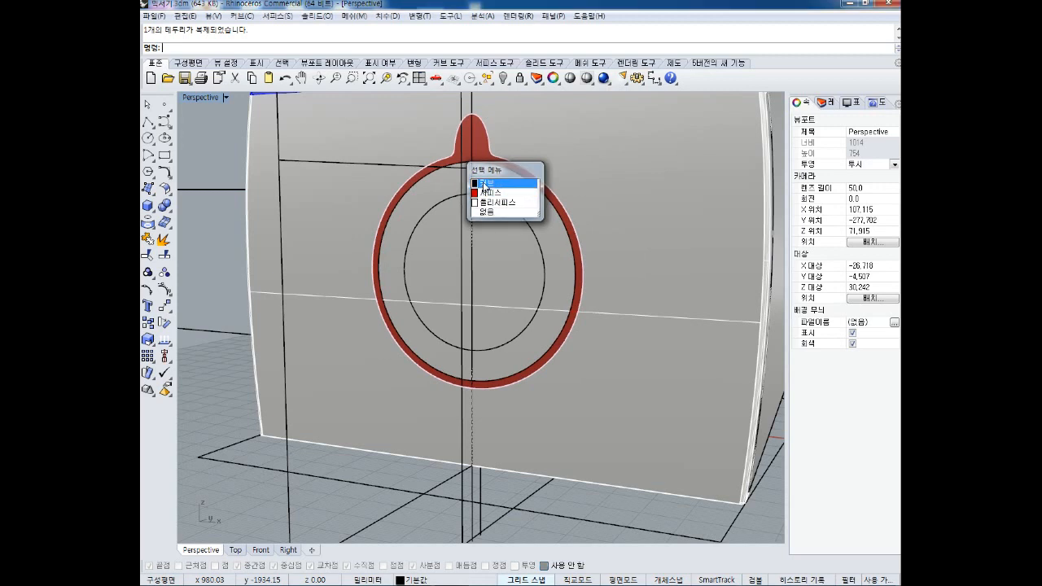
click(489, 182)
click(211, 188)
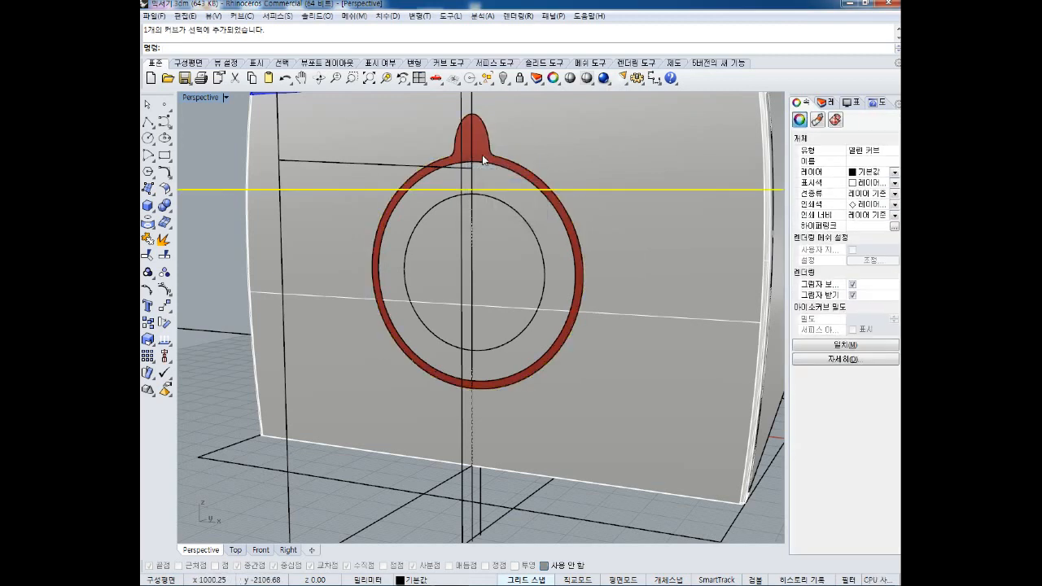
click(483, 154)
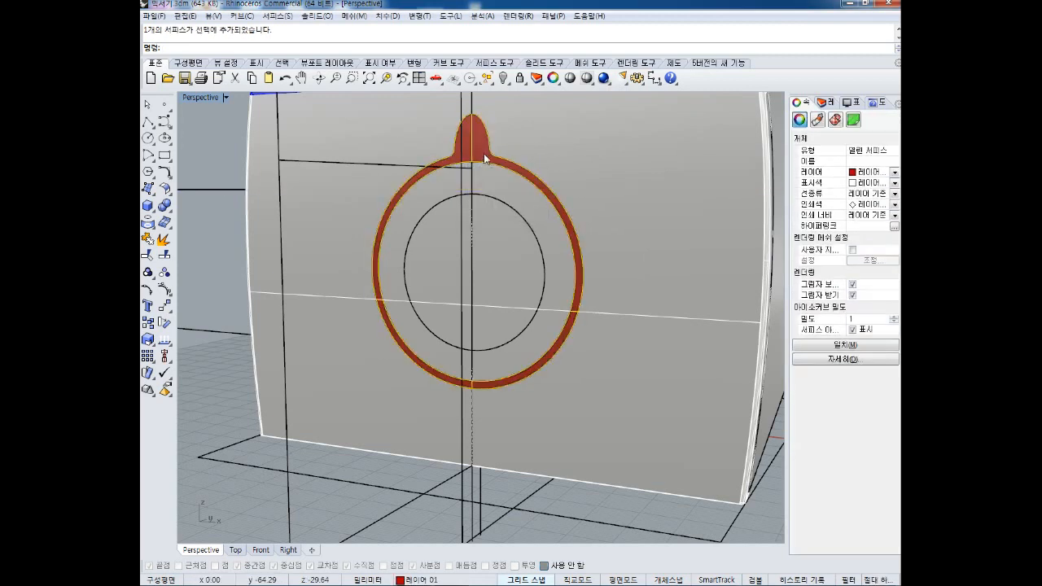
key(Delete)
click(493, 201)
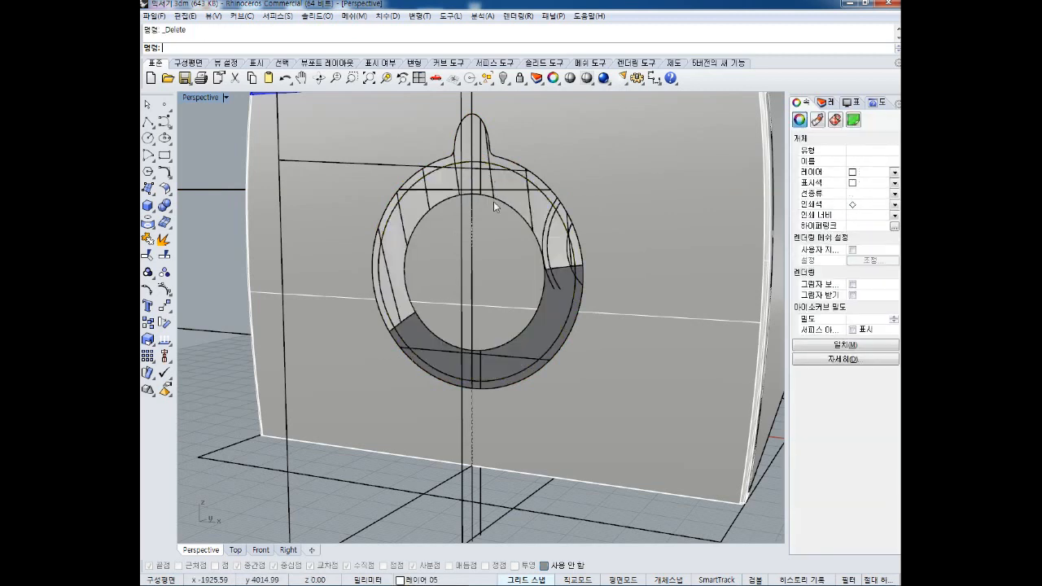
key(Delete)
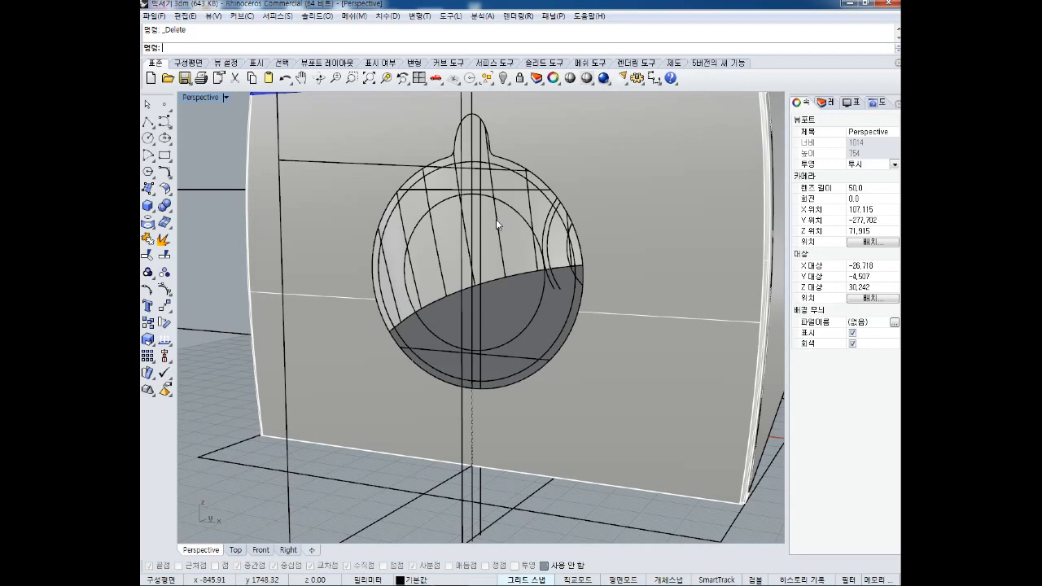
Undo the deletions of the central disc, the ring and the tabbed red strip.
key(ctrl+z)
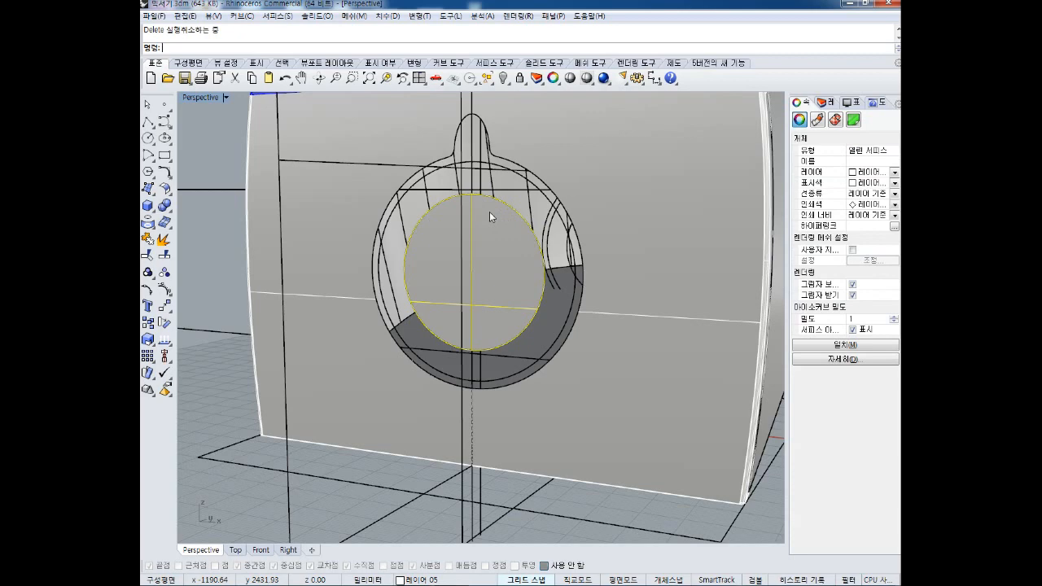
right_drag(491, 192, 477, 210)
scroll(453, 187, up, 3)
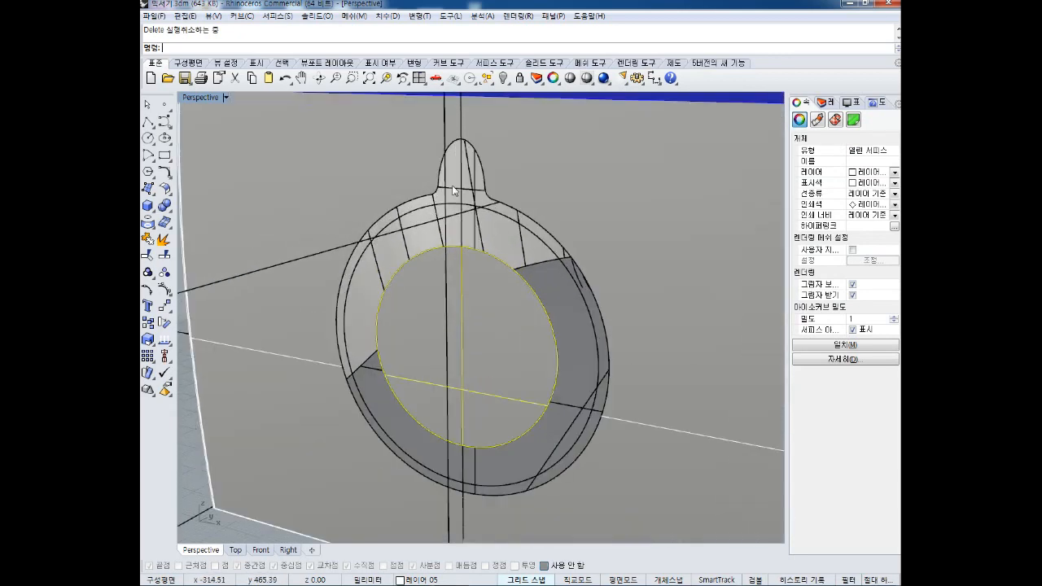
scroll(453, 189, up, 2)
scroll(461, 198, up, 2)
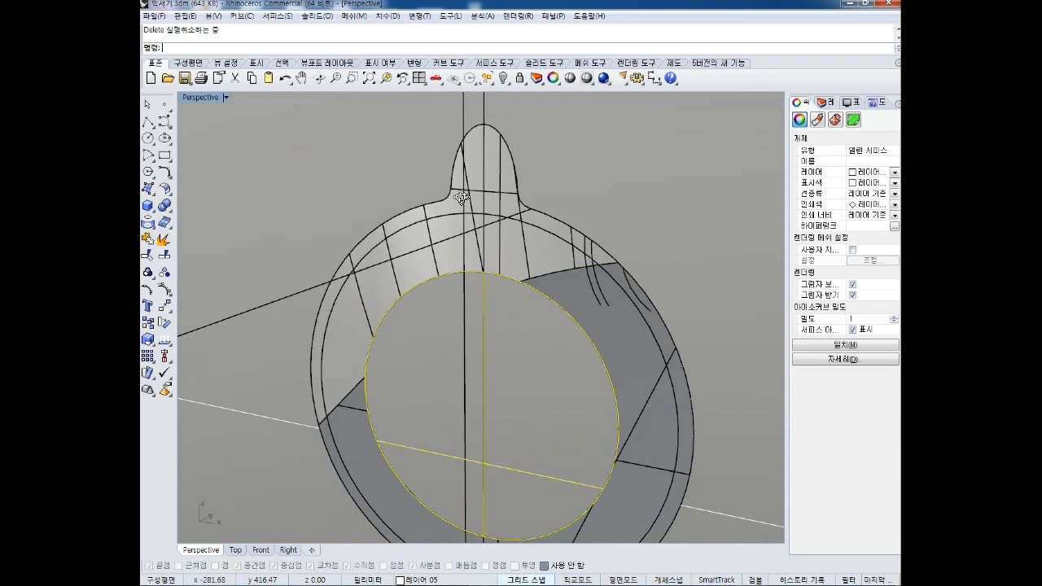
key(ctrl+z)
Duplicate the border curves of the outer front panel and of the central disc.
click(566, 224)
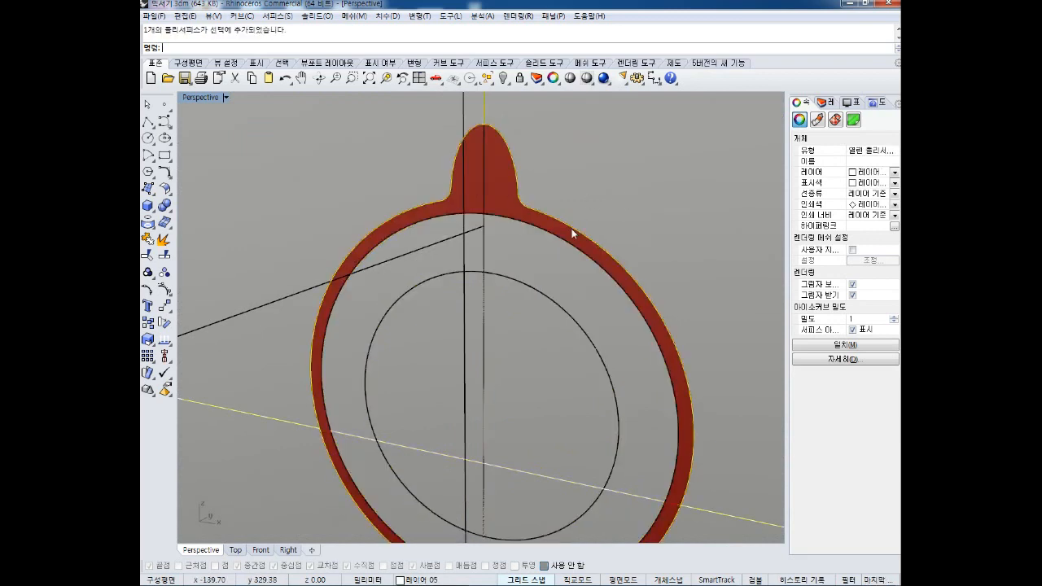
click(572, 231)
click(649, 249)
click(148, 223)
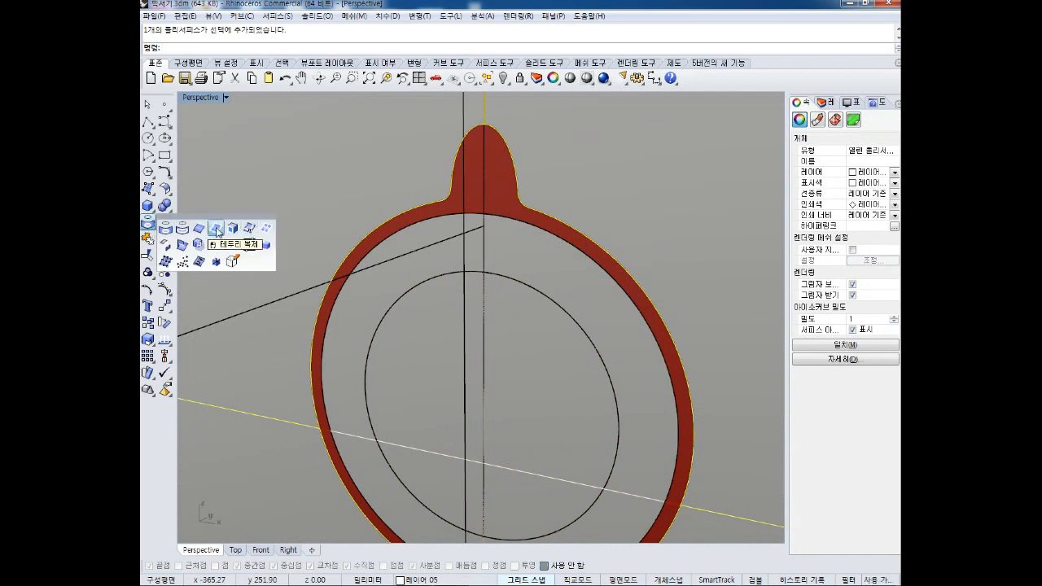
click(216, 231)
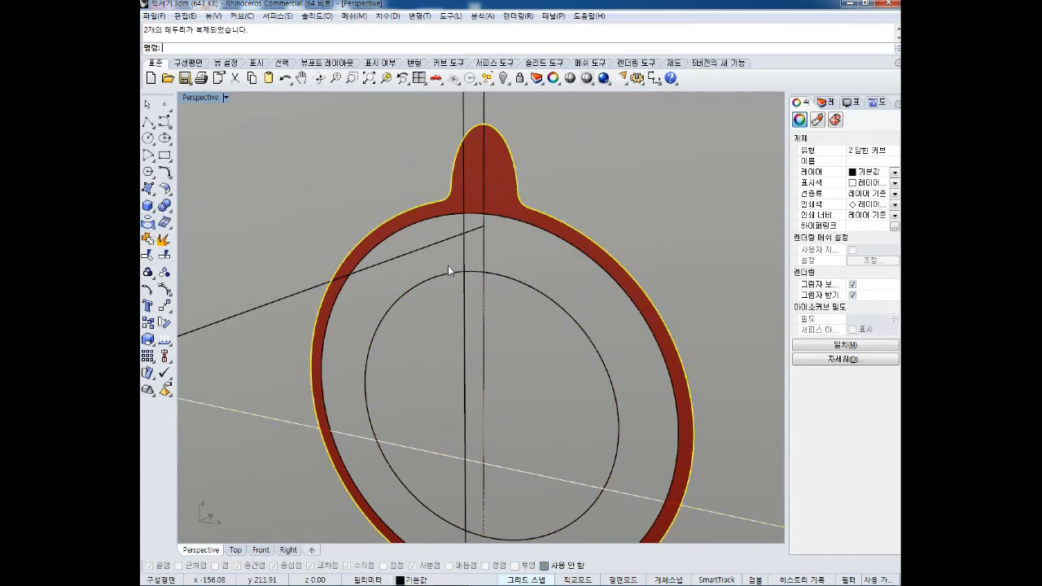
right_click(515, 260)
click(513, 301)
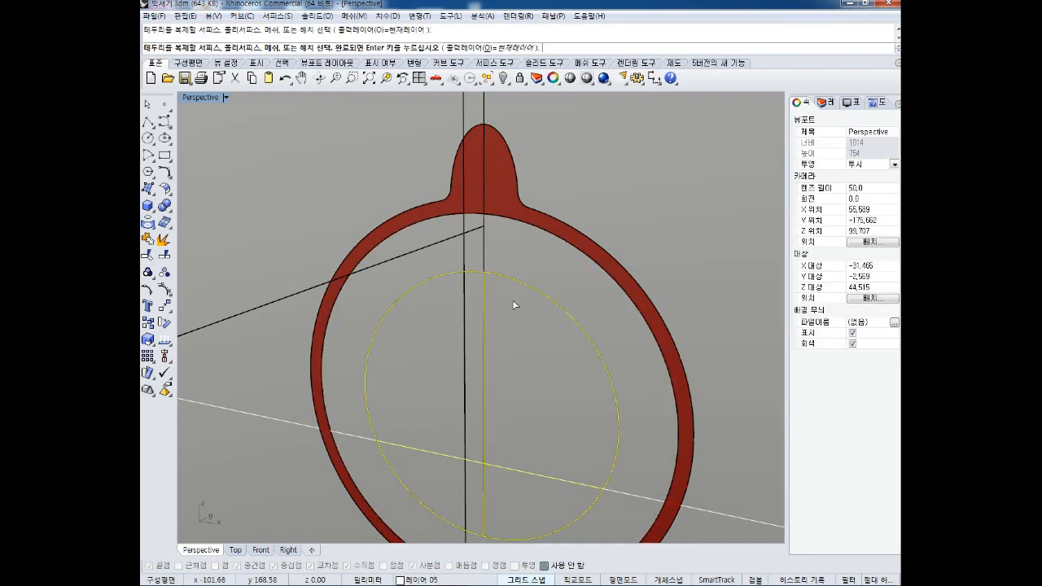
right_click(512, 299)
Delete the surplus overlapping curves on the circle between the ring and the tabbed red strip.
click(568, 242)
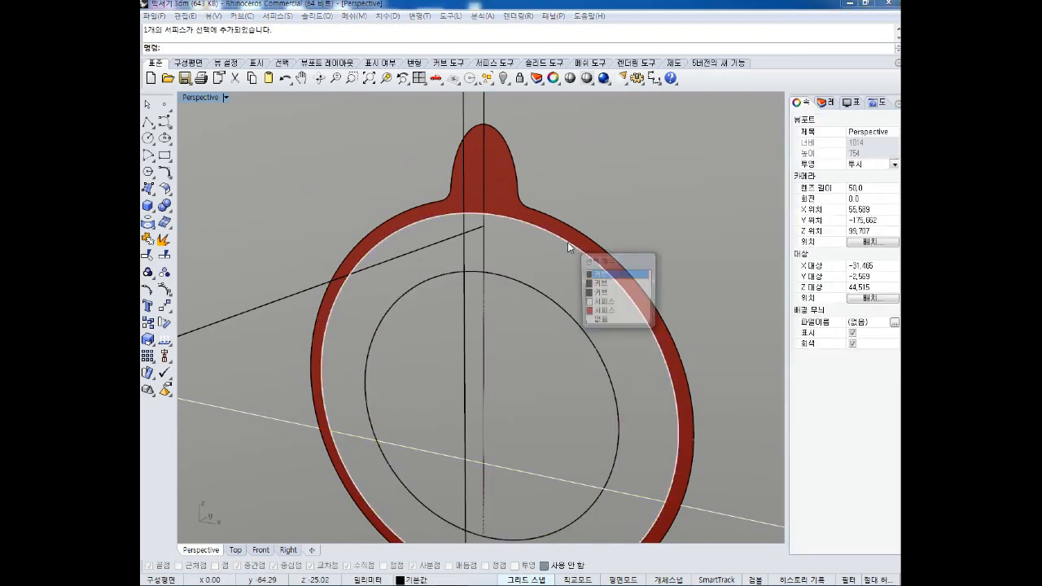
click(599, 274)
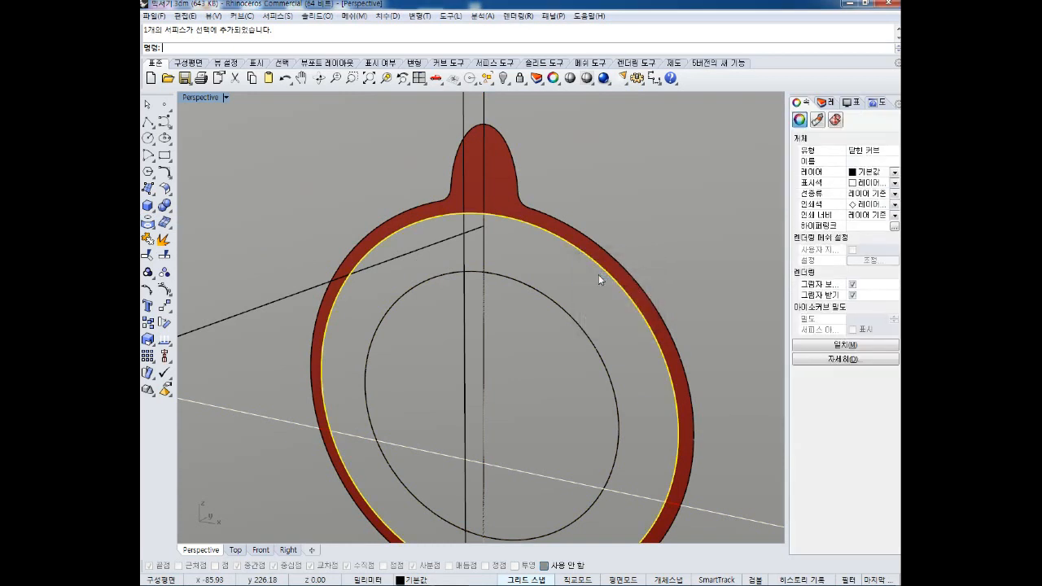
key(Delete)
click(609, 272)
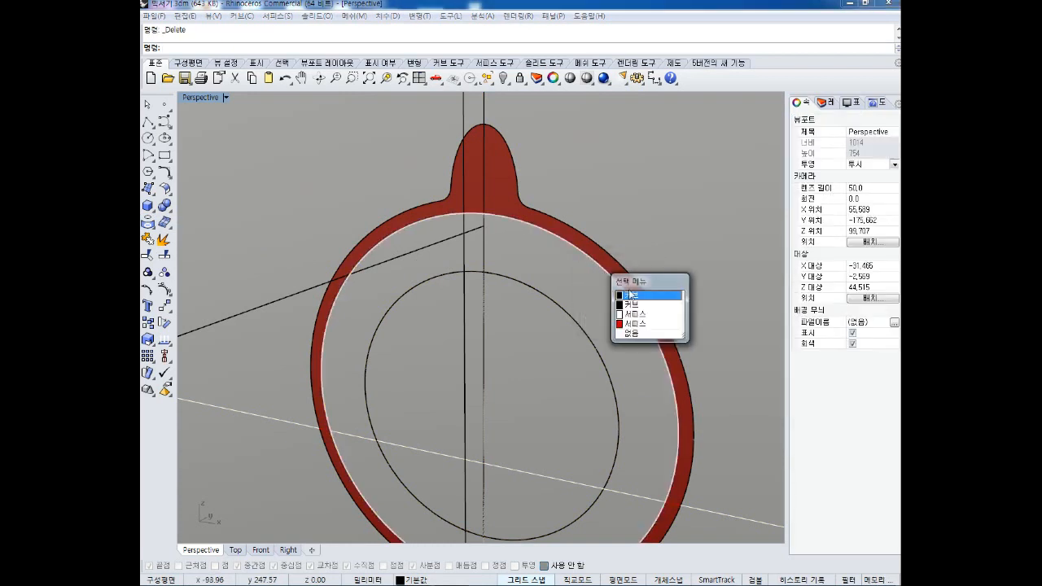
click(628, 296)
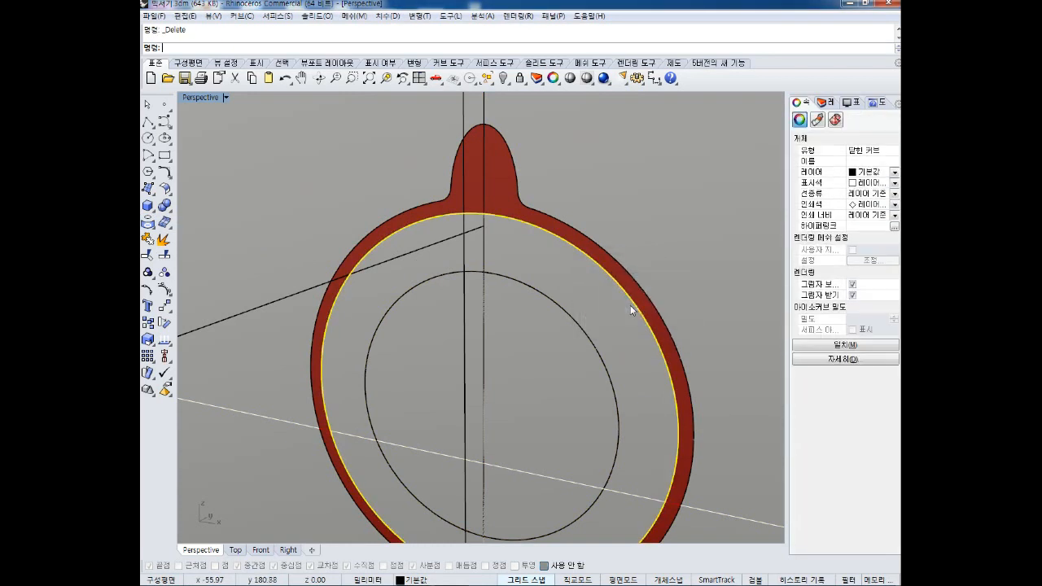
click(568, 226)
click(600, 252)
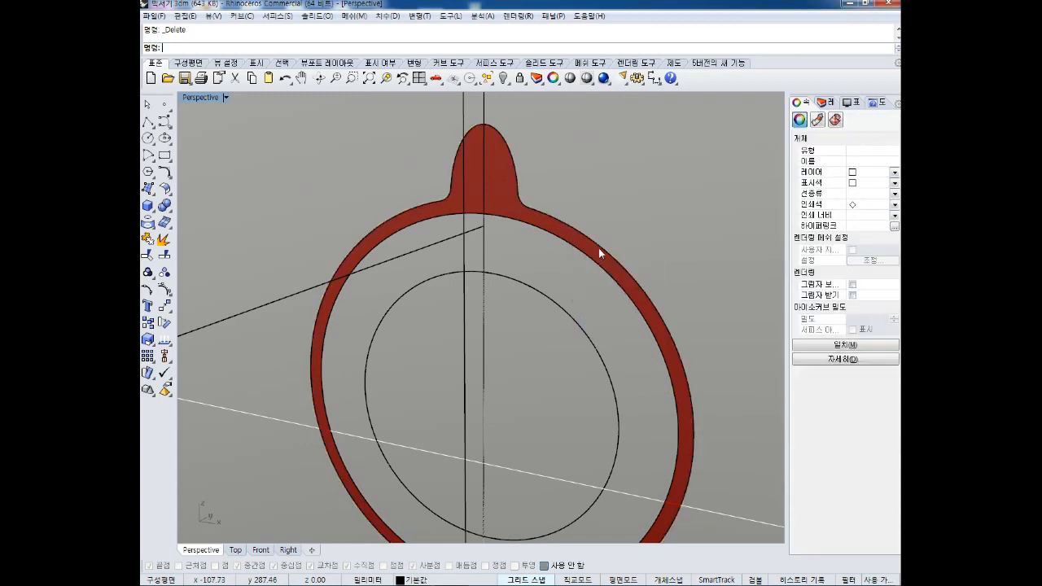
click(600, 250)
click(575, 247)
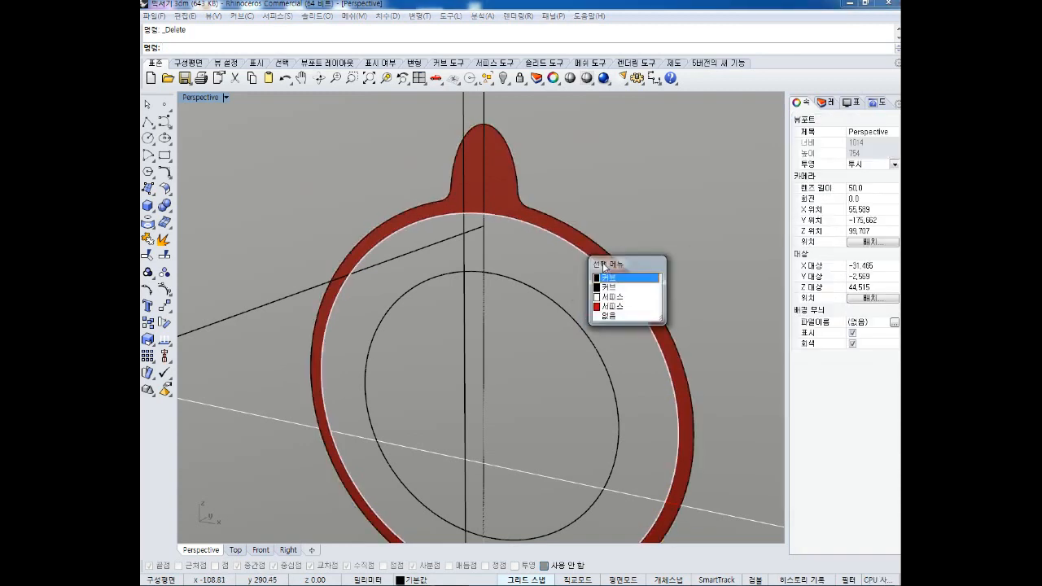
click(606, 279)
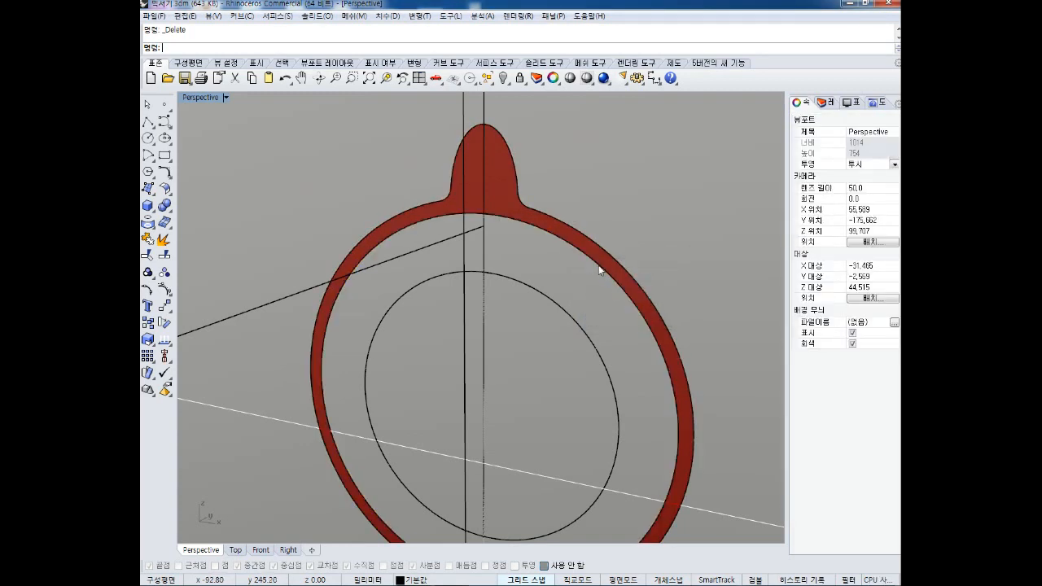
click(599, 272)
Delete the surplus overlapping curve on the circle around the central disc.
click(577, 323)
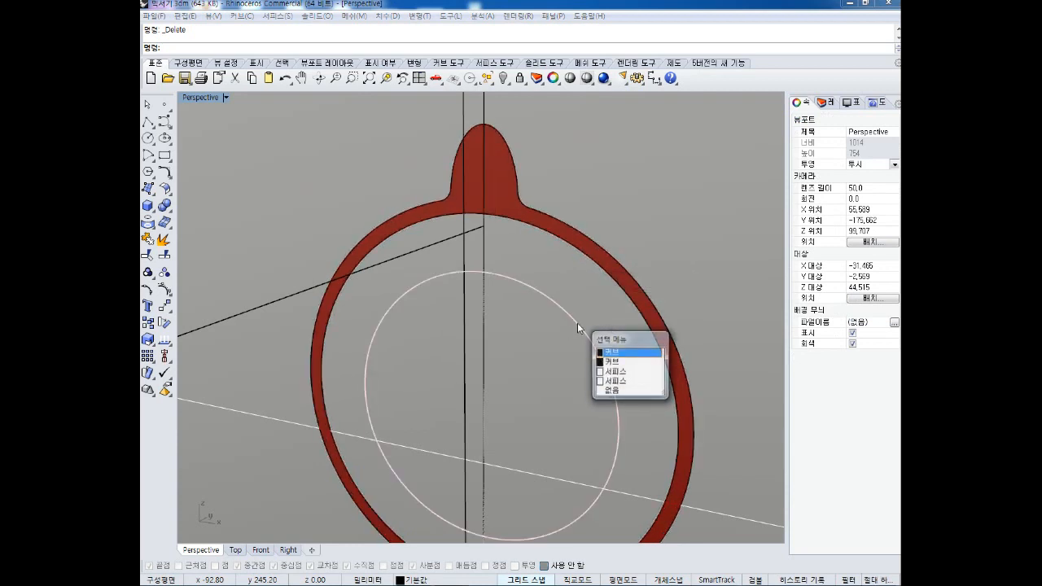
click(603, 354)
key(Delete)
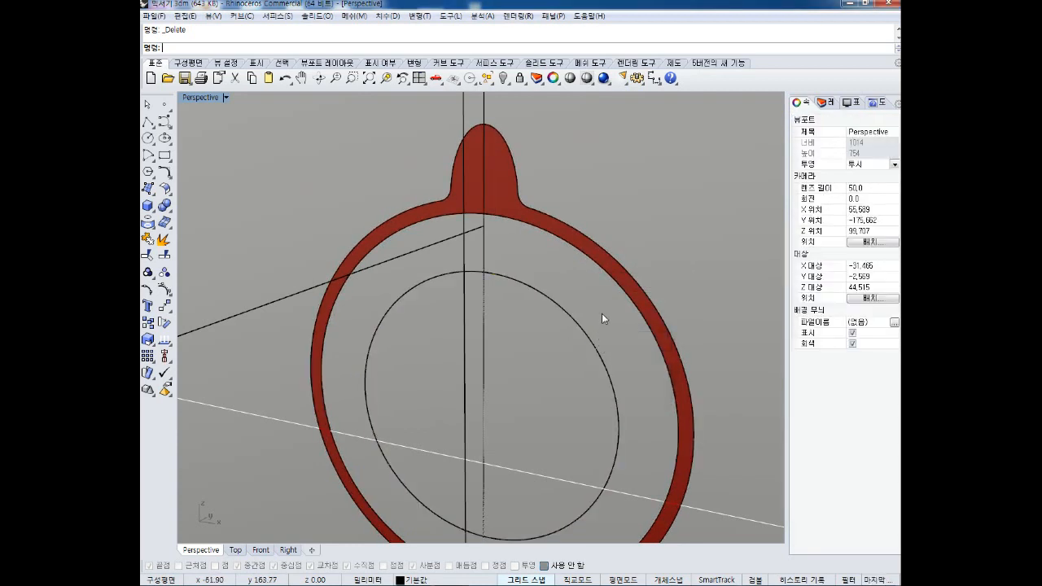
Delete the ring surface around the central disc and the tabbed red strip surface.
click(602, 311)
key(Delete)
click(508, 185)
key(Delete)
Examine the opened area in the front panel and check its tabbed outline curve.
right_drag(645, 252, 645, 263)
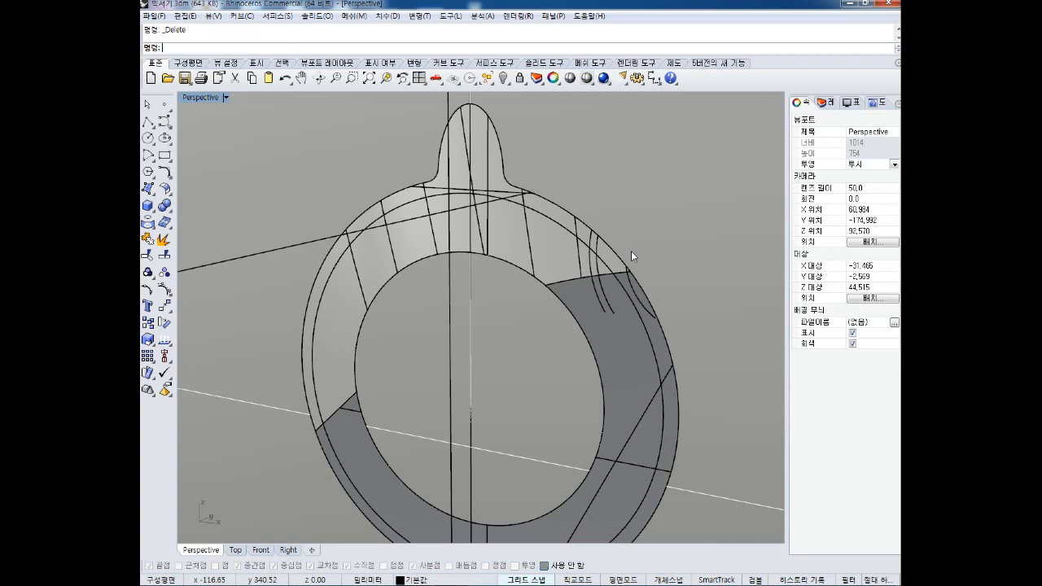
right_drag(596, 221, 530, 215)
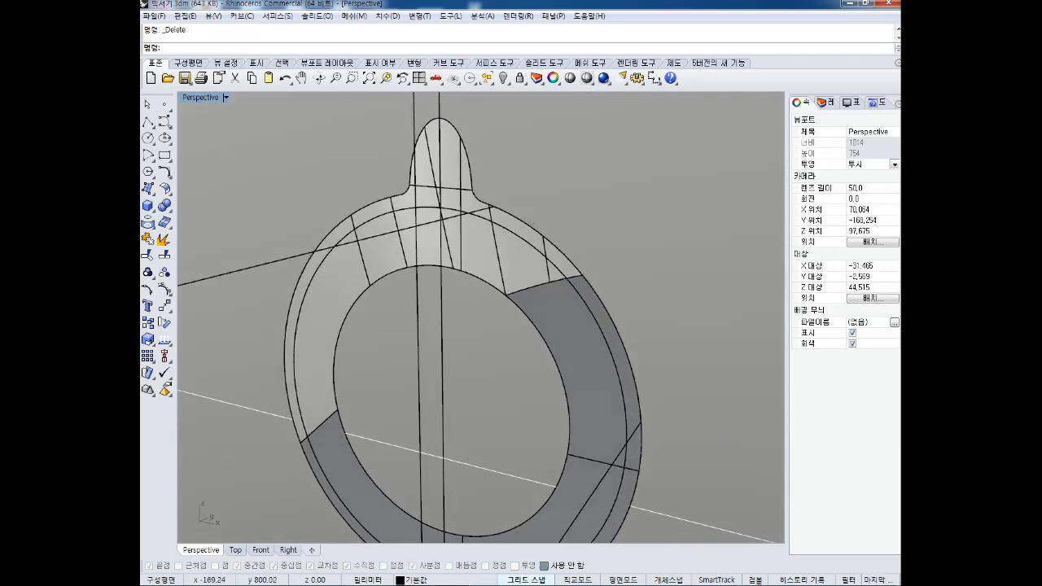
click(747, 173)
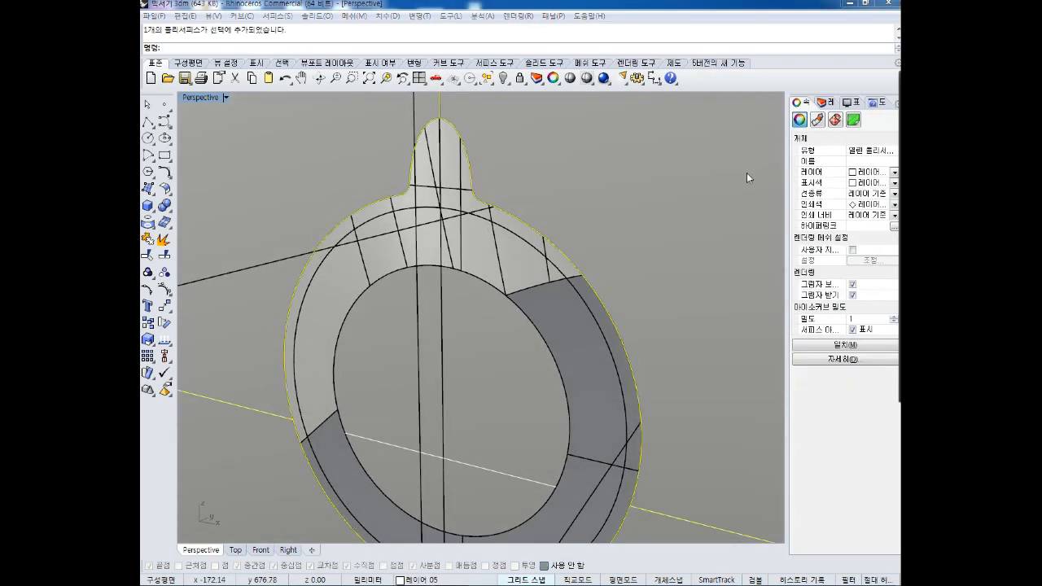
click(472, 182)
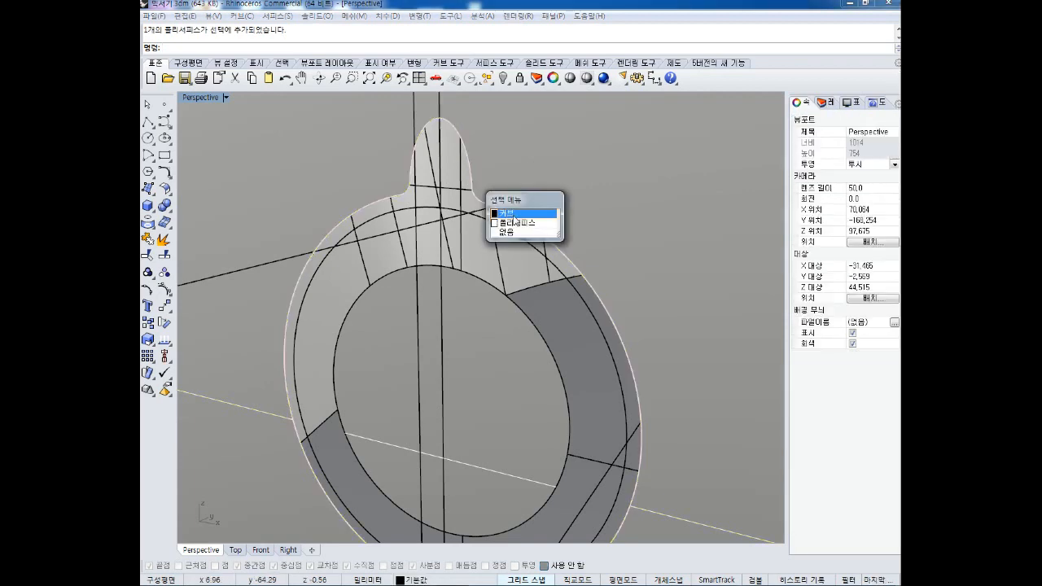
click(486, 211)
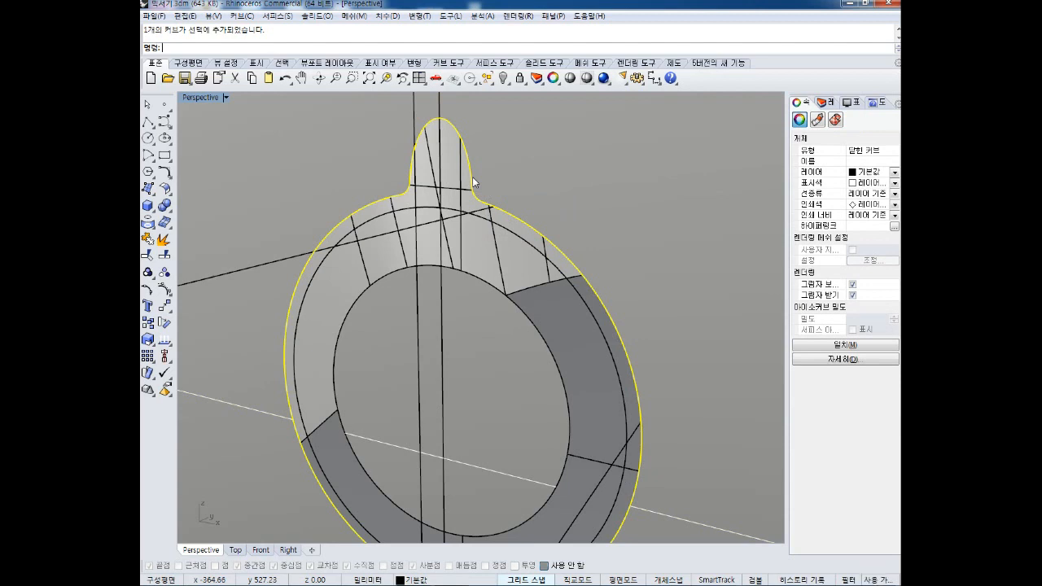
key(Escape)
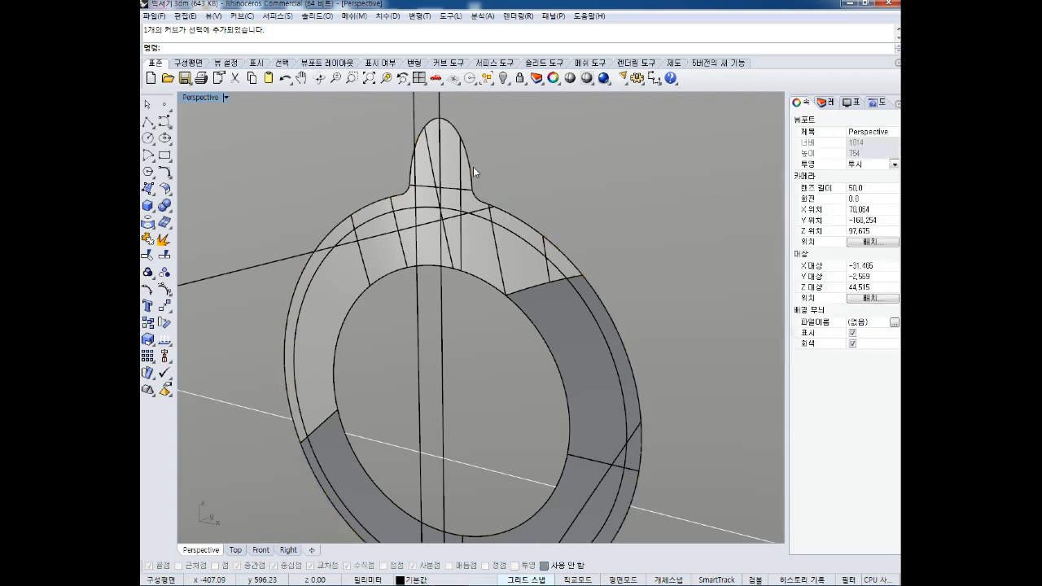
Try offsetting the opening's tabbed outline curve inward by 1 mm in the Perspective view, undoing the offset.
text(Offset)
key(Return)
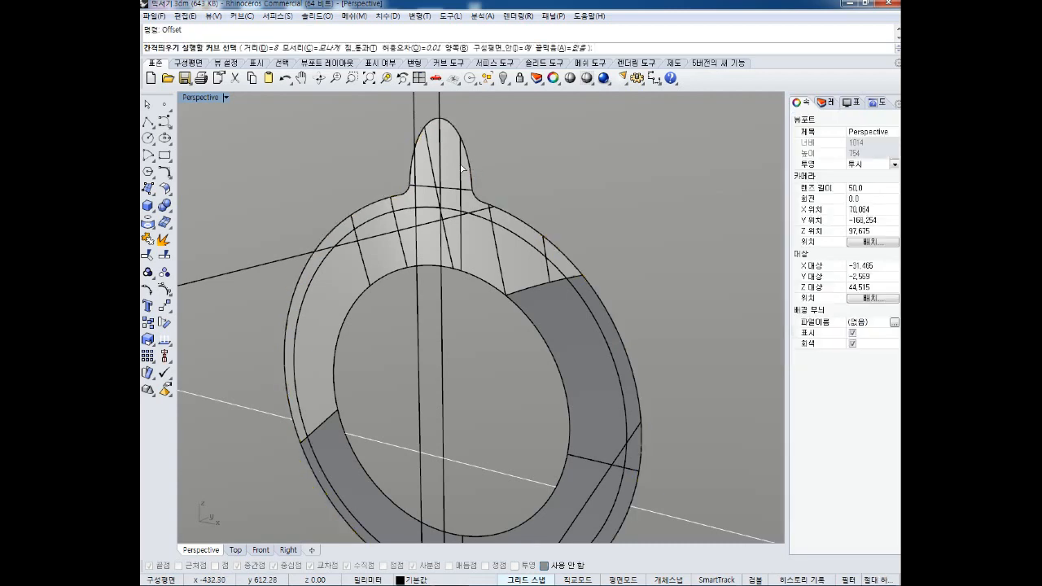
click(470, 162)
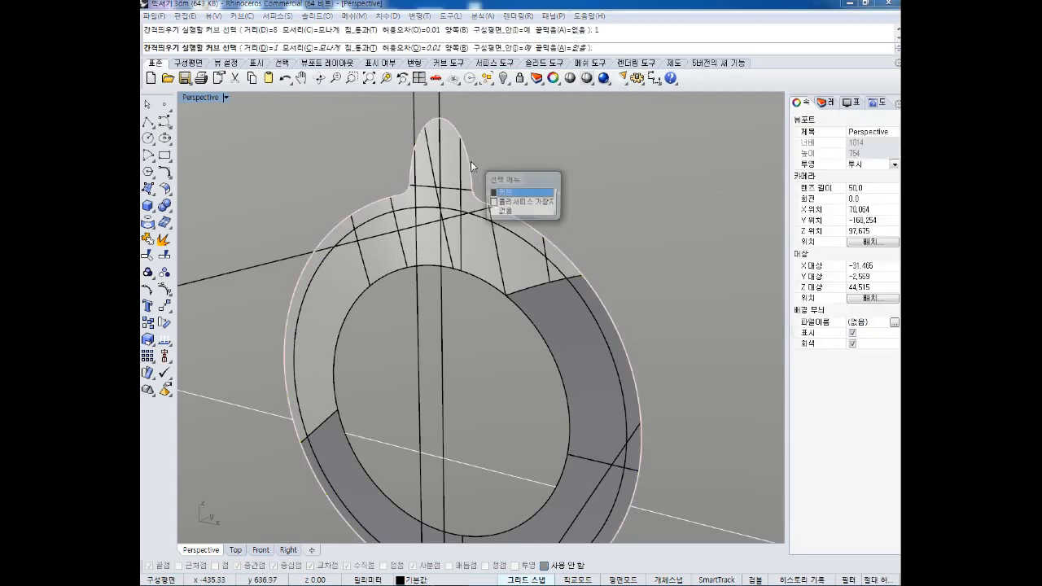
click(509, 192)
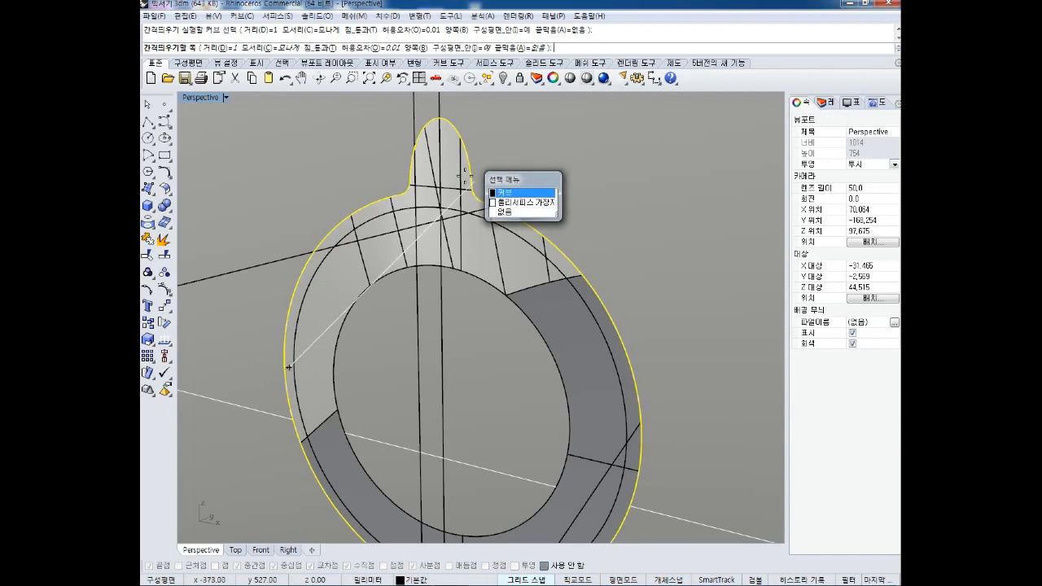
click(344, 277)
right_drag(382, 262, 396, 261)
key(ctrl+z)
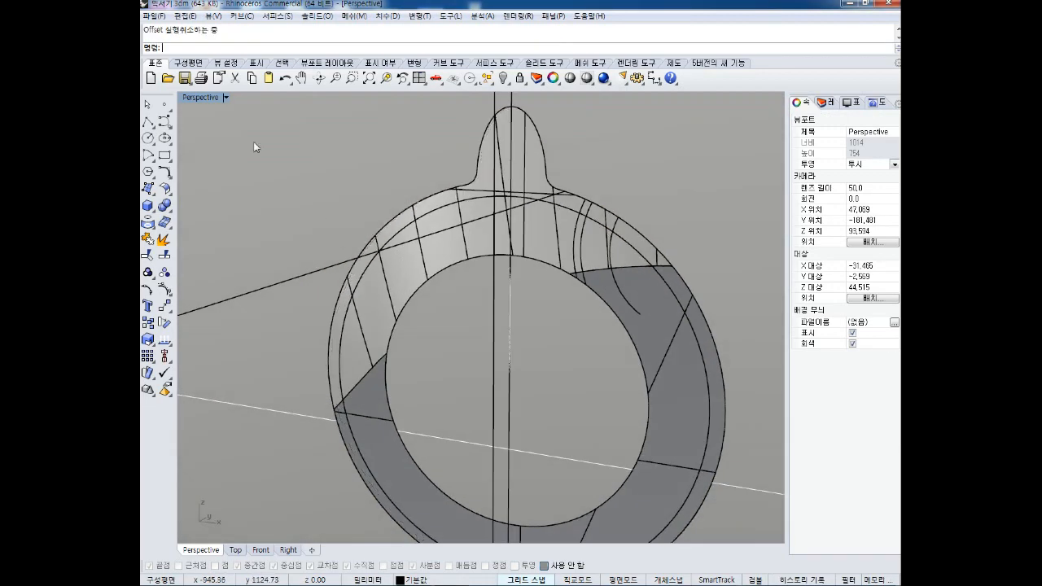
Offset the opening's tabbed outline curve inward by 1 mm in the Front view.
double_click(196, 105)
scroll(302, 391, up, 5)
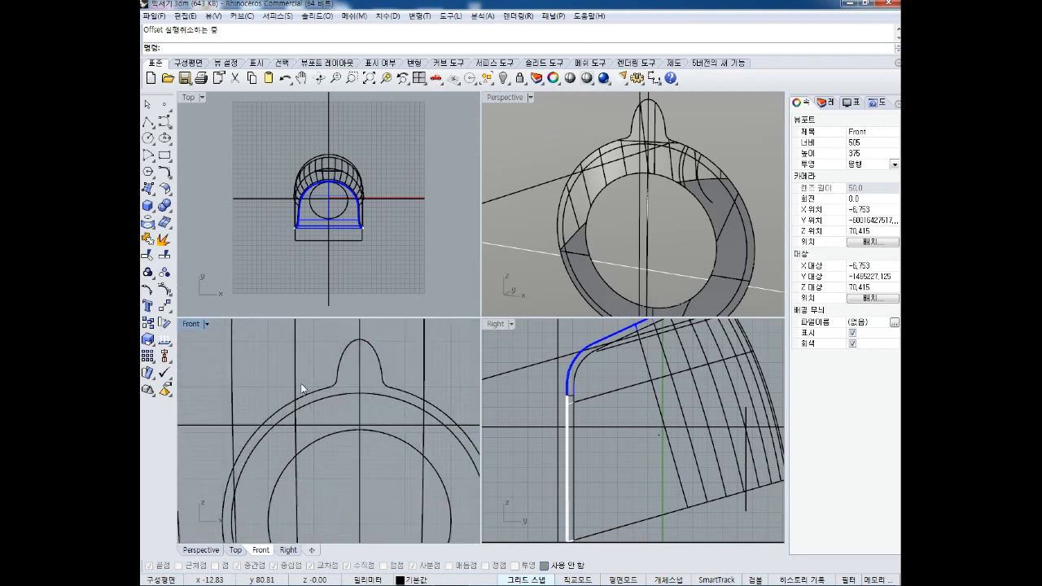
right_drag(359, 376, 340, 392)
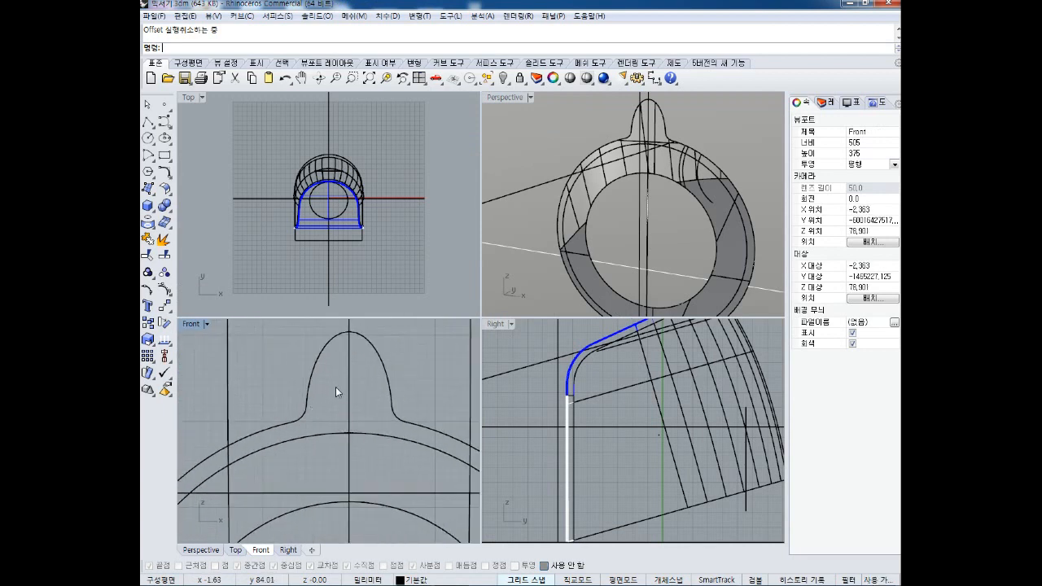
right_click(331, 385)
click(320, 377)
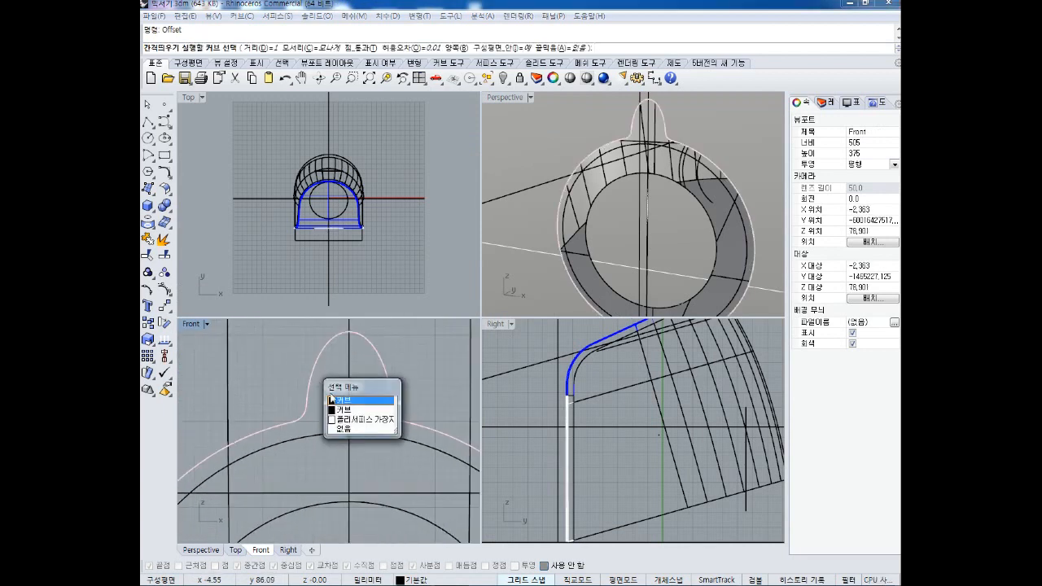
click(342, 395)
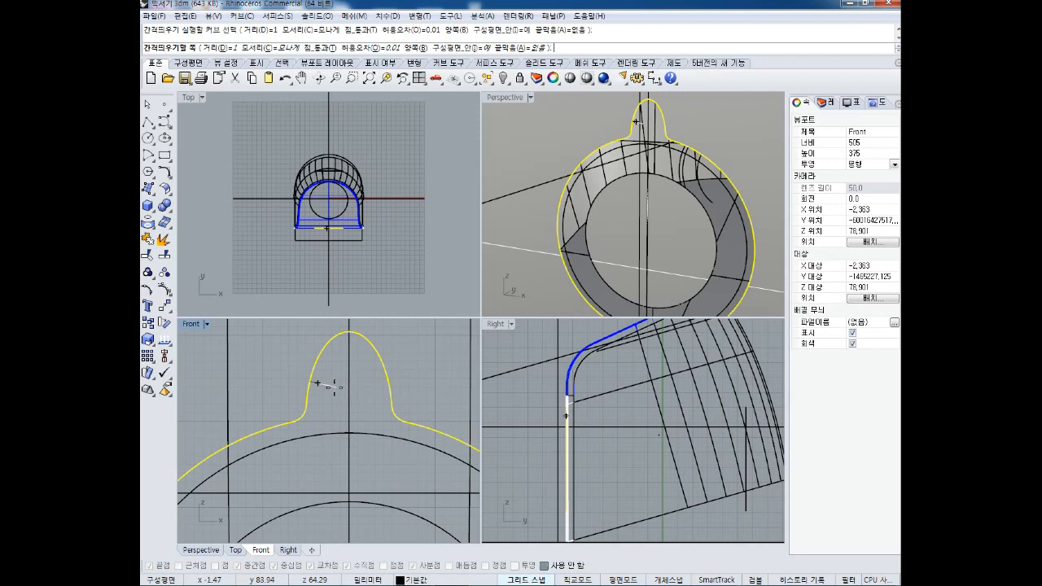
click(337, 388)
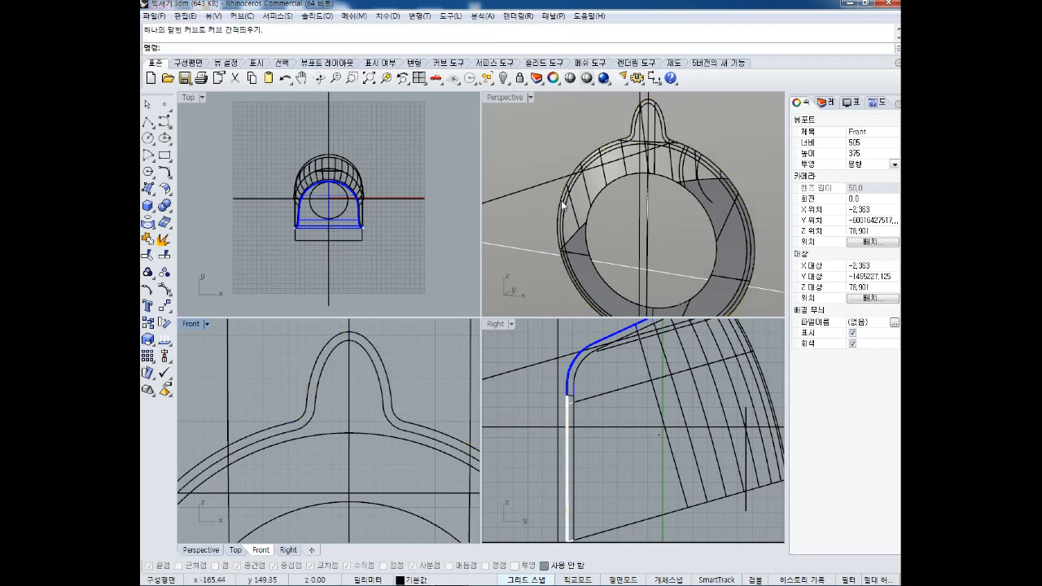
Inspect the new inner offset curve around the tab in the Front and Perspective views.
right_drag(389, 362, 337, 365)
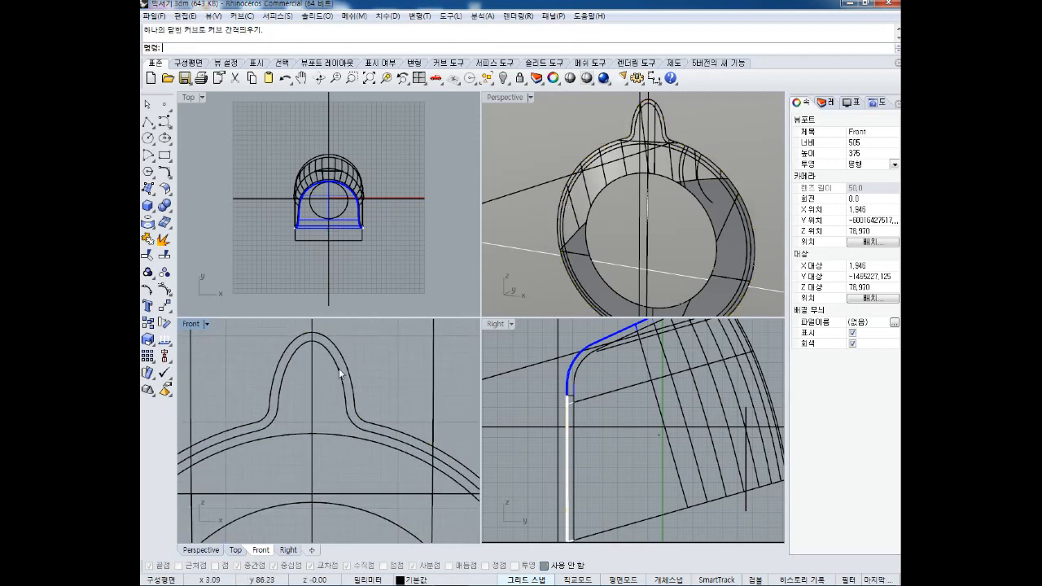
scroll(339, 368, up, 2)
click(334, 365)
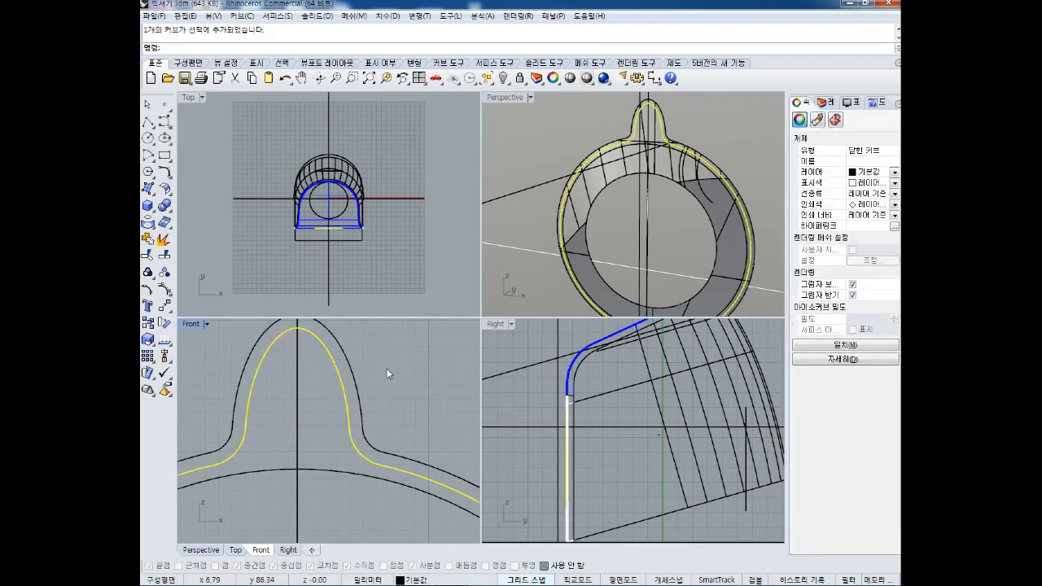
right_drag(627, 170, 643, 171)
scroll(630, 162, up, 5)
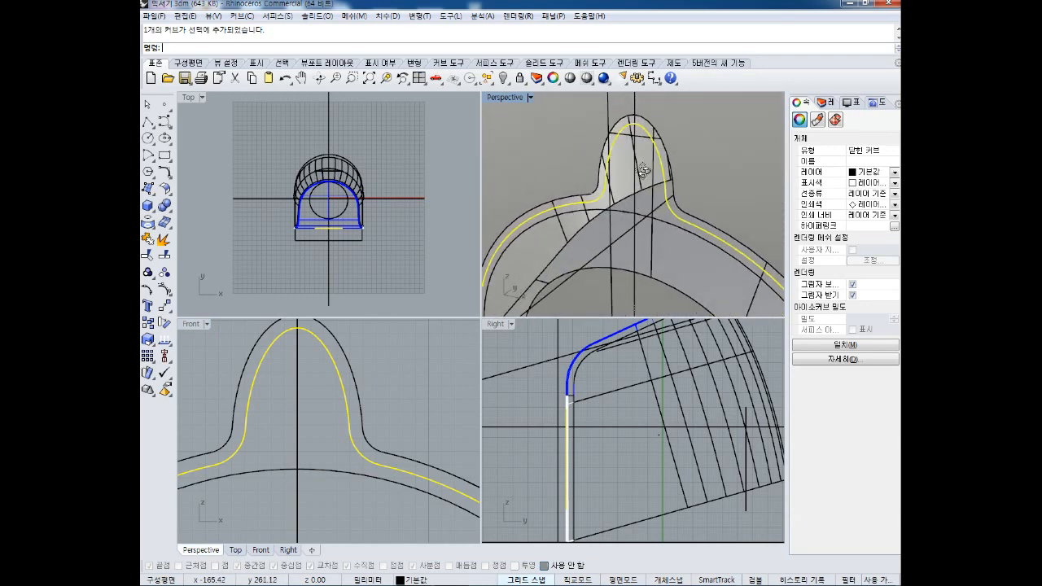
click(696, 167)
click(665, 185)
click(709, 221)
click(735, 173)
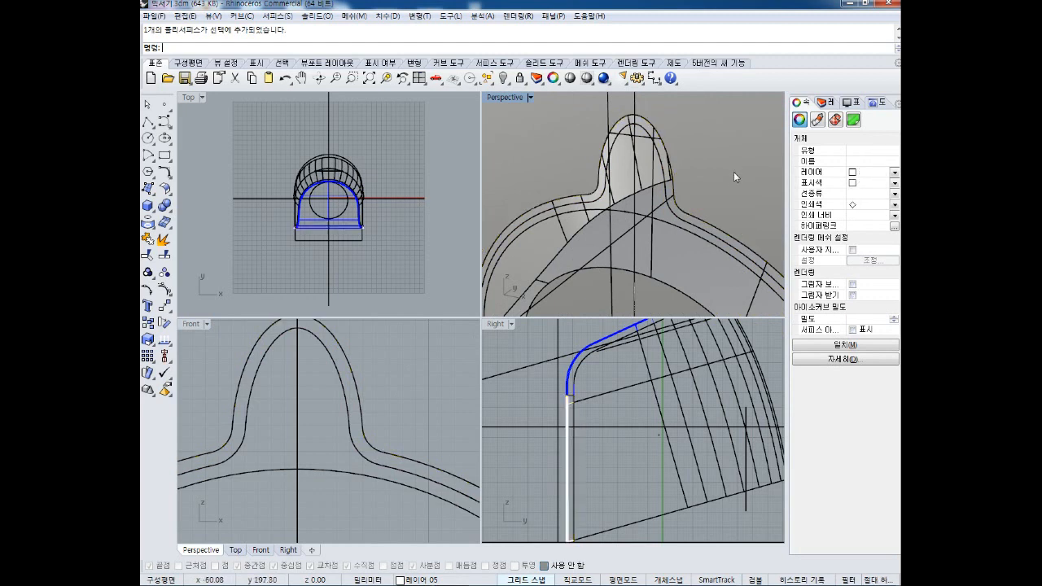
Move the inner offset curve slightly outward in front of the panel in the Right view.
click(677, 202)
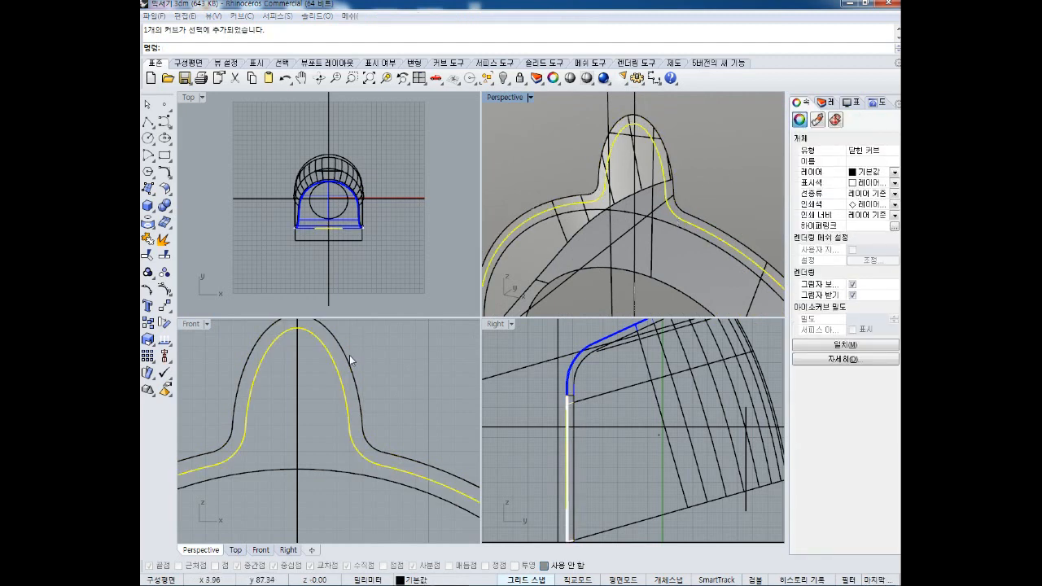
mouse_move(352, 360)
mouse_down()
mouse_move(342, 373)
mouse_move(351, 379)
mouse_up()
drag(230, 381, 250, 401)
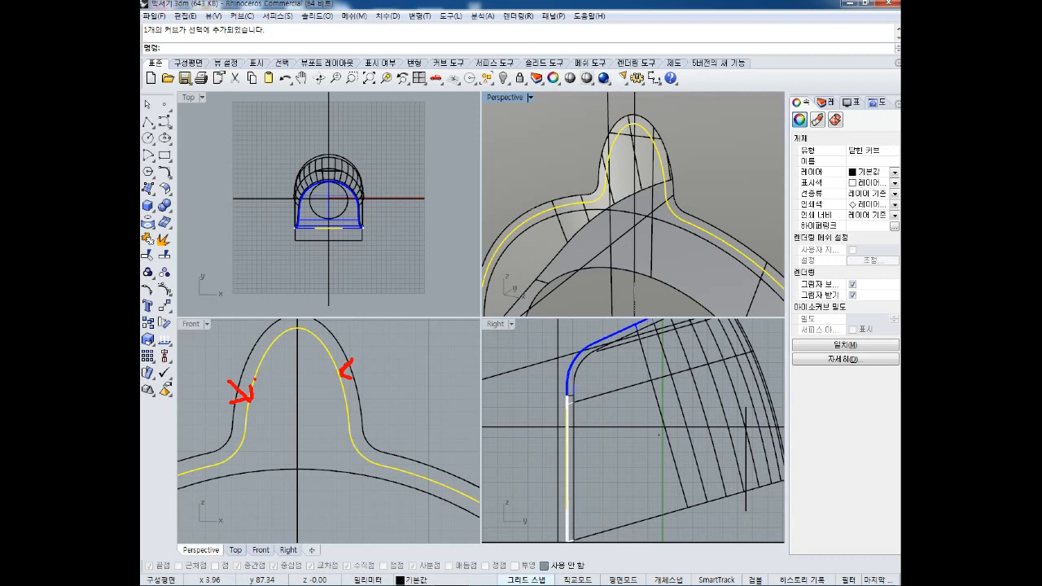
scroll(594, 395, up, 6)
scroll(595, 400, up, 8)
scroll(646, 409, down, 6)
right_drag(644, 489, 644, 366)
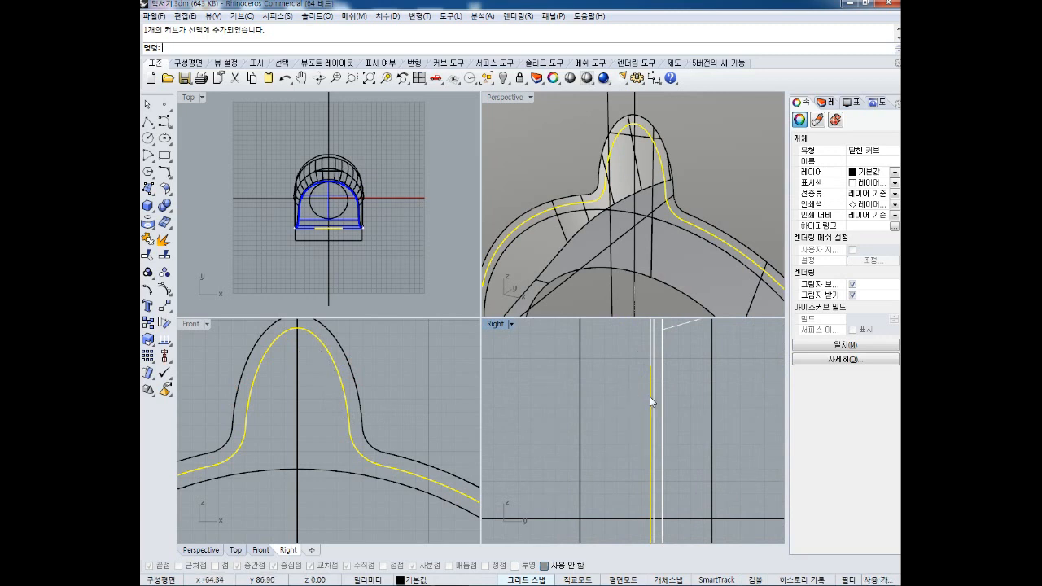
drag(644, 398, 639, 400)
click(596, 407)
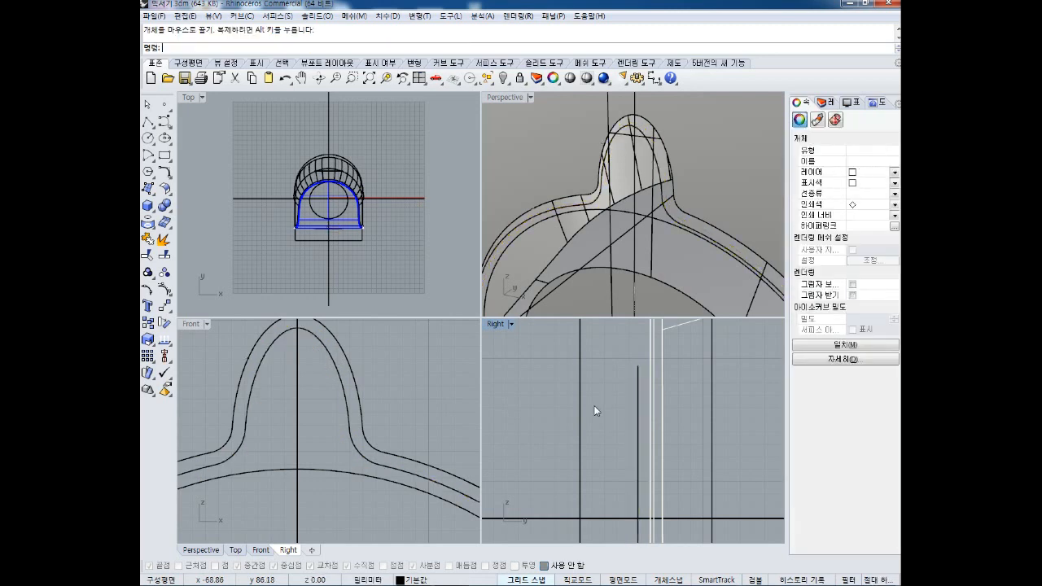
right_drag(647, 404, 619, 413)
right_drag(654, 257, 671, 234)
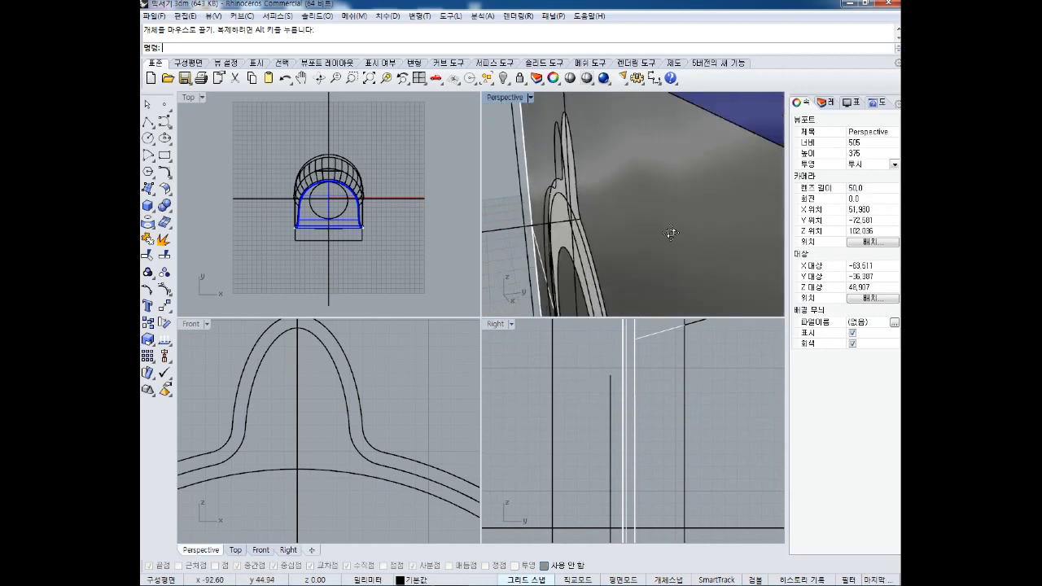
scroll(547, 130, up, 4)
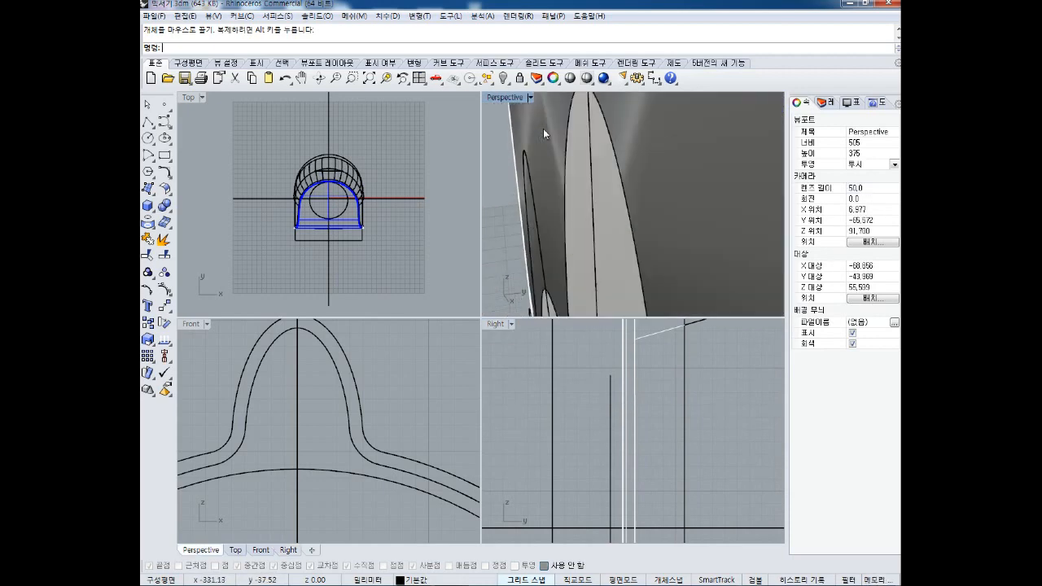
key(ctrl+2)
mouse_move(535, 193)
mouse_down()
mouse_move(580, 186)
mouse_move(542, 206)
mouse_up()
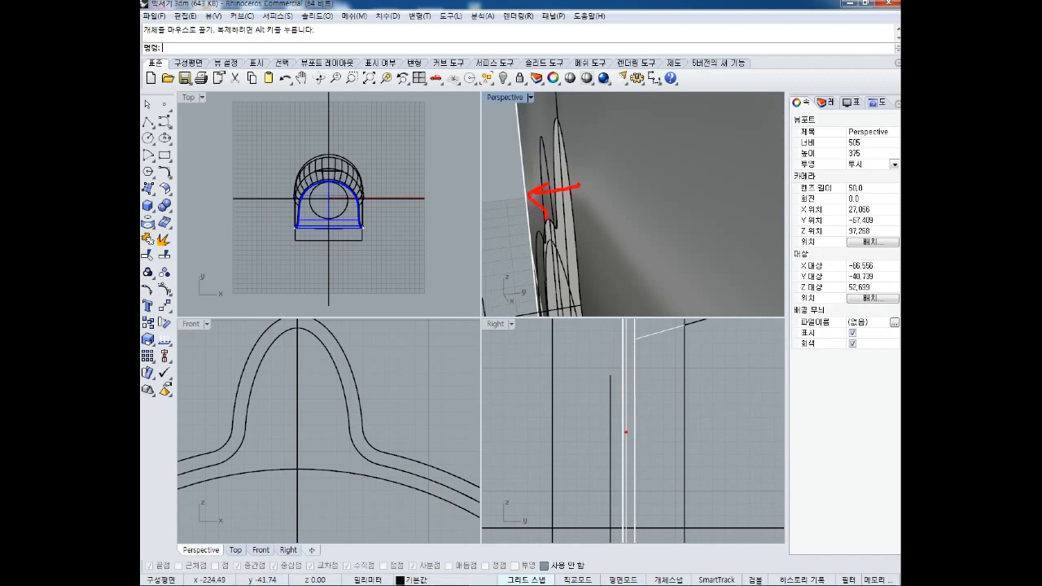
mouse_move(617, 423)
mouse_down()
mouse_move(606, 427)
mouse_move(612, 446)
mouse_up()
mouse_move(309, 314)
mouse_down()
mouse_move(337, 338)
mouse_move(378, 438)
mouse_up()
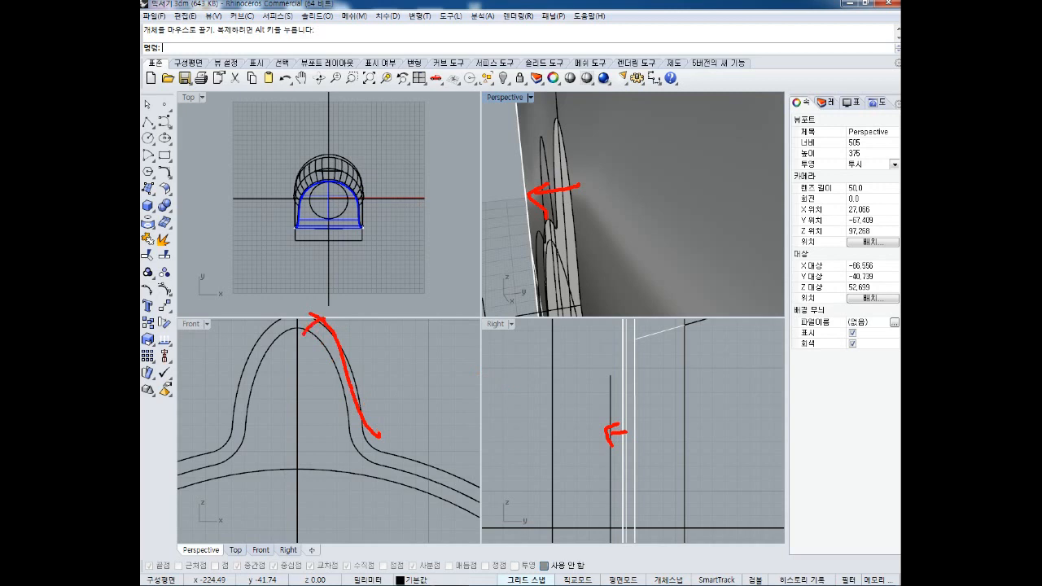
drag(300, 344, 299, 376)
mouse_move(631, 346)
mouse_down()
mouse_move(614, 362)
mouse_move(594, 437)
mouse_move(589, 505)
mouse_up()
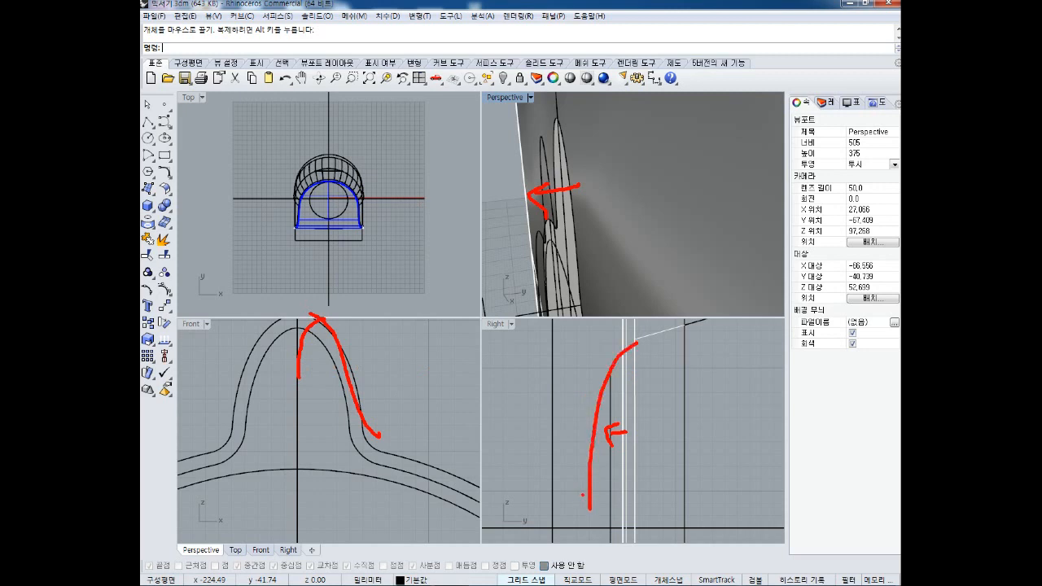
drag(612, 469, 611, 461)
key(Escape)
Try a Patch surface fitted to the outer tabbed outline curve and the moved inner curve, and preview it.
right_drag(552, 183, 584, 193)
scroll(583, 193, down, 7)
shift+right_drag(724, 194, 515, 169)
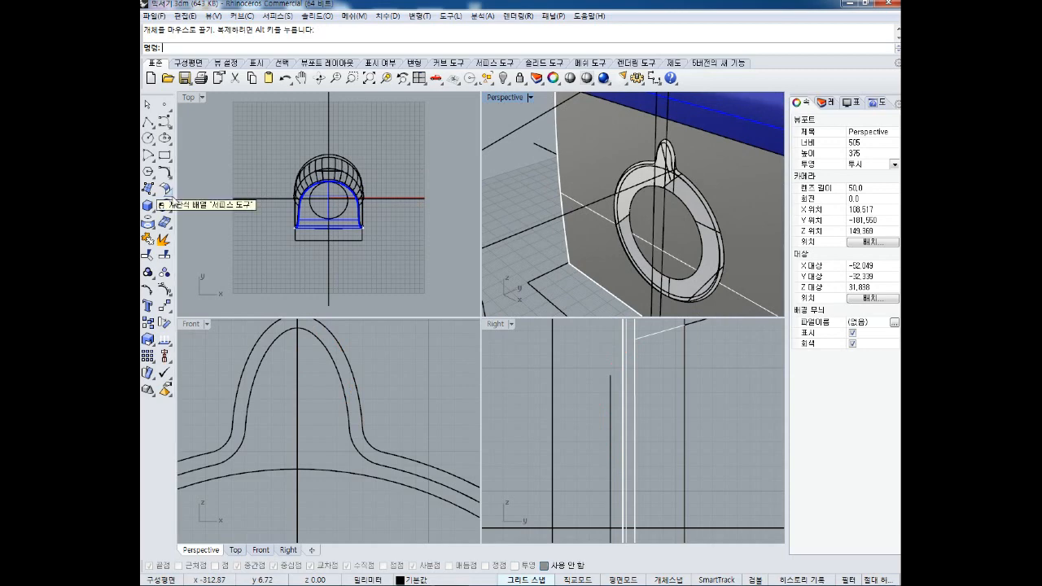
click(154, 199)
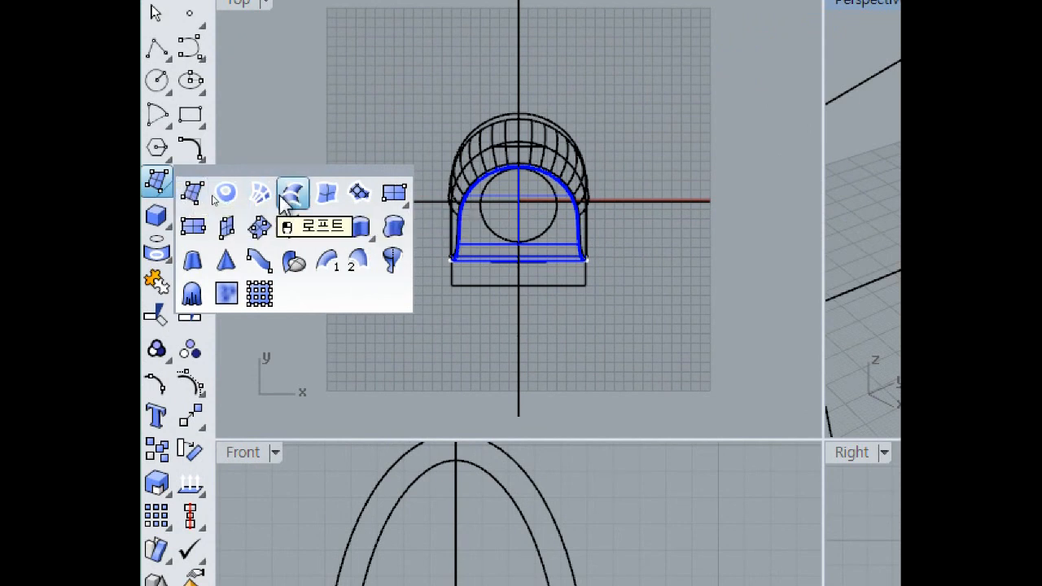
click(358, 204)
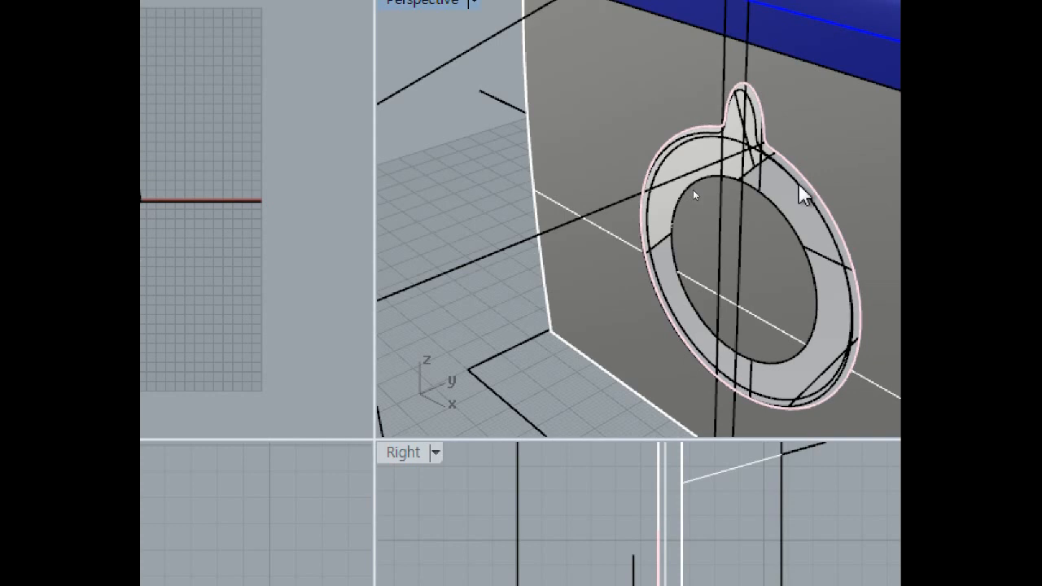
click(800, 187)
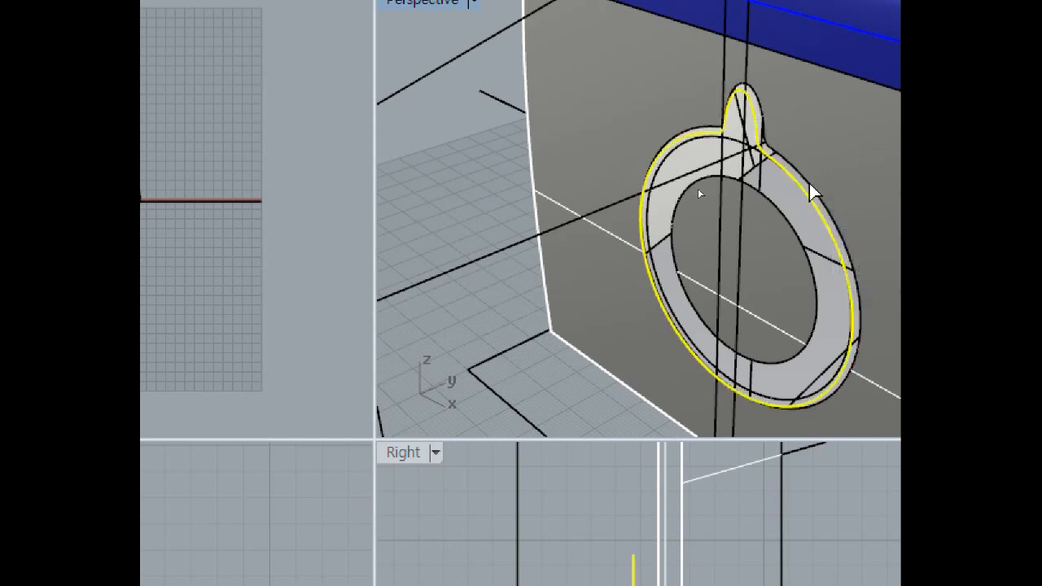
click(809, 183)
right_click(810, 182)
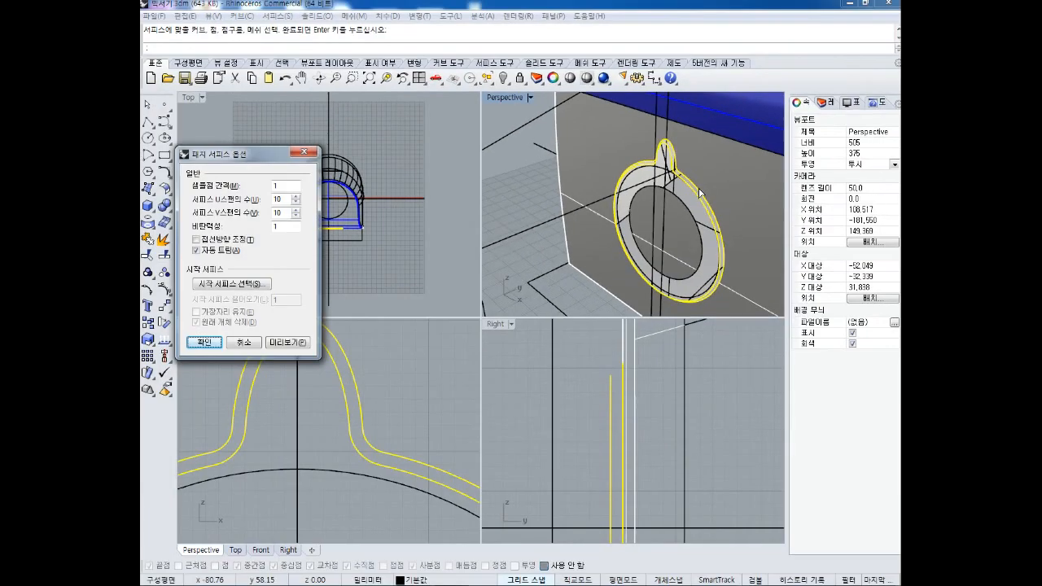
drag(266, 150, 418, 155)
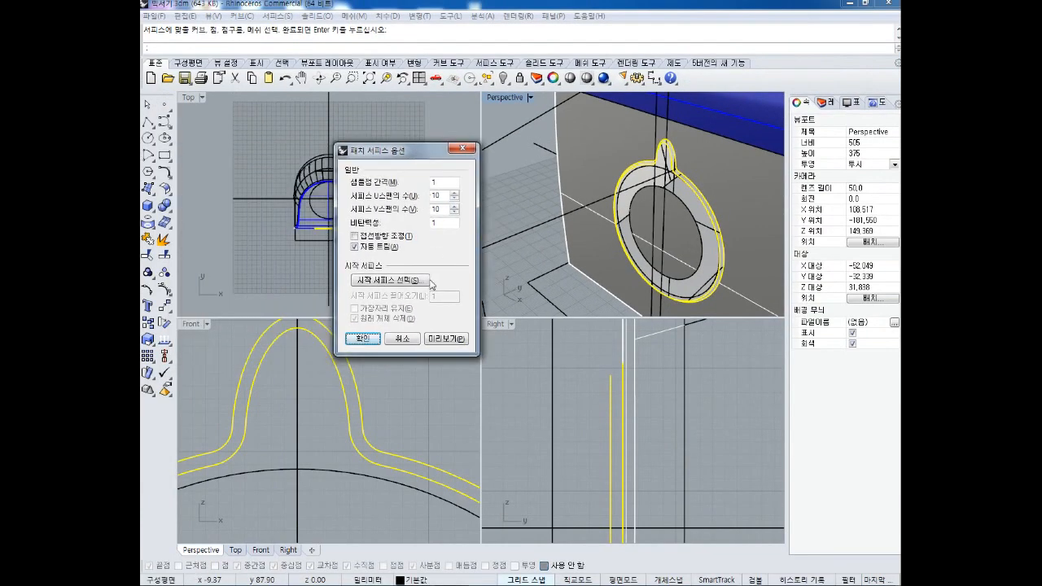
click(447, 339)
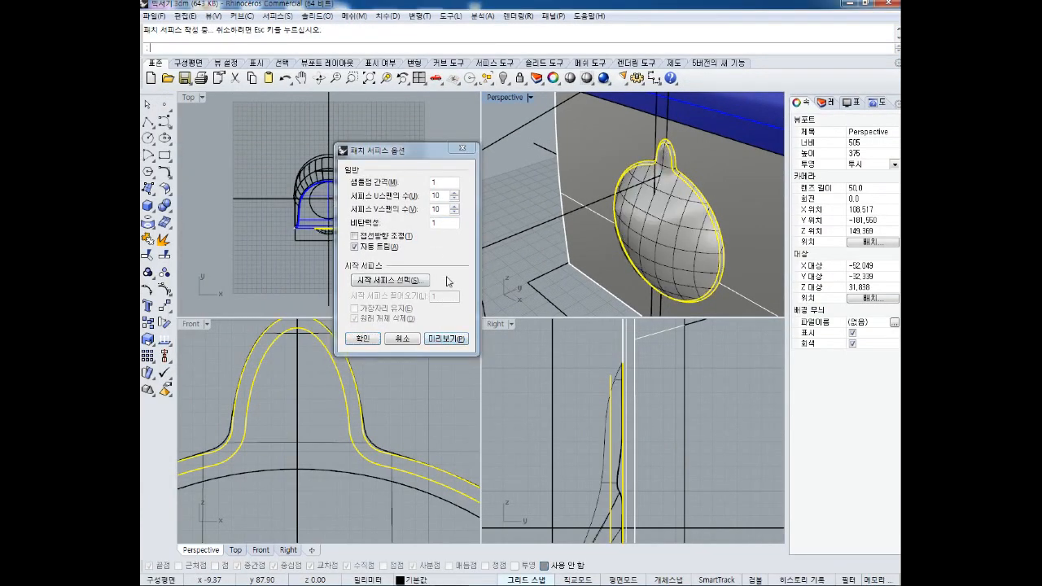
Turn on tangency adjustment in the patch options, preview the surface again, and cancel the patch.
right_drag(570, 215, 609, 211)
scroll(666, 157, up, 4)
shift+right_drag(665, 150, 670, 186)
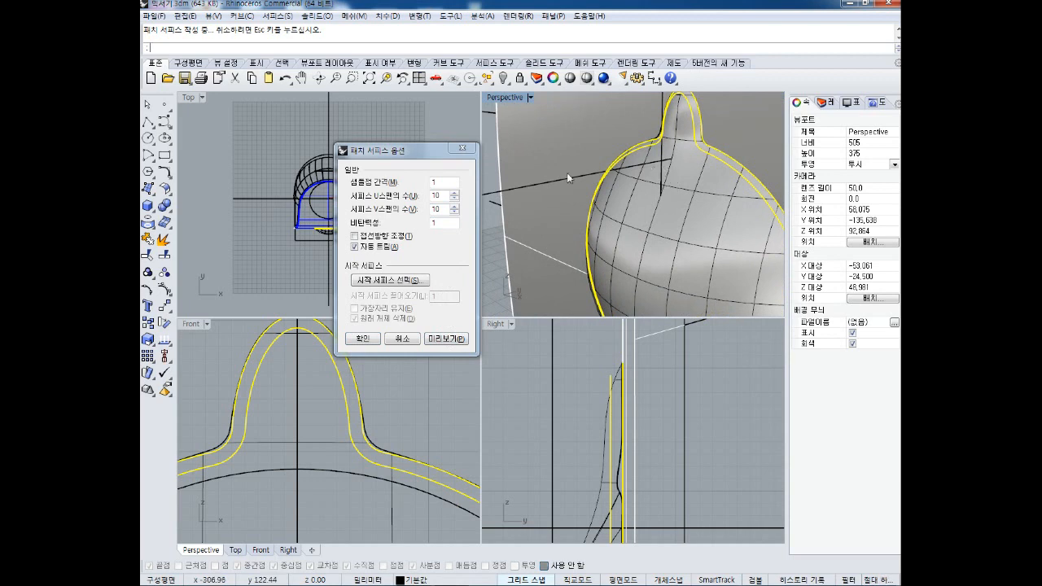
click(389, 237)
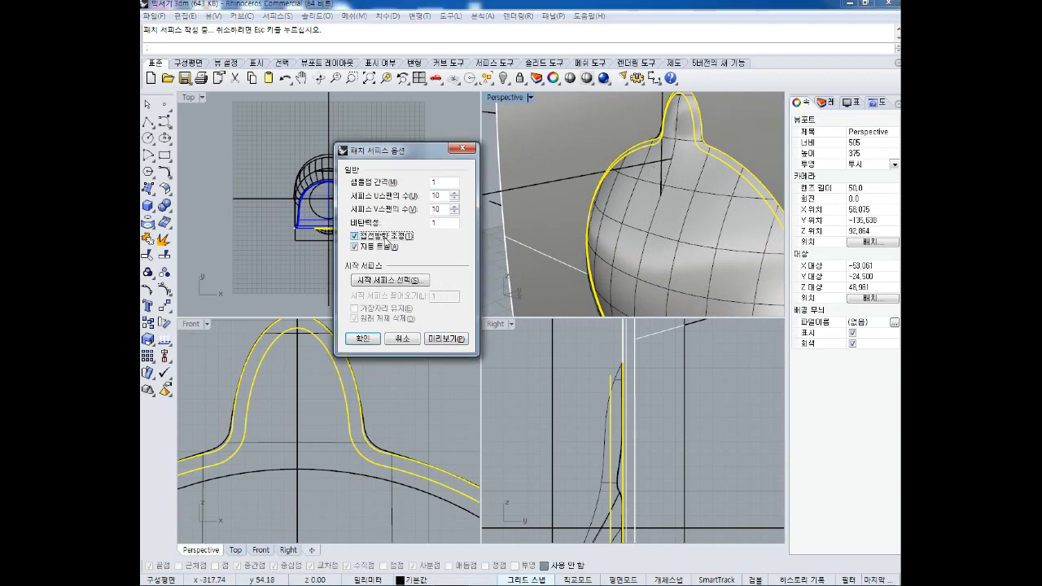
click(444, 338)
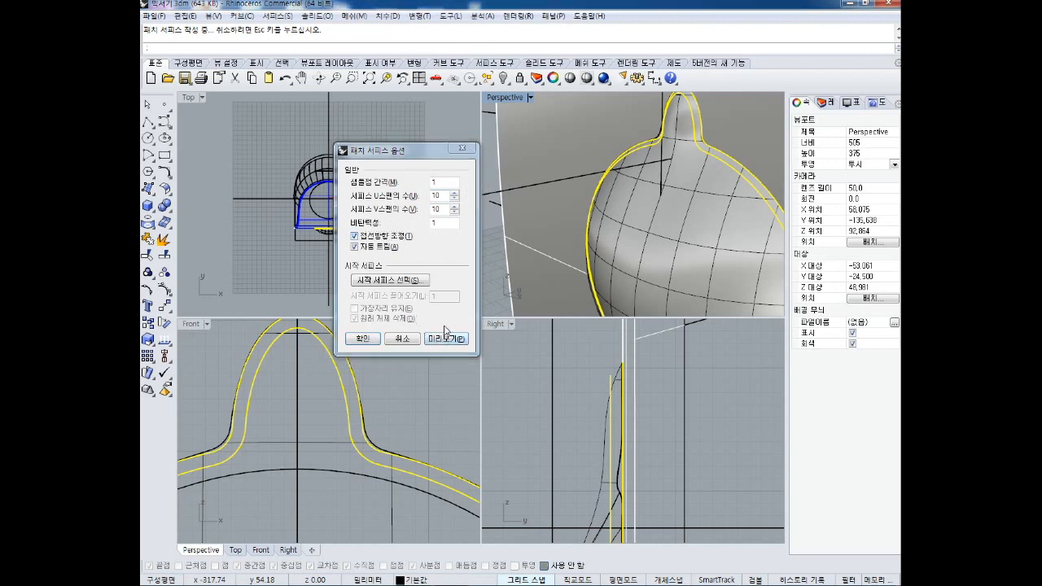
click(403, 338)
Patch the opening from the panel's polysurface edge and the moved inner curve, with tangency adjustment and automatic trimming on.
right_drag(672, 167, 616, 169)
key(Return)
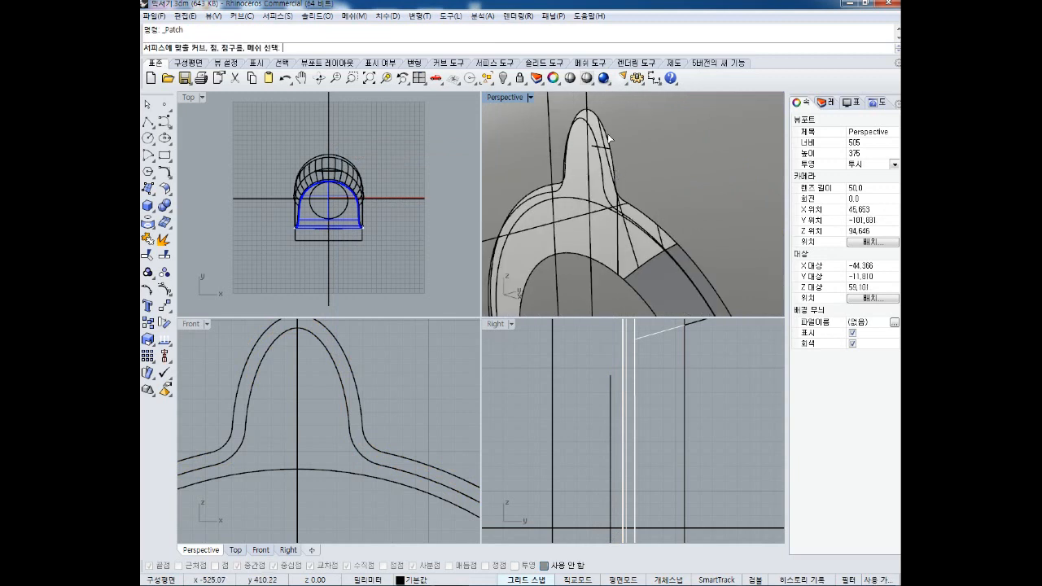
click(607, 142)
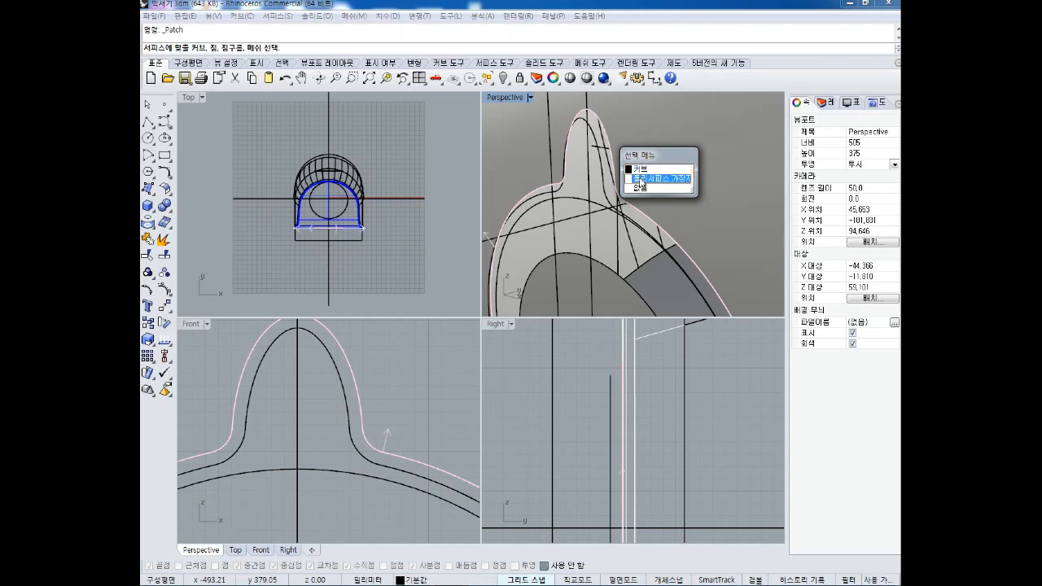
click(641, 180)
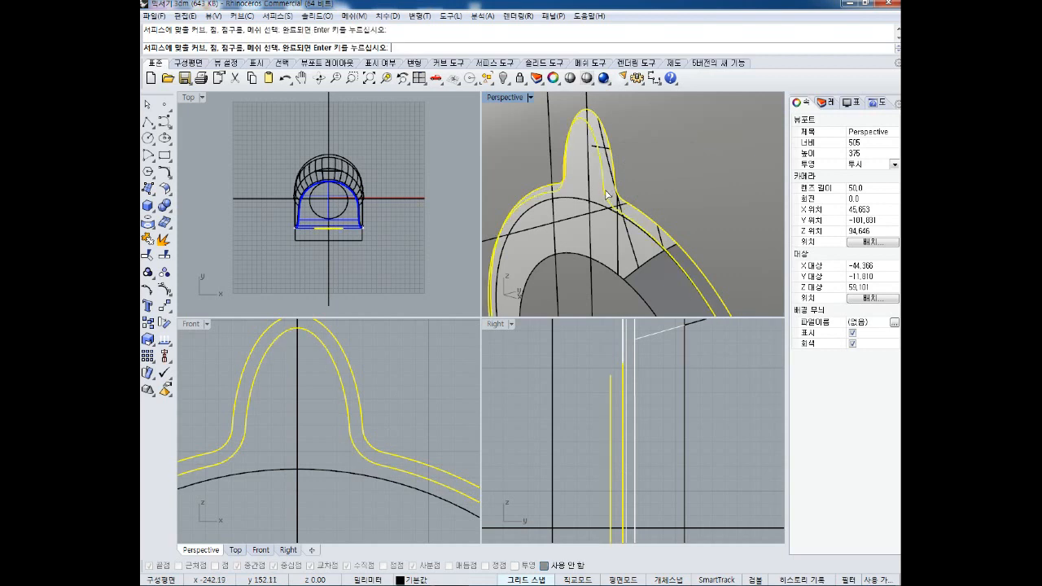
key(Return)
click(441, 340)
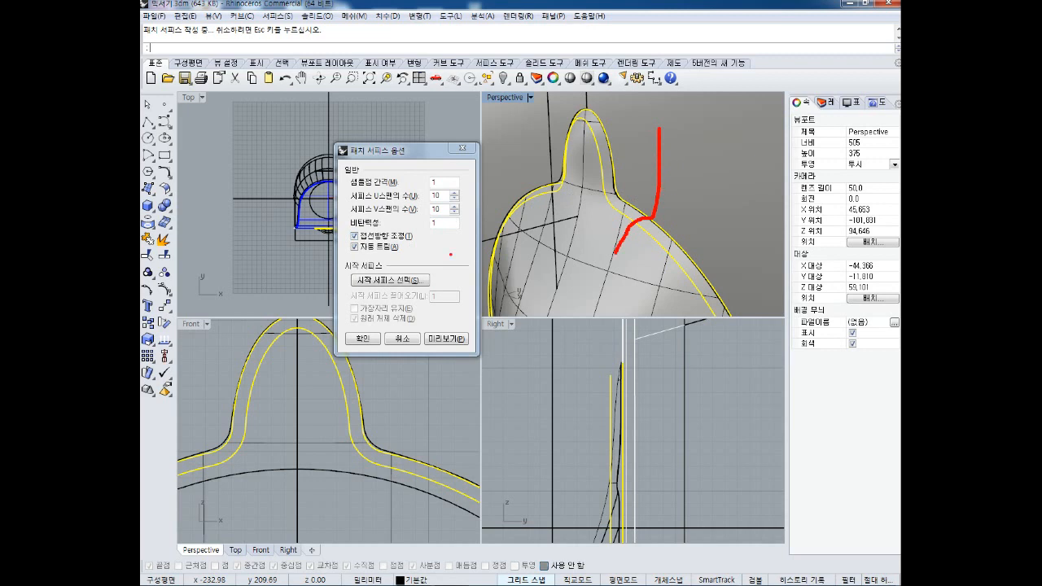
key(Escape)
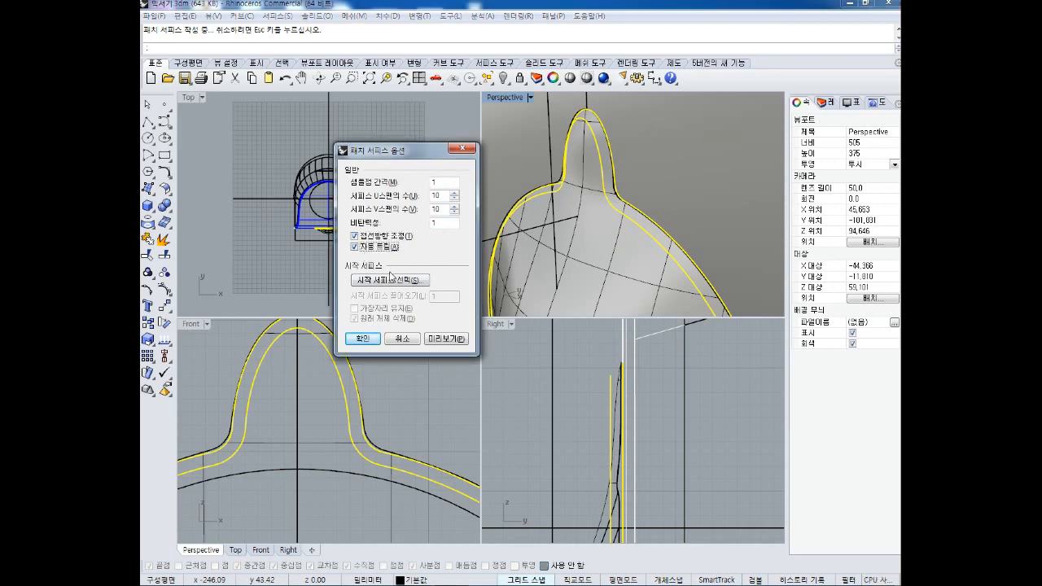
click(363, 338)
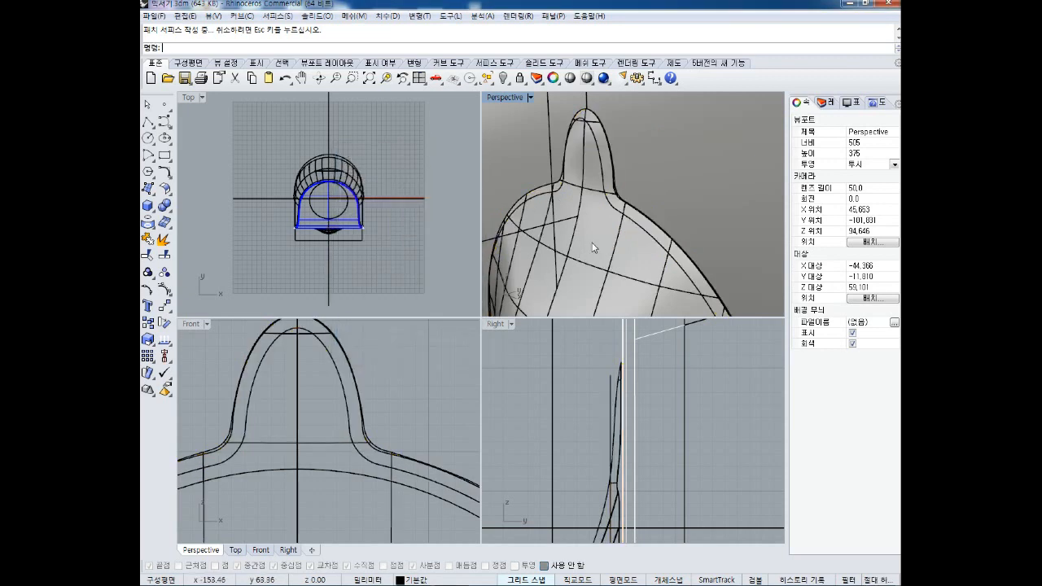
scroll(614, 243, down, 5)
scroll(612, 243, up, 5)
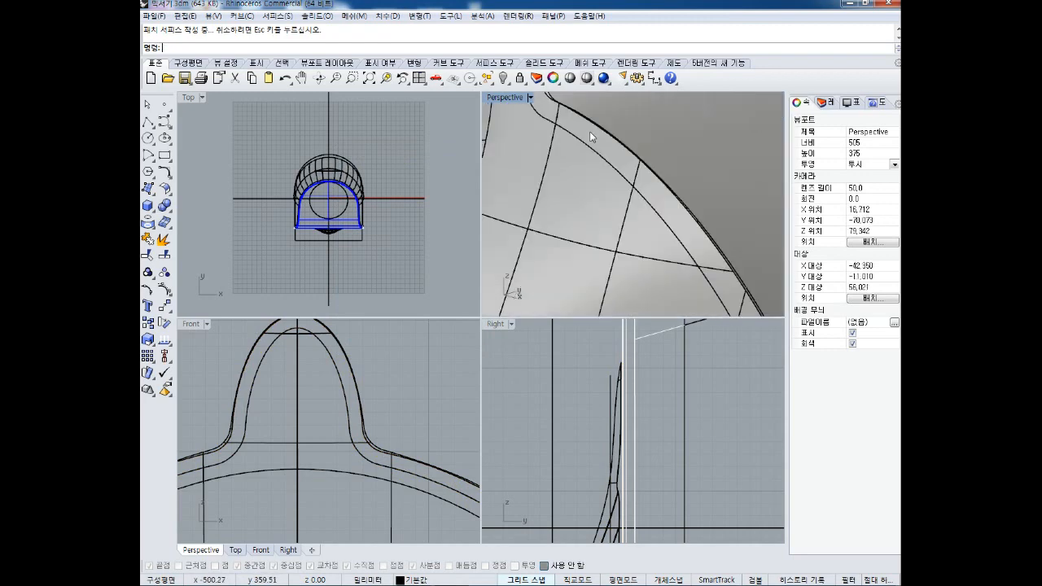
Delete the current patch and restart Patch using the panel's polysurface edge and the moved inner curve.
click(569, 172)
key(Delete)
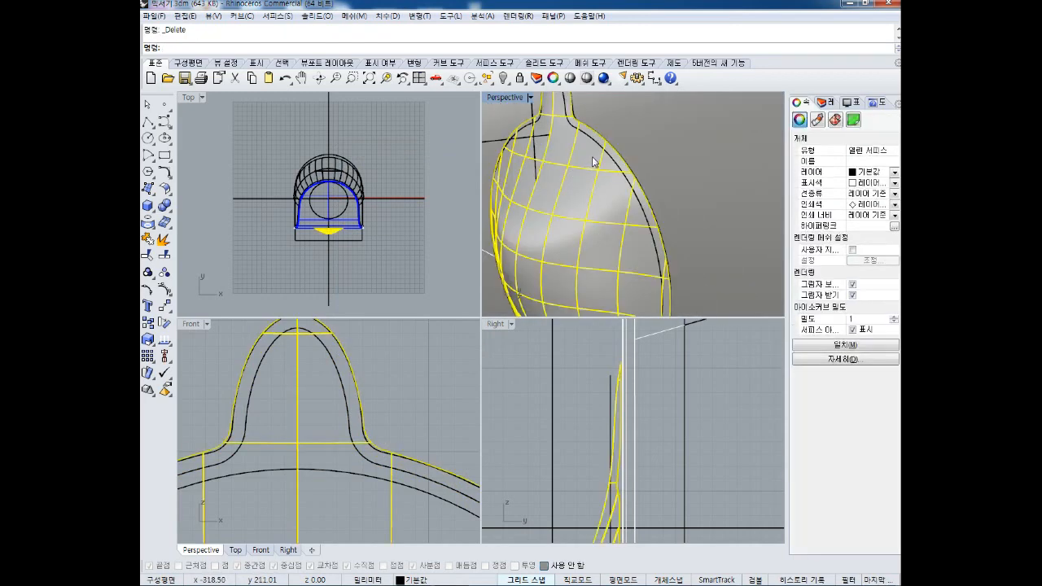
right_click(595, 132)
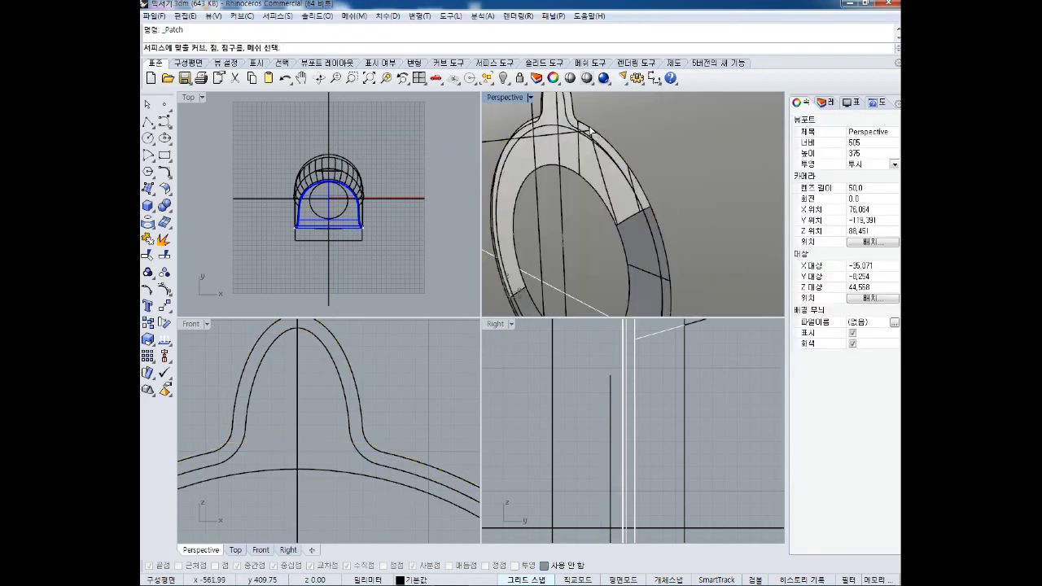
click(591, 132)
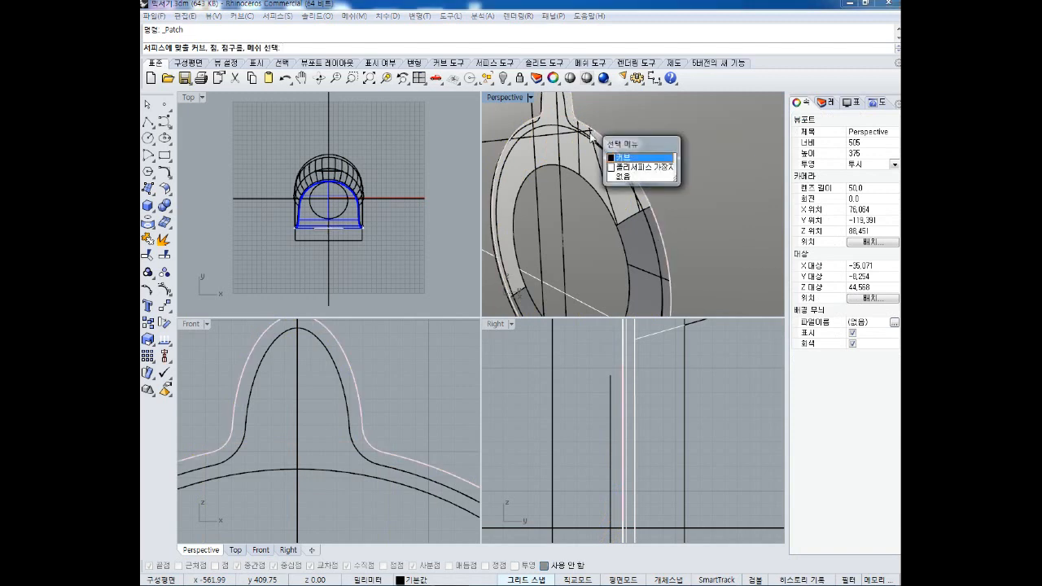
click(633, 168)
click(577, 130)
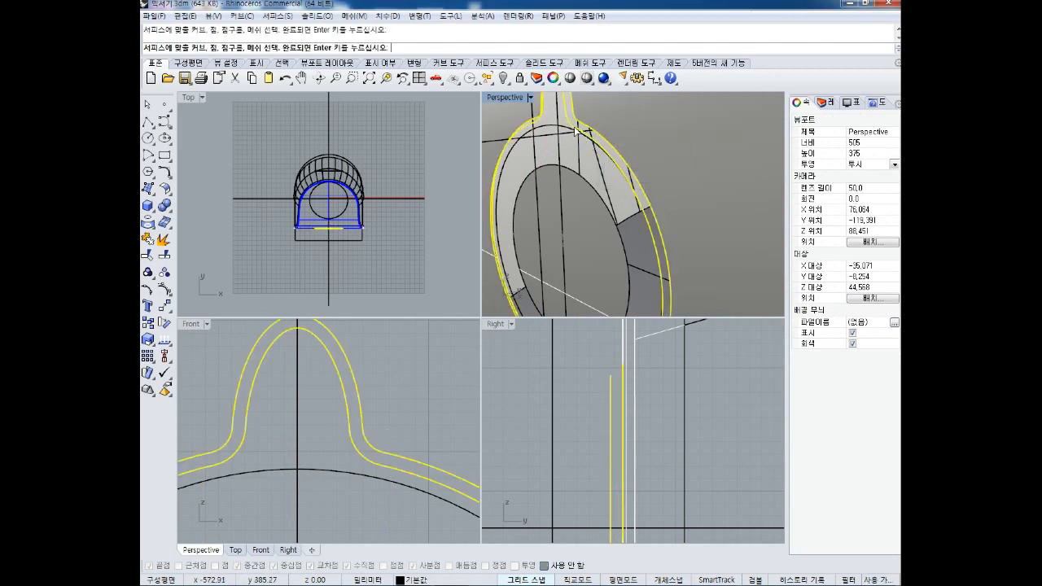
right_click(576, 130)
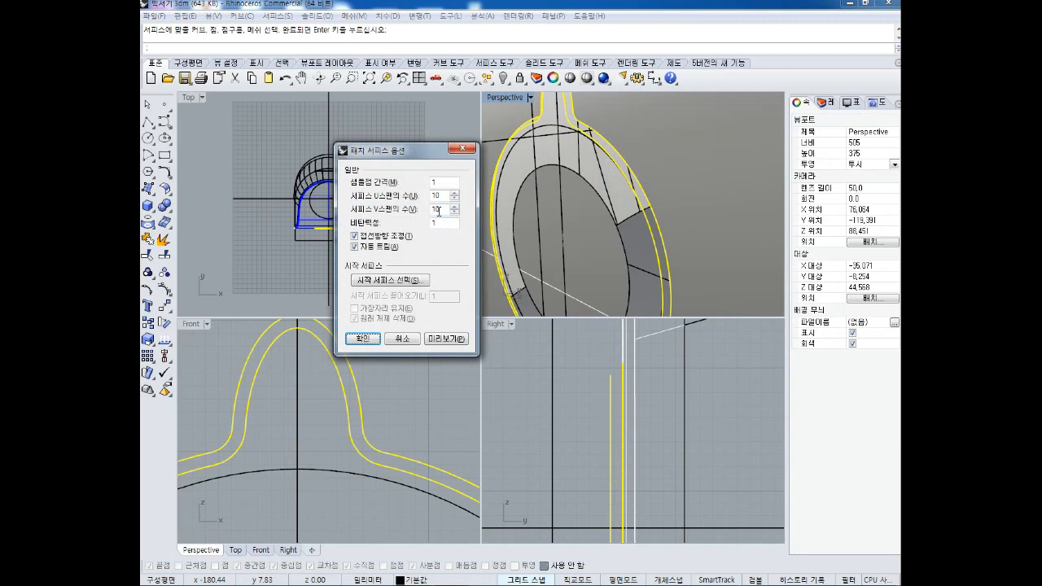
Set the patch's U and V spans to 12 each, previewing the surface, and create the patch.
click(455, 193)
click(455, 206)
click(452, 340)
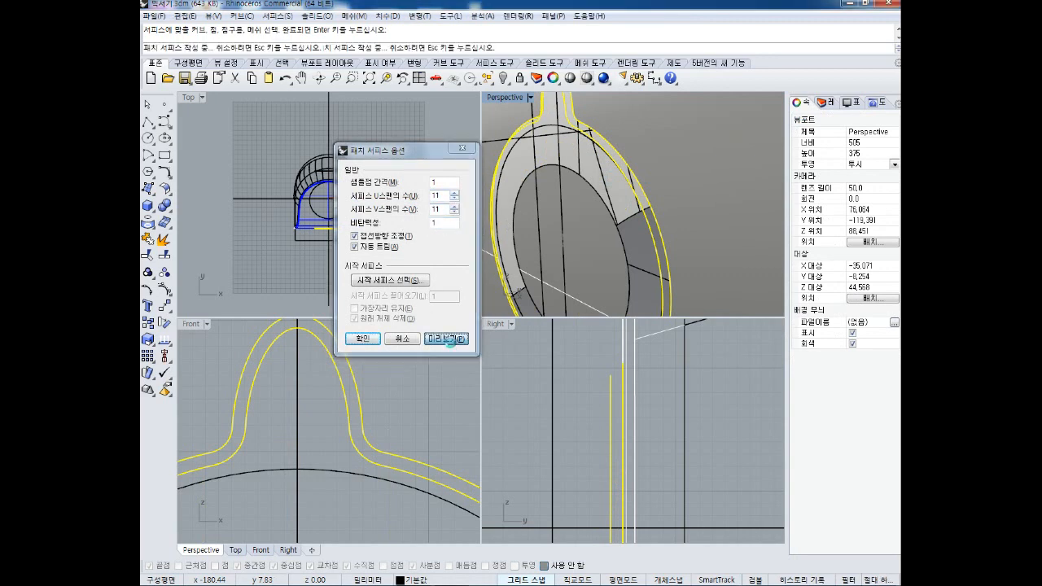
click(454, 193)
click(452, 341)
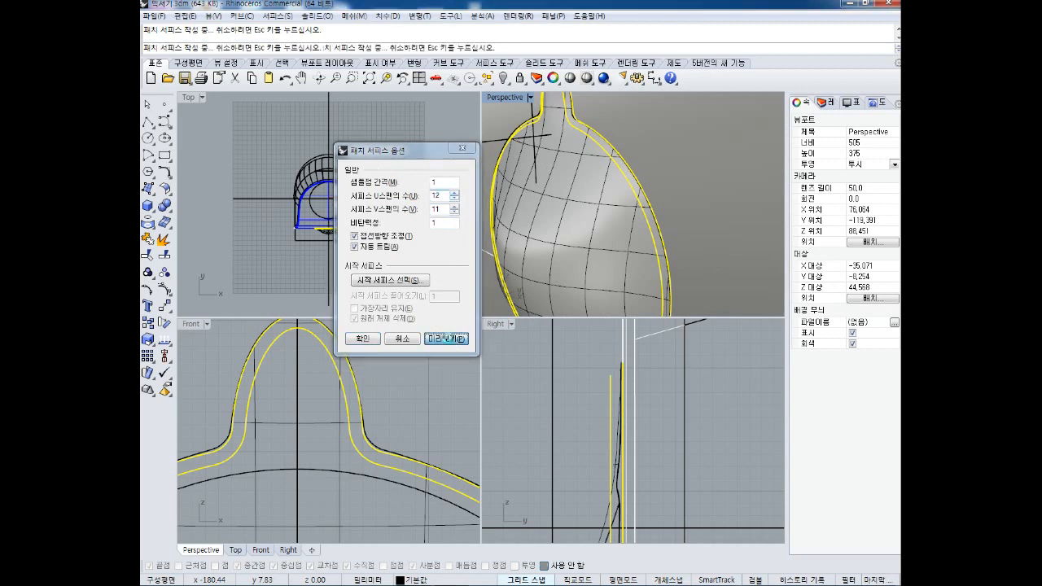
click(455, 207)
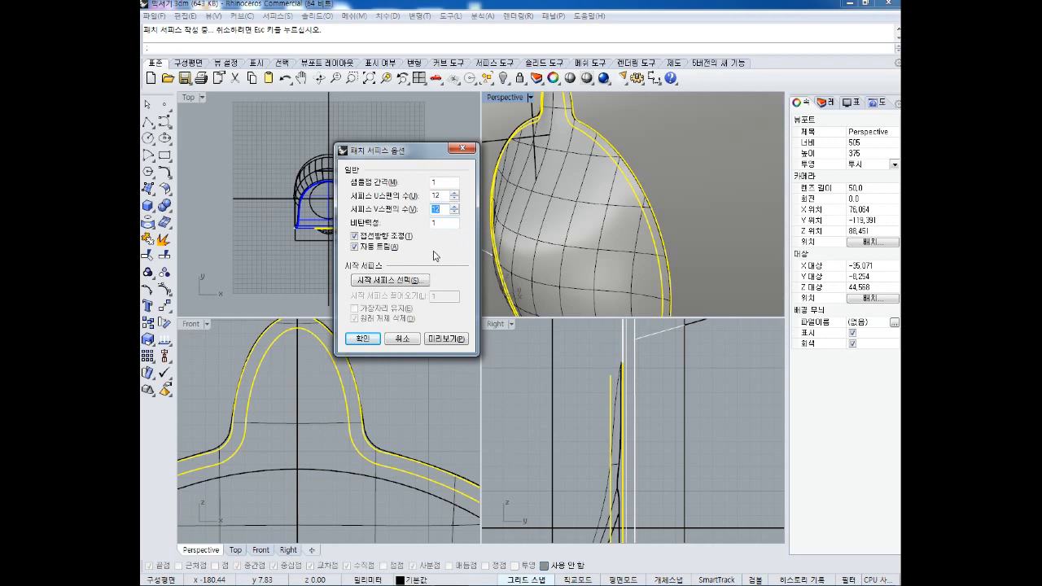
click(441, 340)
right_drag(577, 189, 627, 203)
scroll(655, 167, up, 7)
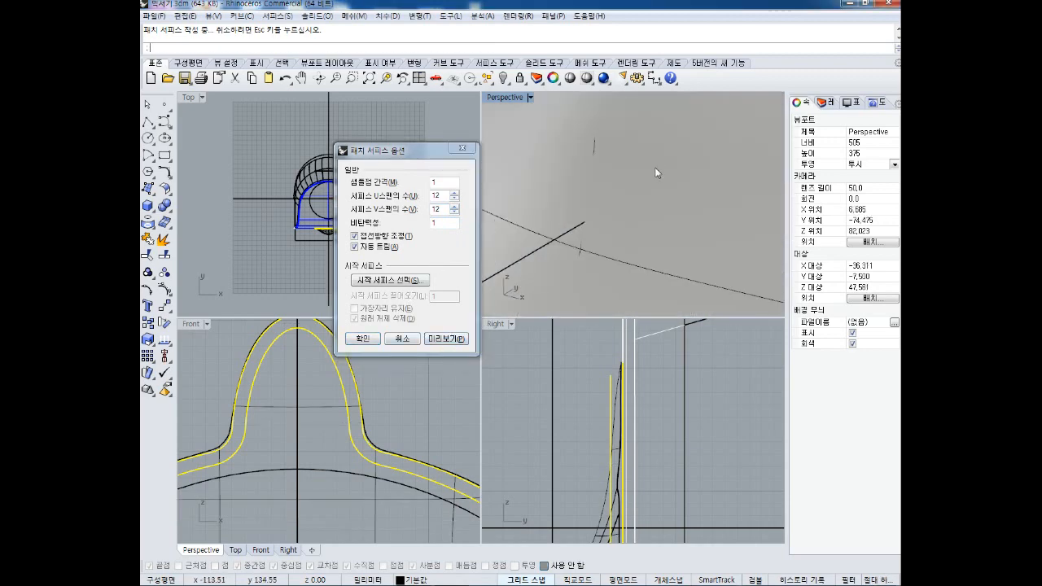
scroll(655, 164, down, 5)
right_drag(655, 167, 551, 193)
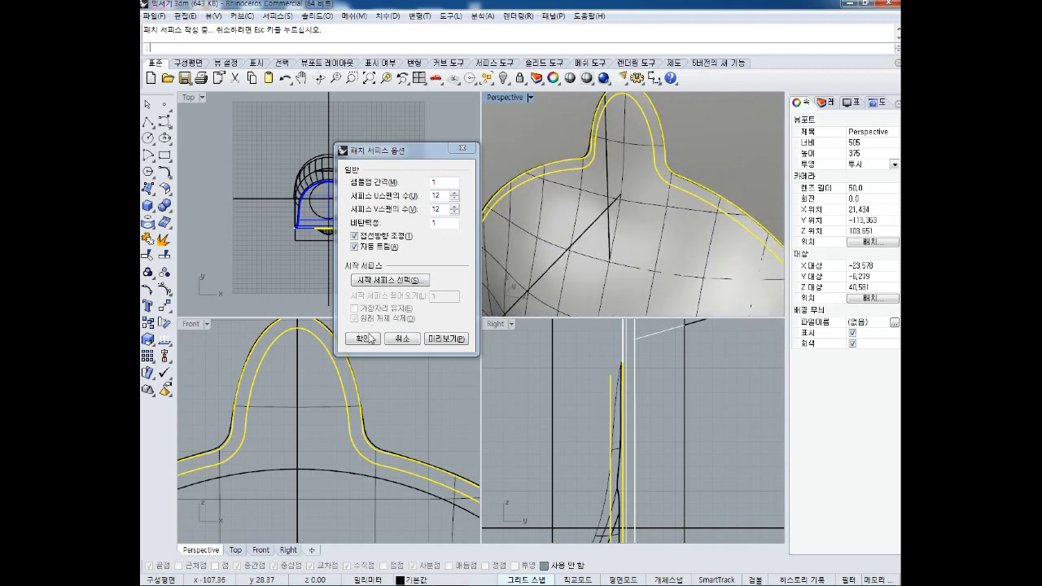
key(Return)
Examine the bulged patch up close in the Perspective view, checking how it meets the panel edge and its curvature.
double_click(500, 97)
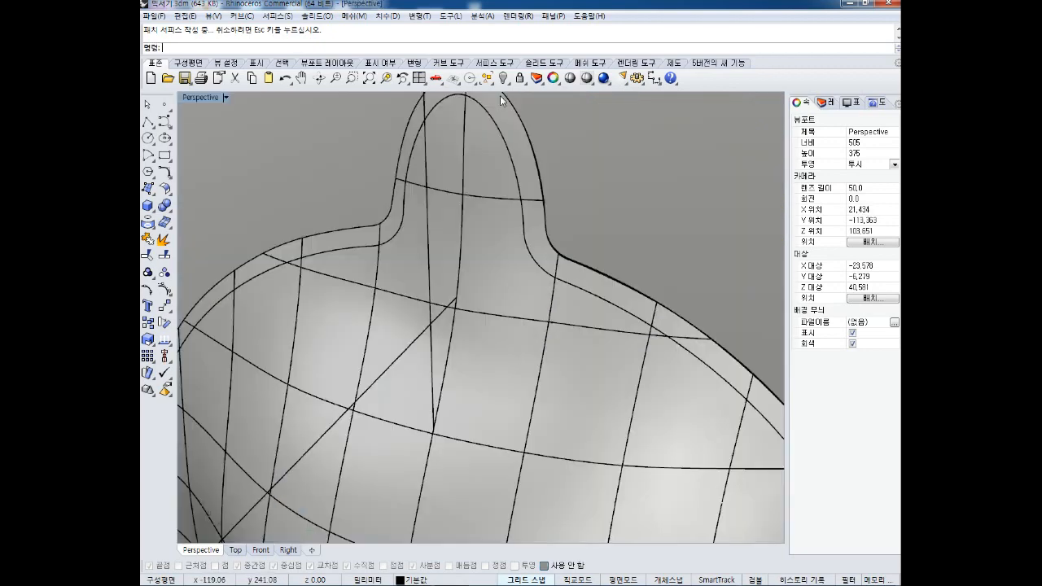
scroll(556, 224, up, 4)
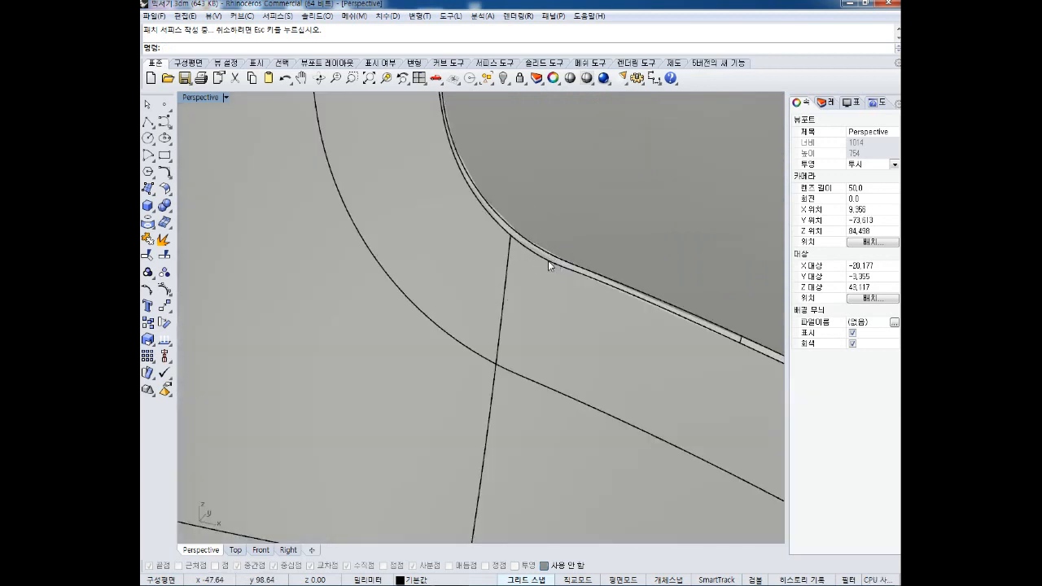
scroll(573, 250, down, 5)
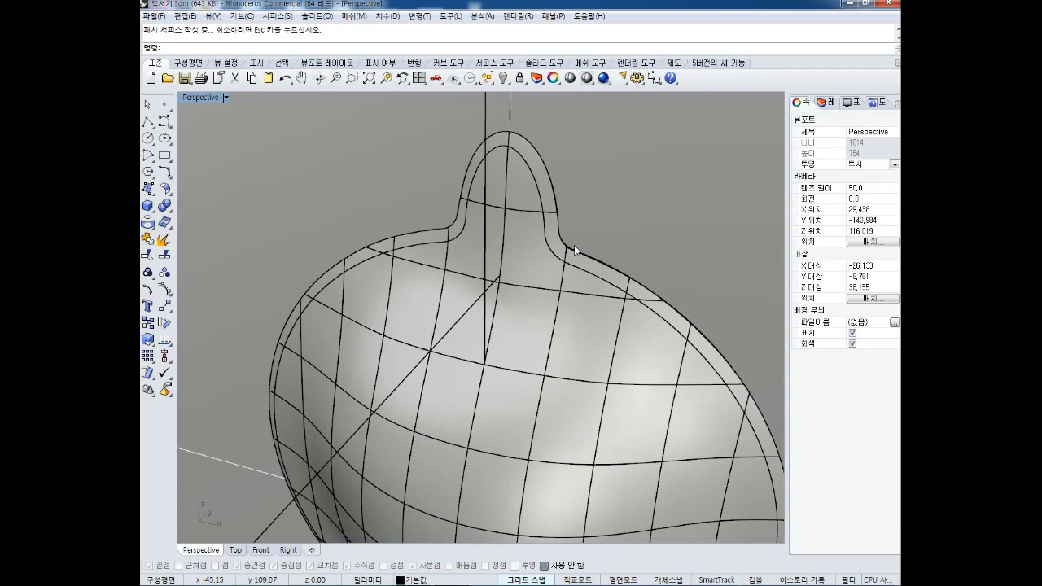
right_drag(567, 289, 562, 329)
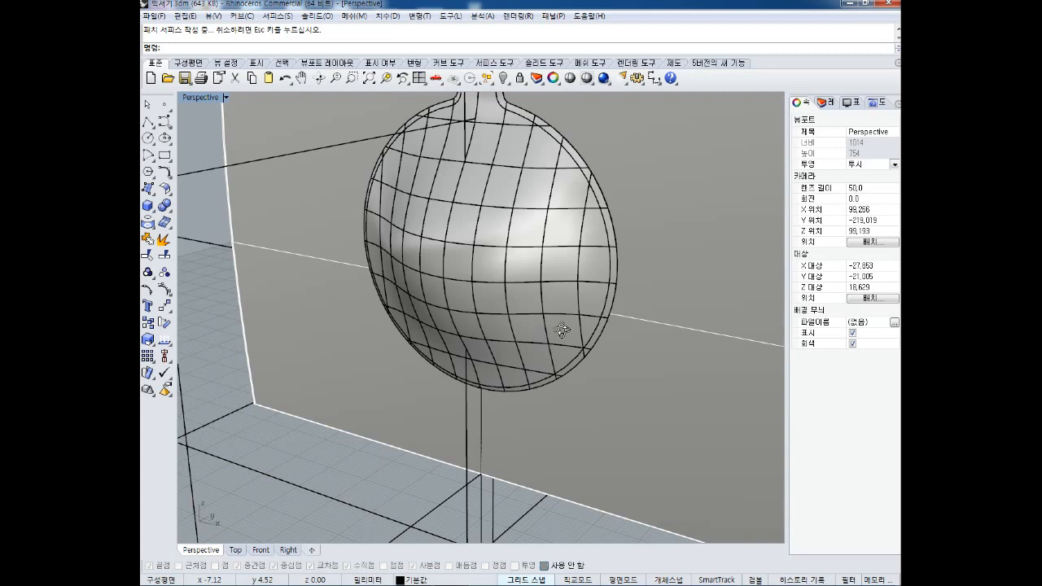
mouse_move(561, 329)
right_down()
mouse_move(526, 348)
mouse_move(554, 343)
right_up()
double_click(197, 97)
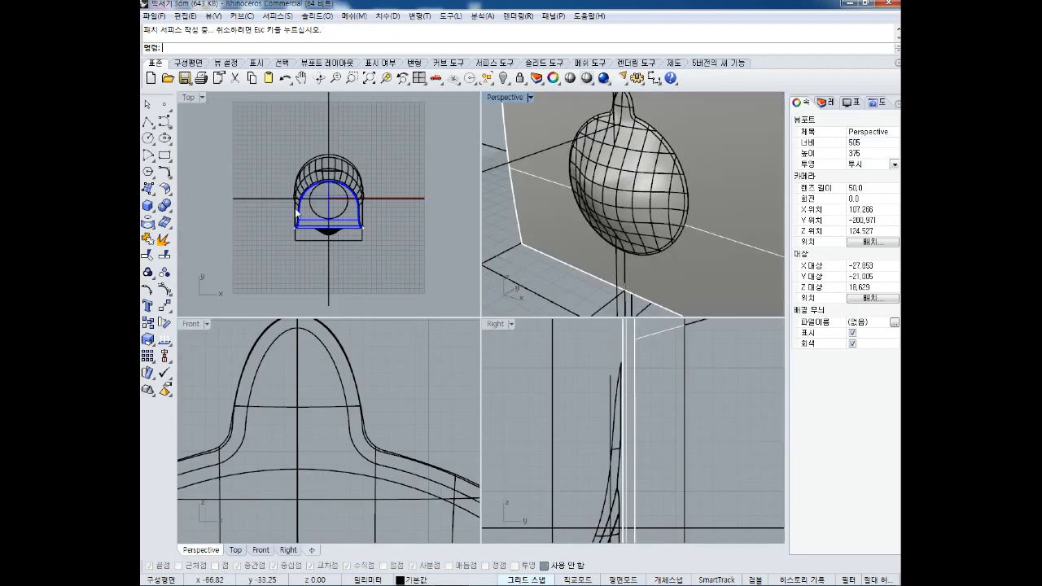
click(408, 429)
scroll(408, 424, down, 6)
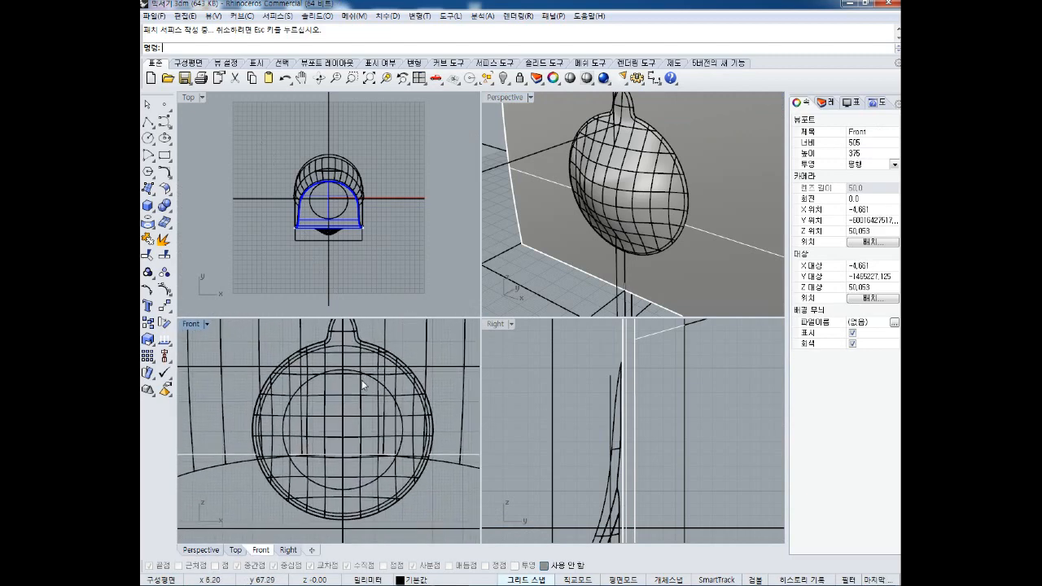
Try splitting the bulged patch with the inner circle in the Front view.
click(164, 254)
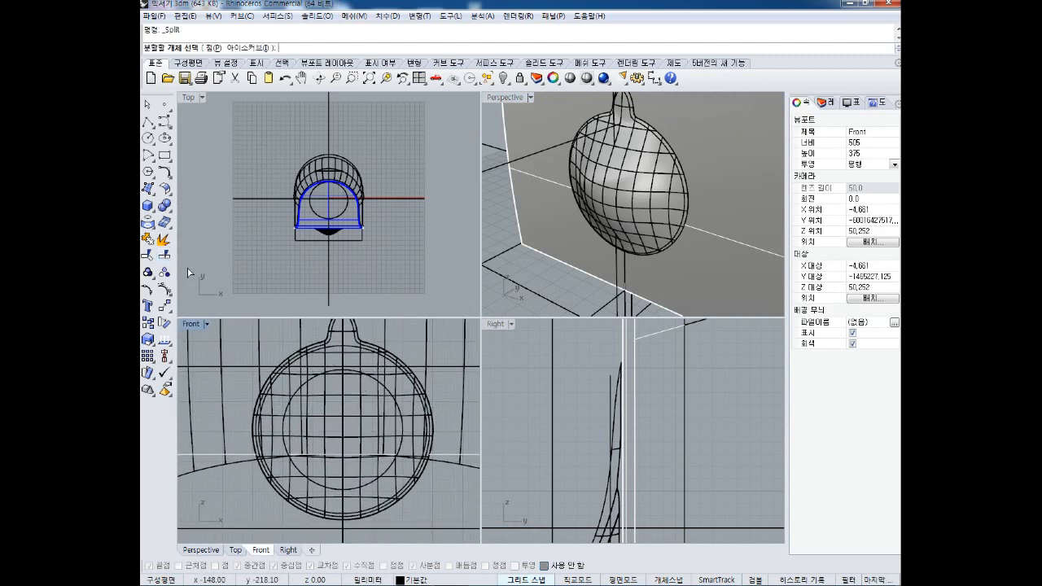
click(377, 395)
key(Return)
click(384, 391)
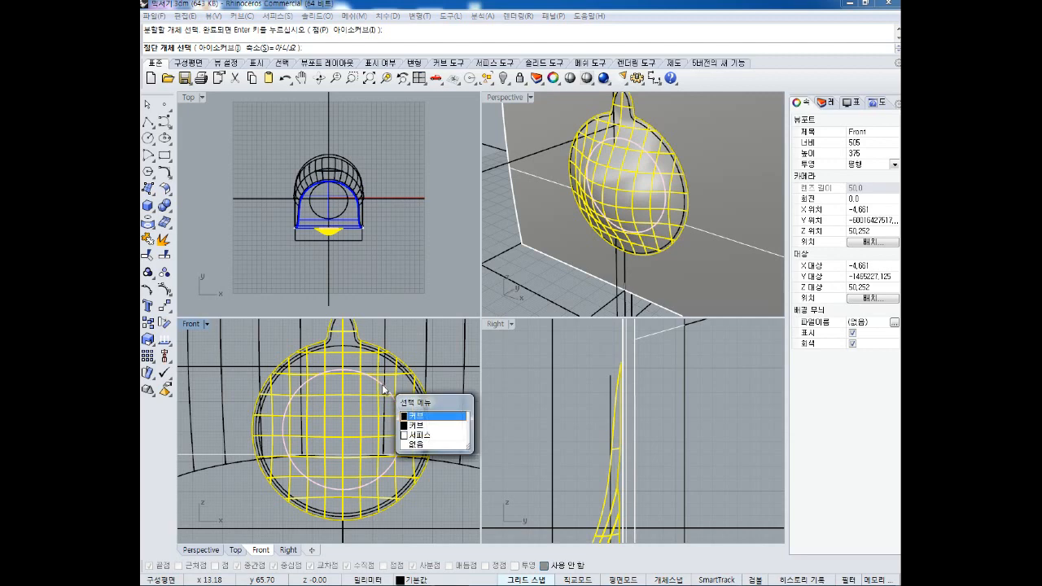
click(423, 414)
key(Return)
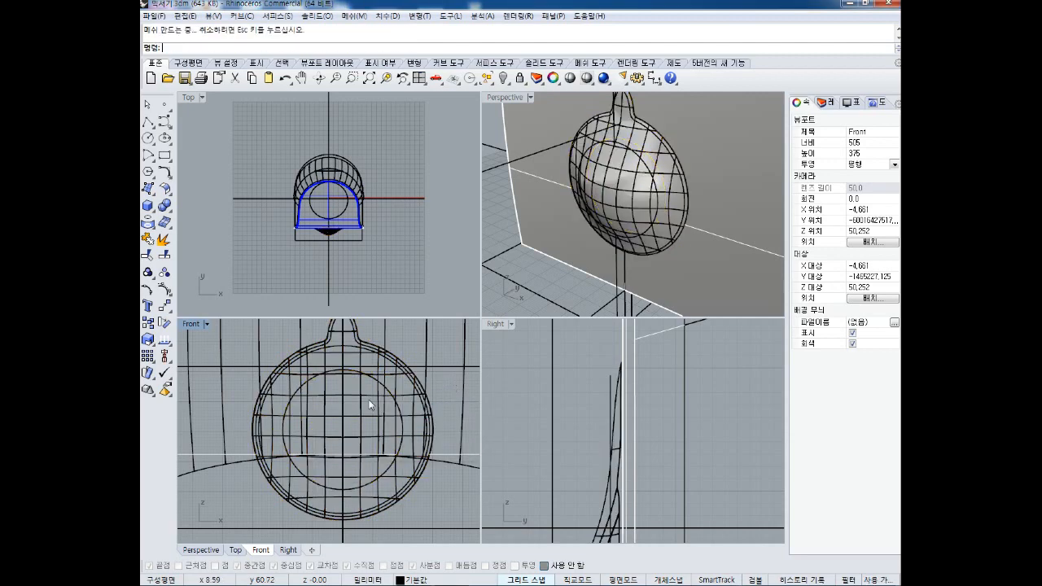
Delete the patch's central disc to check the opening, and undo both the deletion and the split.
click(366, 399)
key(Delete)
right_drag(595, 191, 570, 218)
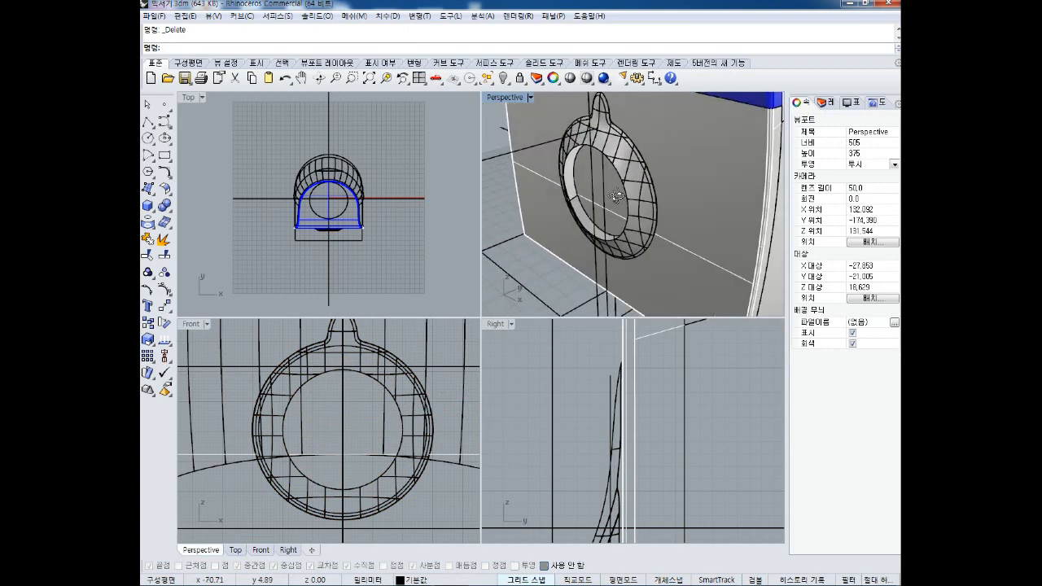
key(ctrl+z)
key(ctrl+z)
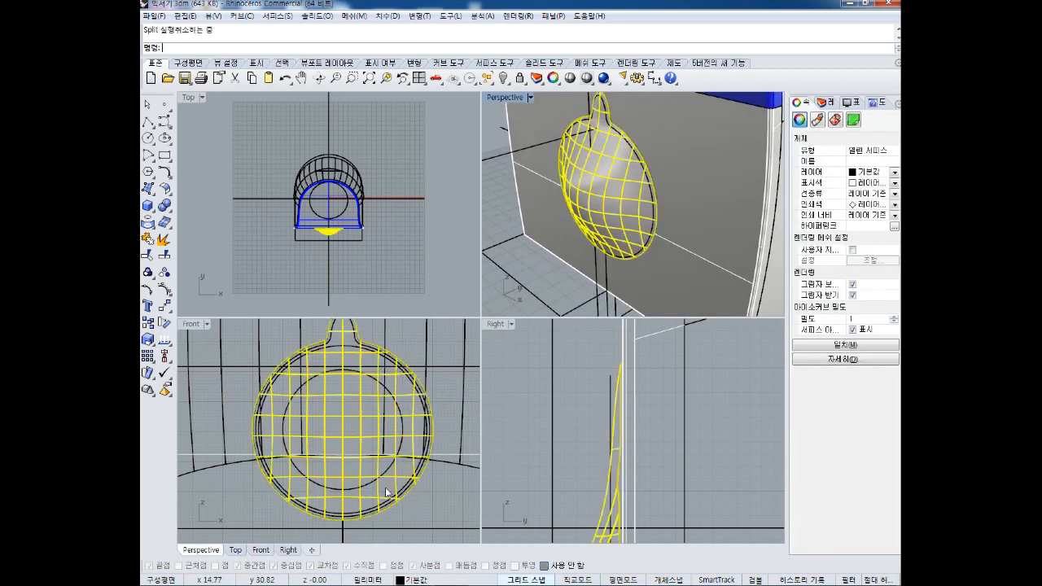
Split the bulged patch with the inner circle in the Front view and delete the central disc.
click(531, 444)
right_drag(640, 234, 623, 187)
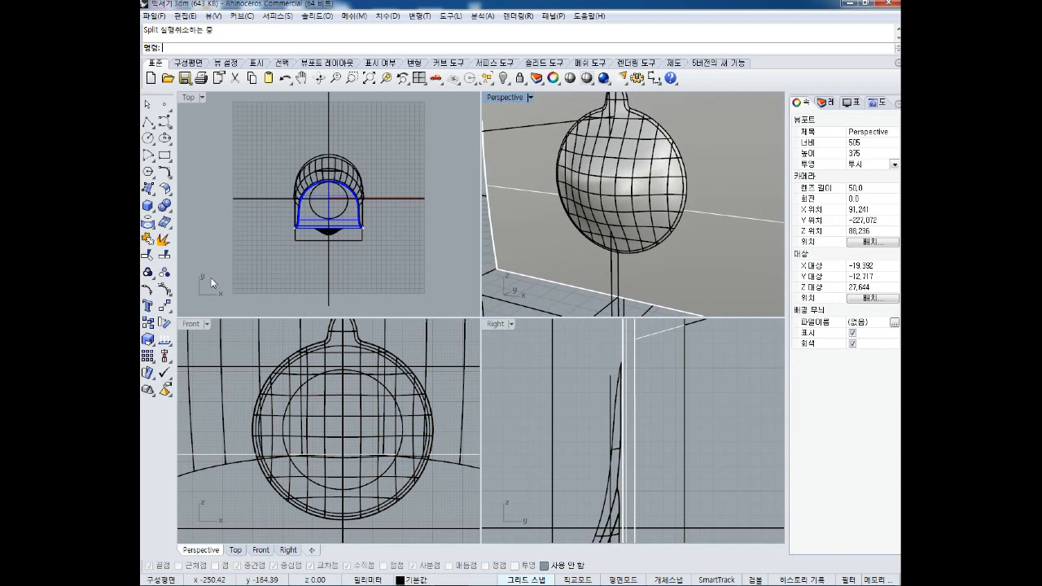
click(165, 256)
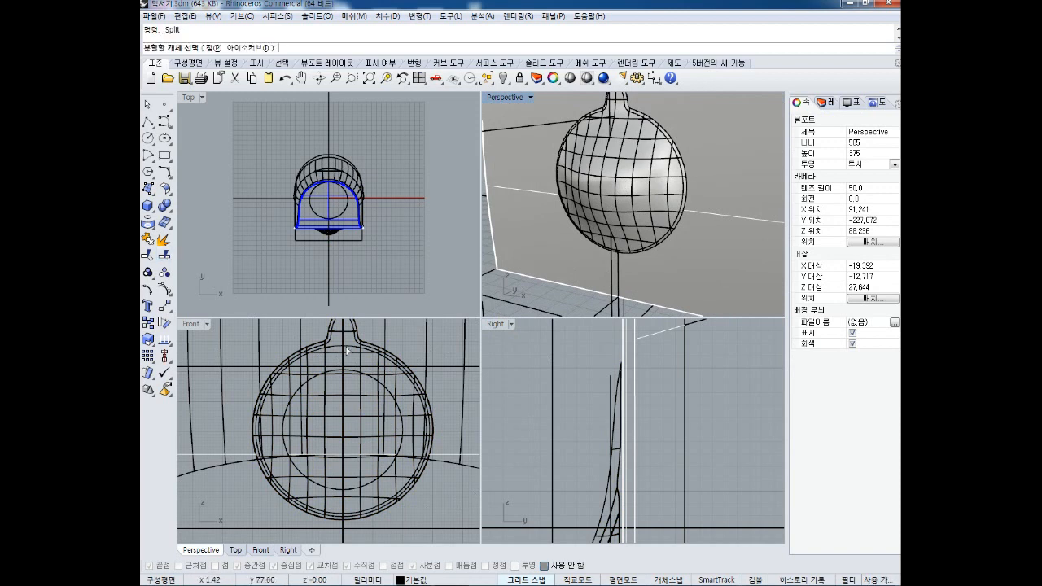
click(393, 378)
key(Return)
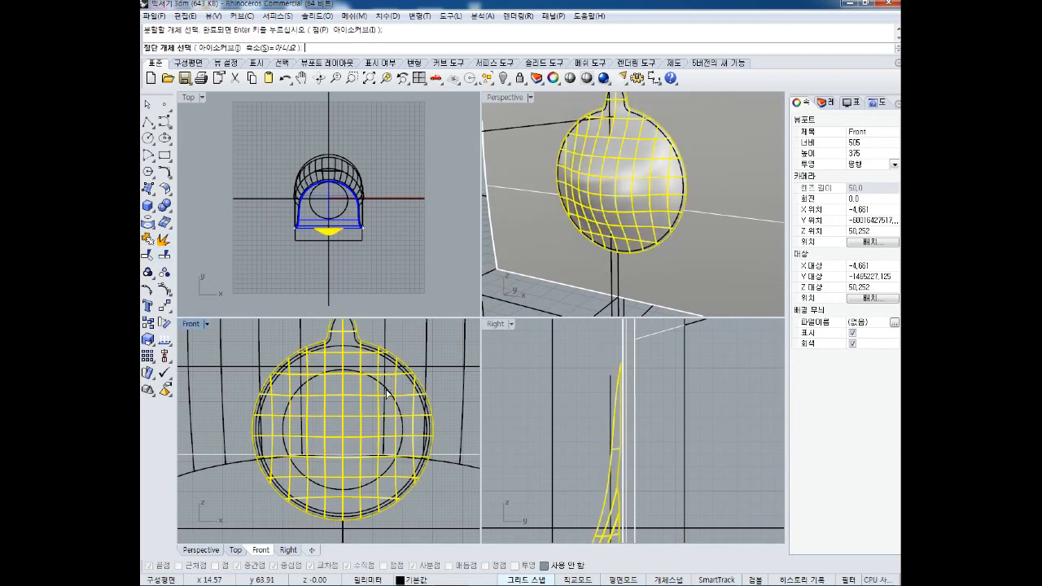
click(390, 391)
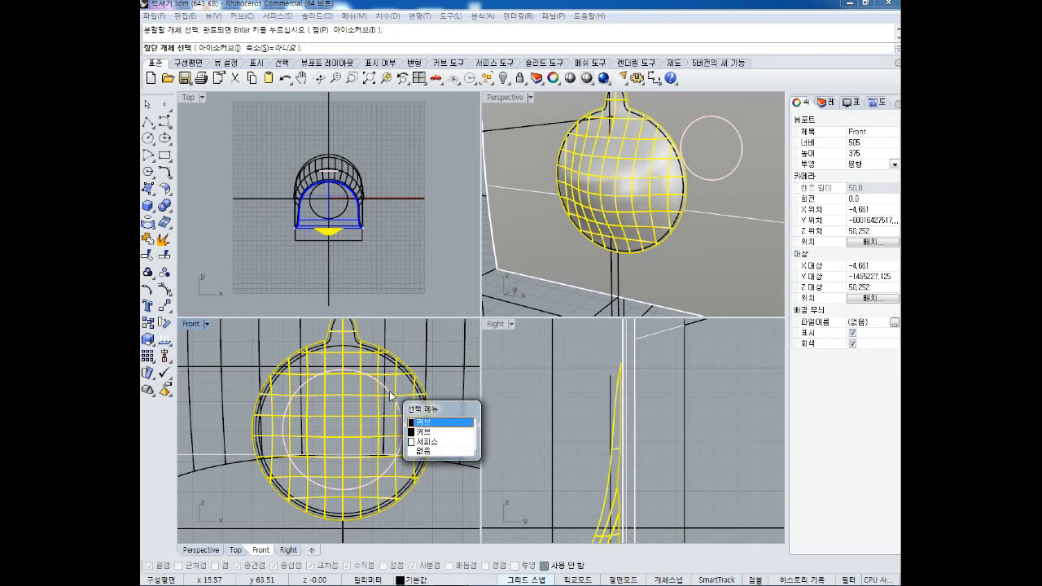
click(427, 426)
key(Return)
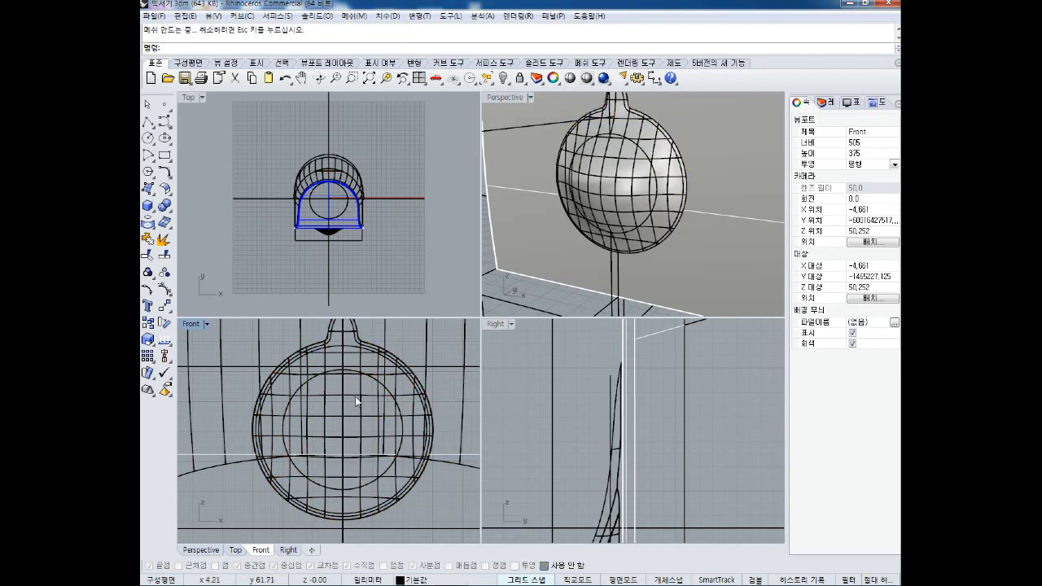
click(356, 399)
key(Delete)
right_drag(604, 250, 643, 246)
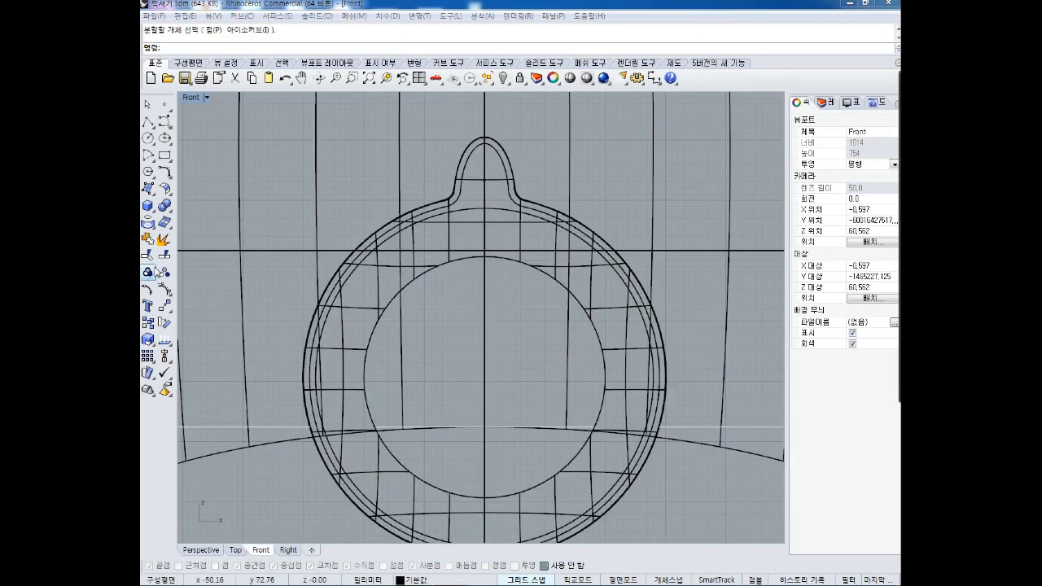
Split the remaining ring-shaped patch with the larger circle just inside its outer edge.
click(164, 254)
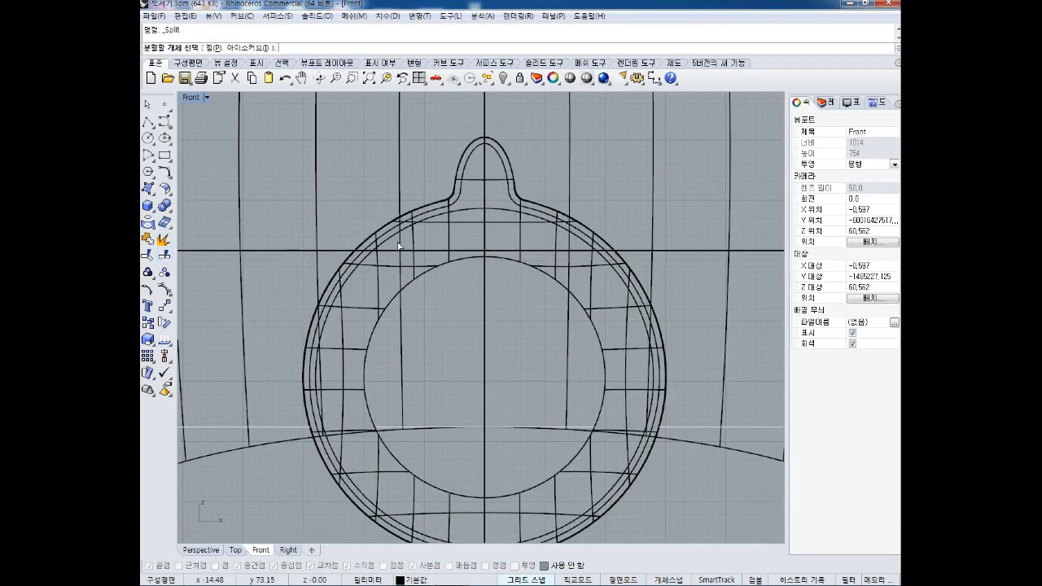
click(464, 235)
key(Return)
click(497, 214)
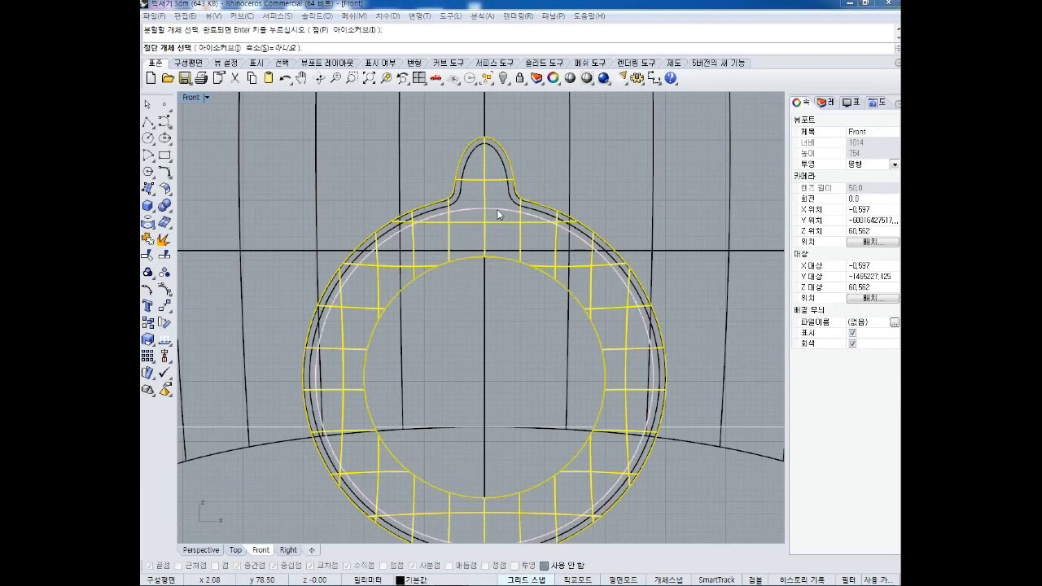
click(528, 241)
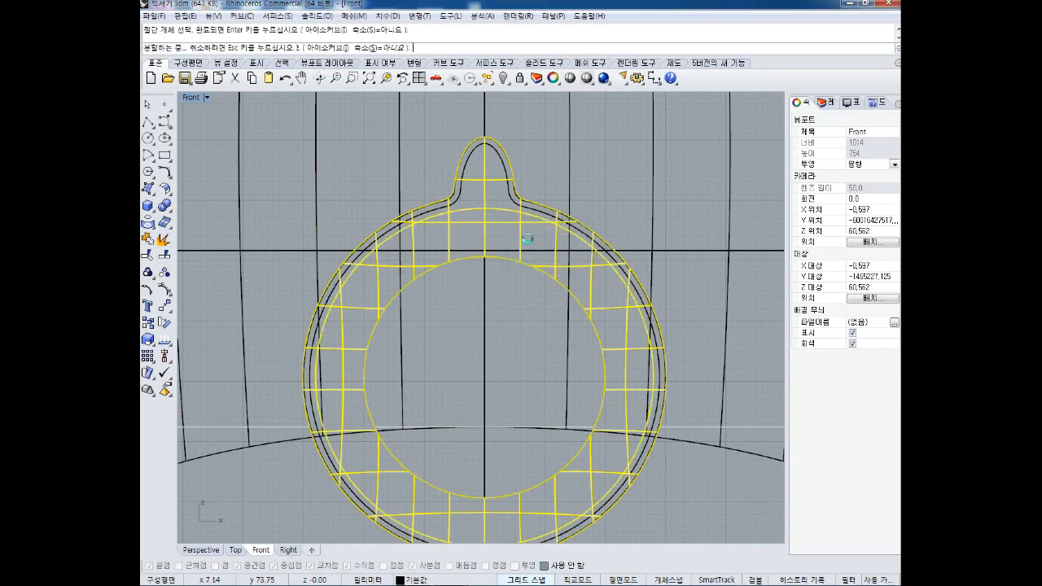
key(Return)
Move the split-off outer rim surface with the tab to the red layer.
double_click(188, 96)
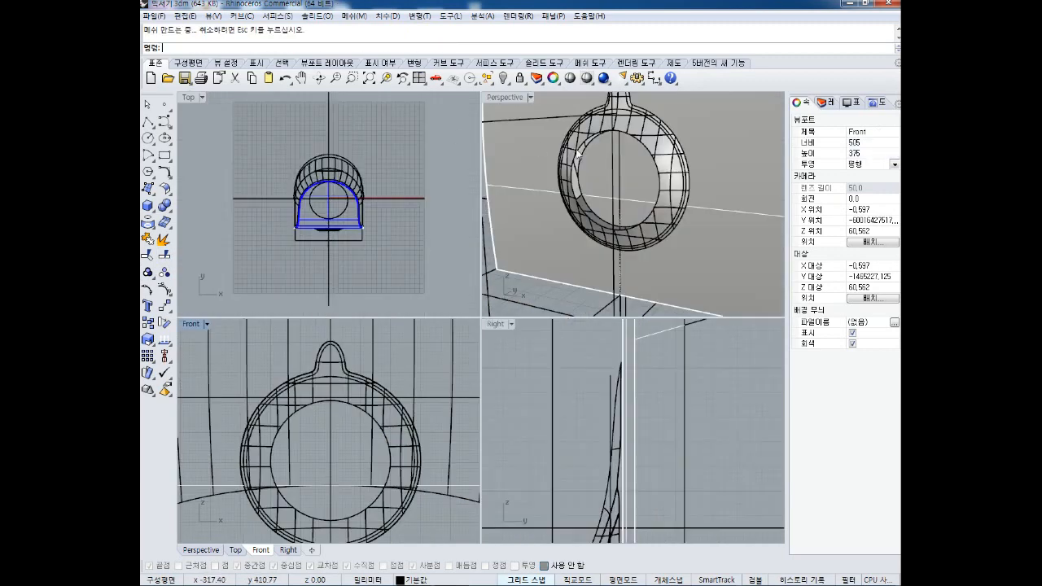
double_click(505, 96)
shift+right_drag(514, 119, 470, 185)
click(445, 179)
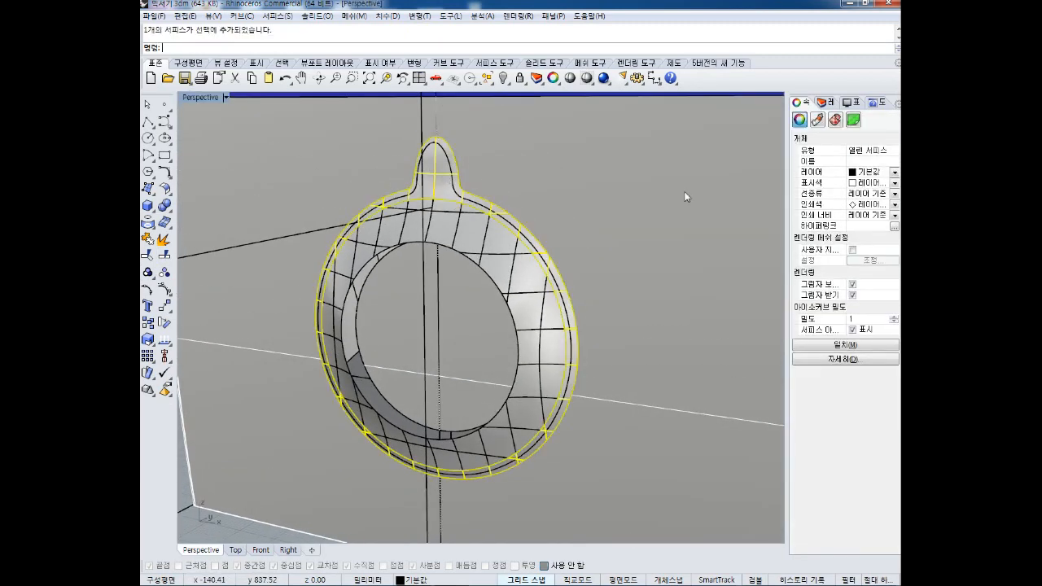
click(867, 171)
click(867, 193)
click(701, 245)
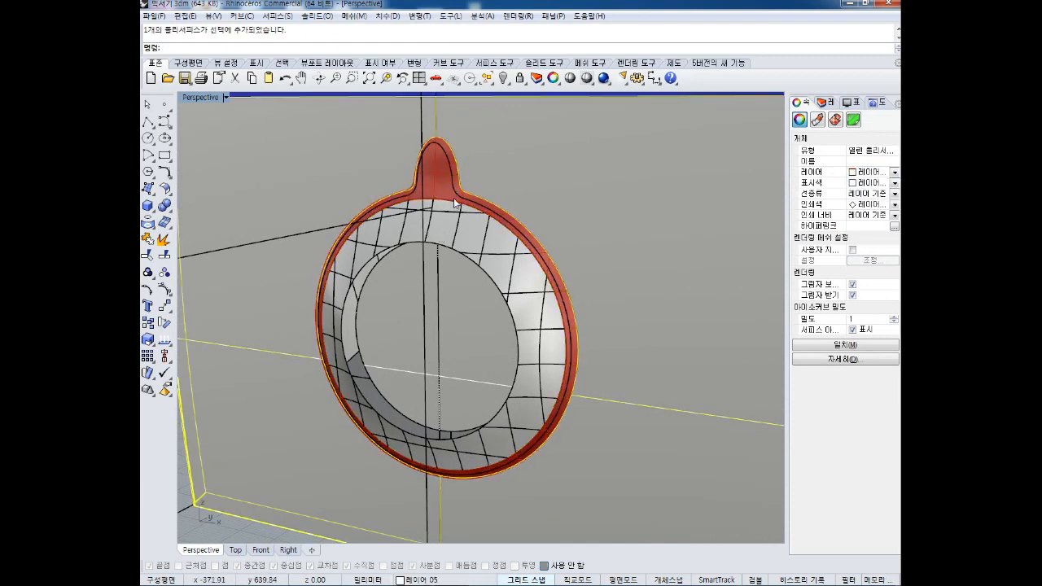
Extrude the flat disc surface inside the ring opening forward into a solid cylinder, setting its length in the Right view.
right_drag(493, 244, 492, 244)
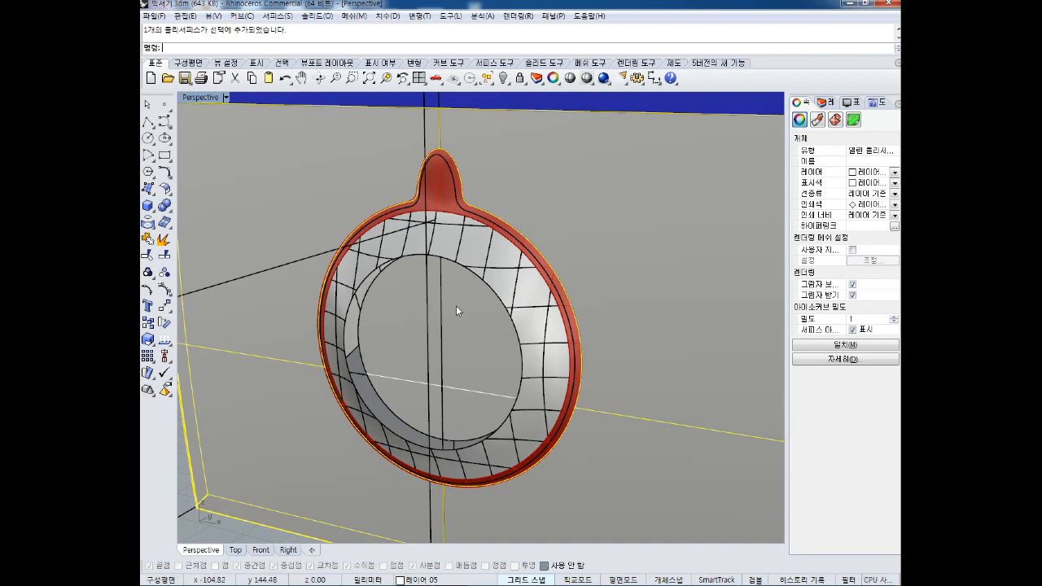
mouse_move(485, 299)
right_down()
mouse_move(494, 264)
mouse_move(461, 279)
mouse_move(465, 269)
mouse_move(549, 285)
mouse_move(468, 297)
right_up()
click(469, 273)
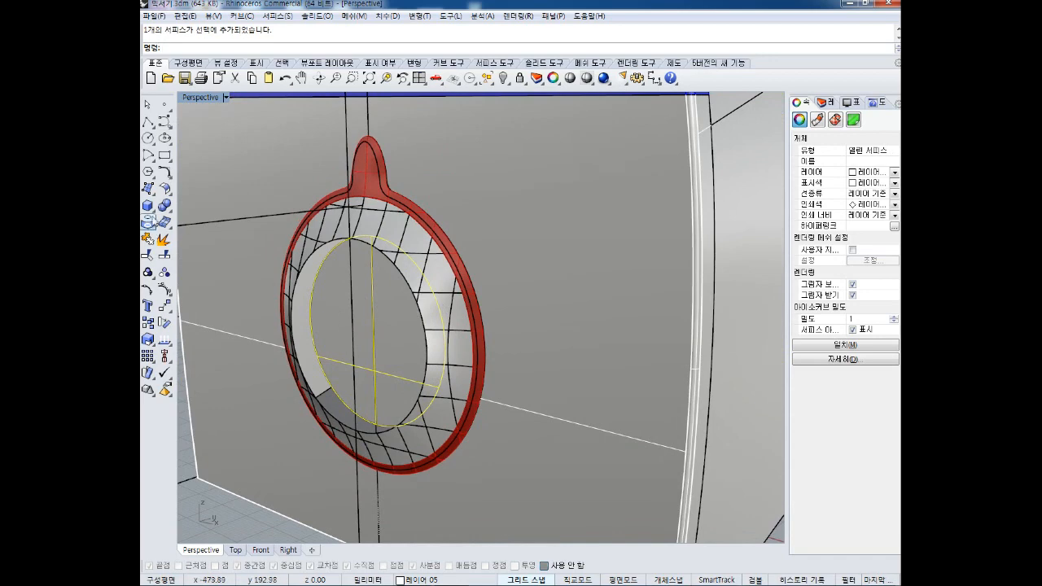
click(154, 211)
click(166, 243)
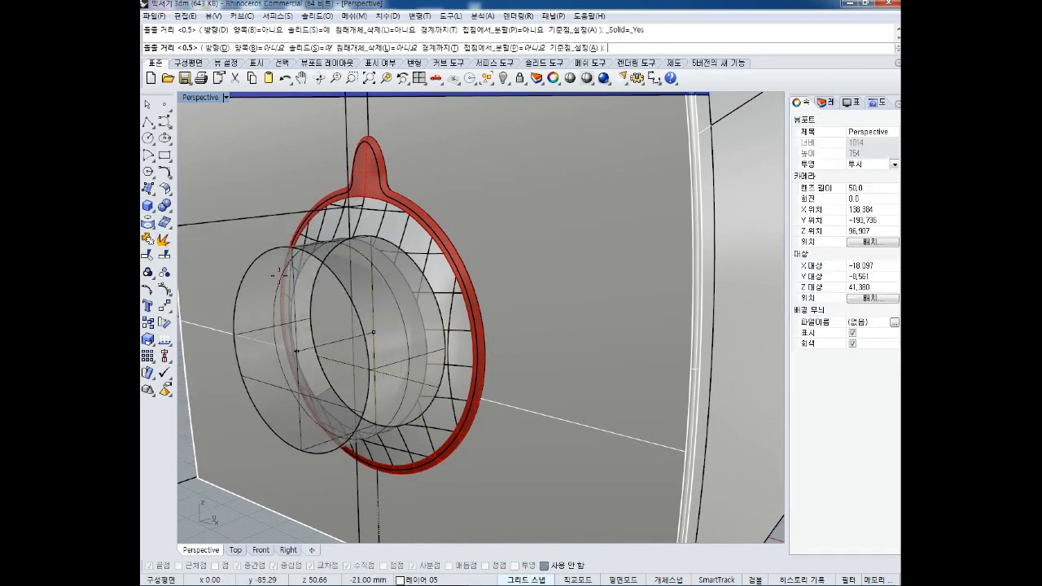
double_click(208, 97)
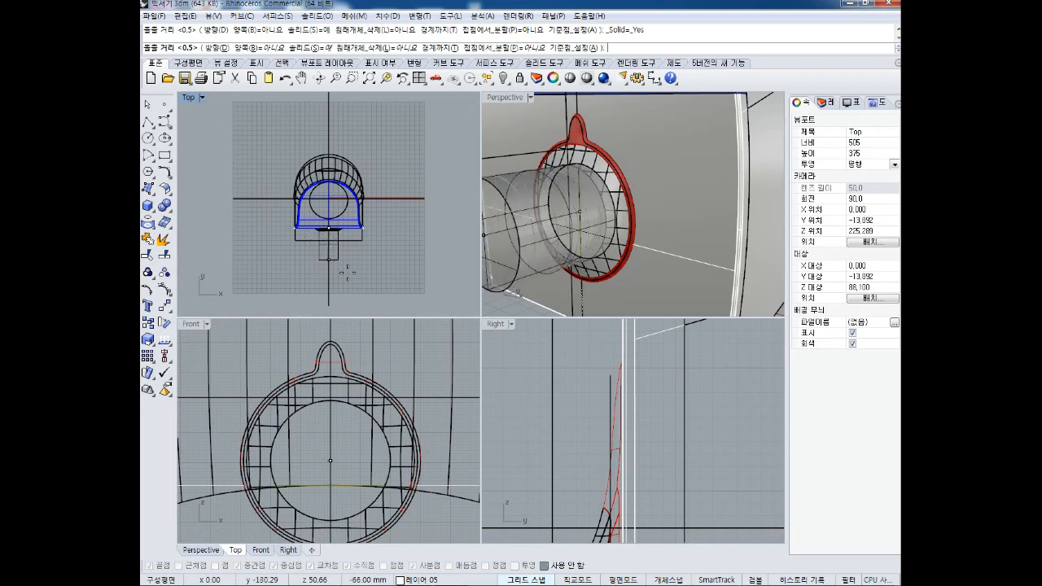
right_drag(558, 442, 654, 405)
scroll(594, 403, down, 2)
scroll(599, 411, up, 2)
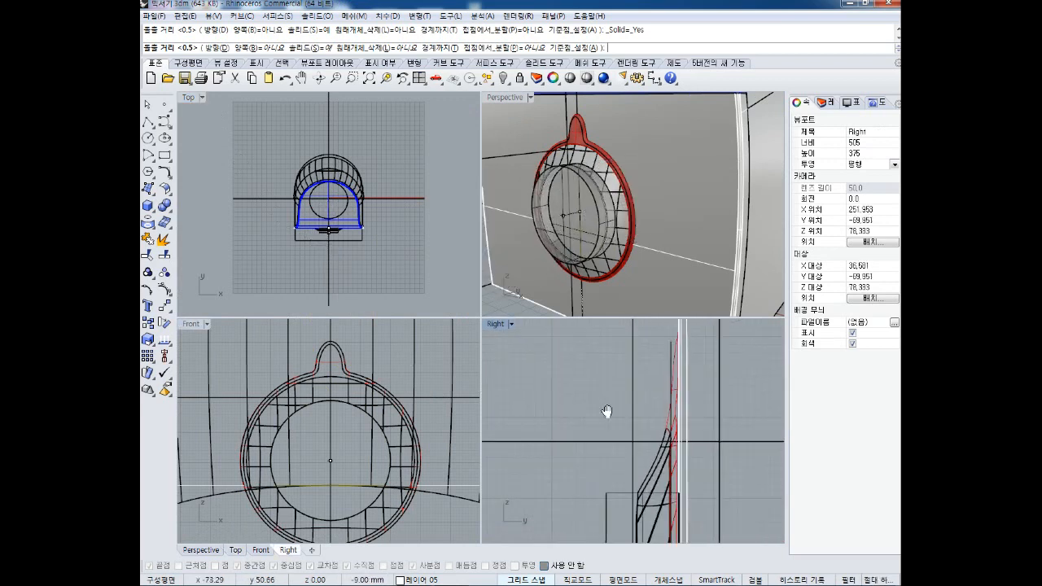
click(610, 391)
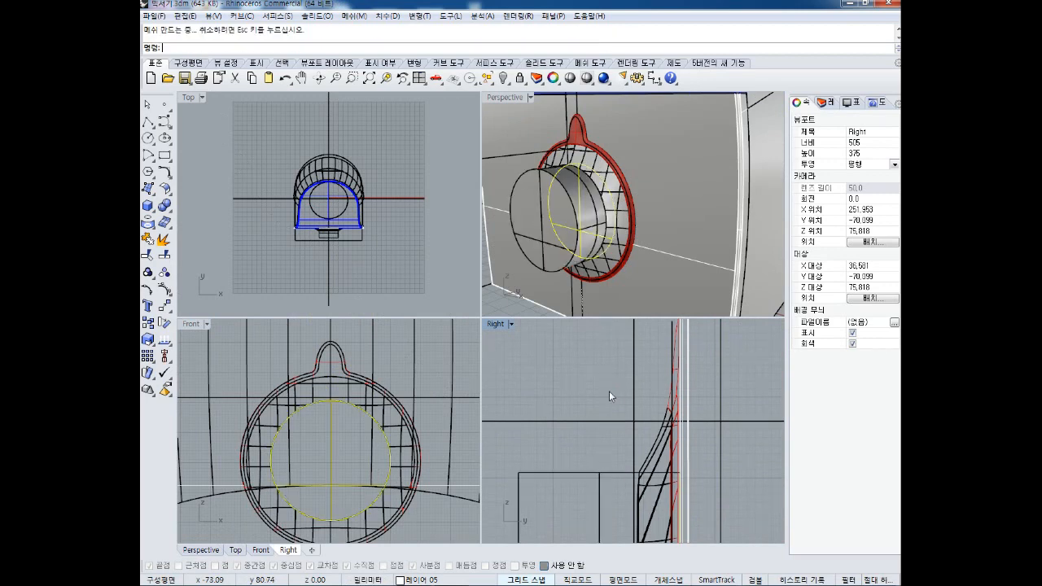
Inspect the extruded cylinder on the front panel from several angles, then close up on its front face in the Perspective view.
right_drag(621, 236, 592, 208)
scroll(661, 177, down, 8)
click(661, 266)
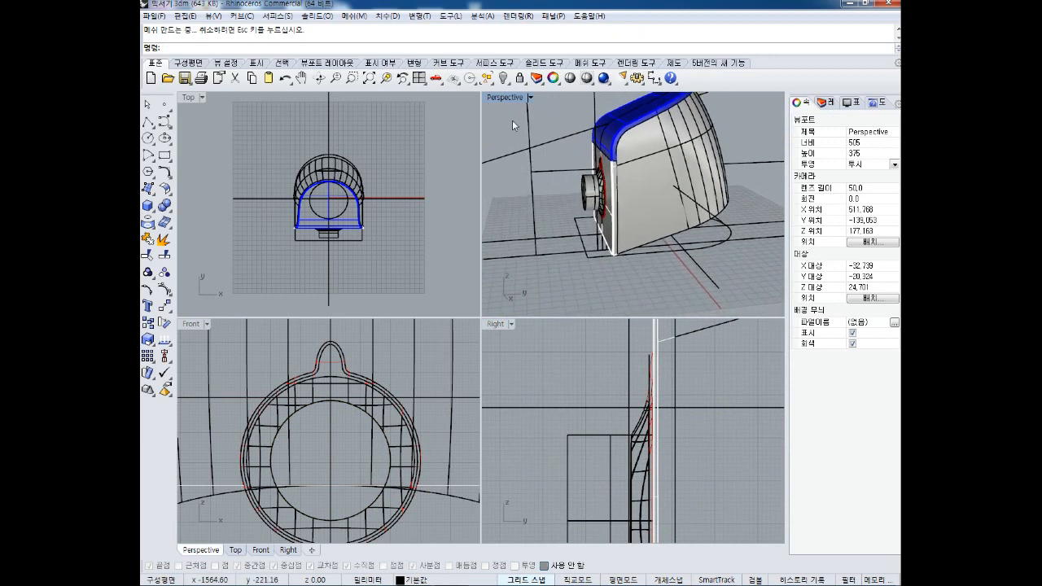
click(148, 207)
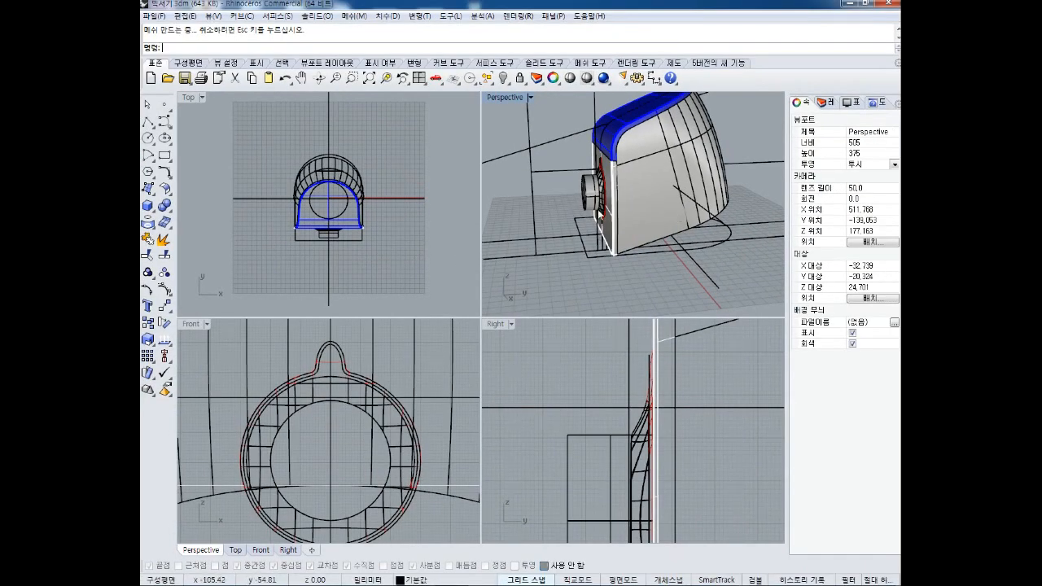
right_drag(599, 211, 542, 290)
scroll(643, 188, up, 5)
click(658, 183)
click(575, 248)
click(575, 248)
click(493, 233)
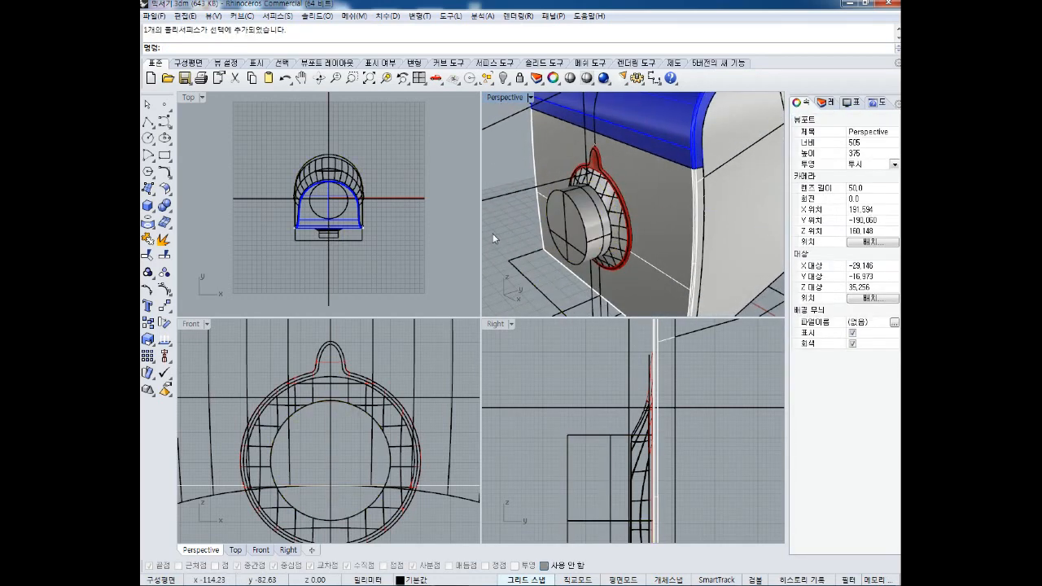
right_drag(563, 256, 612, 248)
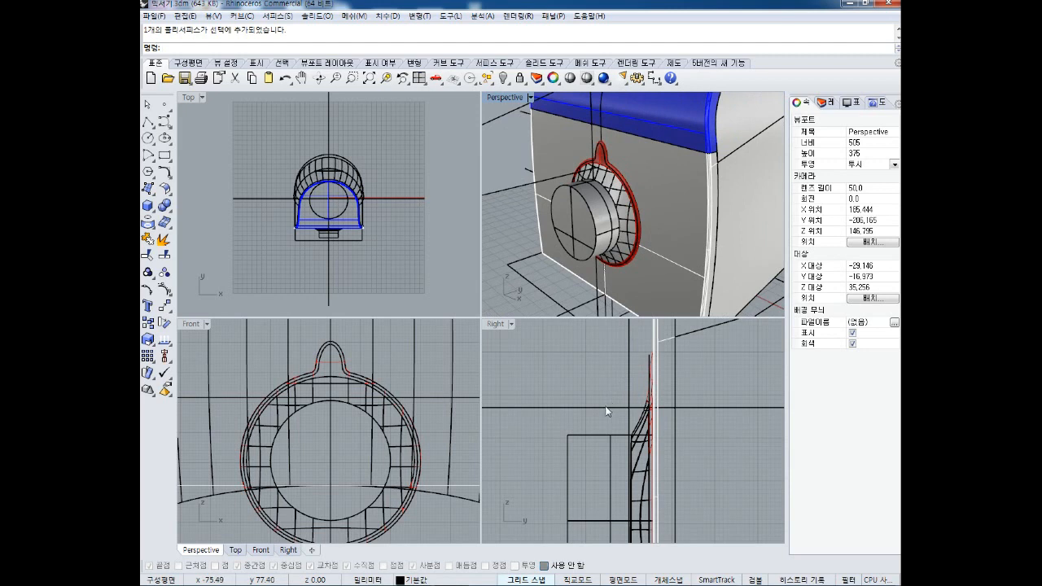
mouse_move(648, 393)
mouse_down()
mouse_move(519, 396)
mouse_move(568, 442)
mouse_up()
mouse_move(565, 373)
mouse_down()
mouse_move(568, 441)
mouse_move(541, 373)
mouse_up()
double_click(503, 97)
shift+right_drag(454, 282, 538, 258)
scroll(485, 279, up, 3)
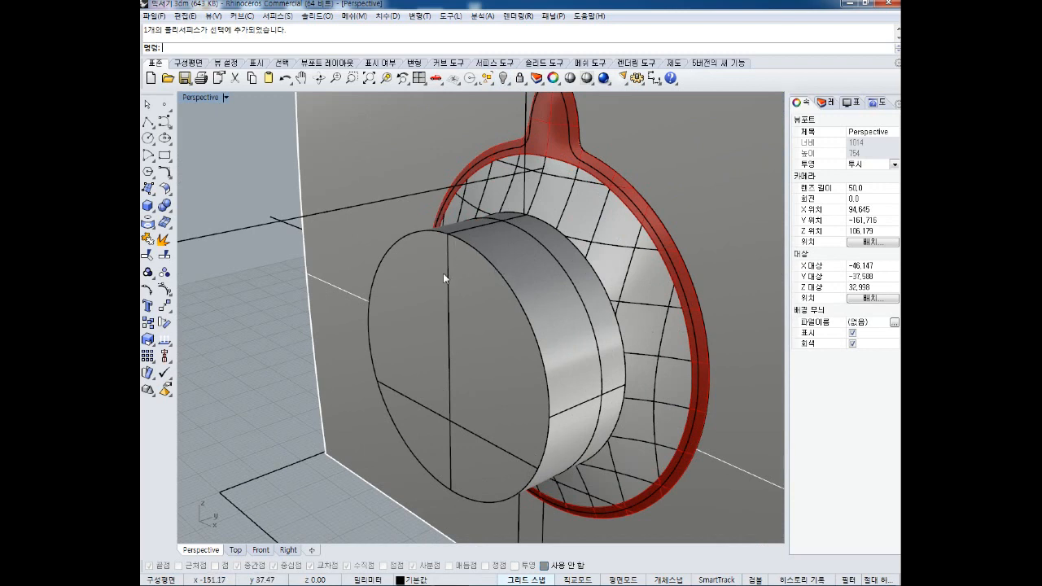
drag(499, 240, 464, 279)
drag(443, 469, 475, 519)
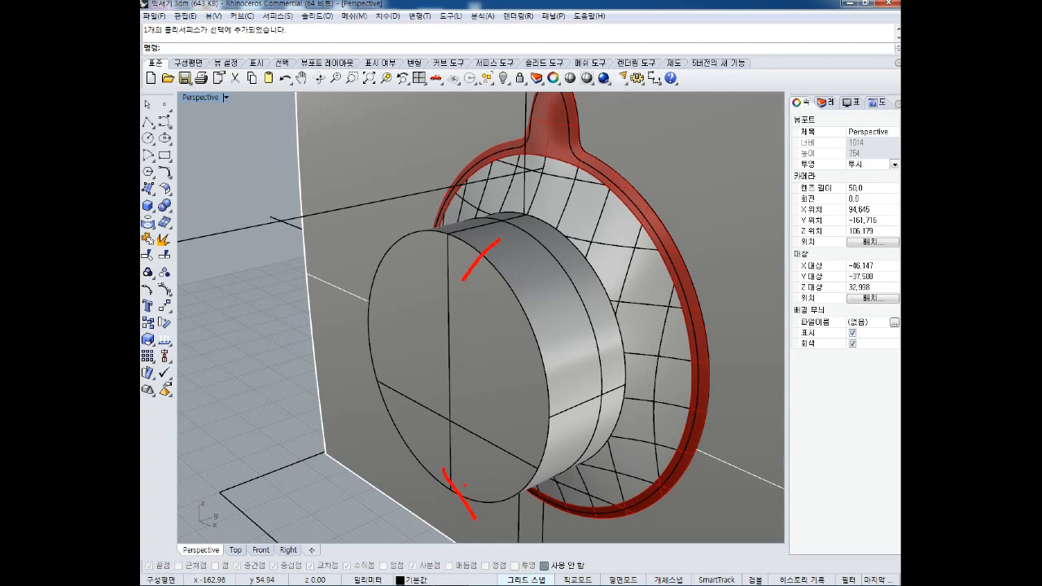
drag(281, 373, 254, 422)
drag(283, 319, 332, 420)
mouse_move(368, 379)
mouse_down()
mouse_move(342, 417)
mouse_move(487, 421)
mouse_up()
drag(495, 458, 163, 466)
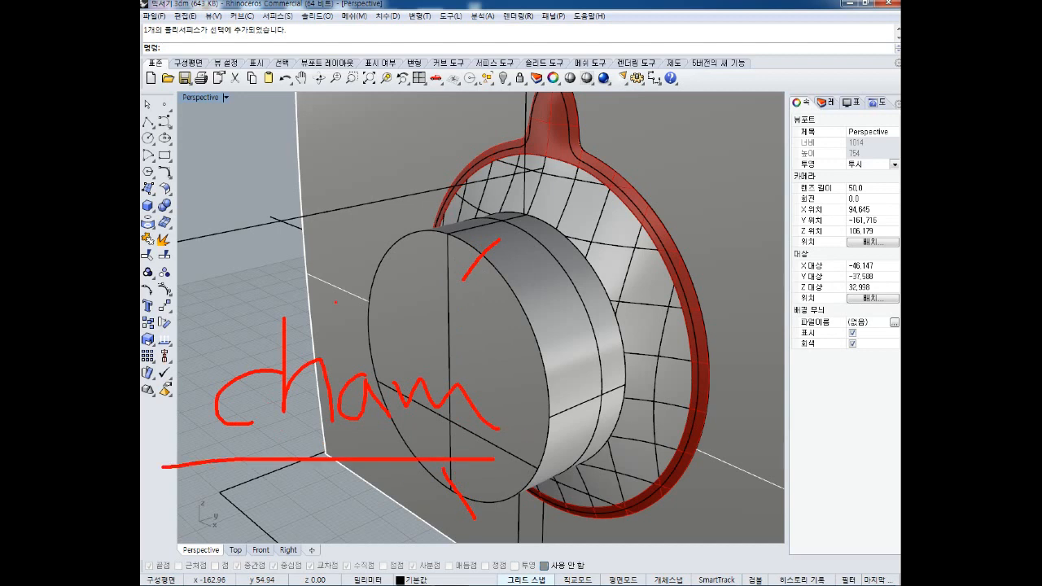
key(Escape)
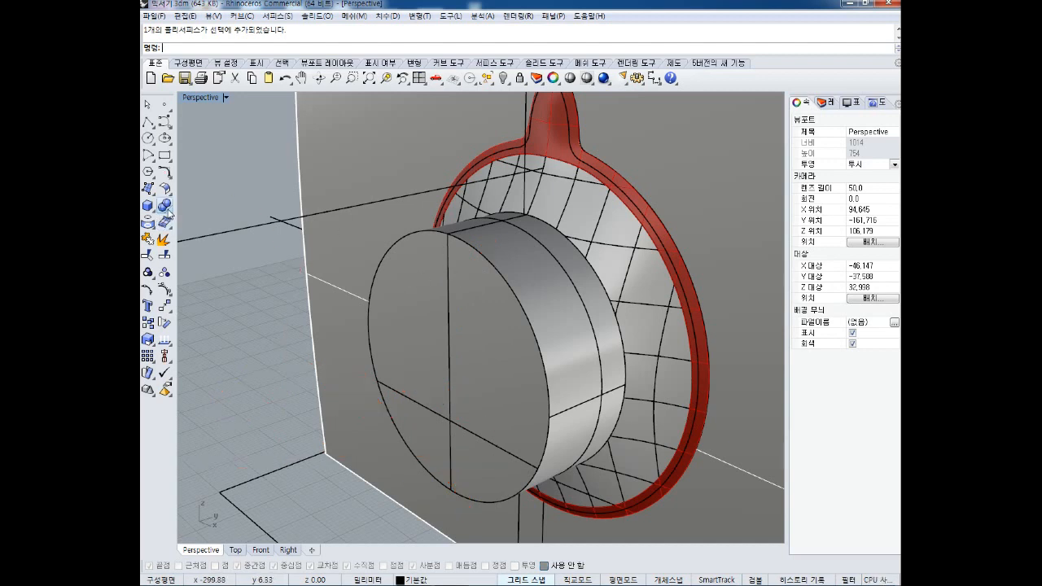
click(169, 210)
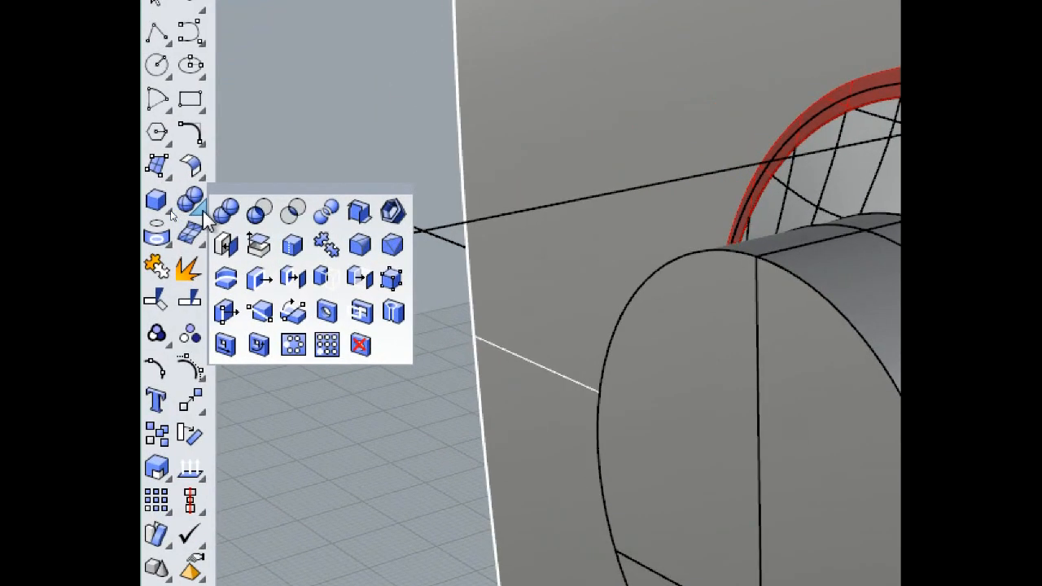
mouse_move(231, 215)
mouse_down()
mouse_move(183, 223)
mouse_move(208, 169)
mouse_move(233, 210)
mouse_up()
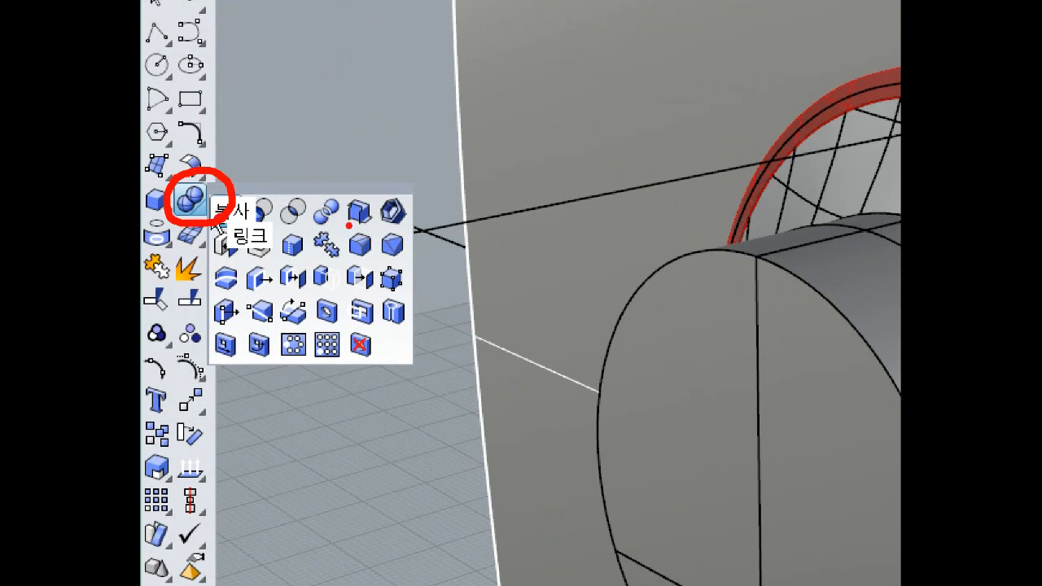
ctrl+drag(369, 225, 419, 264)
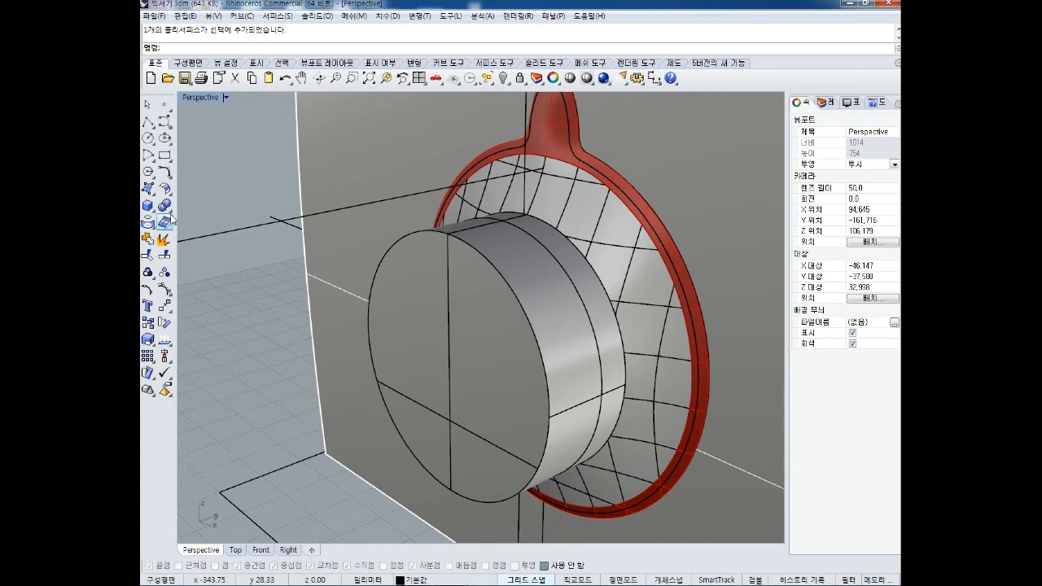
Chamfer the circular front edge of the extruded cylinder with a distance of 3 mm.
click(171, 218)
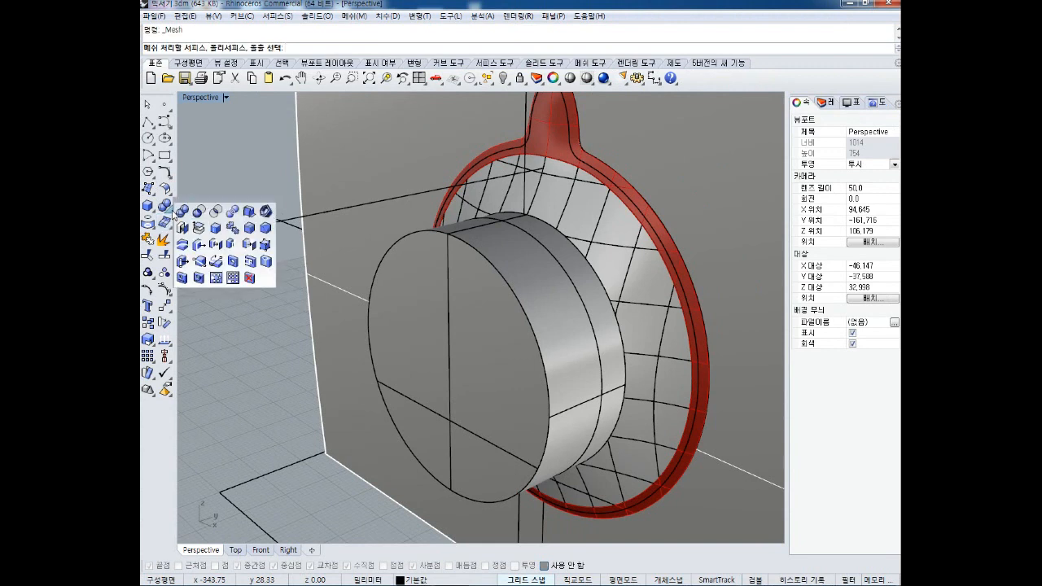
click(262, 231)
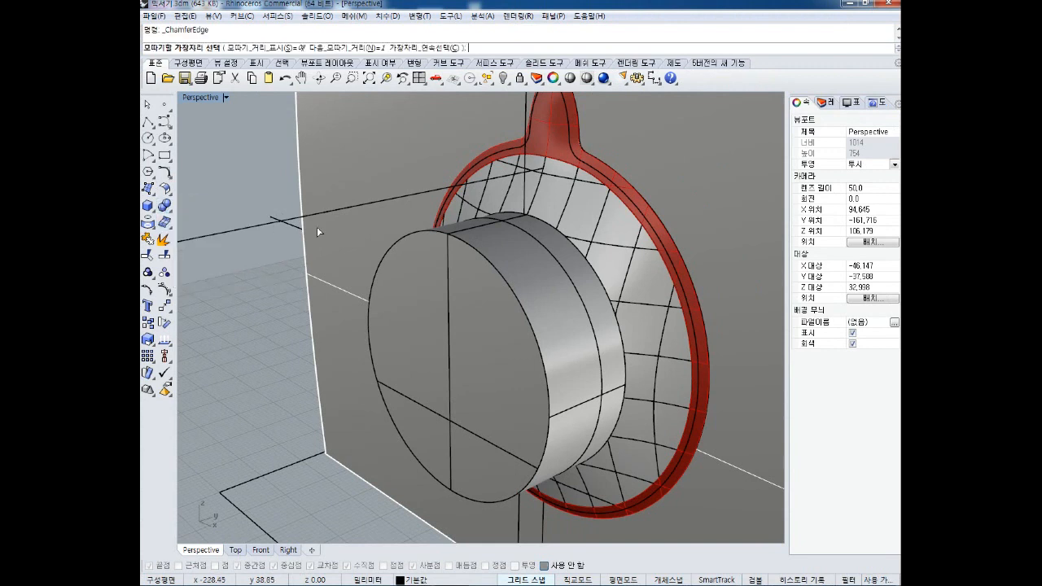
click(480, 255)
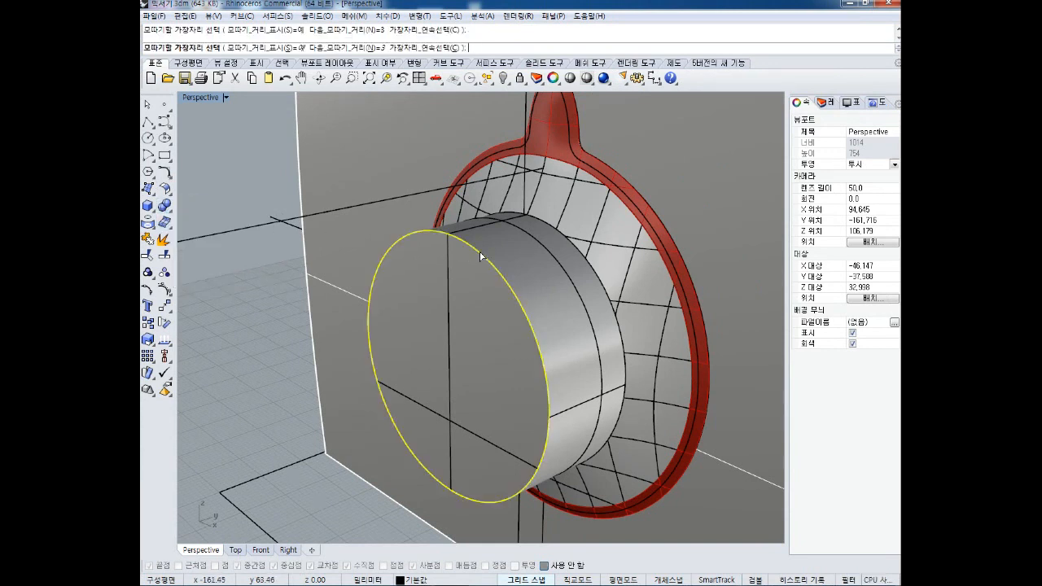
key(Return)
key(Return)
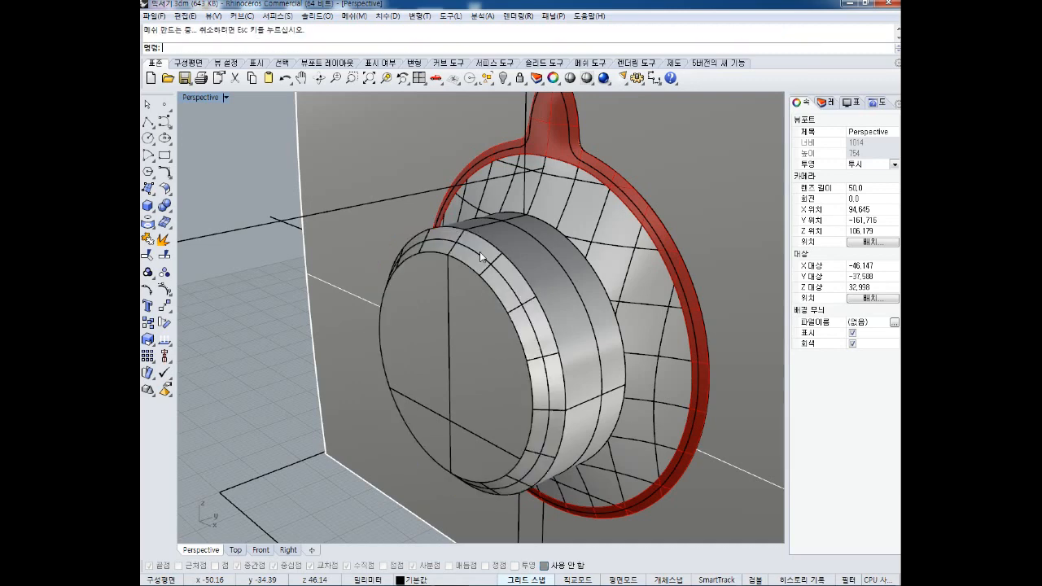
mouse_move(481, 364)
right_down()
mouse_move(489, 336)
mouse_move(480, 364)
right_up()
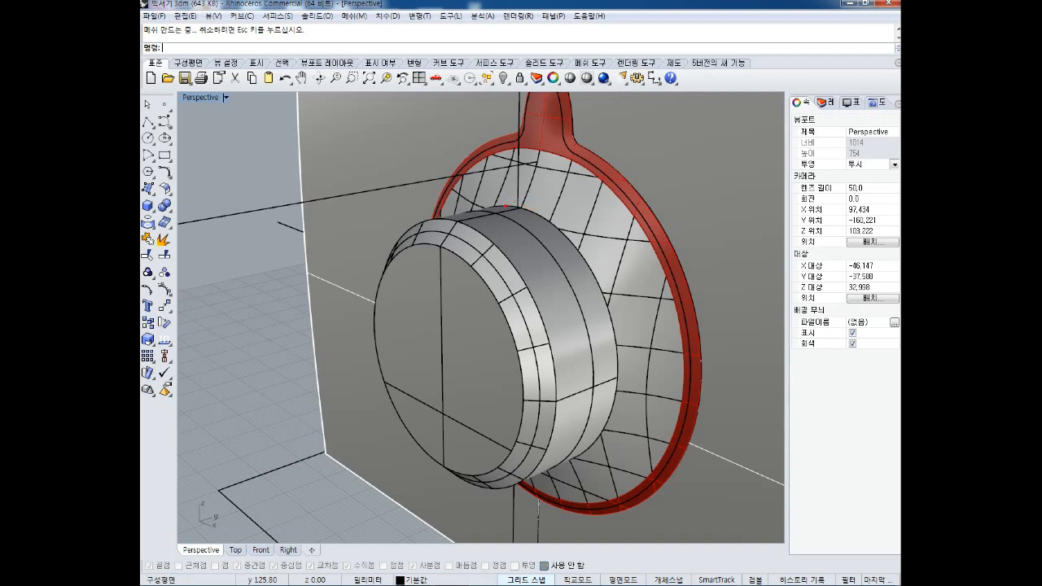
mouse_move(523, 210)
mouse_down()
mouse_move(575, 245)
mouse_move(617, 363)
mouse_move(612, 436)
mouse_move(570, 462)
mouse_move(628, 363)
mouse_move(606, 251)
mouse_move(523, 197)
mouse_move(483, 204)
mouse_move(562, 232)
mouse_move(604, 331)
mouse_move(607, 417)
mouse_move(580, 446)
mouse_move(599, 450)
mouse_move(632, 363)
mouse_move(612, 230)
mouse_up()
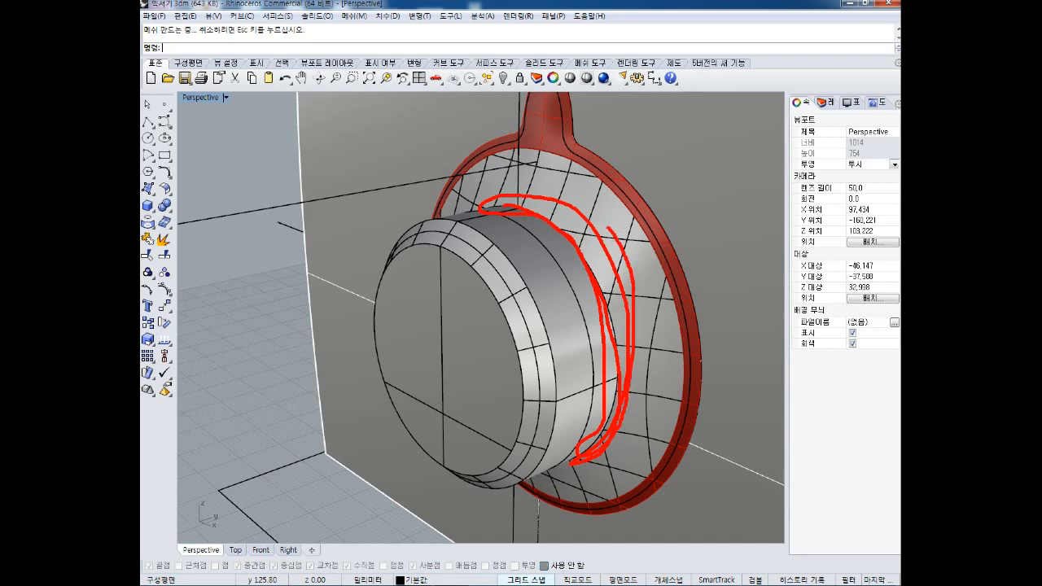
key(Escape)
key(ctrl+2)
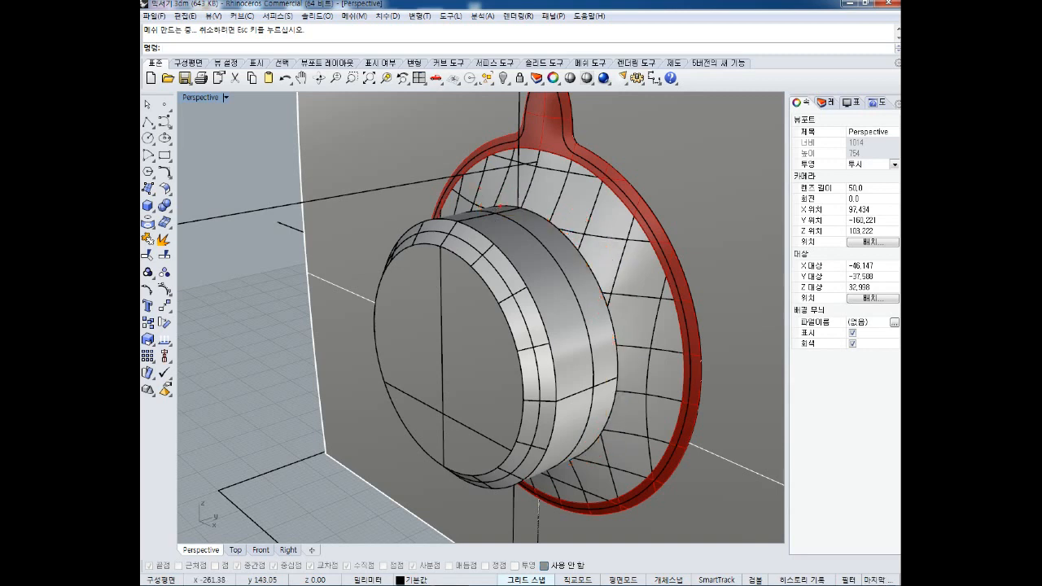
mouse_move(499, 205)
mouse_down()
mouse_move(578, 246)
mouse_move(607, 311)
mouse_move(616, 393)
mouse_move(588, 449)
mouse_move(607, 407)
mouse_move(614, 292)
mouse_move(539, 208)
mouse_move(495, 200)
mouse_up()
key(Escape)
click(595, 234)
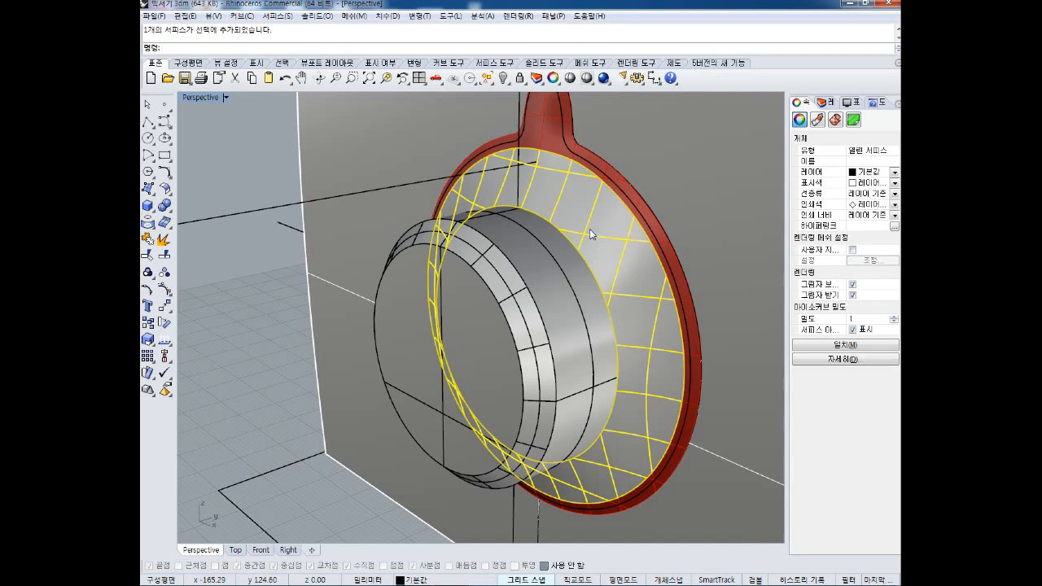
key(Escape)
click(576, 244)
click(577, 252)
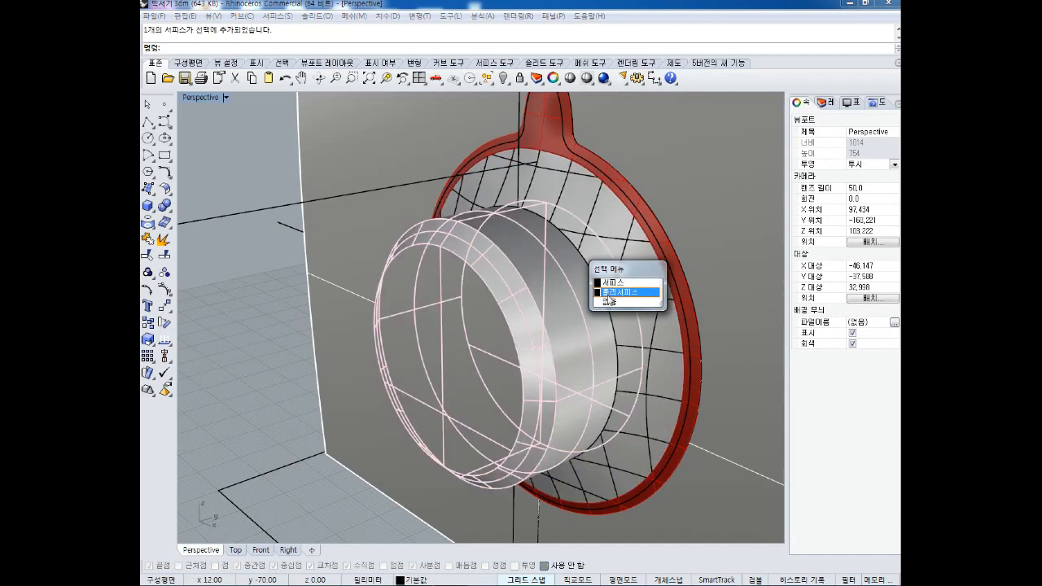
click(636, 283)
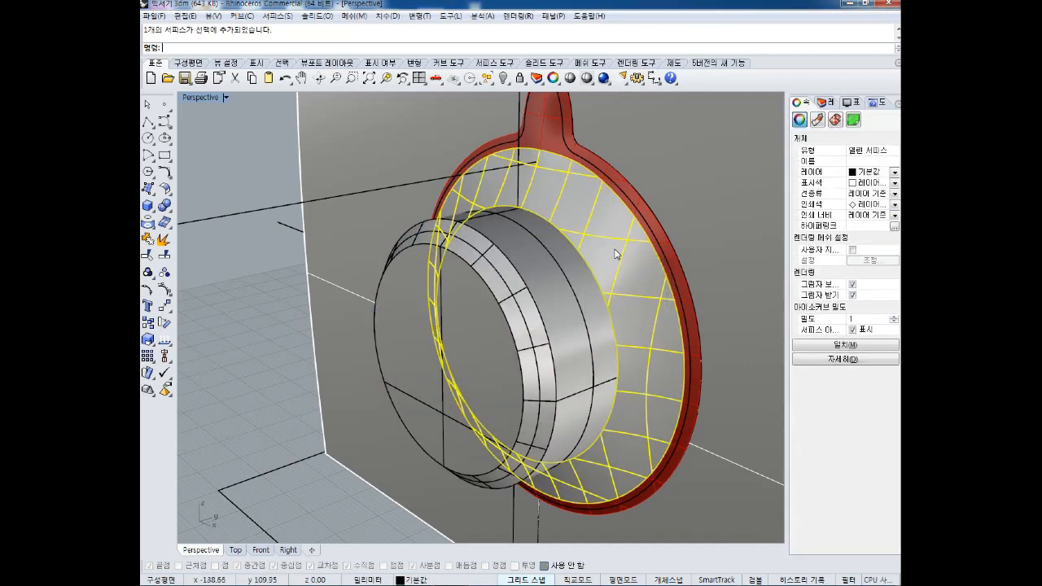
drag(491, 209, 691, 196)
drag(533, 454, 684, 444)
mouse_move(629, 189)
mouse_down()
mouse_move(768, 322)
mouse_move(723, 447)
mouse_up()
mouse_move(545, 218)
mouse_down()
mouse_move(625, 314)
mouse_move(595, 414)
mouse_up()
mouse_move(533, 167)
mouse_down()
mouse_move(513, 187)
mouse_move(518, 167)
mouse_move(493, 176)
mouse_move(520, 173)
mouse_up()
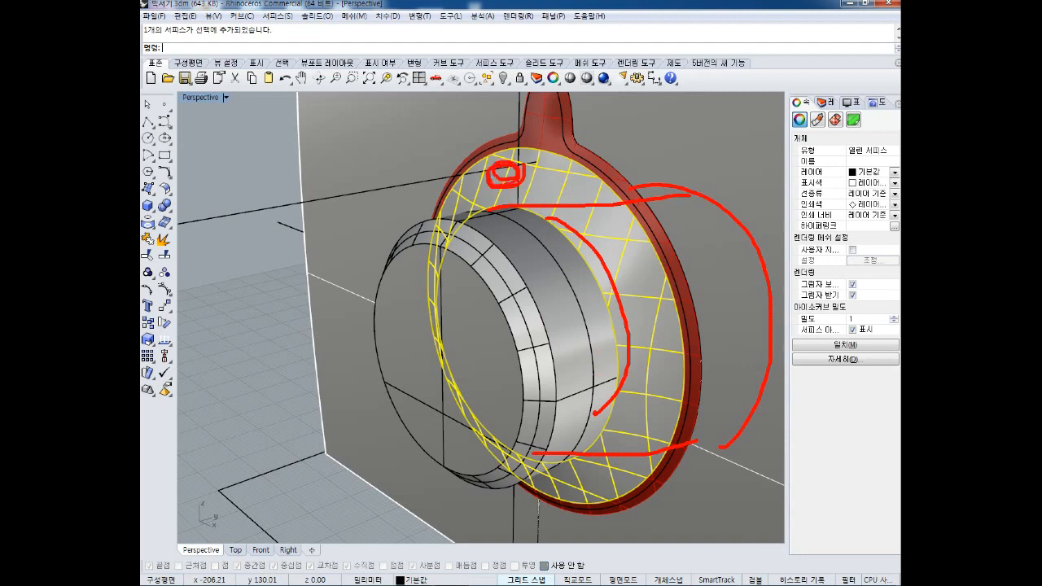
mouse_move(521, 208)
mouse_down()
mouse_move(689, 191)
mouse_move(657, 216)
mouse_up()
drag(577, 216, 588, 202)
drag(503, 174, 612, 199)
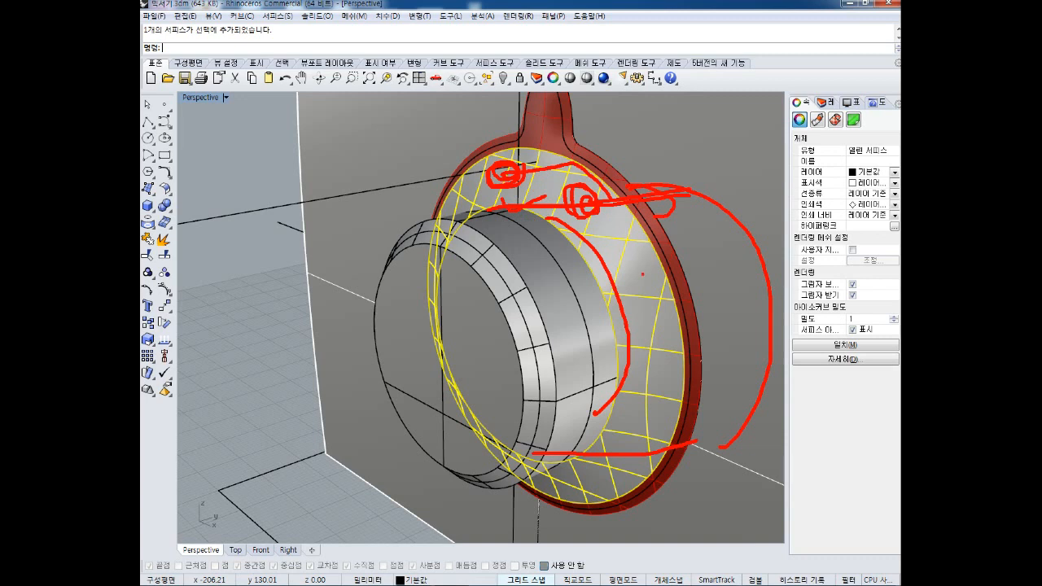
key(Escape)
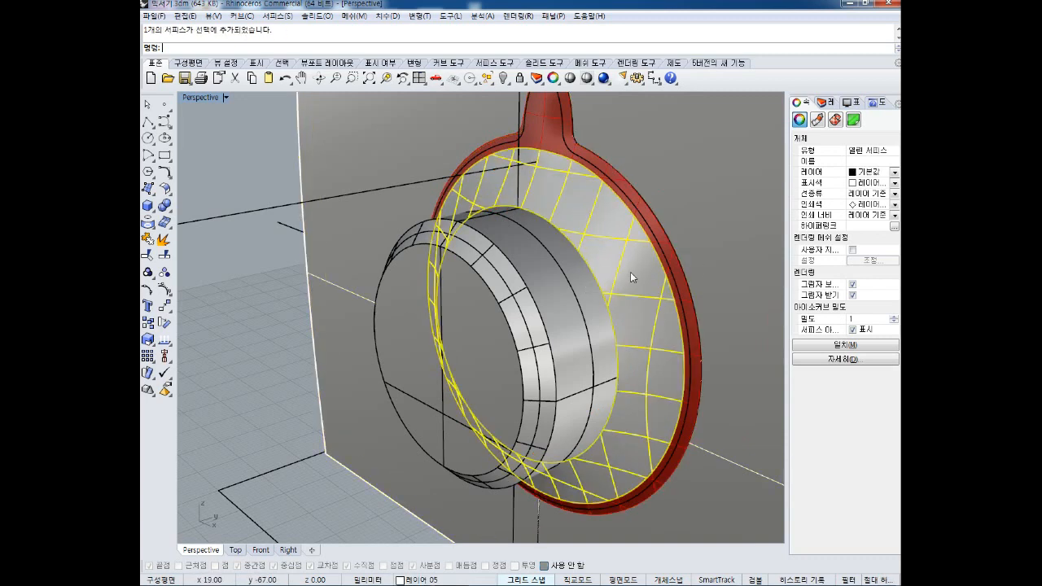
key(ctrl+2)
drag(577, 230, 617, 364)
drag(623, 379, 621, 417)
drag(609, 419, 607, 440)
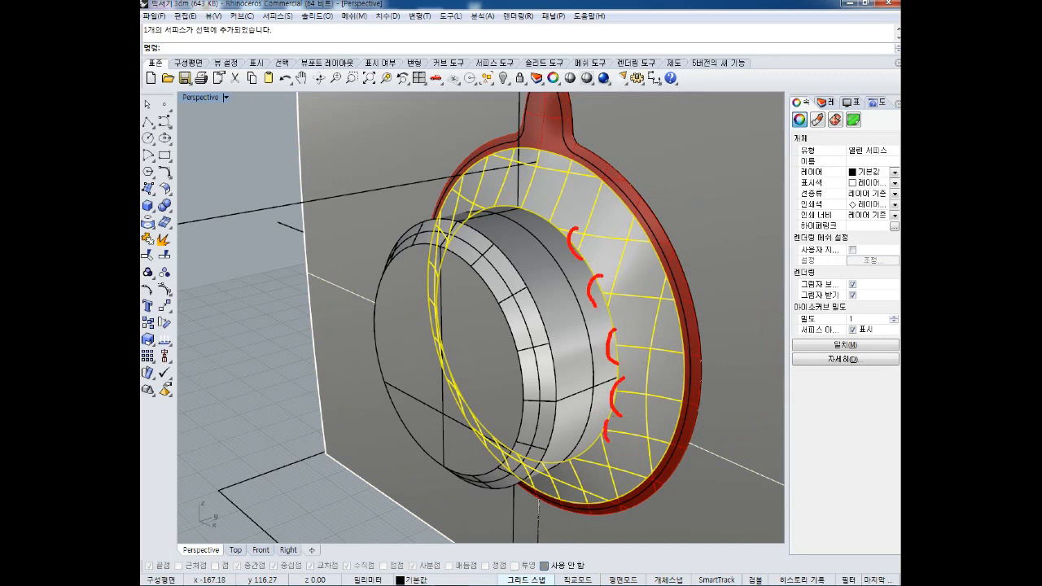
key(Escape)
click(281, 147)
Inspect the chamfered knob and the blender base from the side, ending with the whole base in an enlarged Right view.
scroll(278, 149, down, 11)
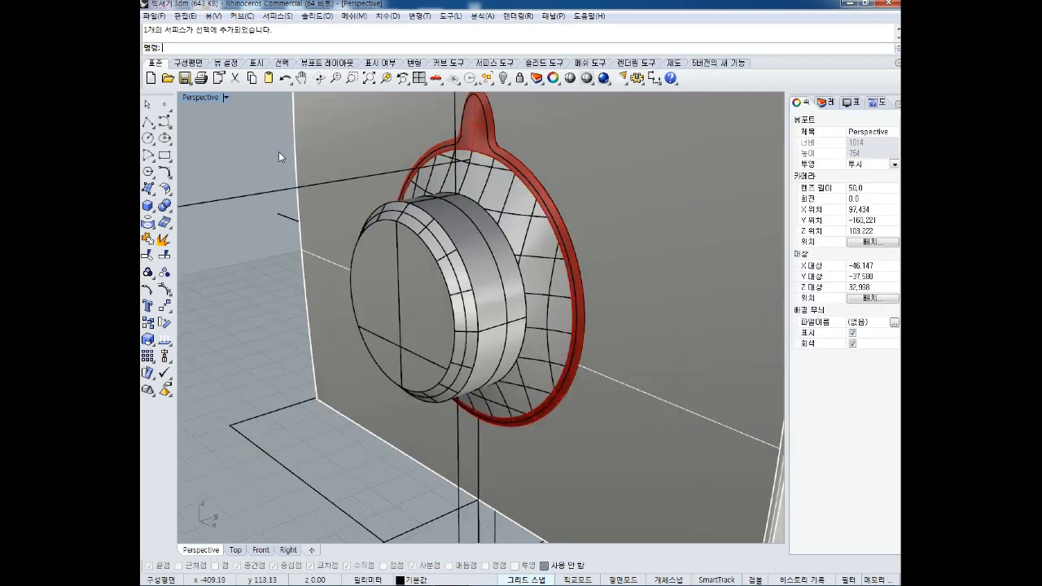
right_drag(413, 235, 465, 192)
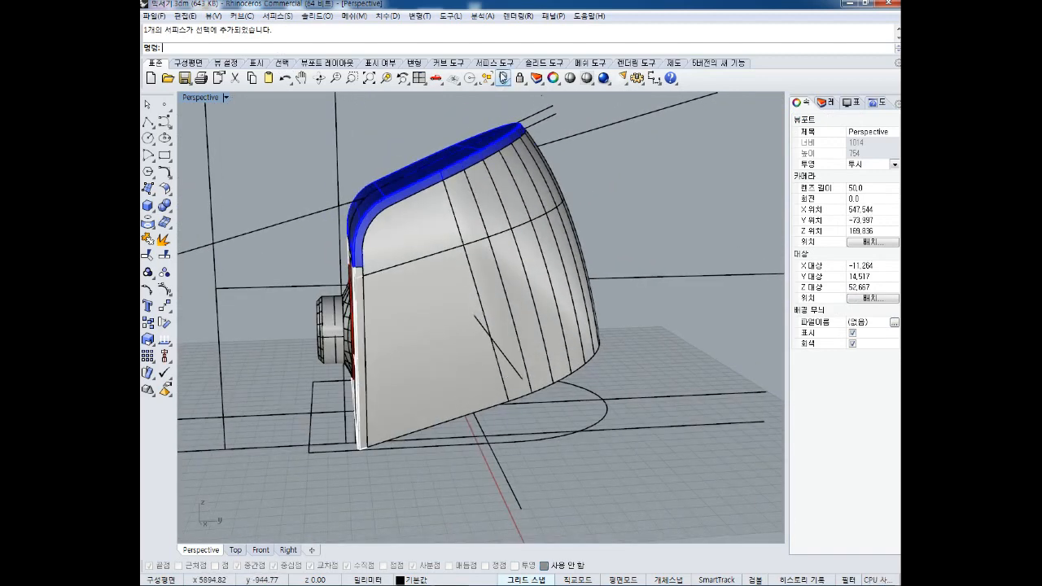
double_click(190, 98)
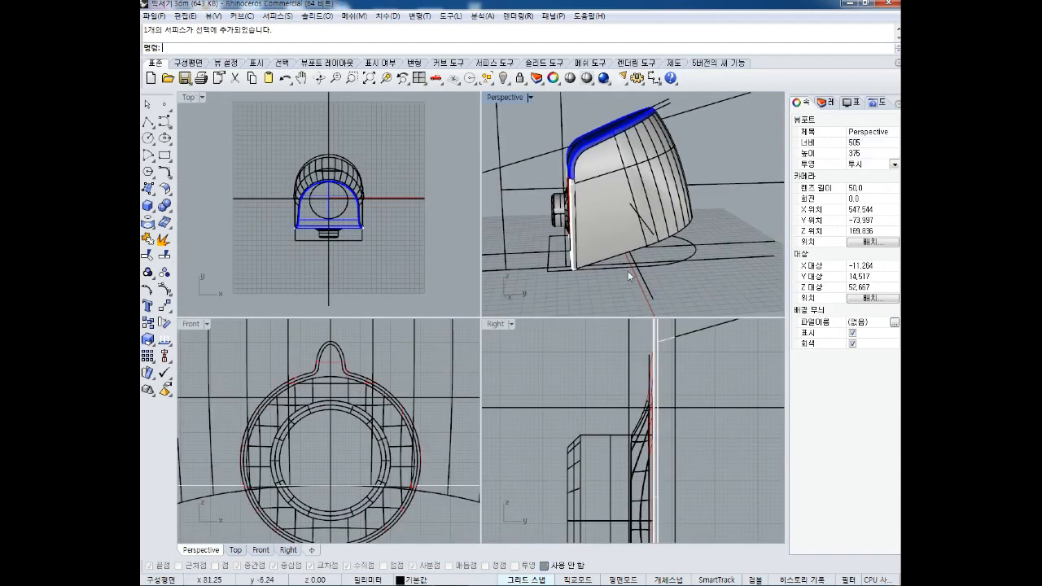
right_drag(639, 240, 649, 203)
right_drag(639, 432, 633, 380)
scroll(685, 385, down, 10)
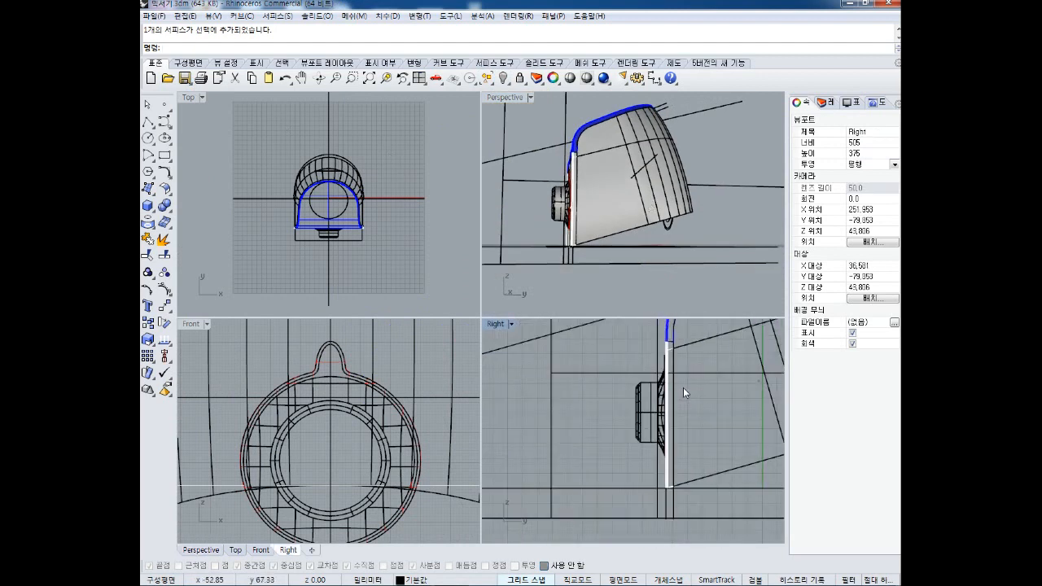
right_drag(698, 378, 611, 433)
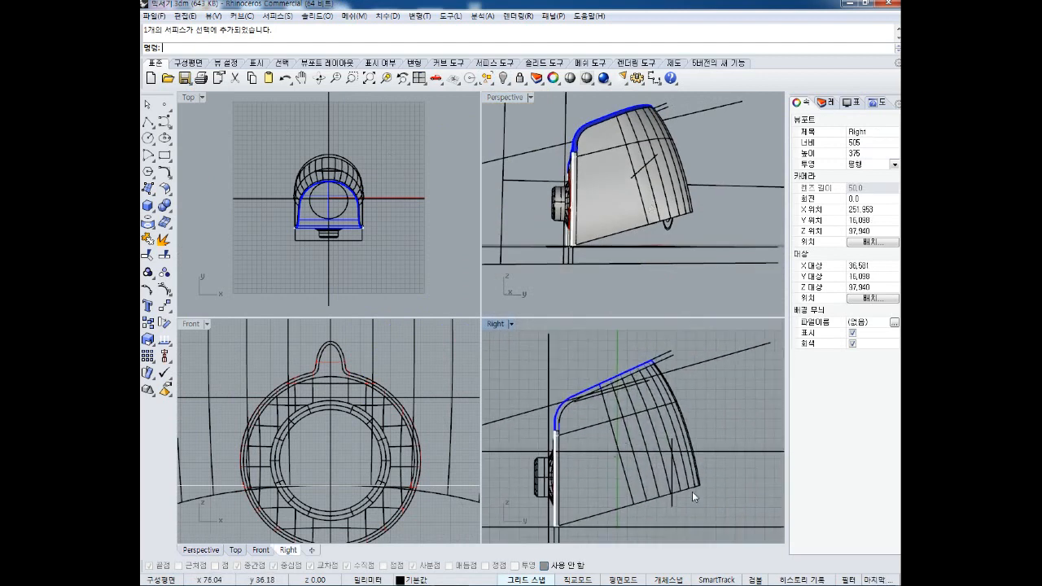
double_click(494, 324)
right_drag(445, 342, 476, 290)
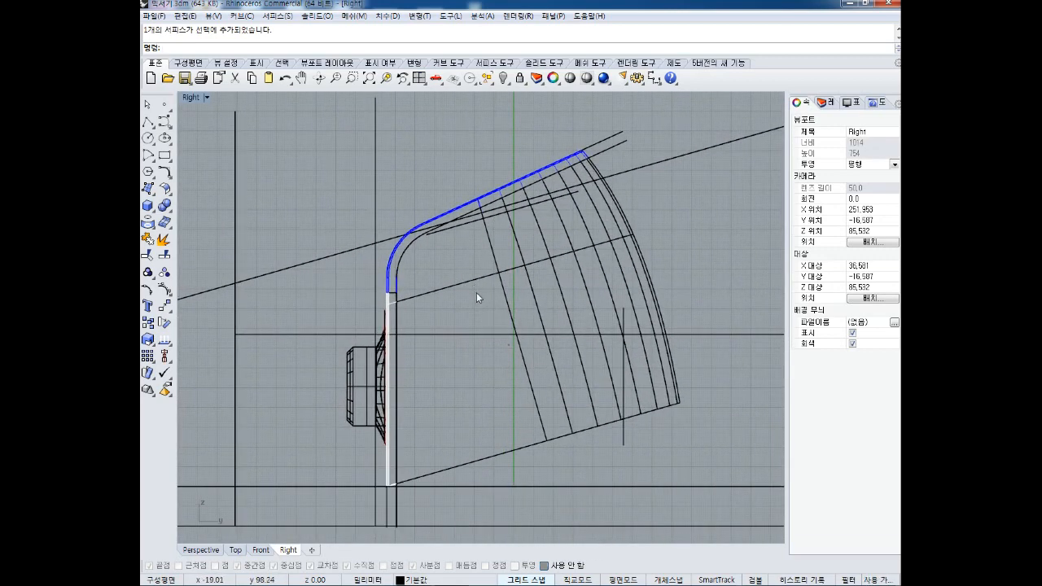
Start rotating the base with its knob and construction lines, placing the rotation centre at the base's lower front corner with object snaps on.
text(Rotate)
key(Return)
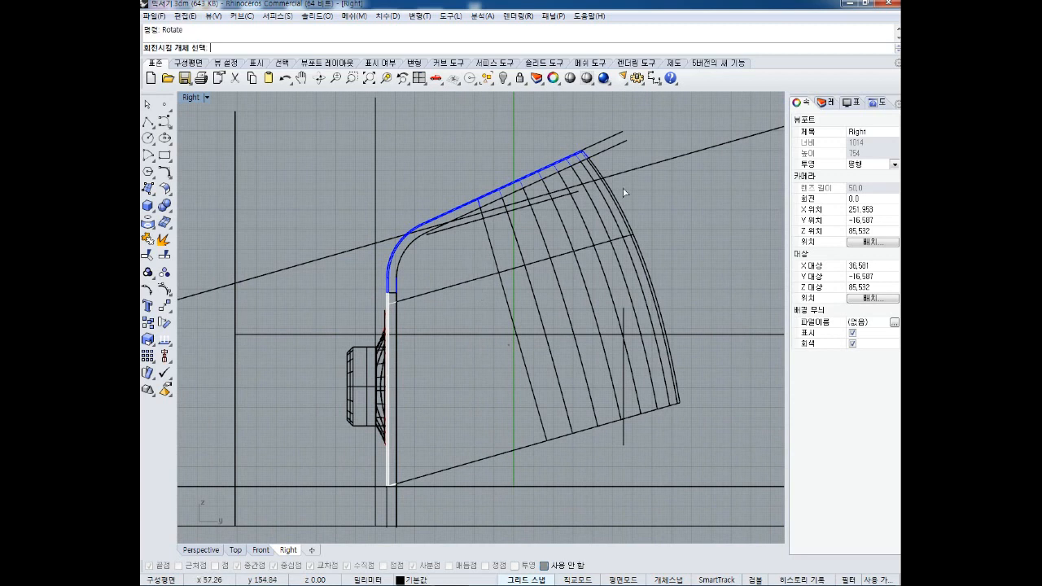
drag(682, 113, 457, 450)
drag(383, 483, 381, 480)
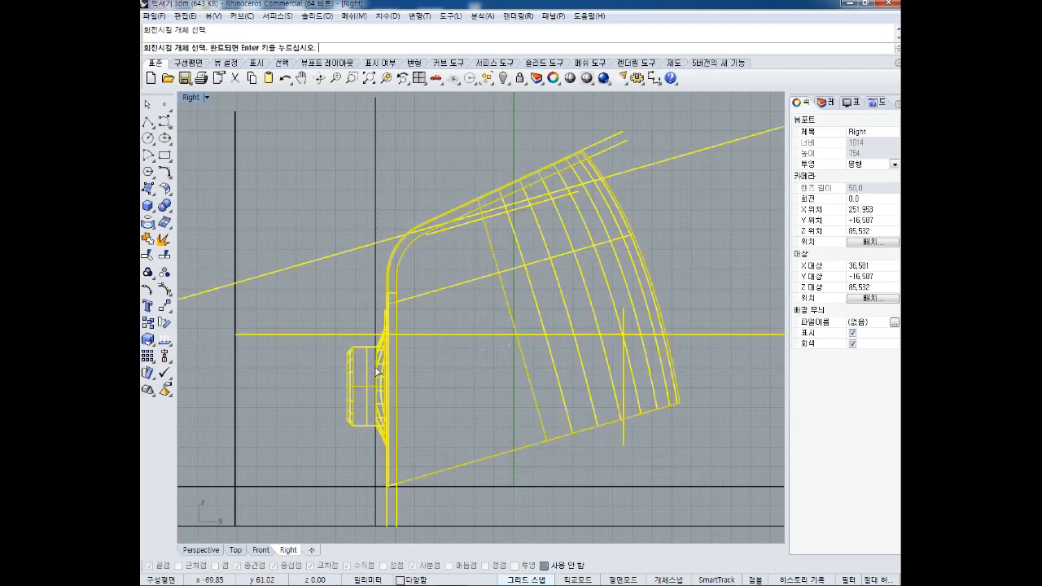
key(Return)
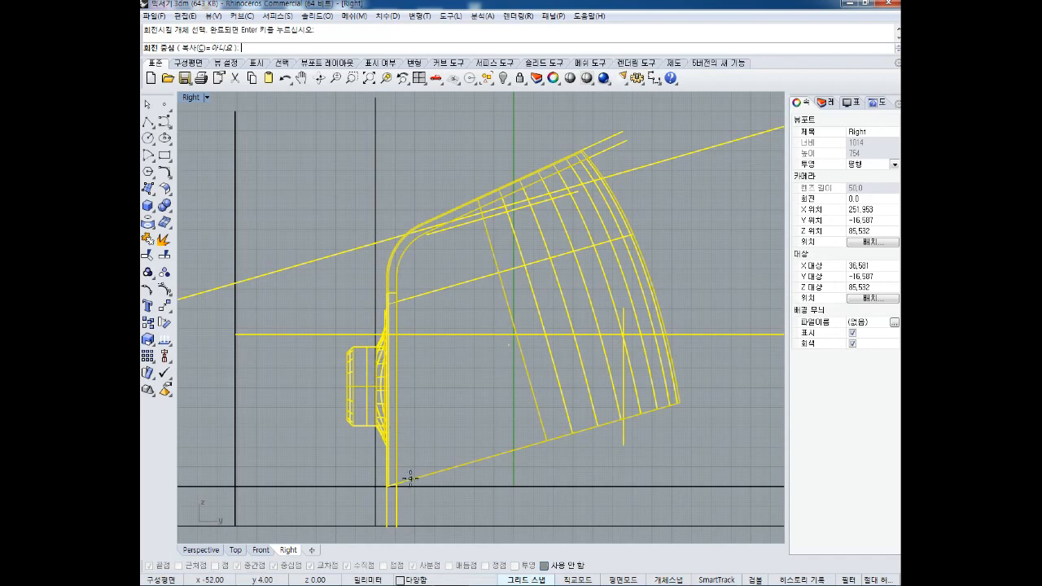
scroll(371, 483, up, 5)
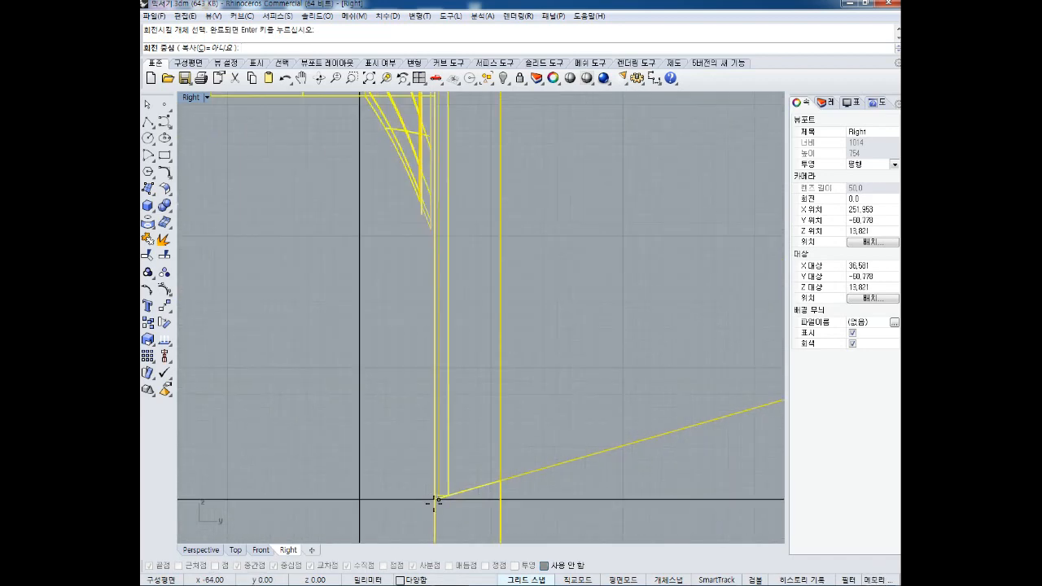
click(669, 579)
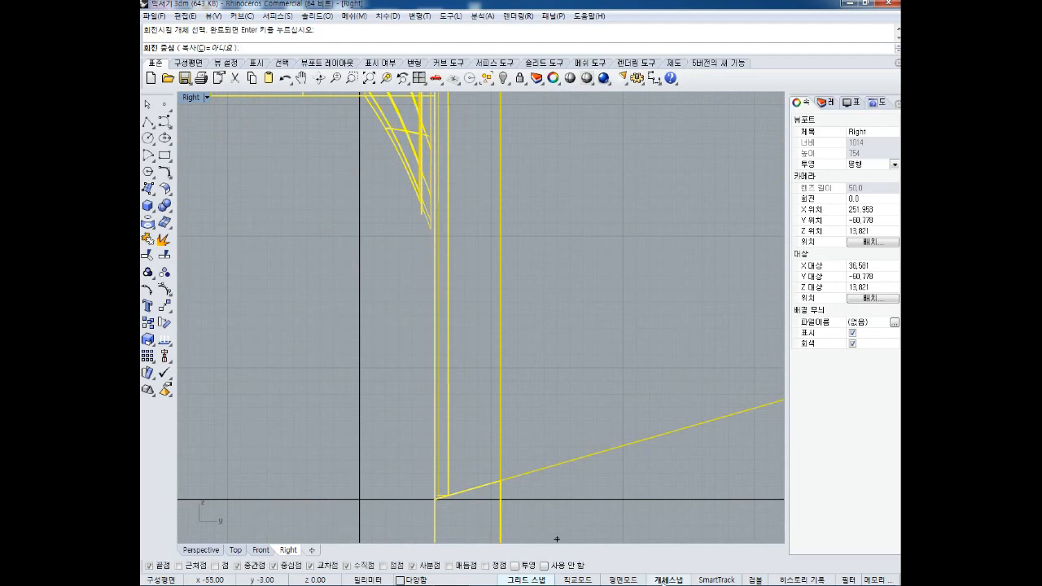
click(433, 500)
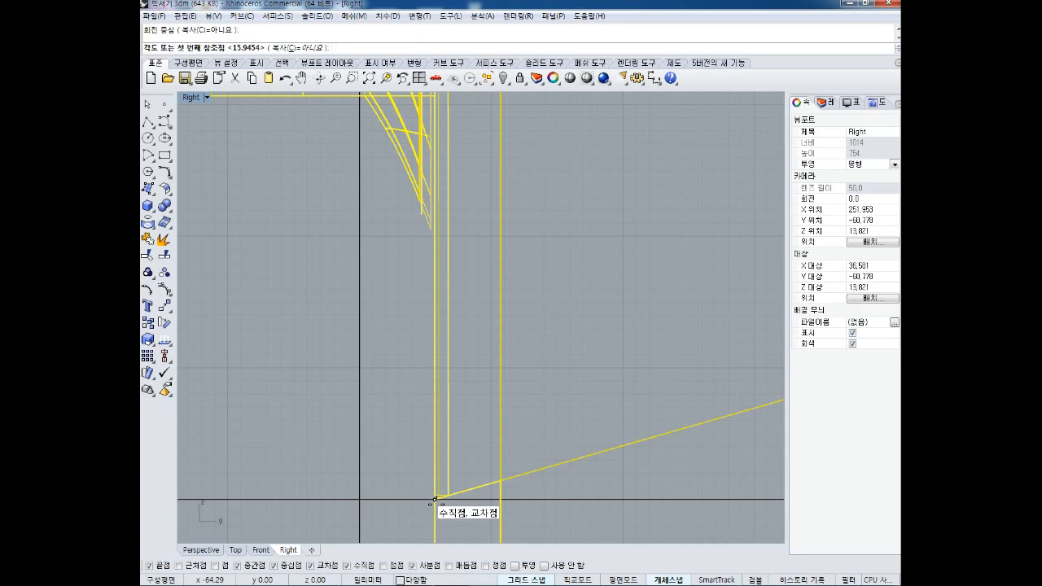
scroll(421, 418, down, 6)
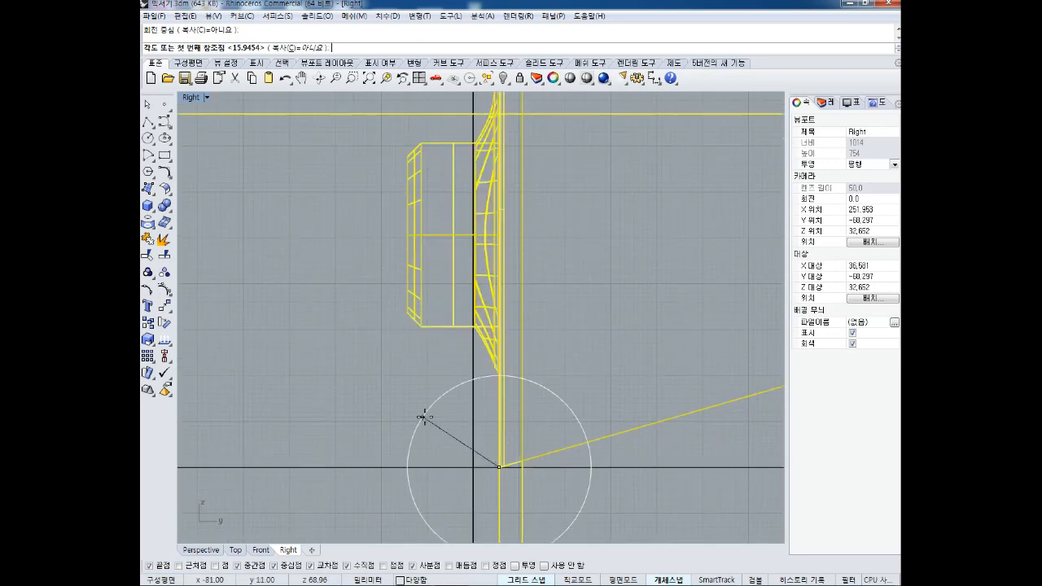
scroll(477, 407, down, 4)
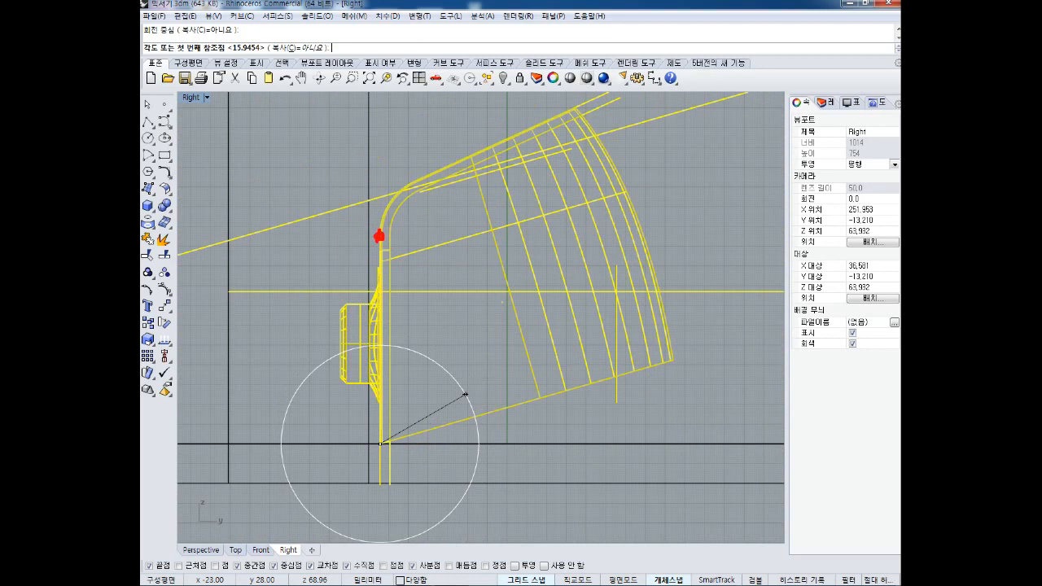
mouse_move(424, 236)
mouse_down()
mouse_move(353, 221)
mouse_move(406, 250)
mouse_up()
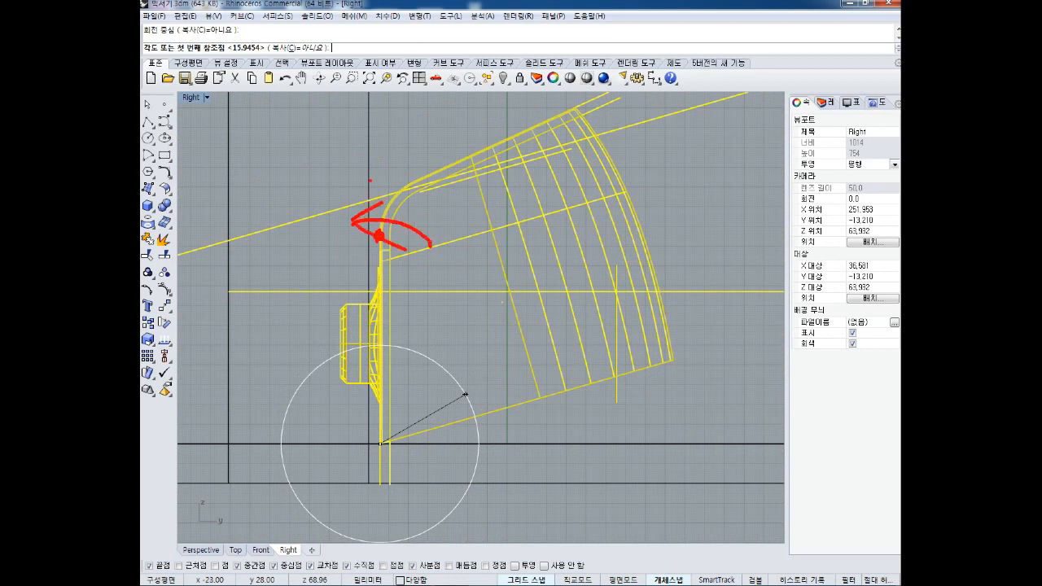
drag(395, 130, 382, 403)
drag(379, 444, 747, 455)
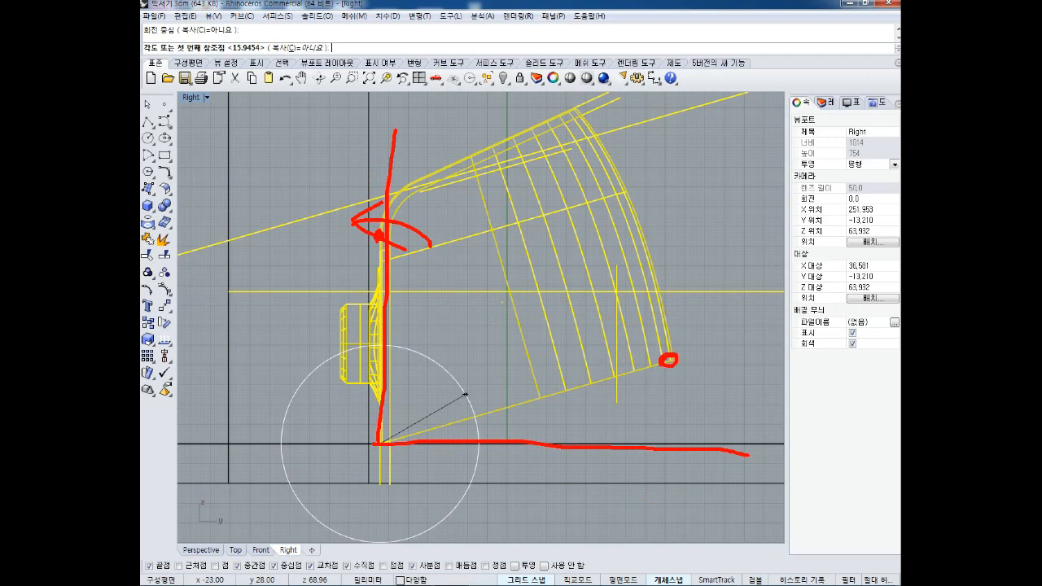
mouse_move(381, 444)
mouse_down()
mouse_move(363, 439)
mouse_move(390, 440)
mouse_move(388, 413)
mouse_move(364, 447)
mouse_up()
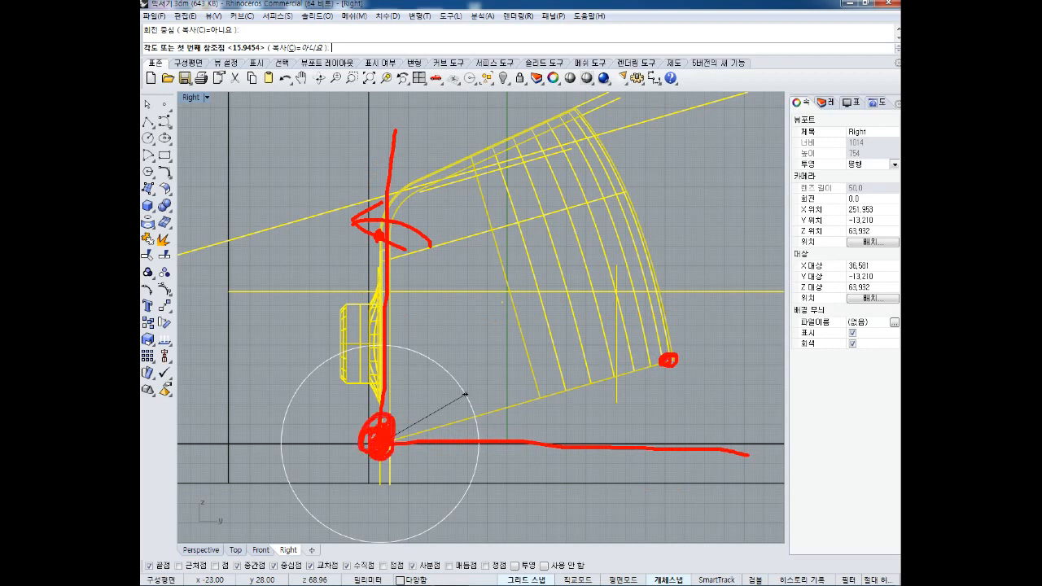
mouse_move(669, 362)
mouse_down()
mouse_move(700, 416)
mouse_move(697, 446)
mouse_move(741, 413)
mouse_up()
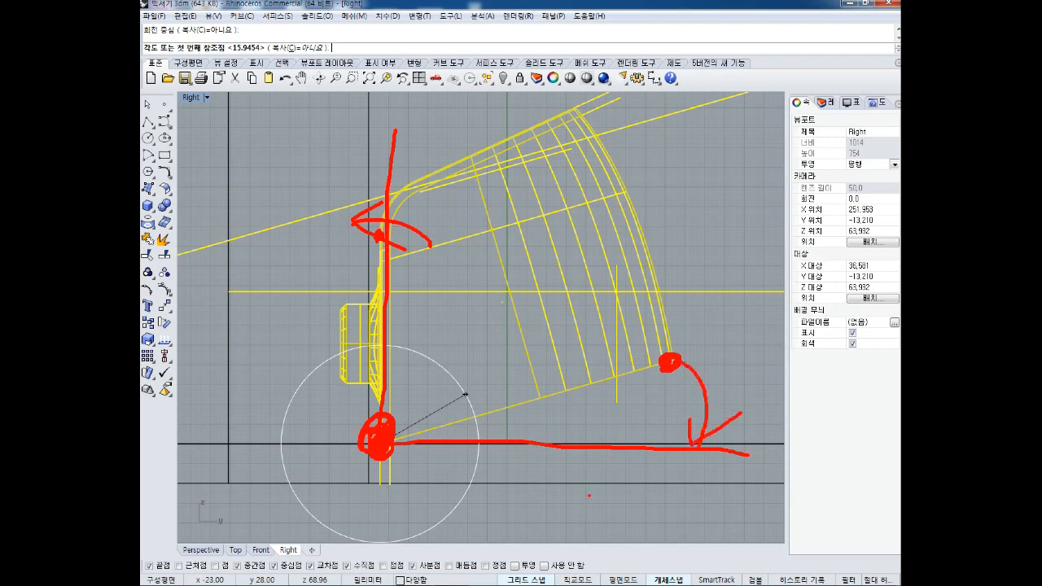
drag(641, 315, 668, 351)
drag(713, 277, 670, 352)
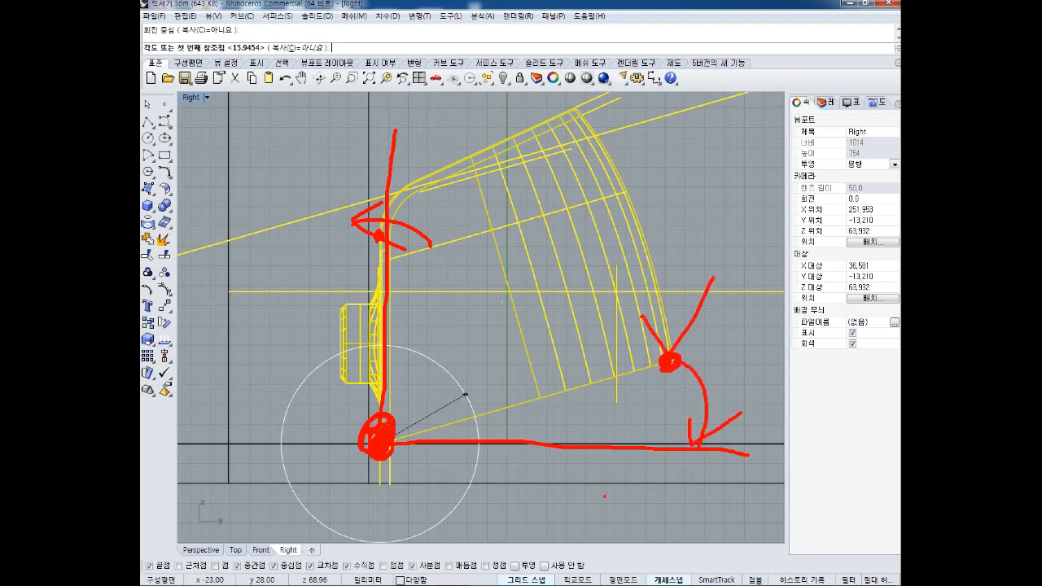
key(Escape)
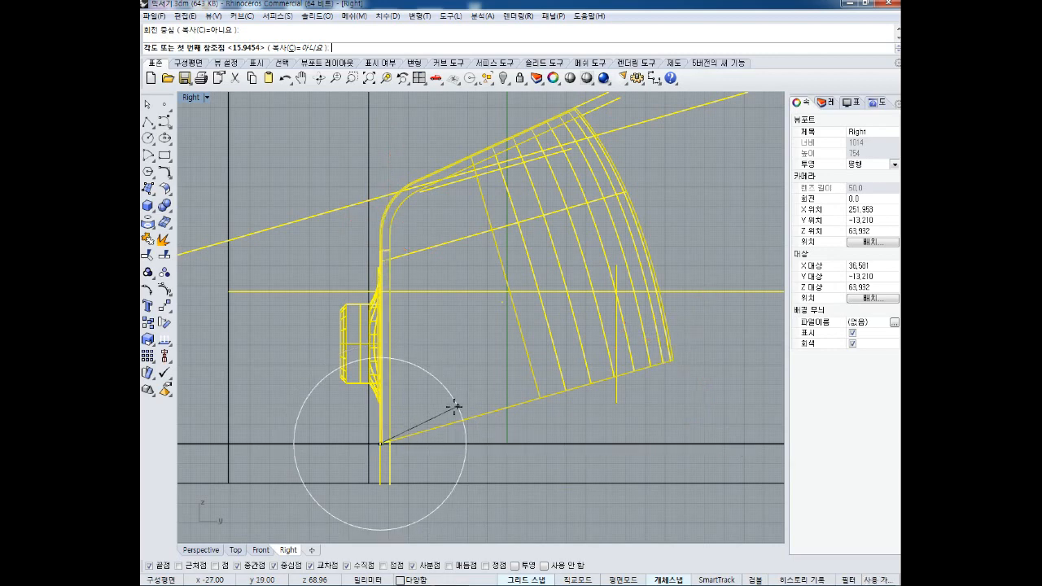
Complete the rotation by swinging the base's lower rear corner down onto the horizontal ground line.
click(673, 357)
click(686, 427)
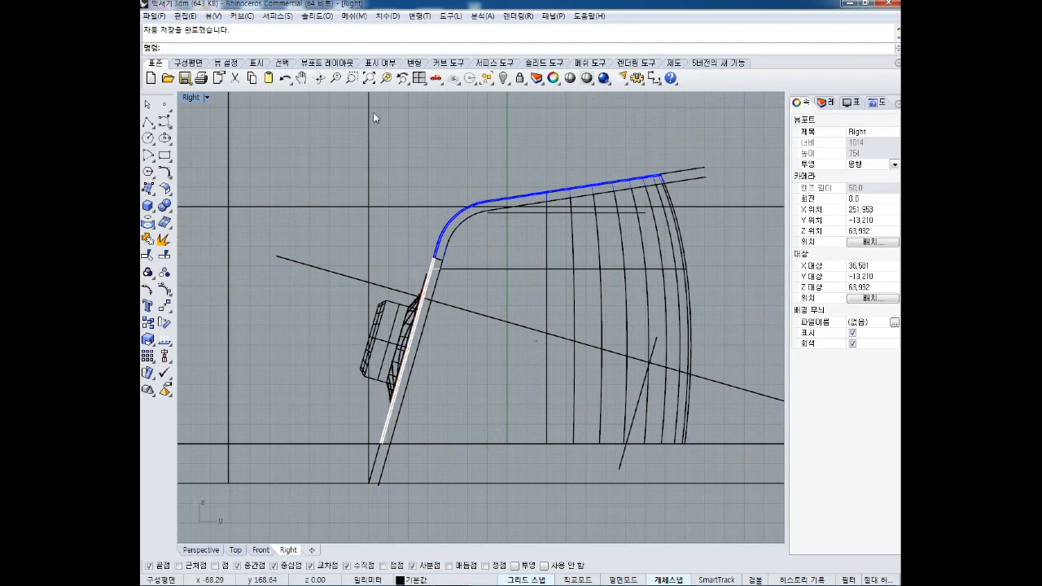
Show all hidden objects together with the rotated base.
double_click(190, 101)
right_drag(540, 221, 715, 282)
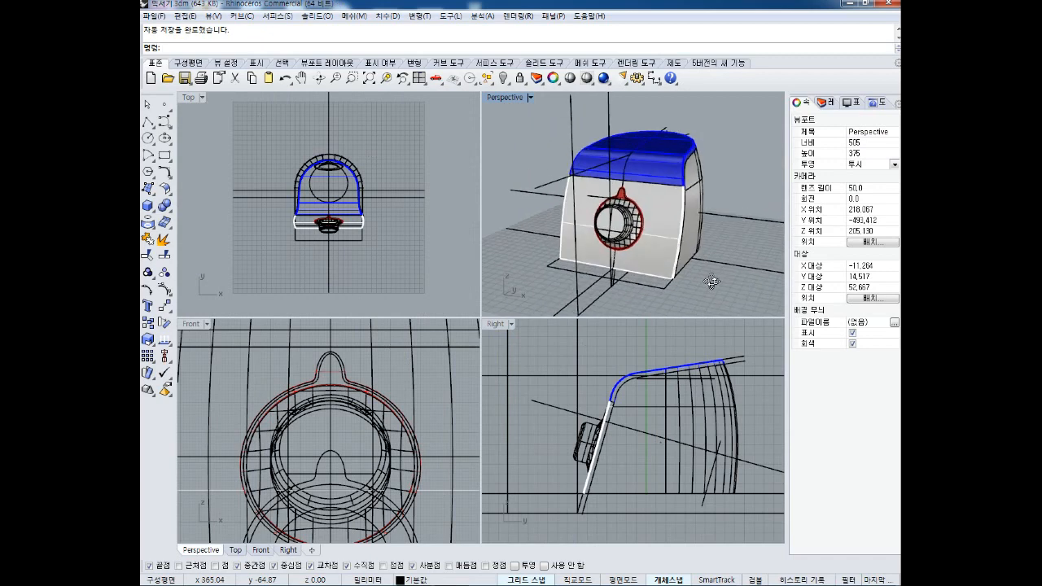
right_click(503, 77)
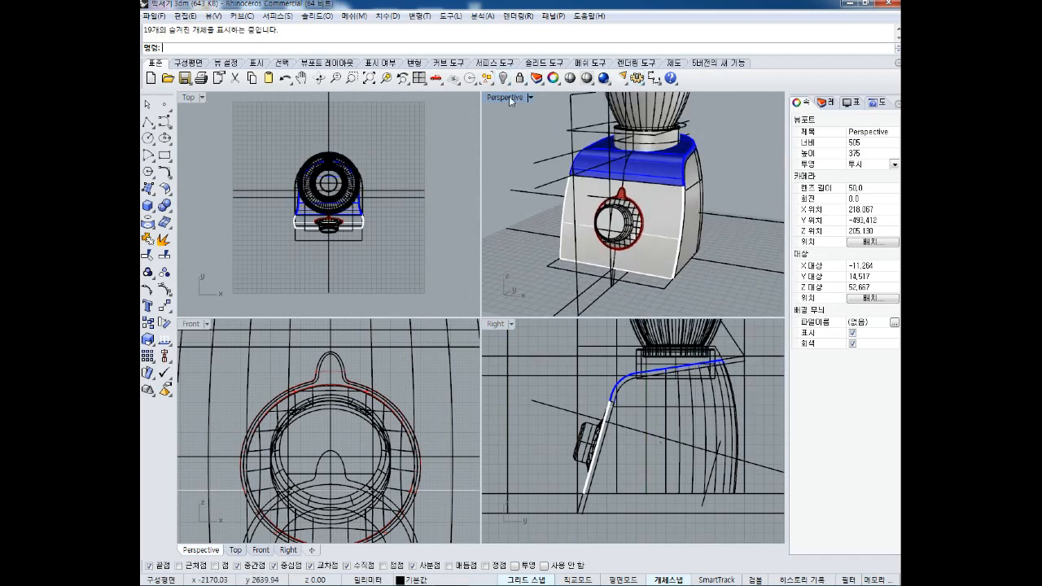
Select all curves in the model and hide them so only the blender's surfaces show in an enlarged Perspective view.
double_click(505, 97)
shift+right_drag(578, 277, 593, 352)
scroll(589, 258, down, 5)
mouse_move(599, 258)
right_down()
mouse_move(576, 321)
mouse_move(601, 275)
right_up()
click(487, 77)
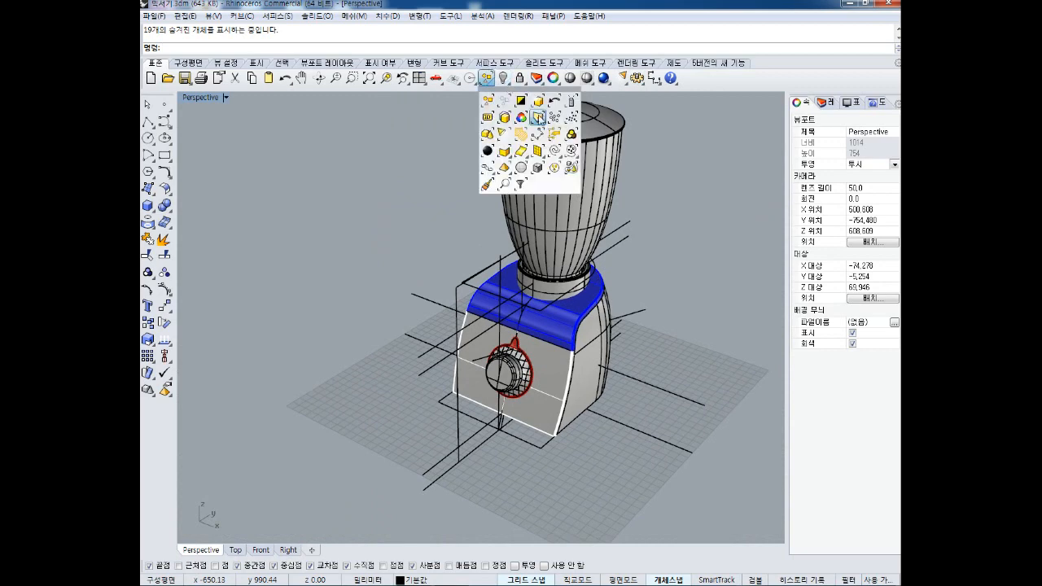
click(553, 151)
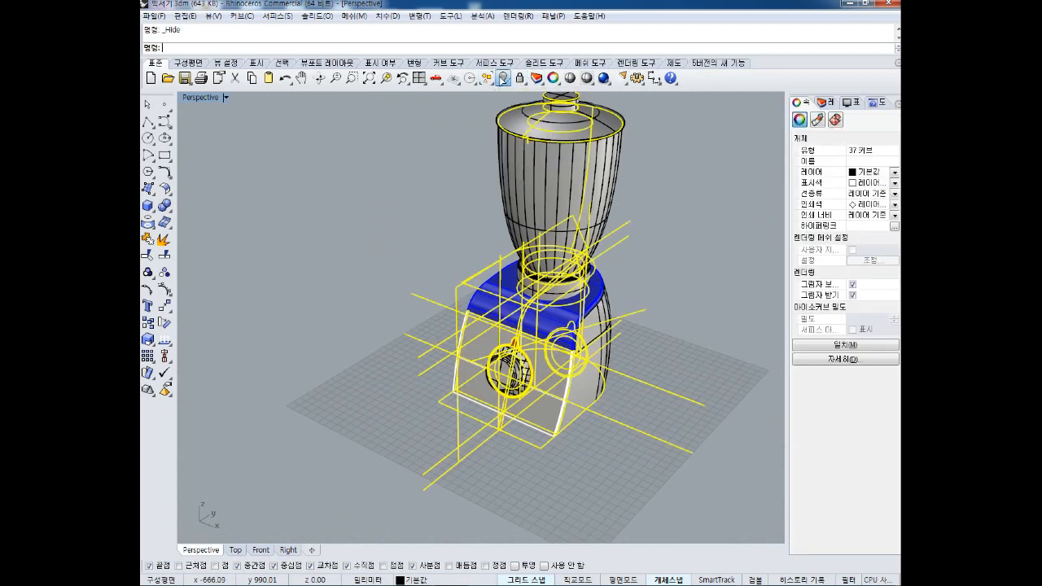
click(504, 77)
Look over the complete blender in the Perspective view and save the file.
right_drag(580, 318, 486, 363)
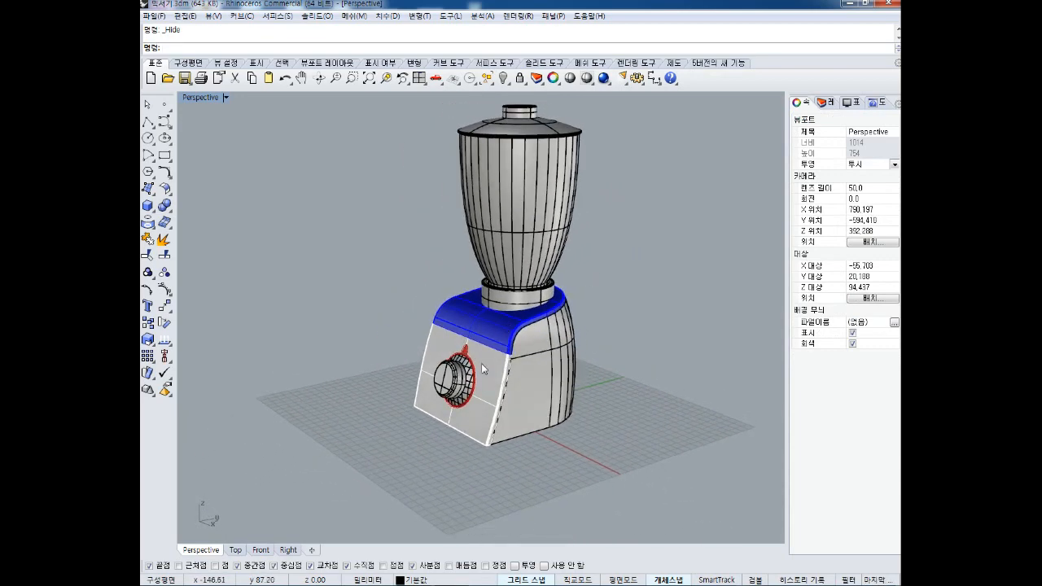
click(487, 363)
click(631, 355)
shift+right_drag(524, 307, 583, 320)
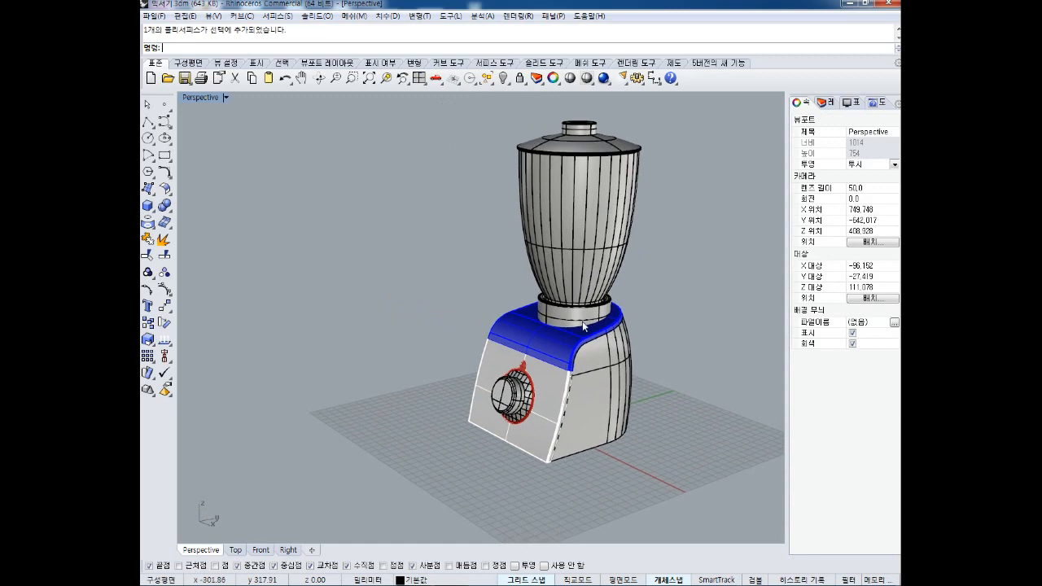
scroll(583, 316, up, 2)
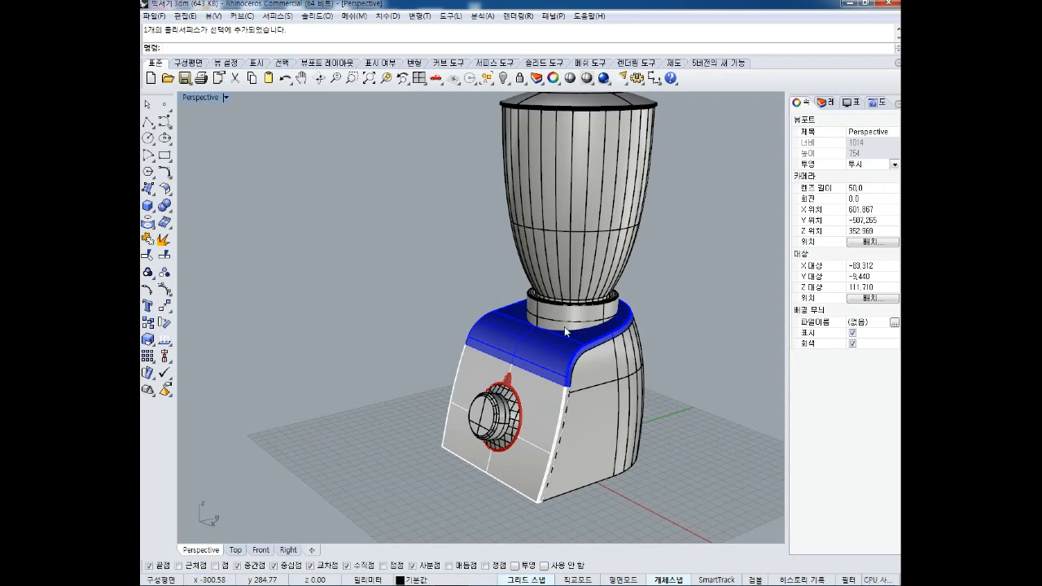
key(ctrl+s)
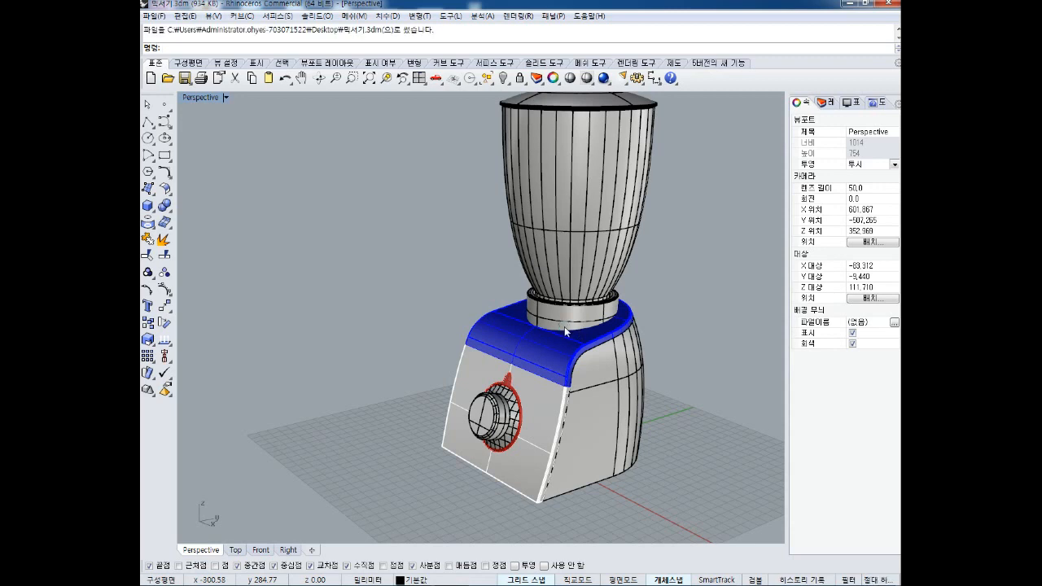